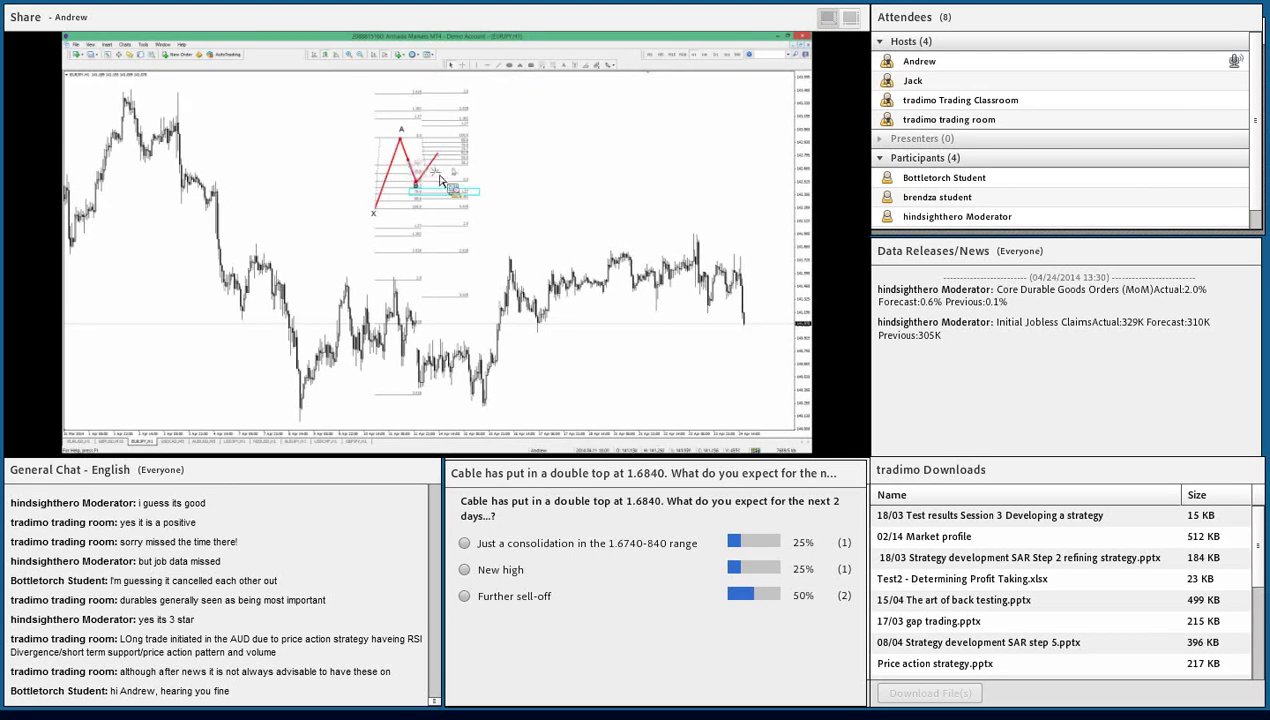
Step: Draw a trendline falling from the peak after B to the highlighted level and label that peak C
{"action": "left_click", "coordinate": [437, 152]}
{"action": "left_click", "coordinate": [451, 193]}
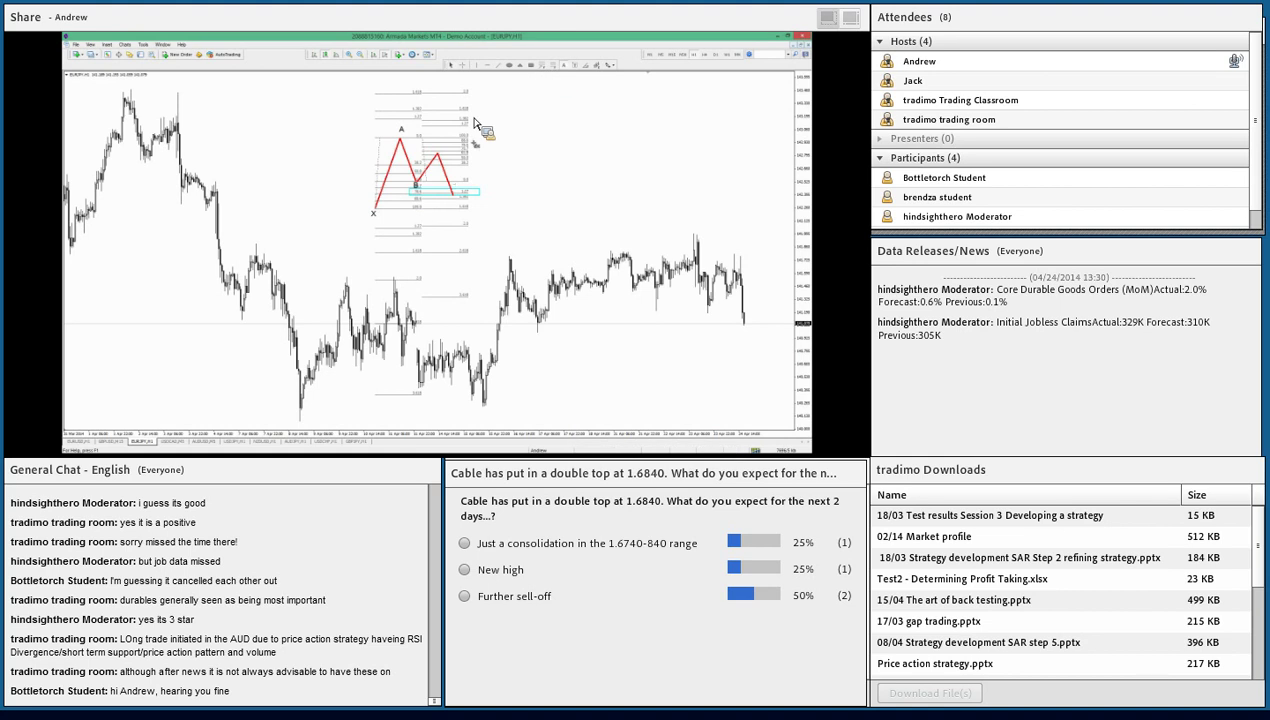
{"action": "left_click", "coordinate": [446, 155]}
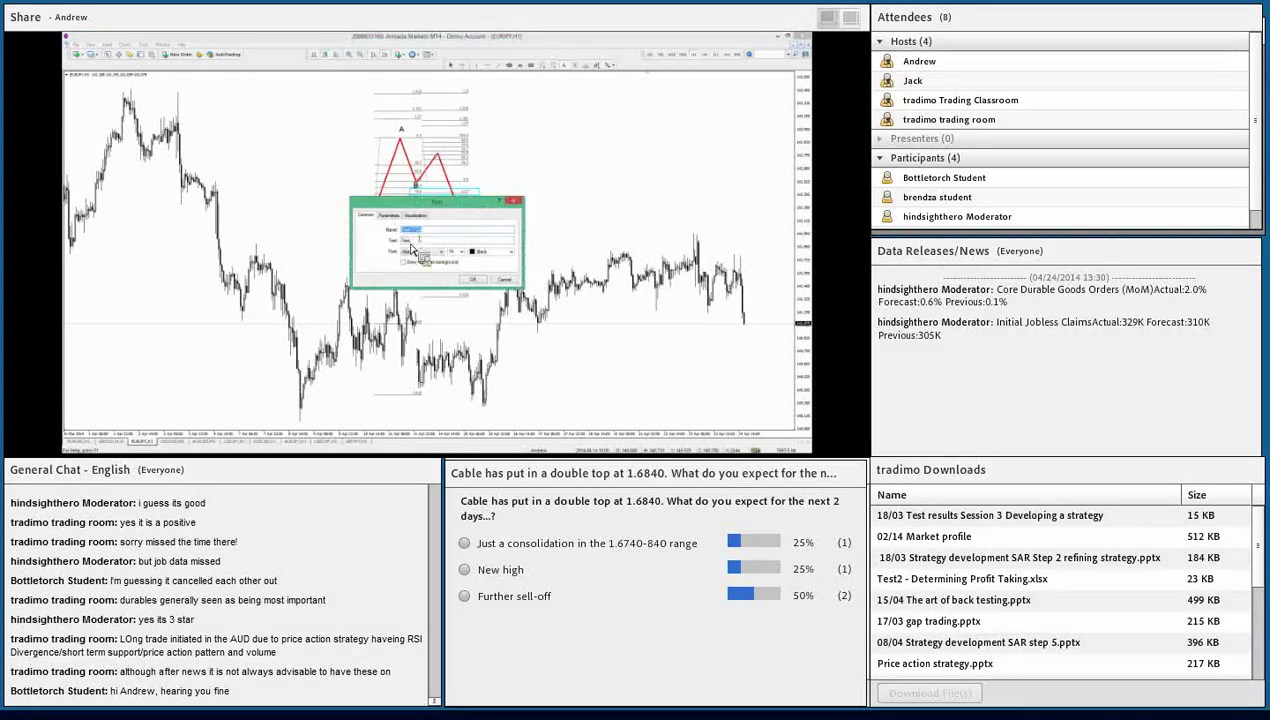
{"action": "key", "text": "Tab"}
{"action": "type", "text": "C"}
{"action": "key", "text": "Return"}
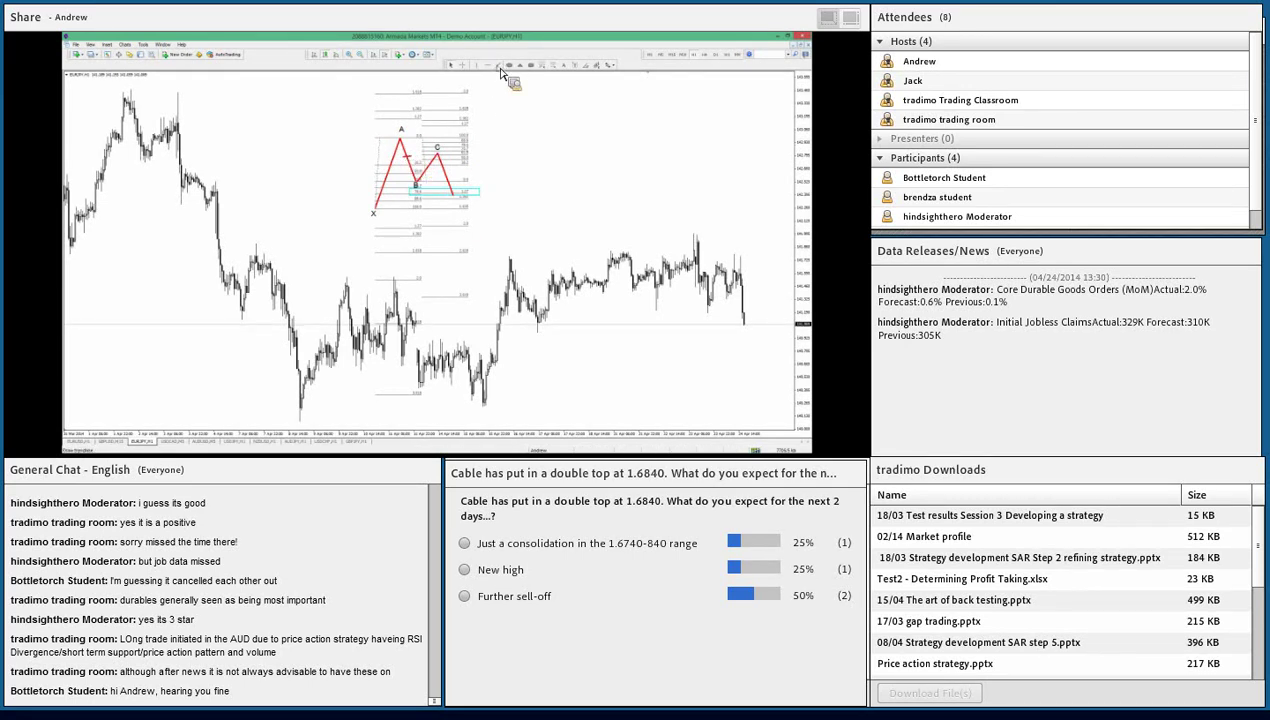
Step: Mark the leg falling from C with a short line and place a text object at its lower end
{"action": "left_click_drag", "start_coordinate": [449, 184], "coordinate": [452, 195]}
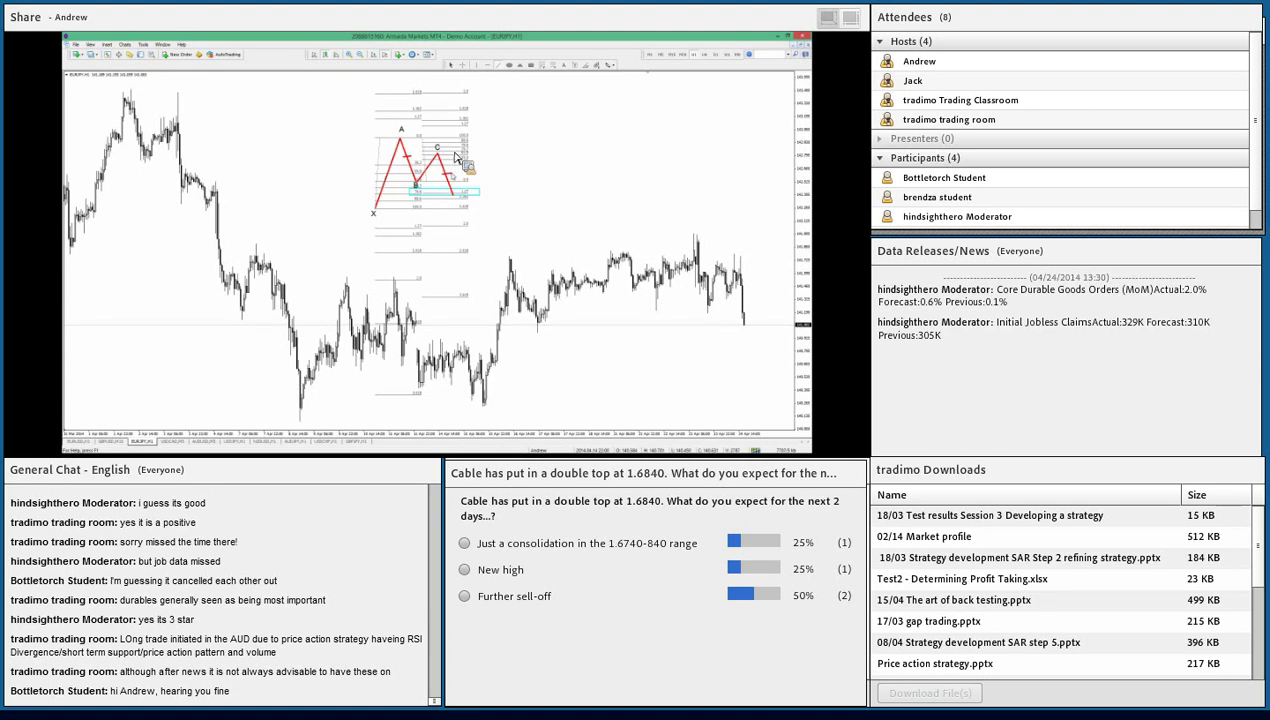
{"action": "double_click", "coordinate": [455, 198]}
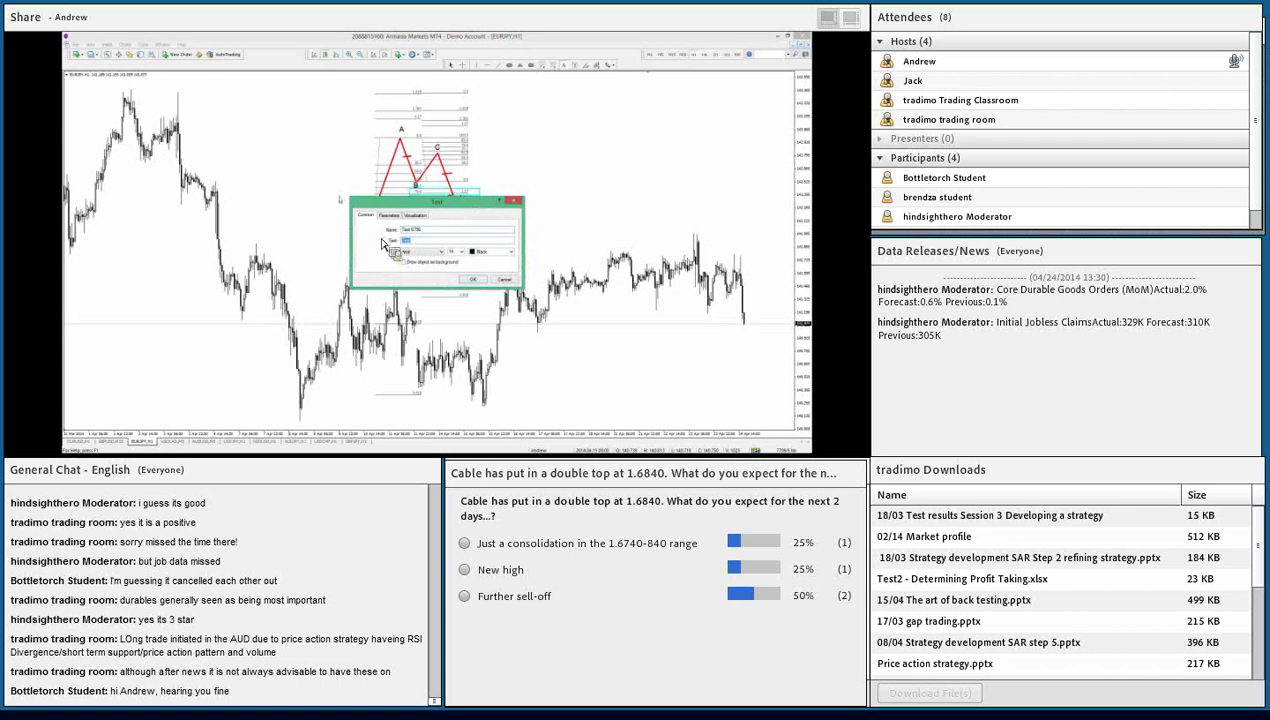
{"action": "key", "text": "Escape"}
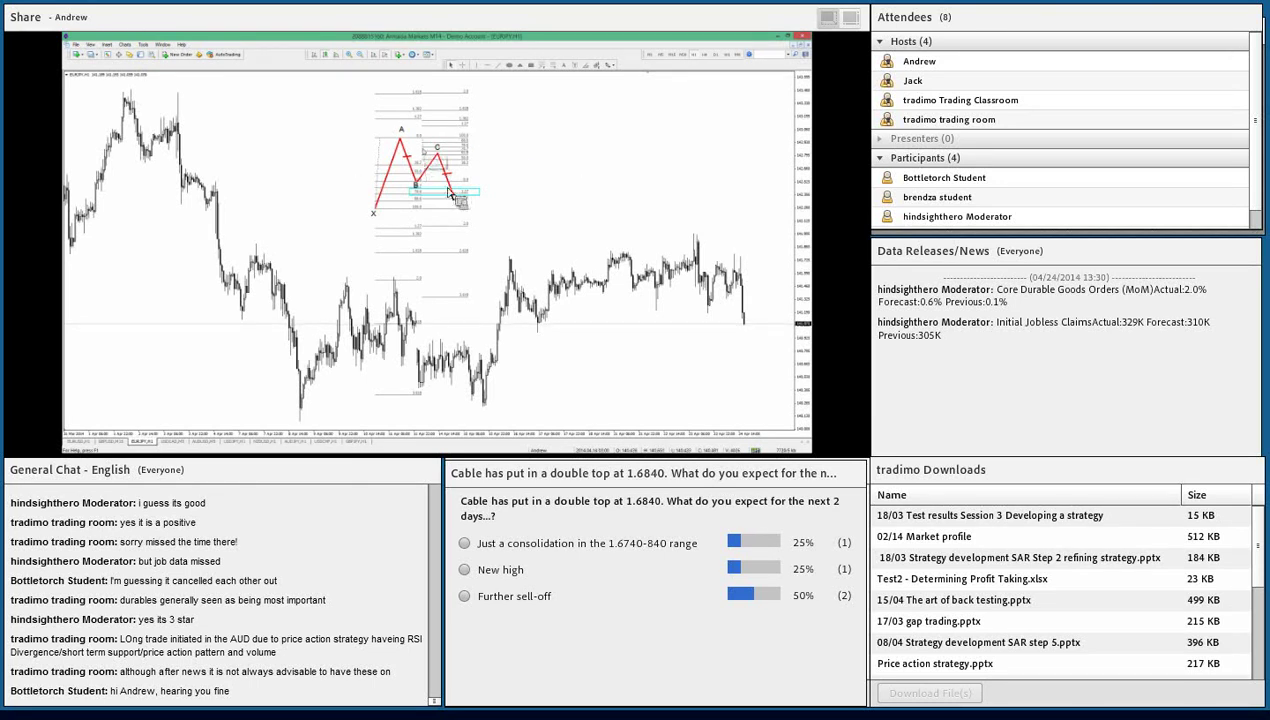
Step: Remove the C leg, the second Fibonacci retracement, the B-to-C line and the B and C labels
{"action": "mouse_move", "coordinate": [448, 191]}
{"action": "left_mouse_down"}
{"action": "mouse_move", "coordinate": [470, 192]}
{"action": "mouse_move", "coordinate": [458, 200]}
{"action": "mouse_move", "coordinate": [488, 143]}
{"action": "left_mouse_up"}
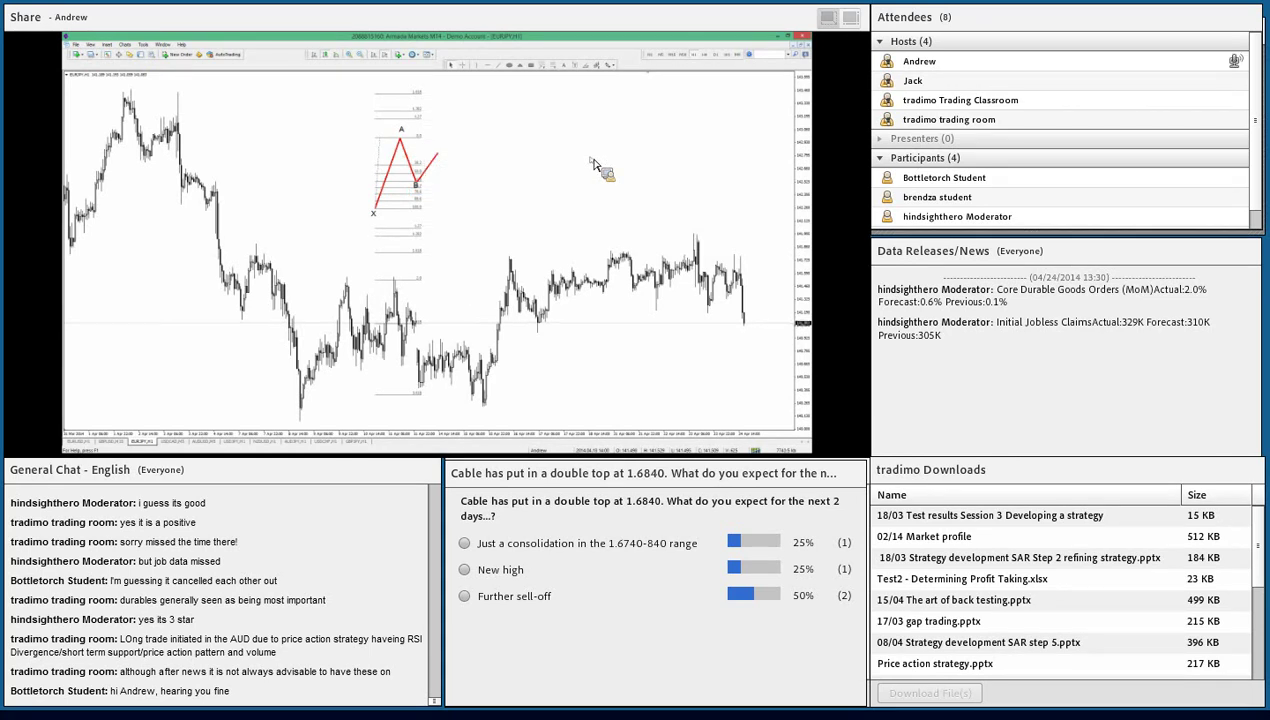
{"action": "right_click", "coordinate": [420, 180]}
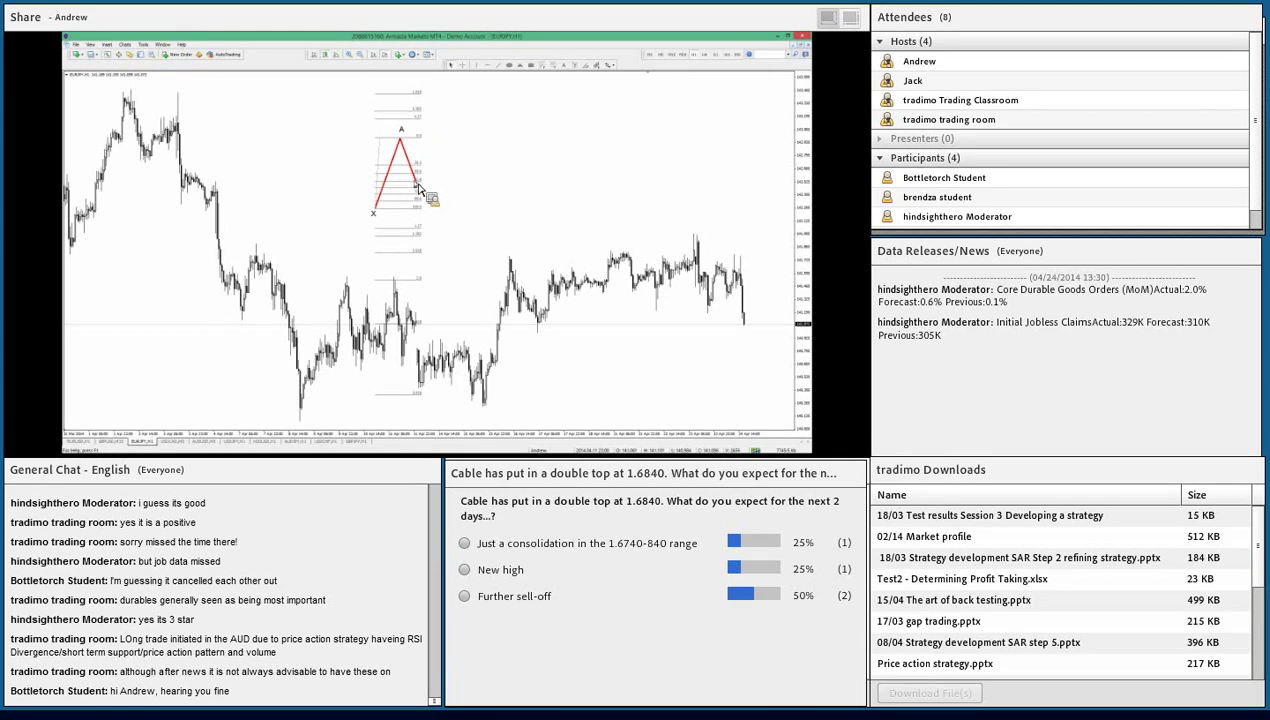
Step: Try extending the end point of the line falling from A to below the level of X
{"action": "right_click", "coordinate": [416, 182]}
{"action": "left_click", "coordinate": [432, 146]}
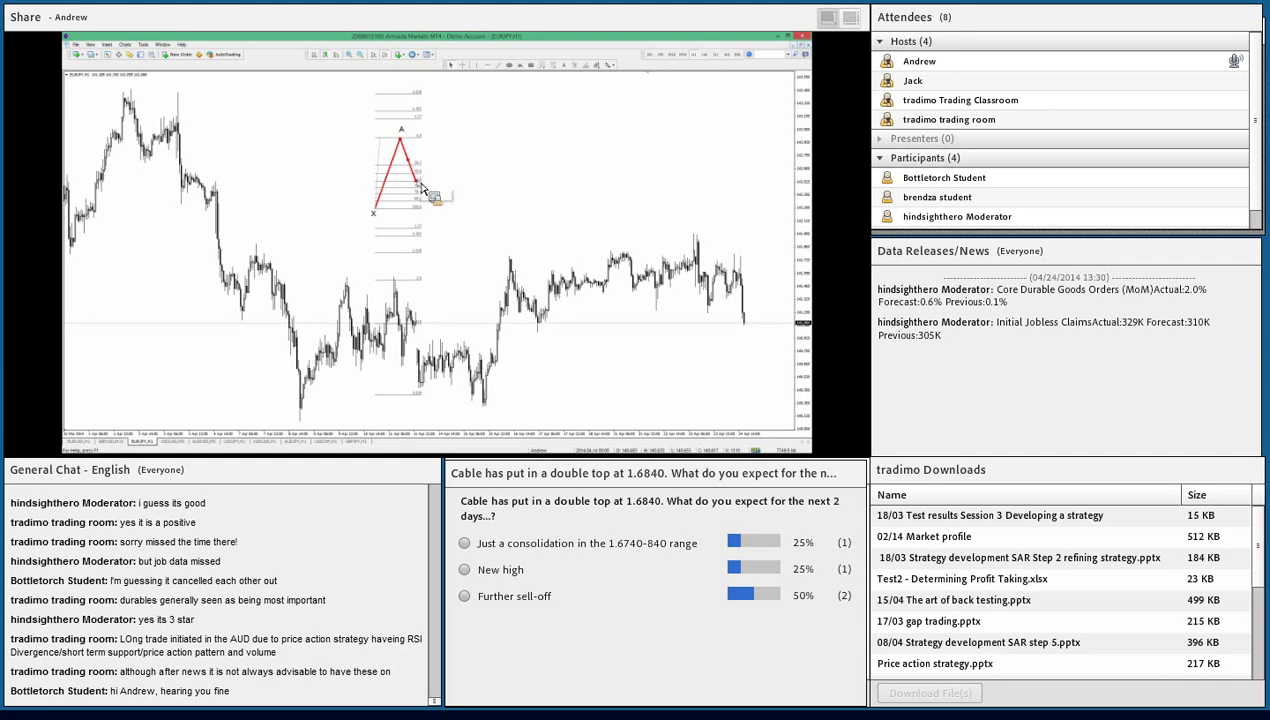
{"action": "left_click_drag", "start_coordinate": [421, 186], "coordinate": [421, 216]}
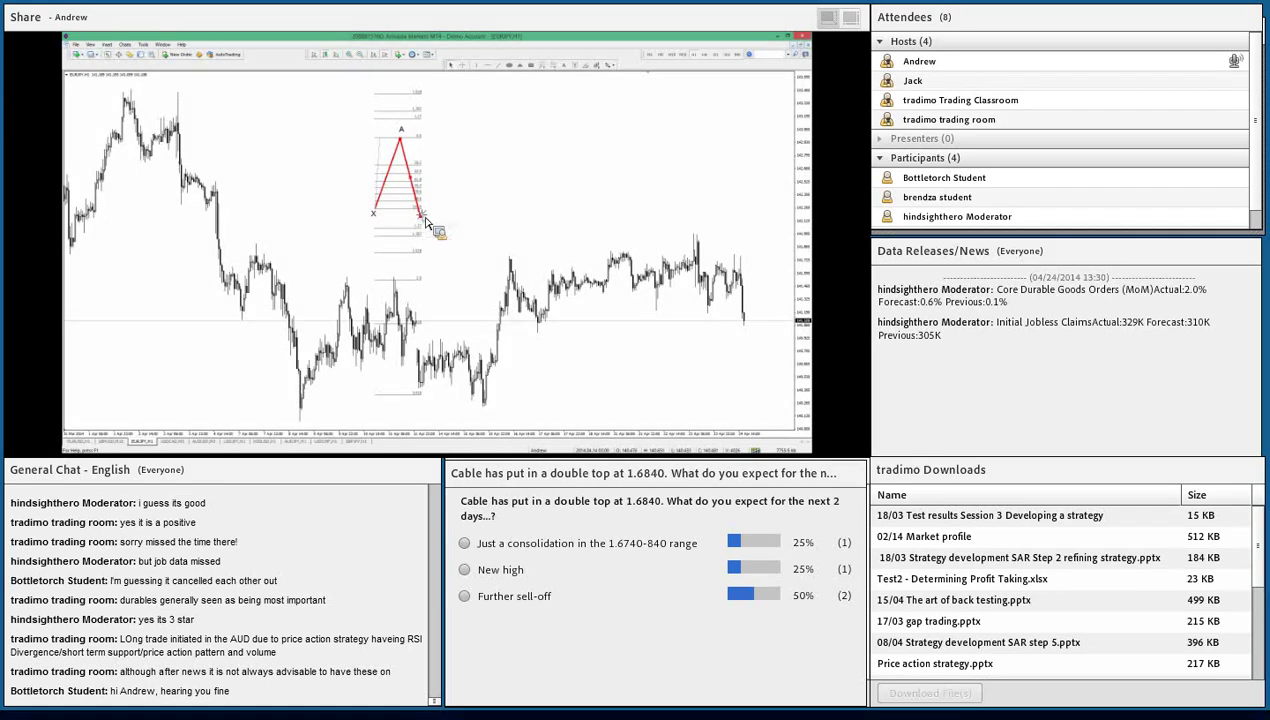
{"action": "left_click_drag", "start_coordinate": [426, 222], "coordinate": [429, 236]}
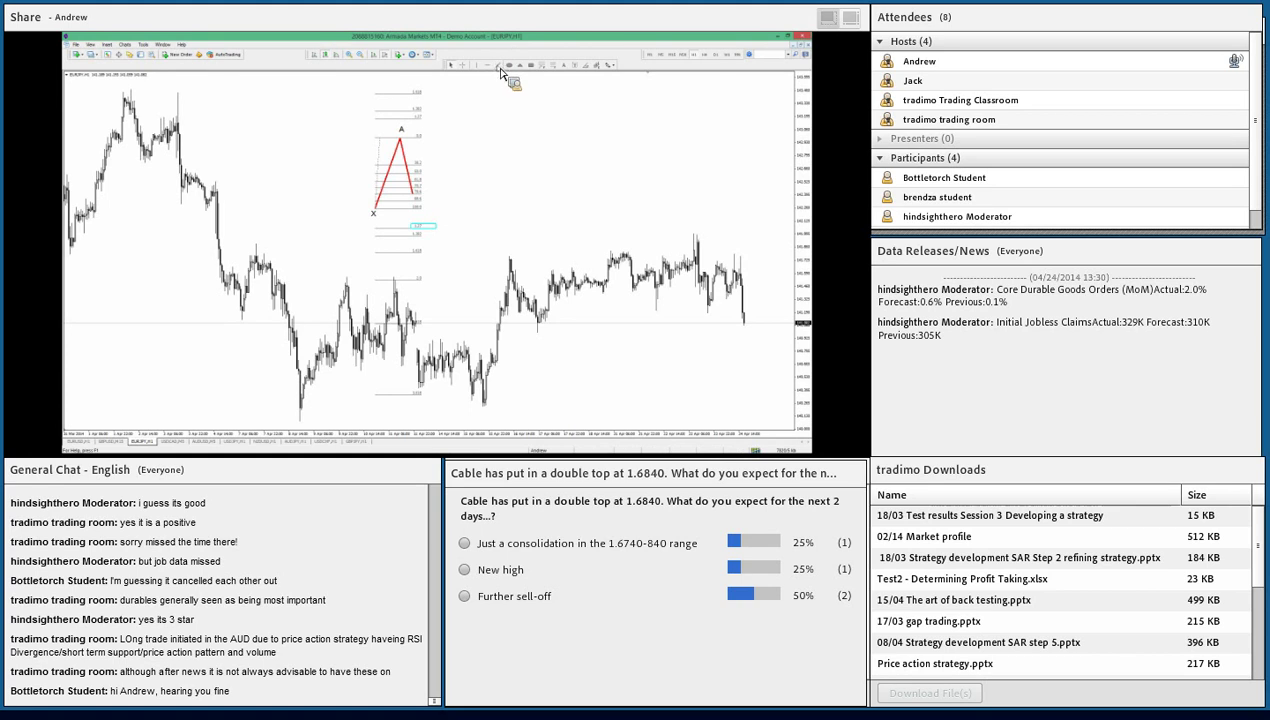
Step: Draw a trendline rising from the end of the leg that falls from A and label its starting point B
{"action": "left_click", "coordinate": [417, 197]}
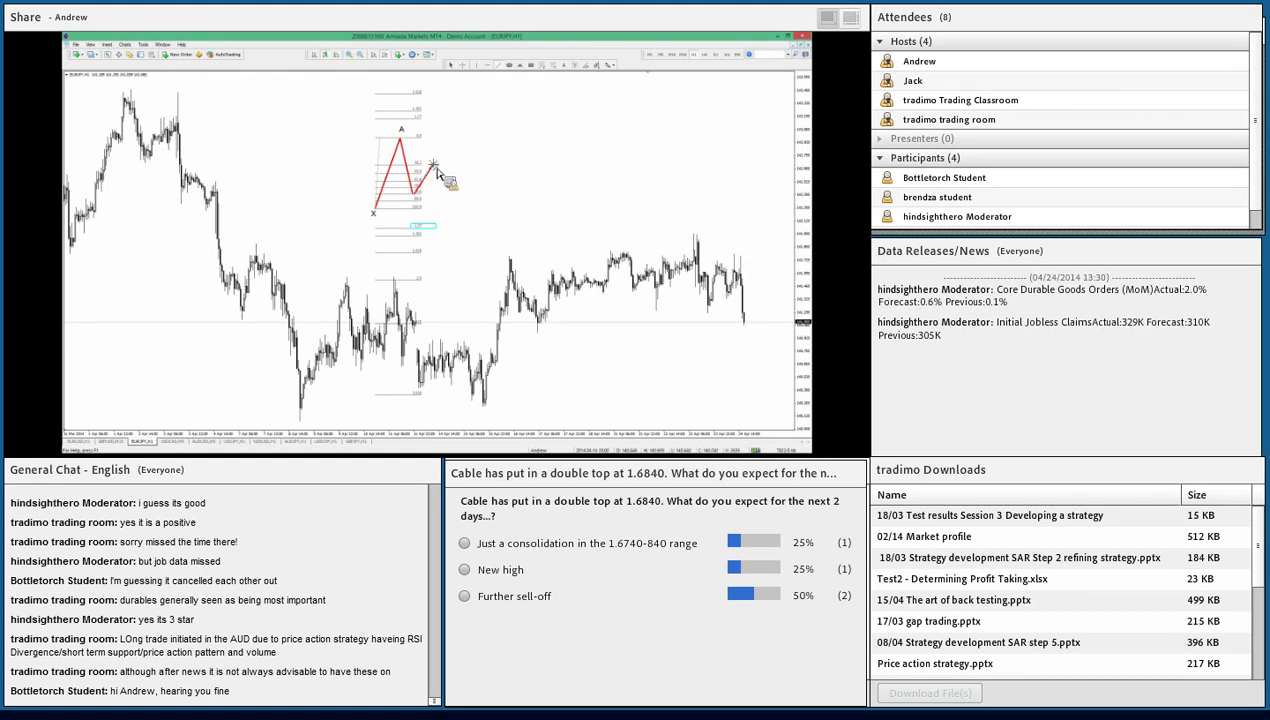
{"action": "left_click", "coordinate": [432, 164]}
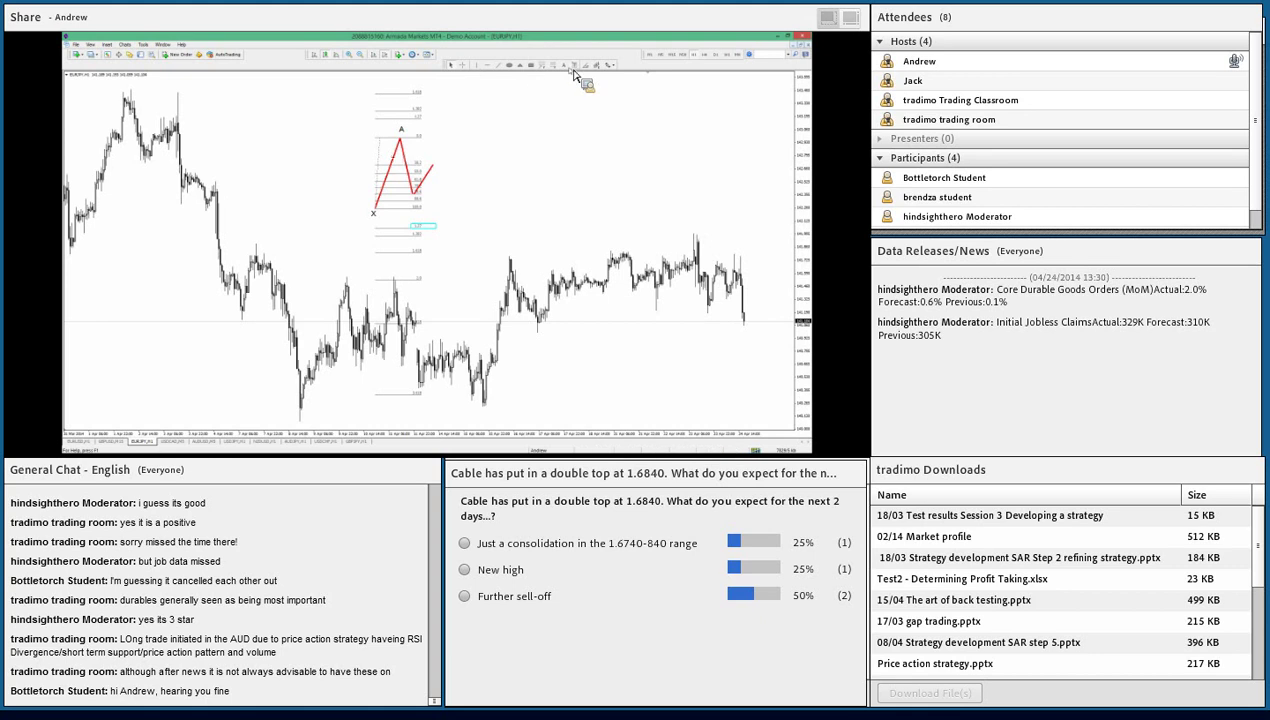
{"action": "double_click", "coordinate": [410, 224]}
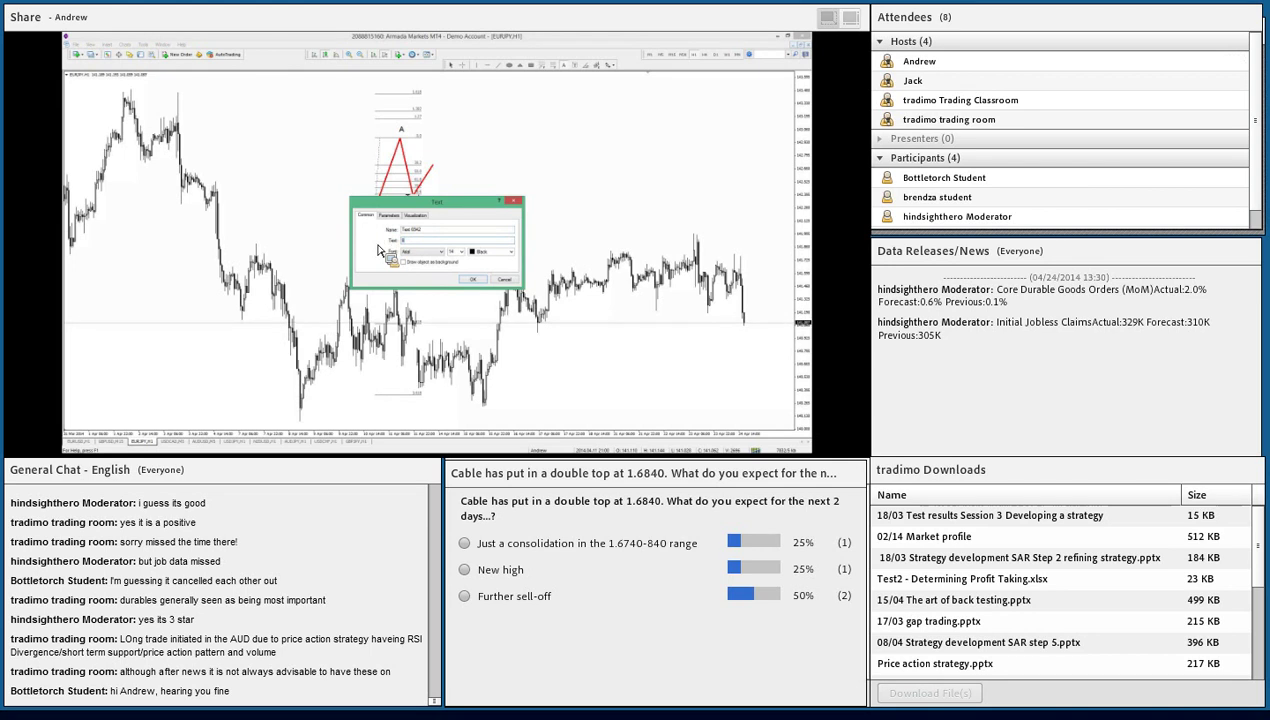
{"action": "key", "text": "Return"}
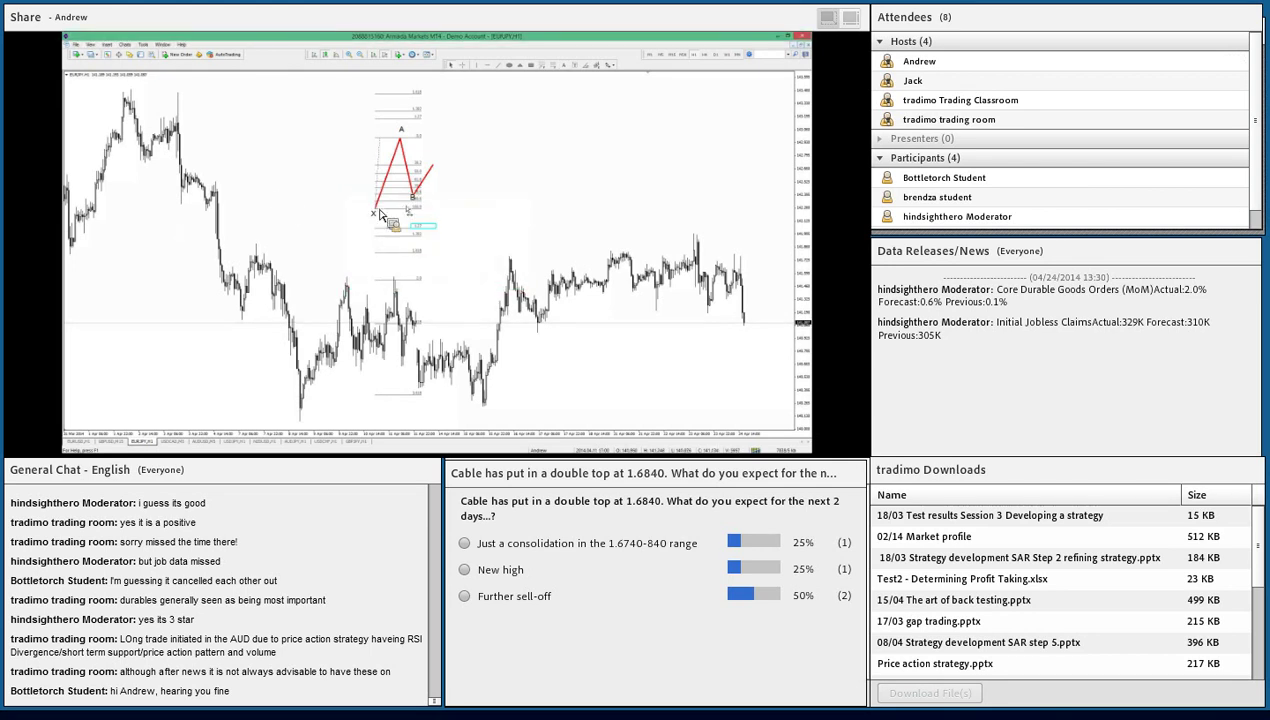
Step: Draw a Fibonacci retracement from A down to B and widen the highlight rectangle below X across the new levels
{"action": "left_click_drag", "start_coordinate": [405, 145], "coordinate": [432, 185]}
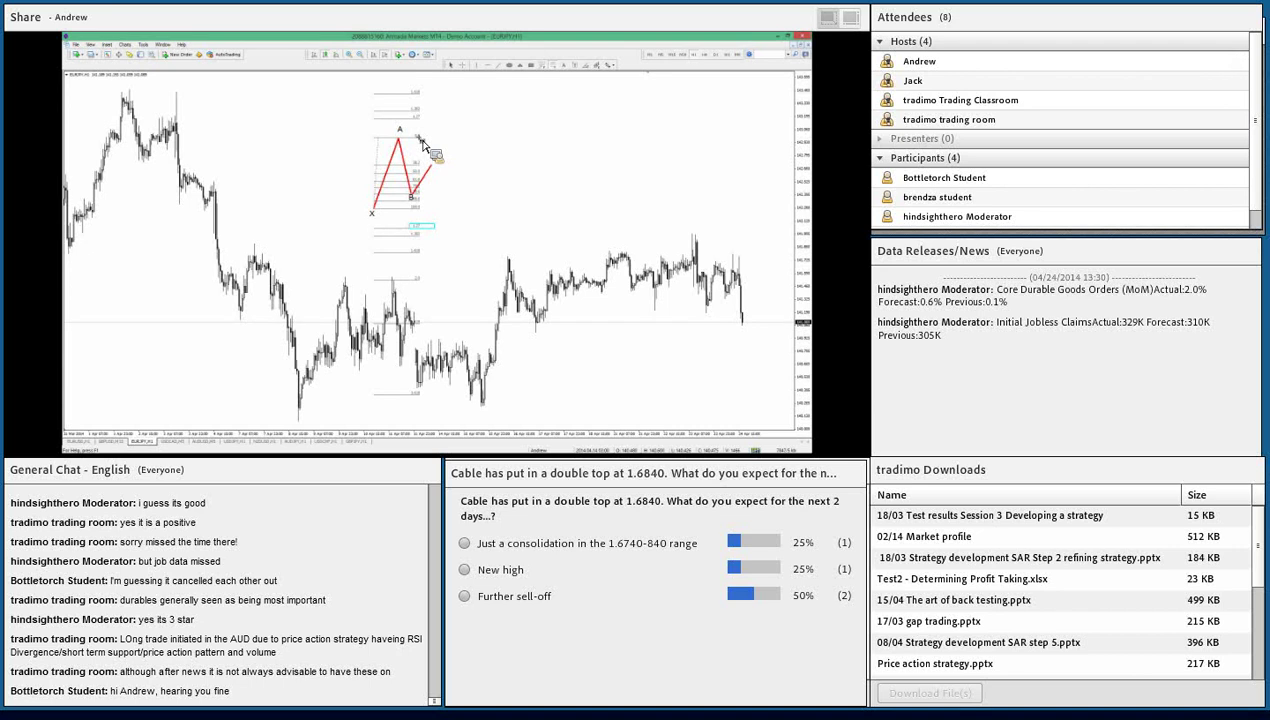
{"action": "left_click_drag", "start_coordinate": [420, 140], "coordinate": [428, 203]}
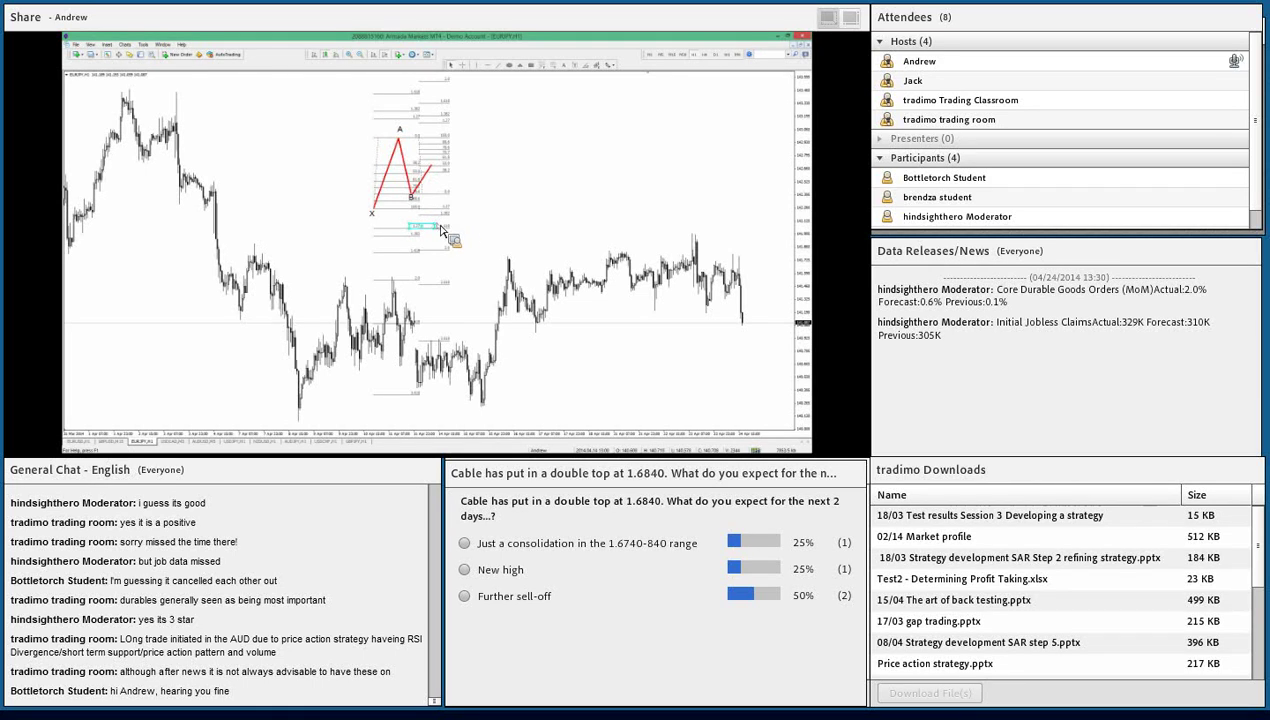
{"action": "left_click_drag", "start_coordinate": [441, 230], "coordinate": [463, 226]}
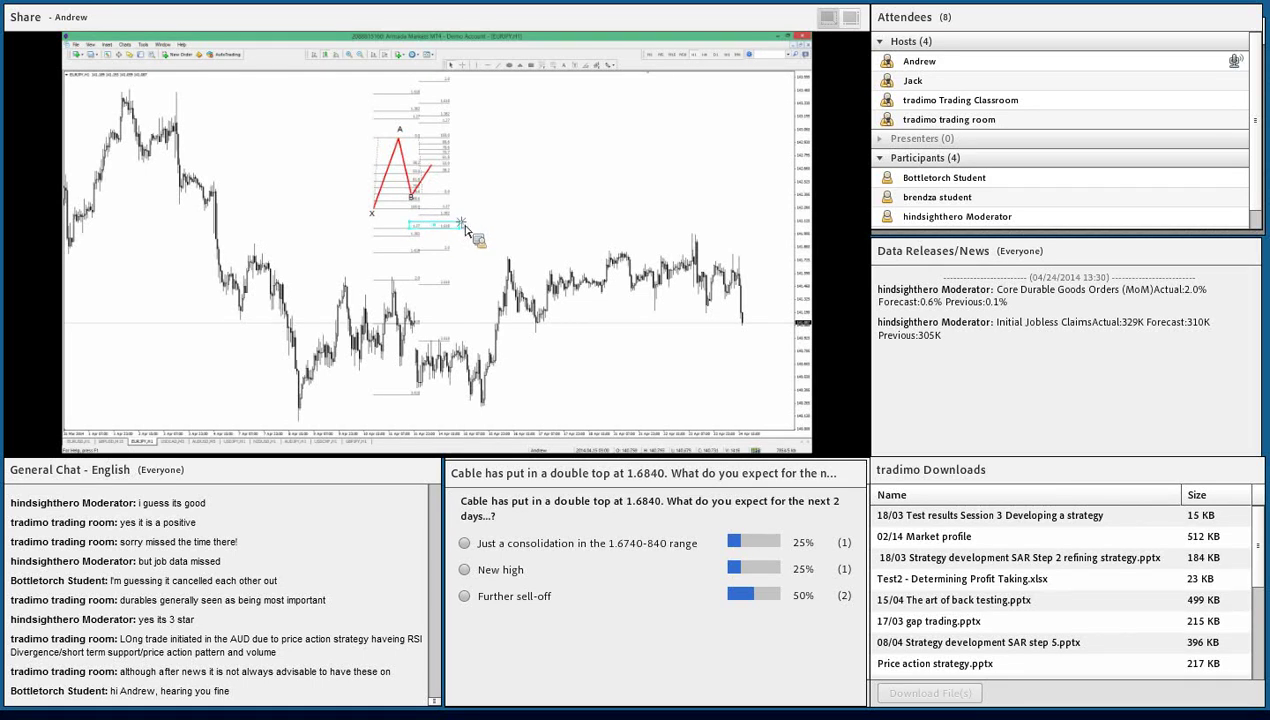
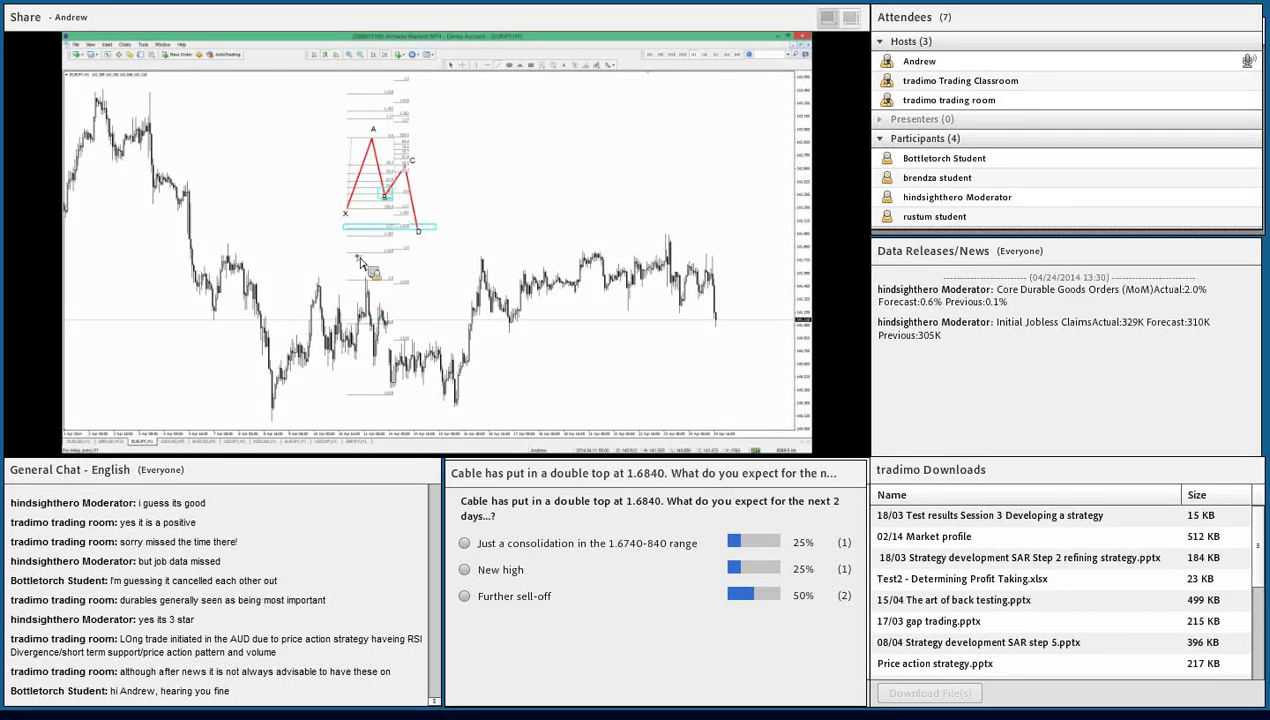
Step: Draw a short red horizontal line below the lower highlighted Fibonacci level beneath the pattern
{"action": "left_click_drag", "start_coordinate": [360, 259], "coordinate": [378, 259]}
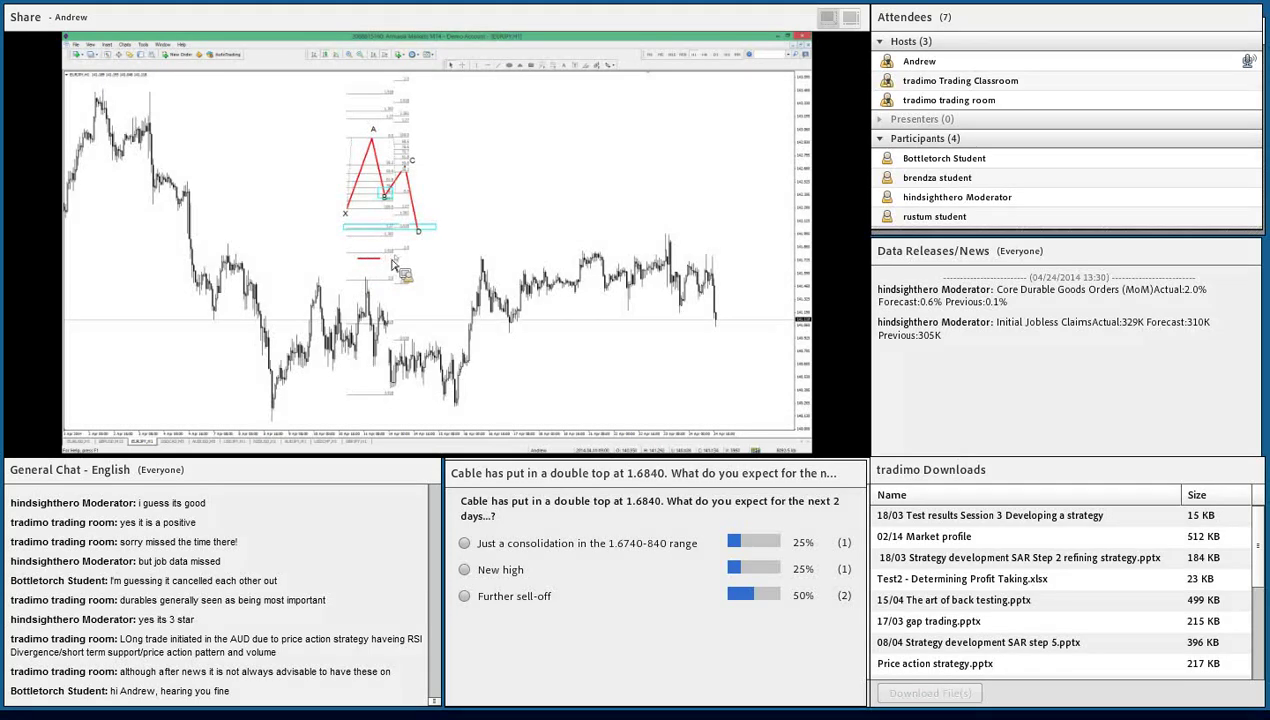
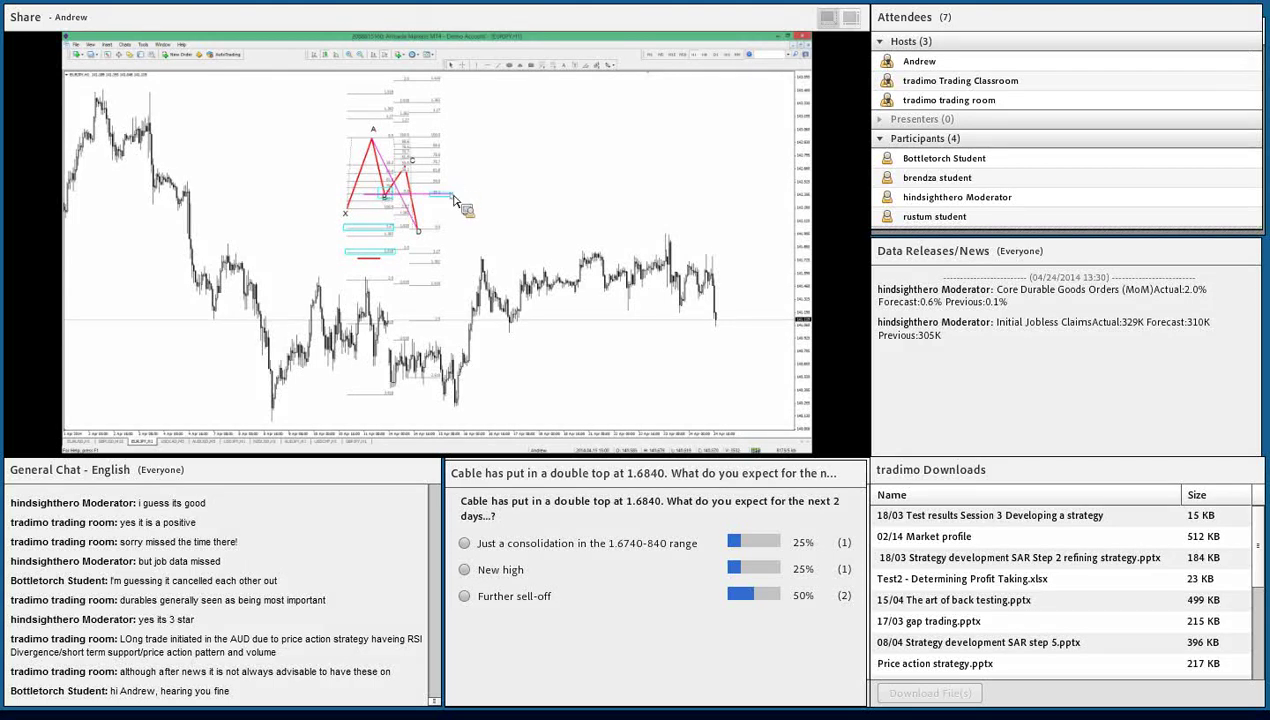
Step: Draw a trendline rising from D to the highlighted target level and set its colour to Red
{"action": "left_click", "coordinate": [418, 231]}
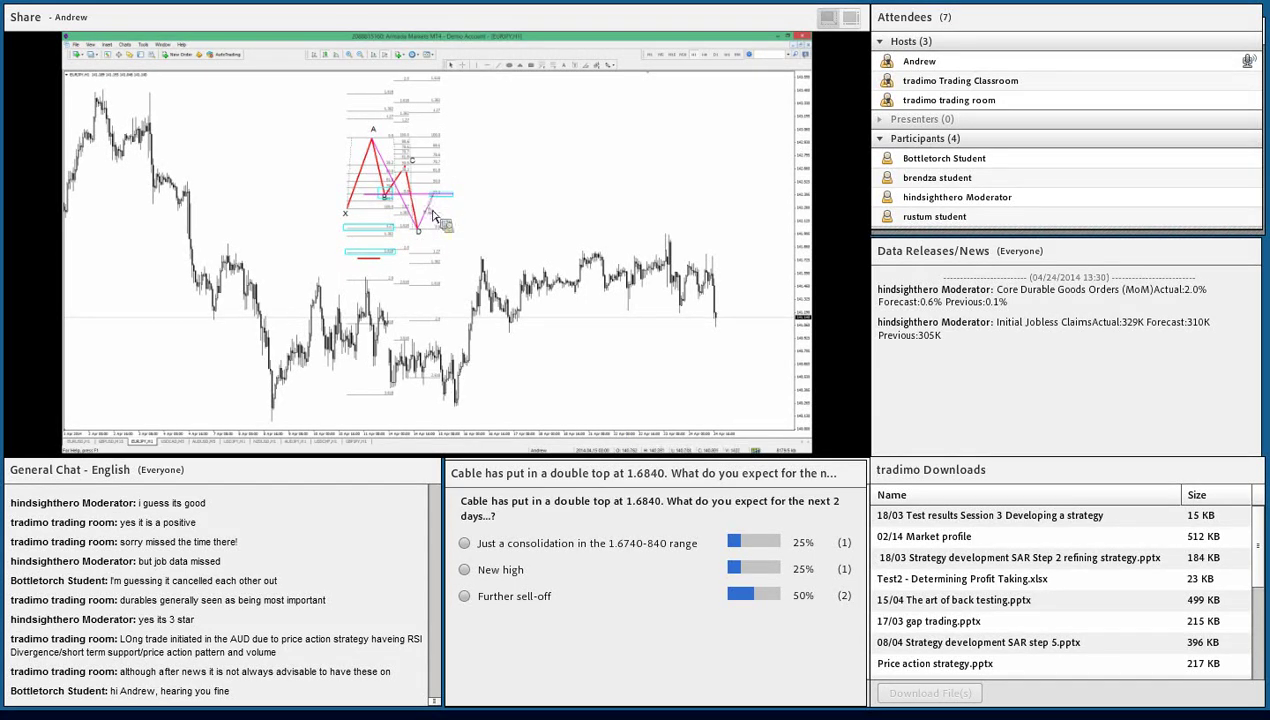
{"action": "right_click", "coordinate": [433, 215]}
{"action": "left_click", "coordinate": [442, 216]}
{"action": "left_click", "coordinate": [420, 251]}
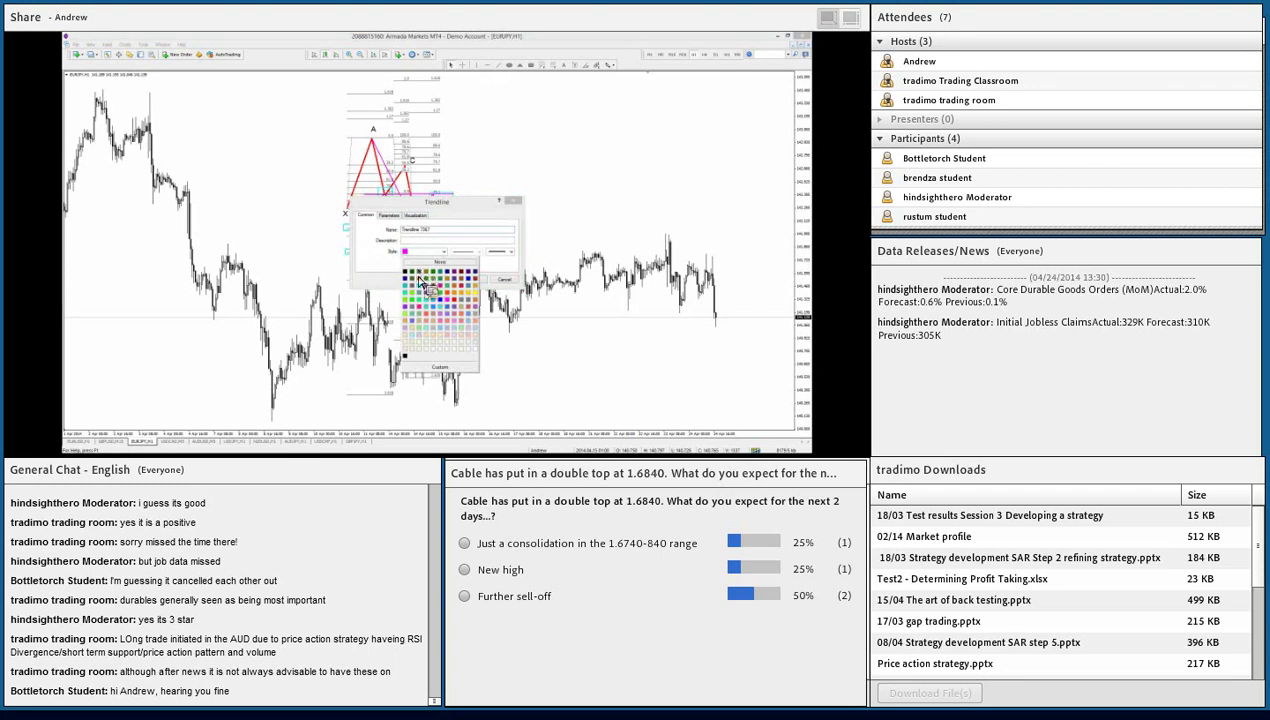
{"action": "left_click", "coordinate": [447, 294]}
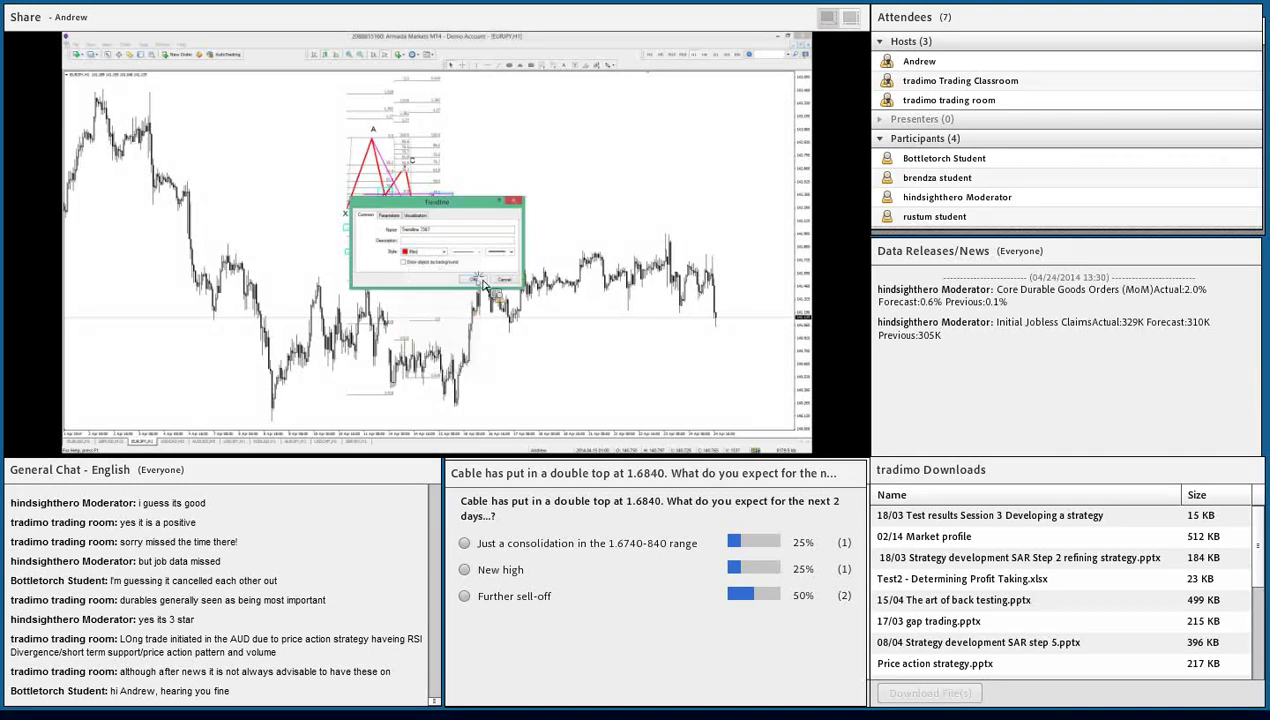
{"action": "left_click", "coordinate": [476, 279]}
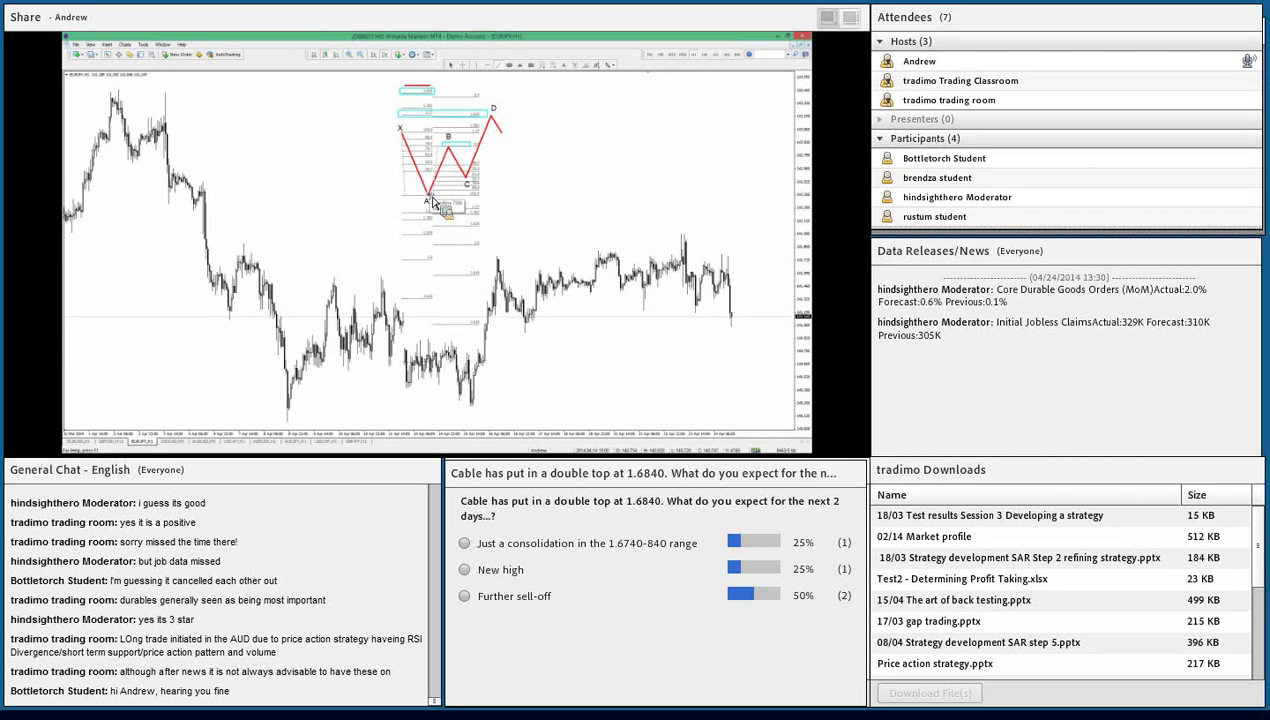
Step: Draw a trendline from A to D on the bearish pattern and set its colour to Magenta
{"action": "left_click_drag", "start_coordinate": [432, 200], "coordinate": [495, 122]}
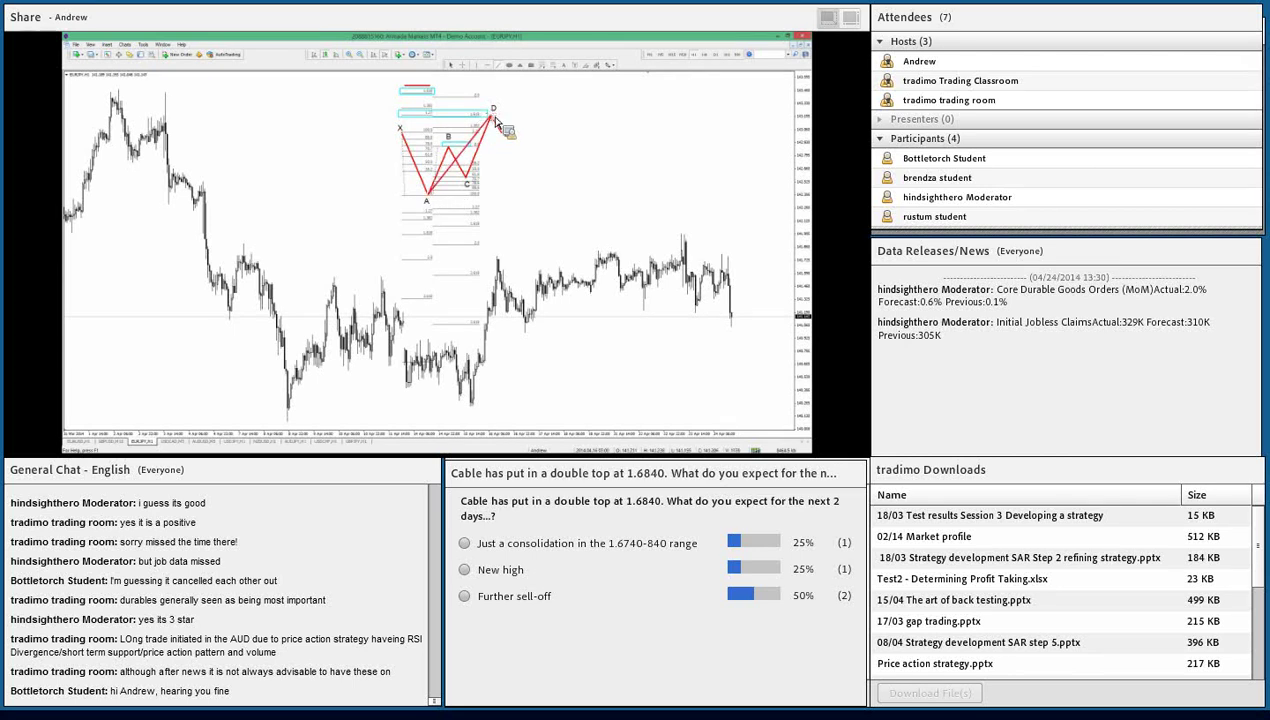
{"action": "right_click", "coordinate": [482, 122]}
{"action": "left_click", "coordinate": [510, 126]}
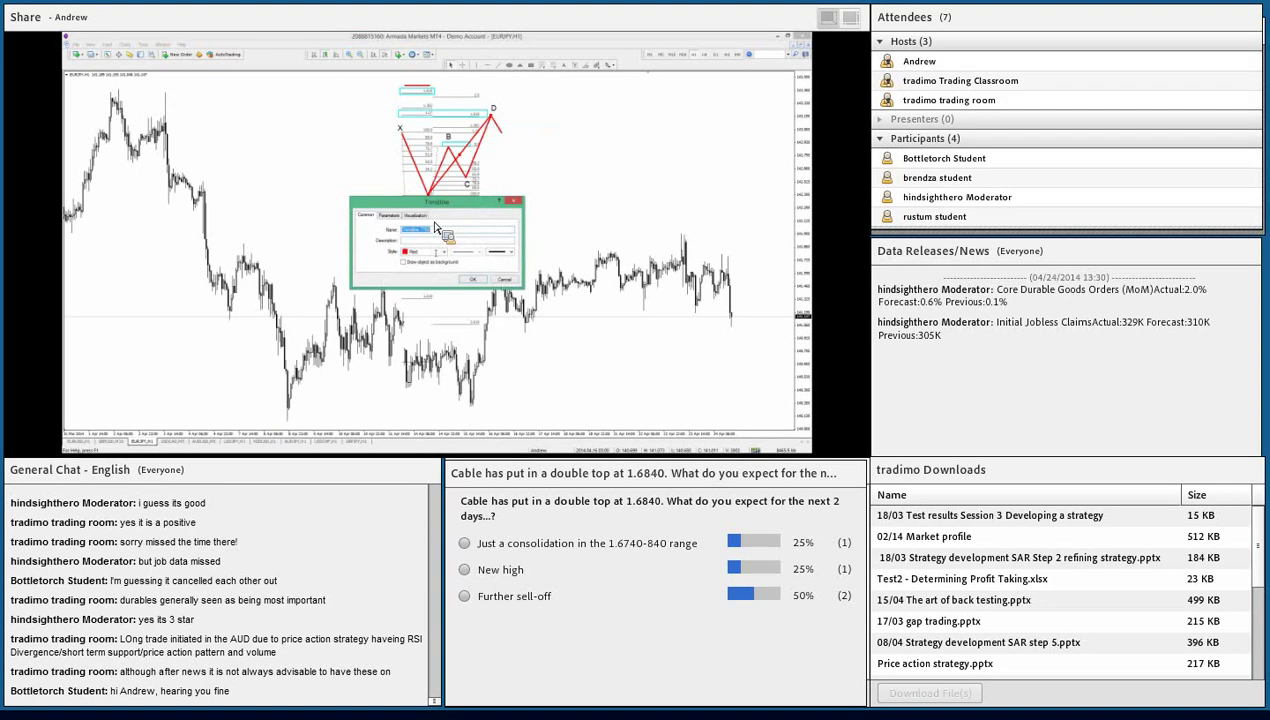
{"action": "left_click", "coordinate": [444, 252]}
{"action": "left_click", "coordinate": [477, 314]}
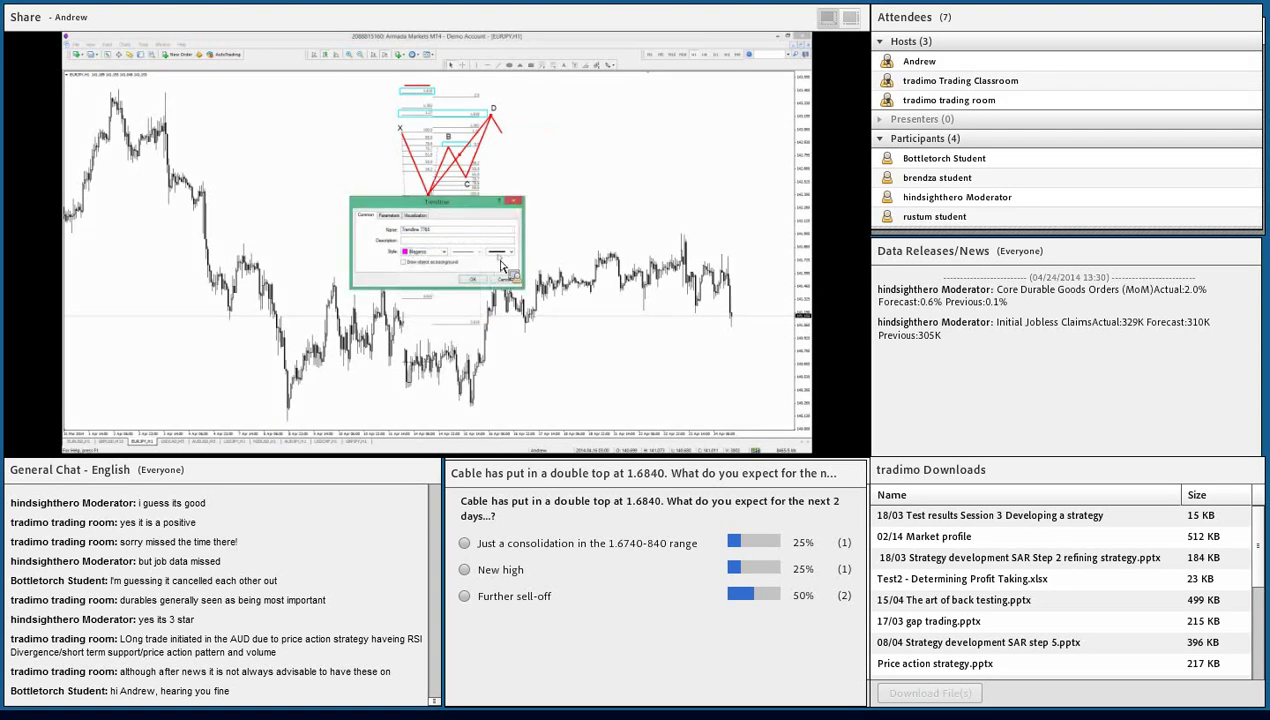
{"action": "left_click", "coordinate": [474, 278]}
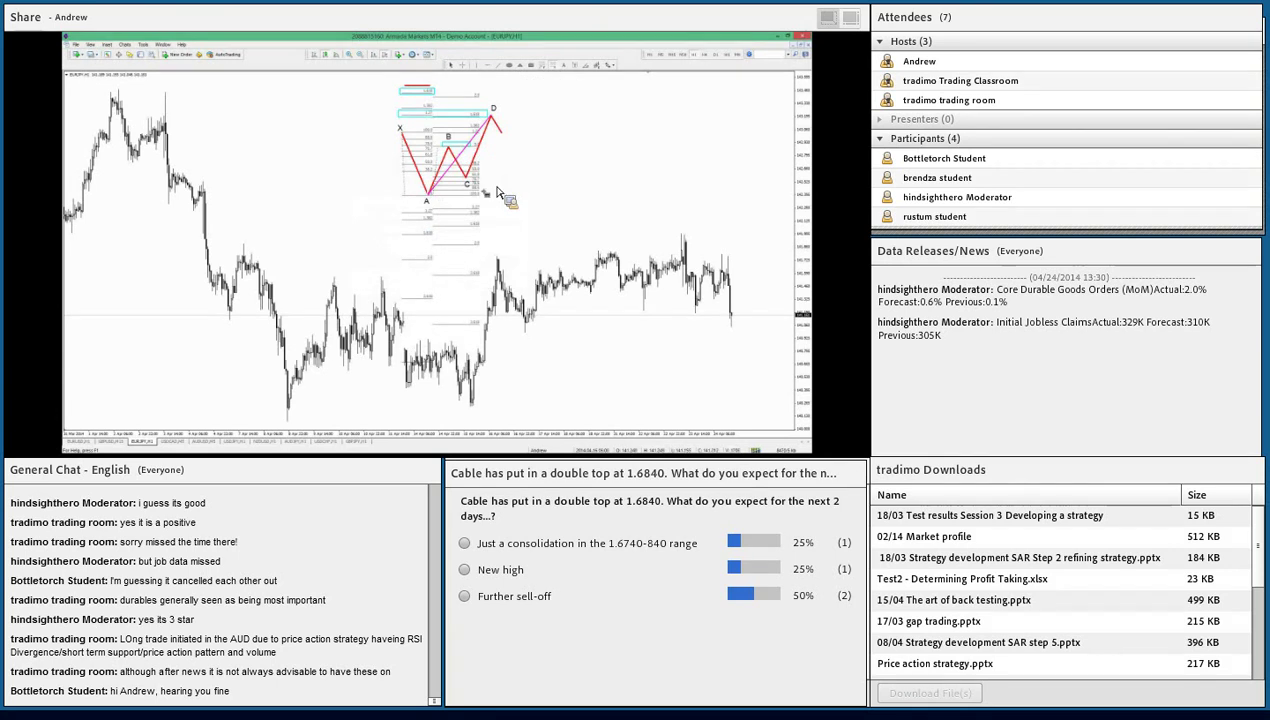
Step: Draw a Fibonacci retracement across the A-to-D move and a magenta trendline rising from the low after D
{"action": "mouse_move", "coordinate": [484, 199]}
{"action": "left_mouse_down"}
{"action": "mouse_move", "coordinate": [490, 118]}
{"action": "mouse_move", "coordinate": [514, 156]}
{"action": "mouse_move", "coordinate": [508, 128]}
{"action": "mouse_move", "coordinate": [510, 150]}
{"action": "mouse_move", "coordinate": [453, 150]}
{"action": "mouse_move", "coordinate": [492, 131]}
{"action": "mouse_move", "coordinate": [507, 163]}
{"action": "mouse_move", "coordinate": [494, 140]}
{"action": "mouse_move", "coordinate": [490, 150]}
{"action": "mouse_move", "coordinate": [506, 160]}
{"action": "mouse_move", "coordinate": [530, 82]}
{"action": "mouse_move", "coordinate": [510, 80]}
{"action": "mouse_move", "coordinate": [496, 145]}
{"action": "mouse_move", "coordinate": [538, 90]}
{"action": "left_mouse_up"}
{"action": "left_click", "coordinate": [527, 64]}
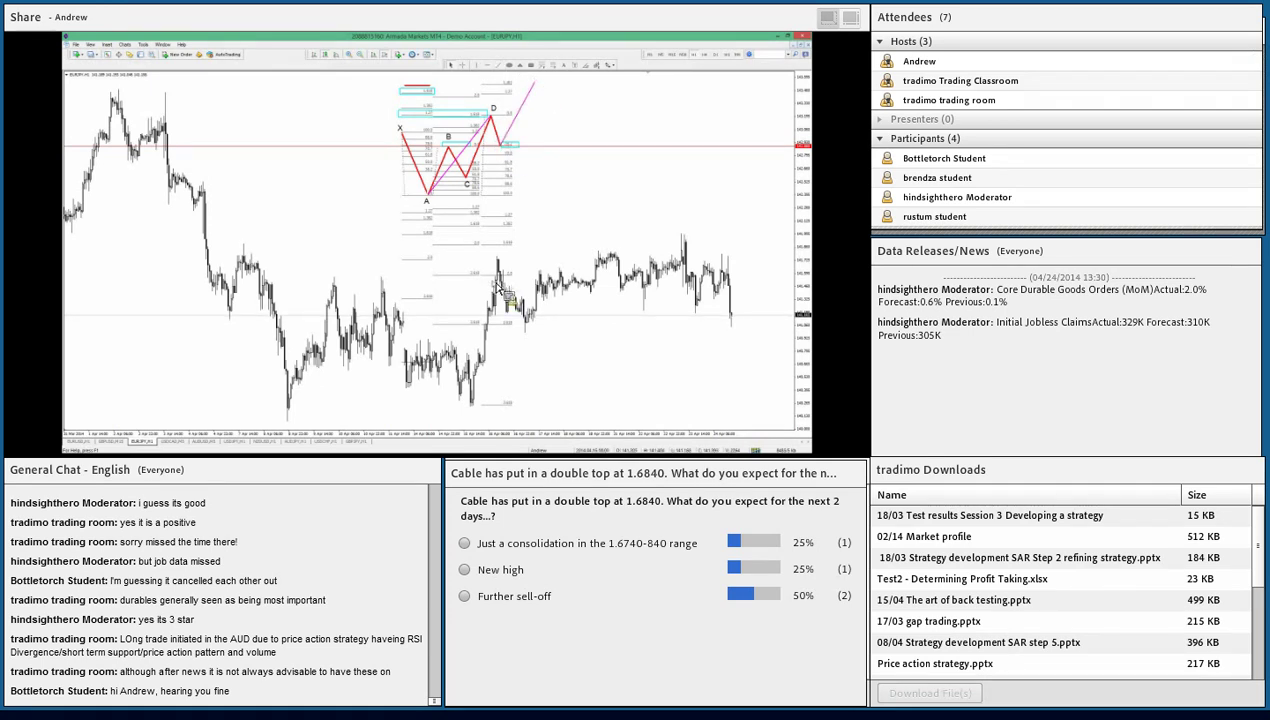
{"action": "right_click", "coordinate": [535, 83]}
{"action": "left_click", "coordinate": [557, 112]}
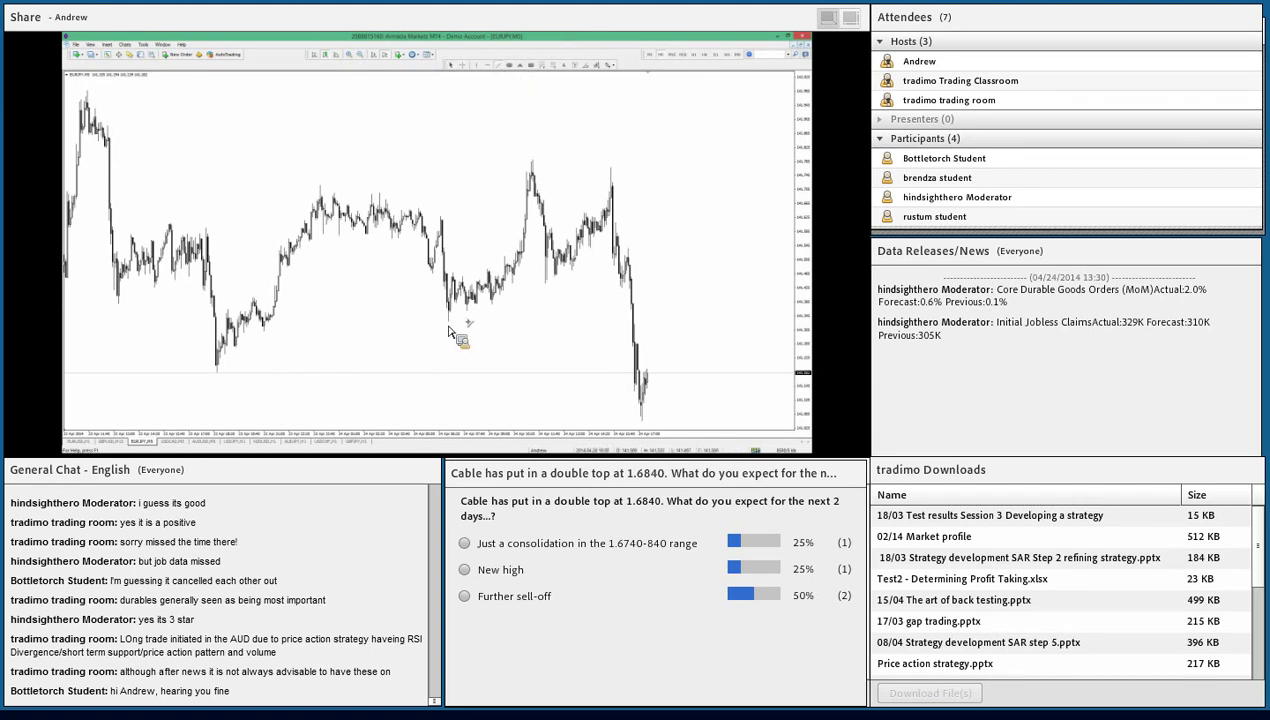
Step: Draw a trendline from the swing low to the following swing high on the EURJPY M5 chart and label the low x
{"action": "left_click_drag", "start_coordinate": [449, 321], "coordinate": [532, 160]}
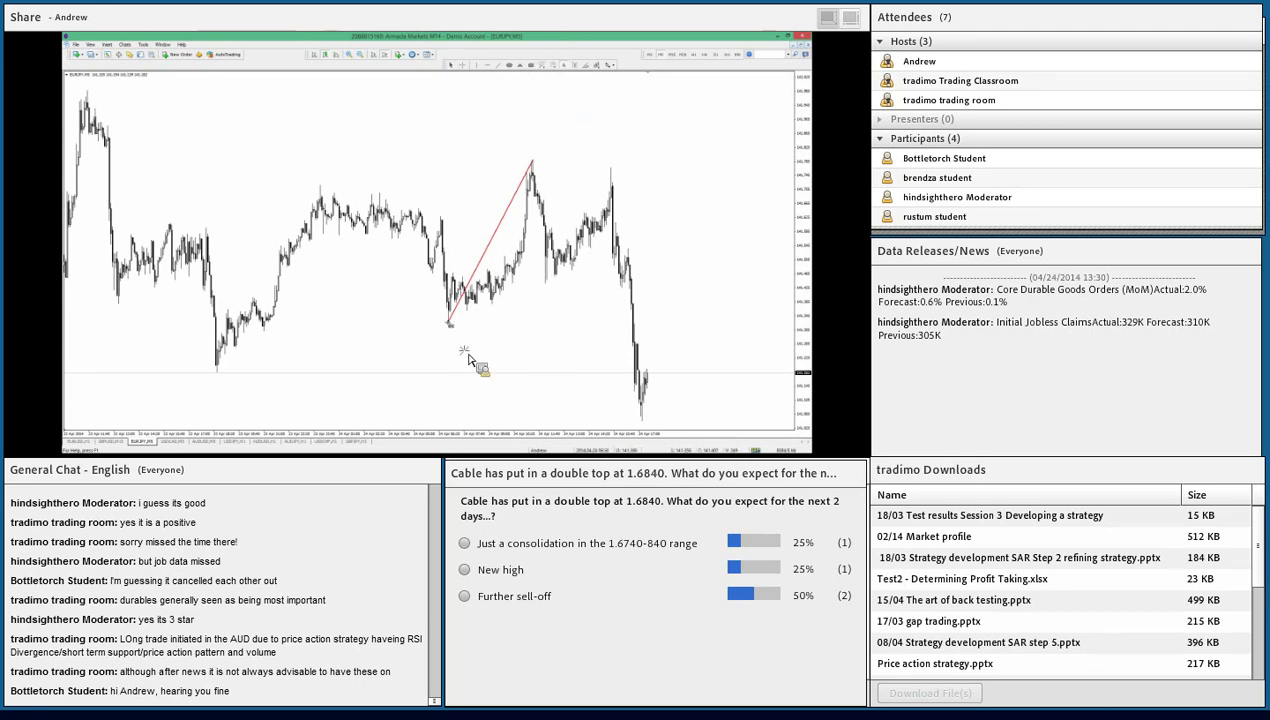
{"action": "left_click", "coordinate": [447, 326]}
{"action": "key", "text": "Tab"}
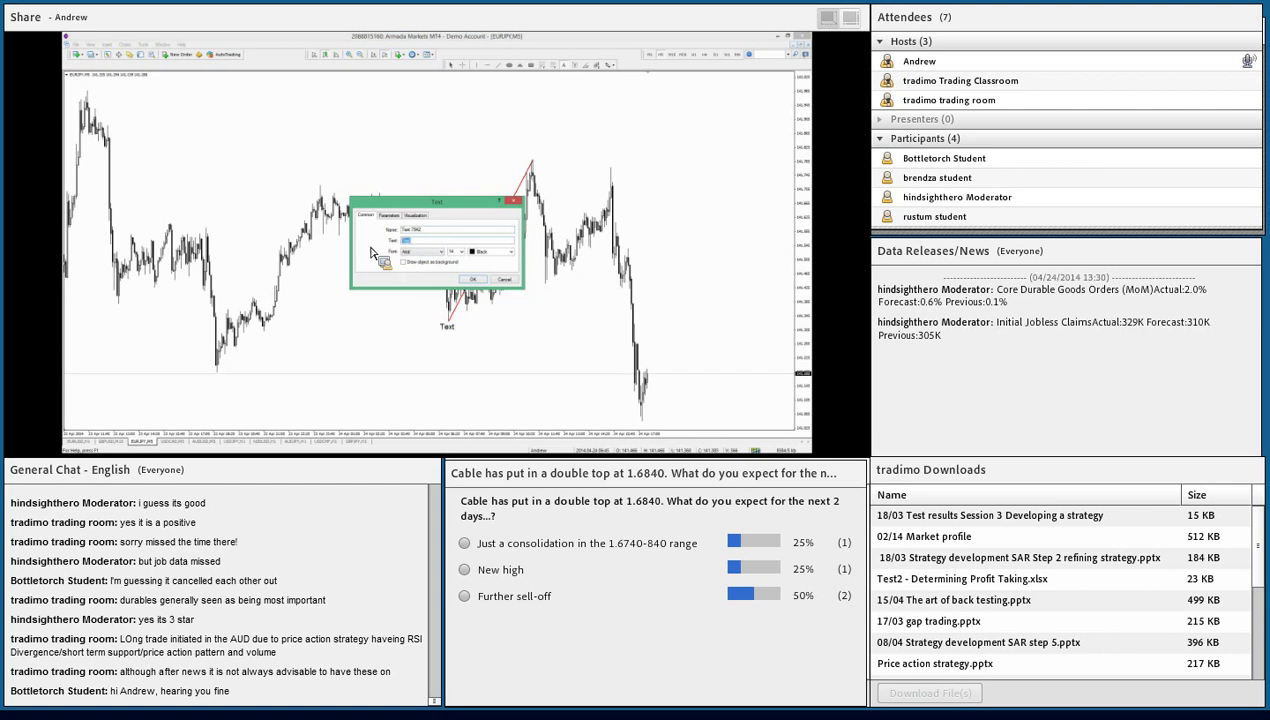
{"action": "type", "text": "x"}
{"action": "key", "text": "Return"}
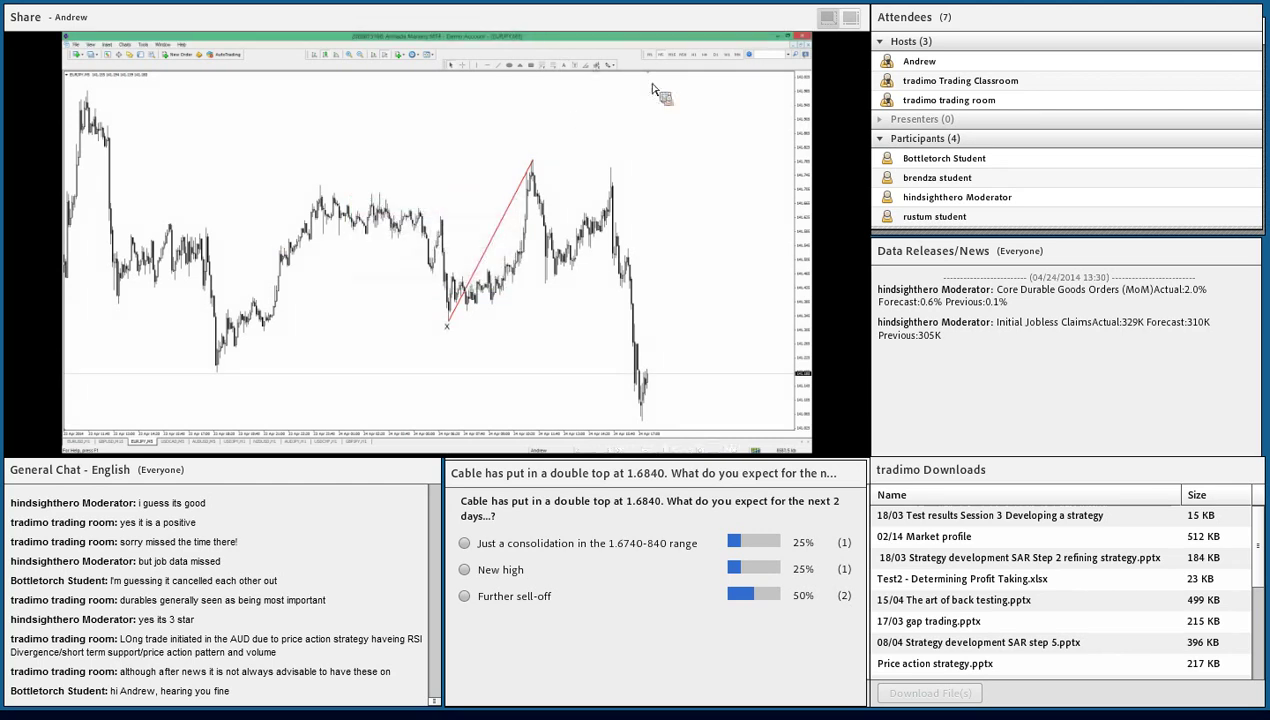
Step: Label the swing high A and draw a Fibonacci retracement across the X-to-A move
{"action": "left_click", "coordinate": [536, 149]}
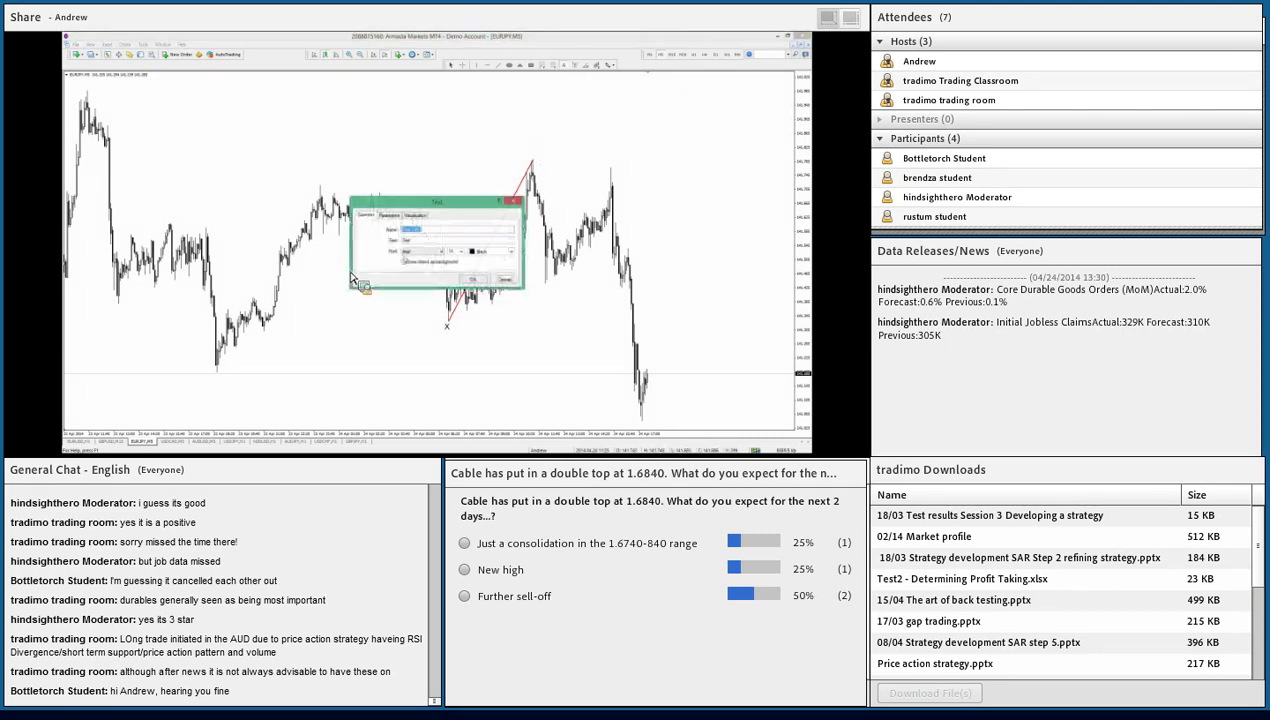
{"action": "key", "text": "Return"}
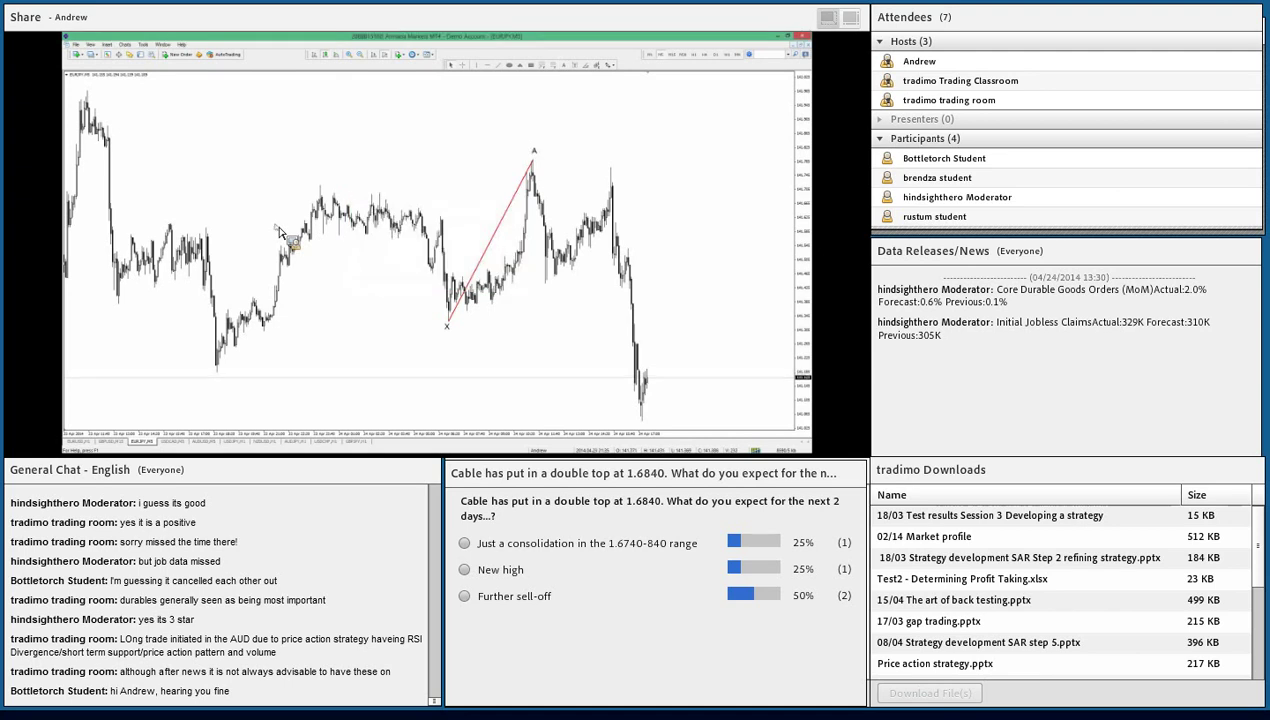
{"action": "mouse_move", "coordinate": [538, 48]}
{"action": "left_mouse_down"}
{"action": "mouse_move", "coordinate": [552, 66]}
{"action": "mouse_move", "coordinate": [520, 312]}
{"action": "mouse_move", "coordinate": [450, 328]}
{"action": "mouse_move", "coordinate": [460, 165]}
{"action": "mouse_move", "coordinate": [532, 168]}
{"action": "mouse_move", "coordinate": [537, 187]}
{"action": "left_mouse_up"}
{"action": "middle_click", "coordinate": [538, 200]}
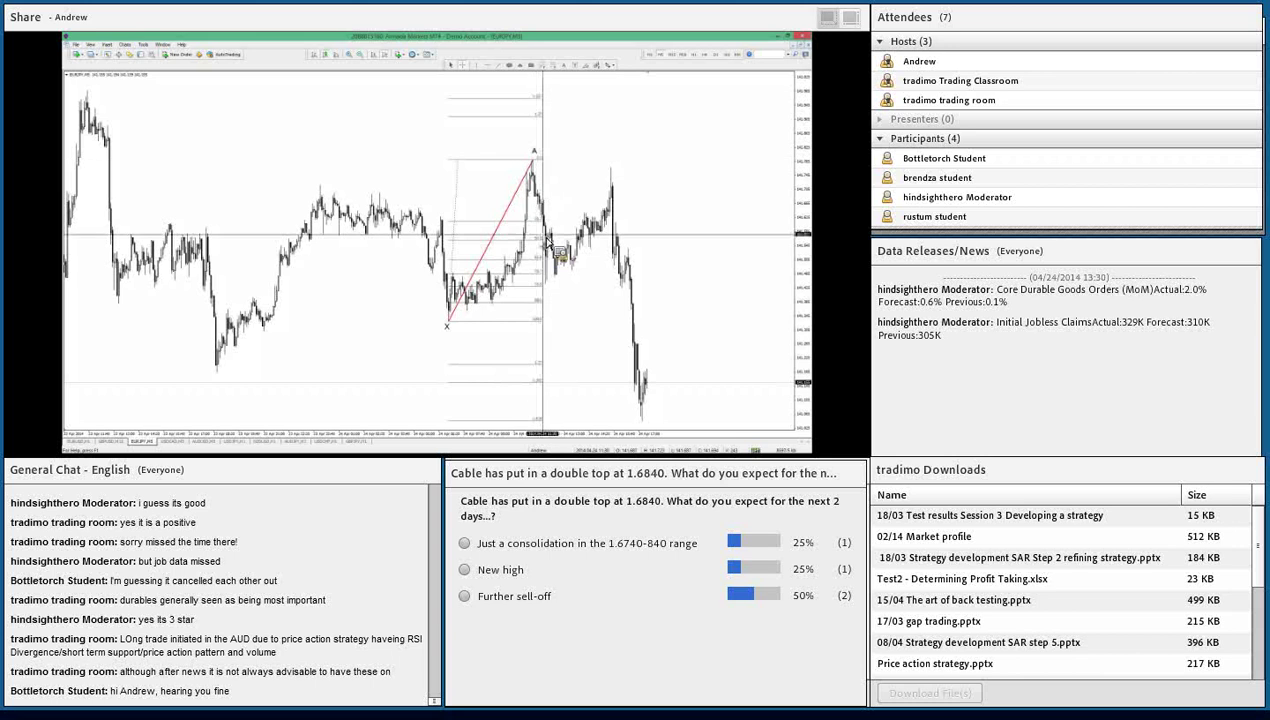
{"action": "middle_click", "coordinate": [551, 287]}
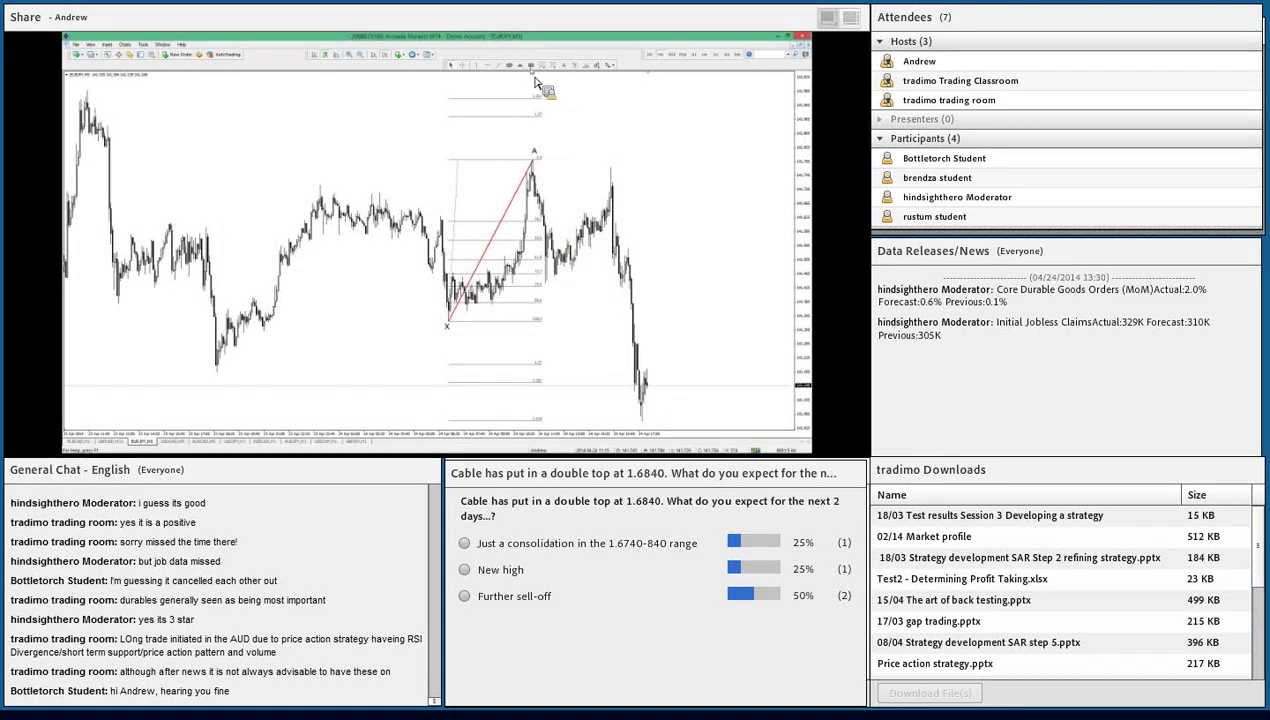
{"action": "middle_click", "coordinate": [557, 294]}
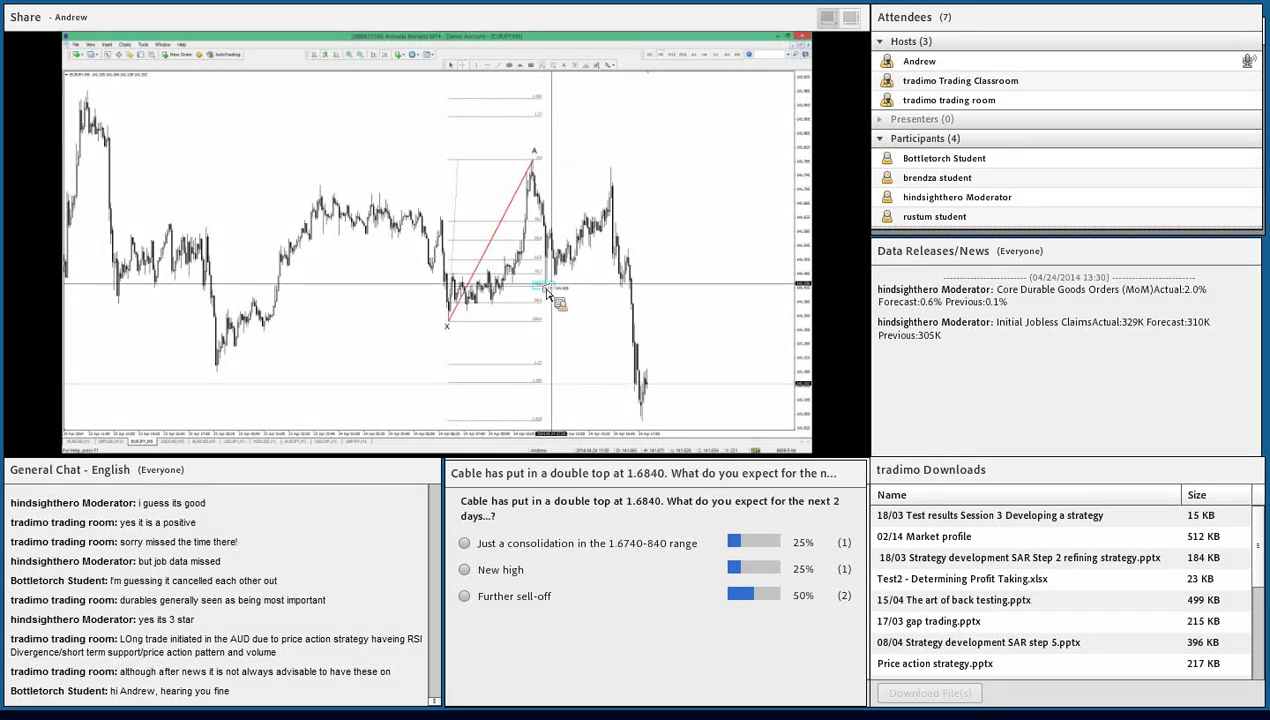
Step: Mark the deep X-to-A retracement level beneath the low after A with a small rectangle and label it B
{"action": "left_click", "coordinate": [545, 290]}
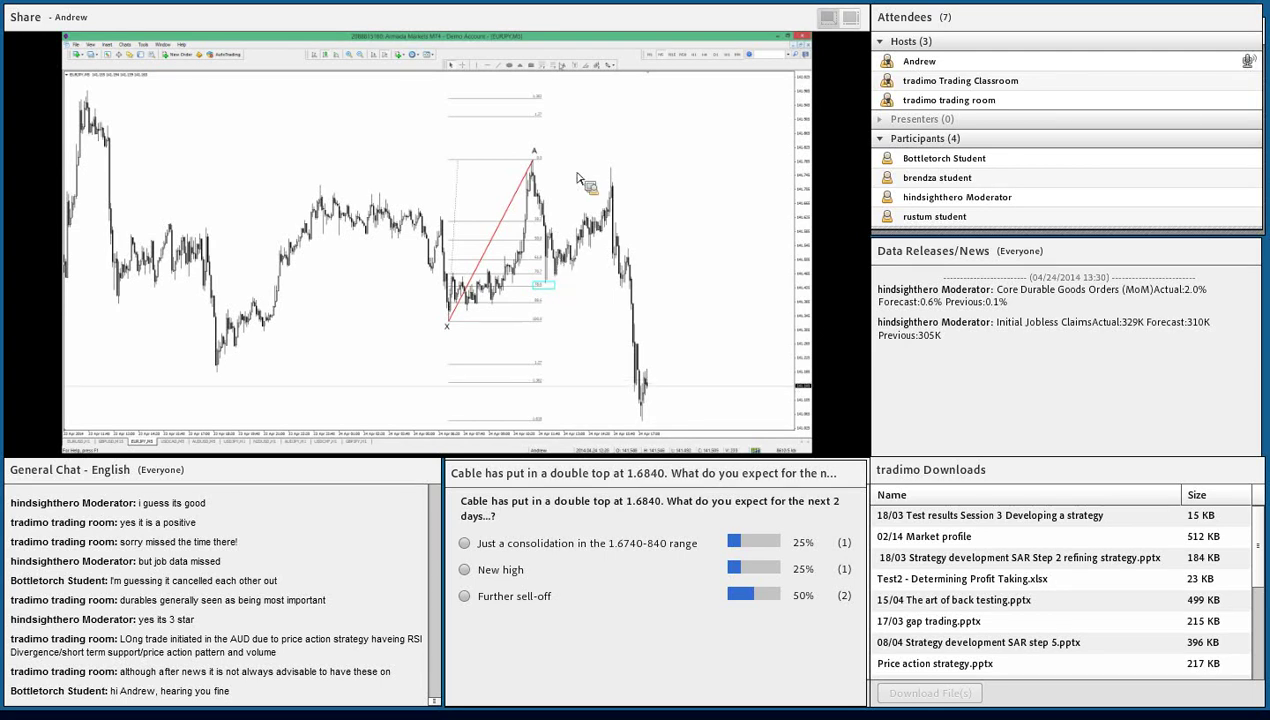
{"action": "left_click", "coordinate": [551, 297]}
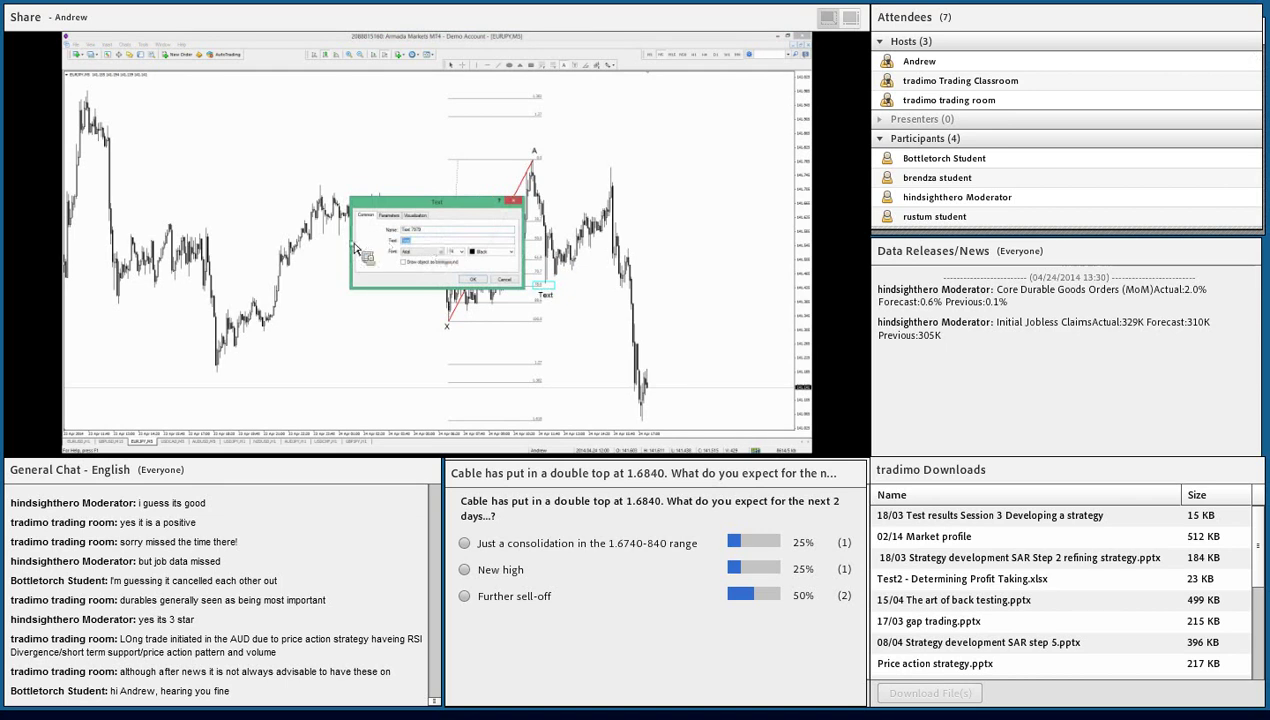
{"action": "key", "text": "Return"}
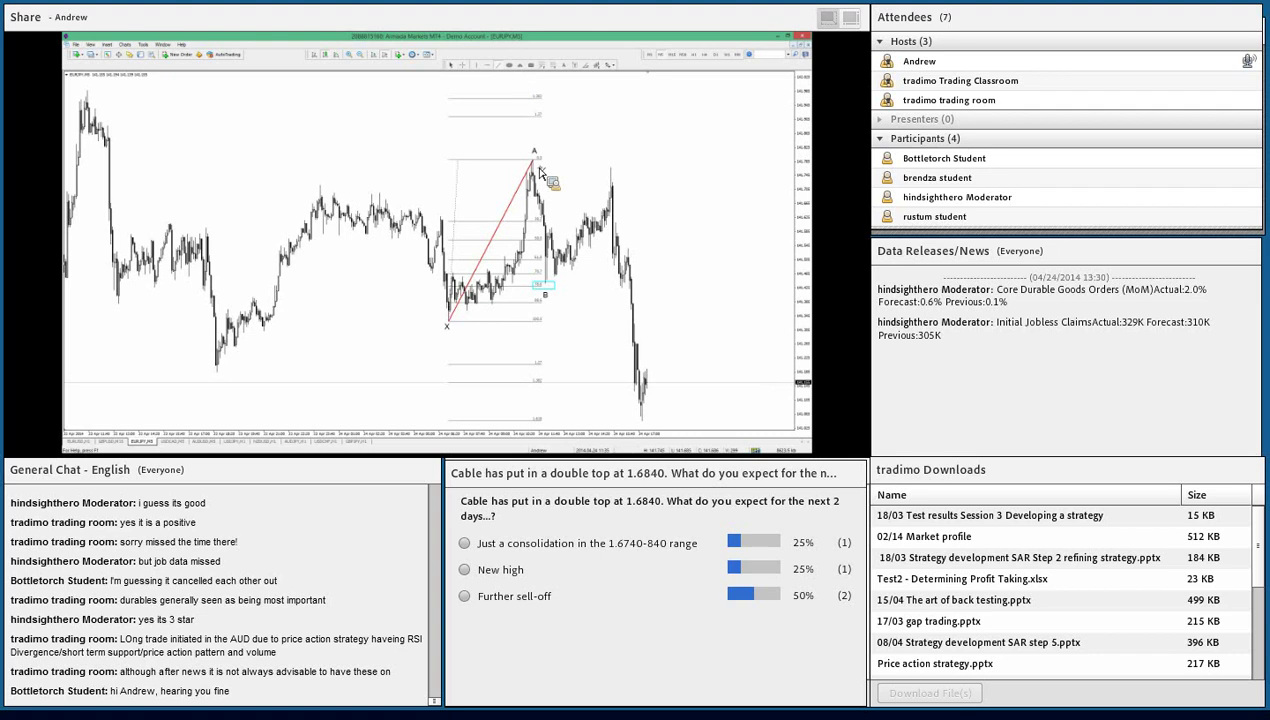
Step: Draw a trendline from A to B and mark the price level of X with a rectangle
{"action": "left_click_drag", "start_coordinate": [533, 161], "coordinate": [546, 298]}
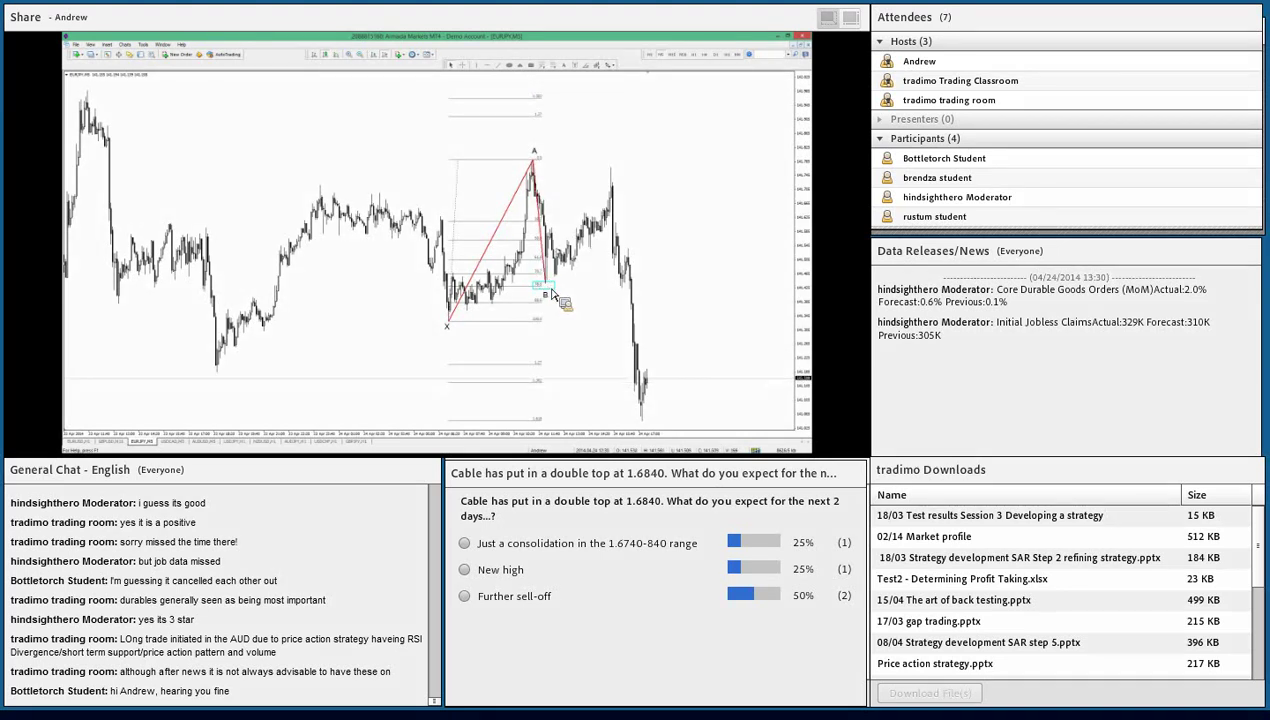
{"action": "left_click", "coordinate": [543, 292]}
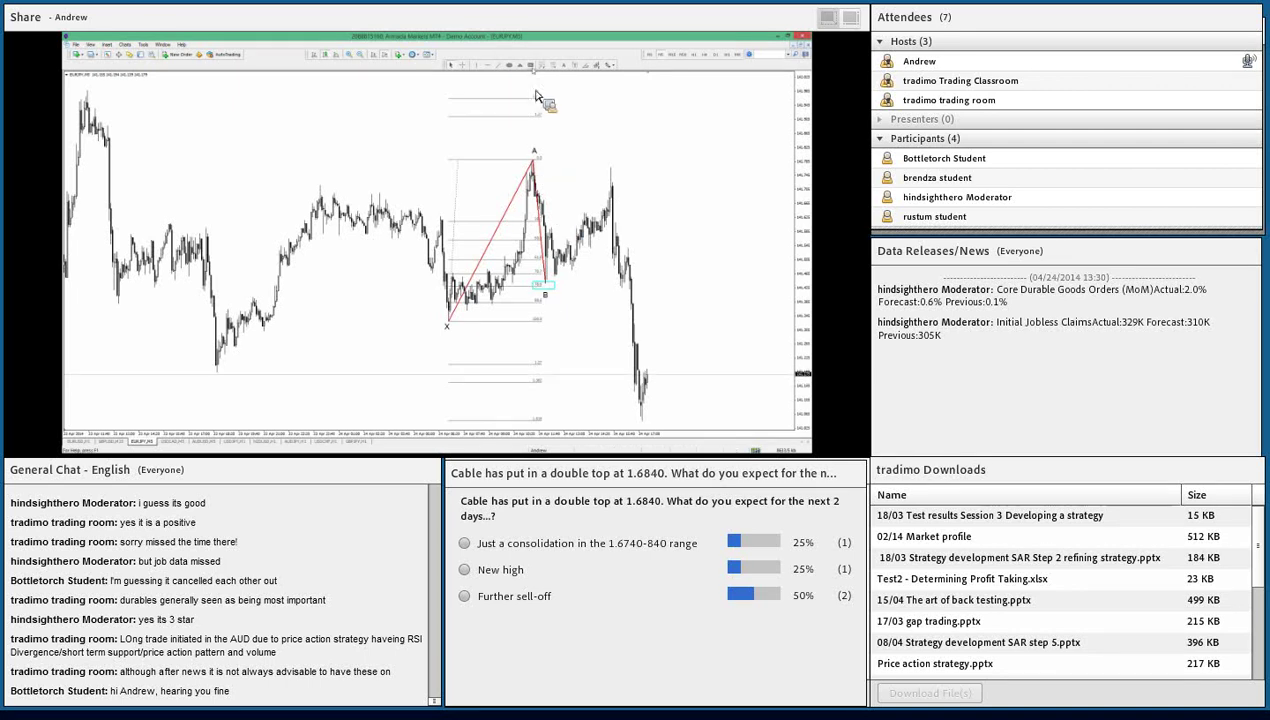
{"action": "left_click", "coordinate": [447, 324]}
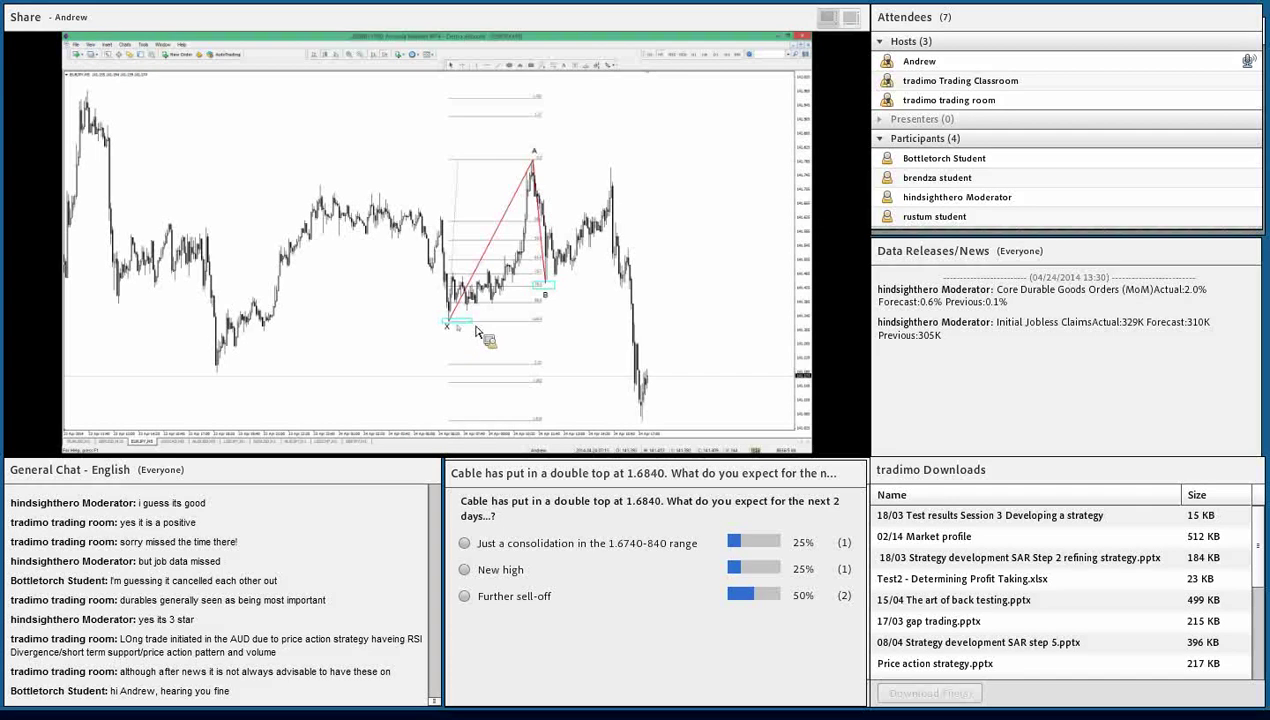
{"action": "left_click_drag", "start_coordinate": [476, 332], "coordinate": [451, 325]}
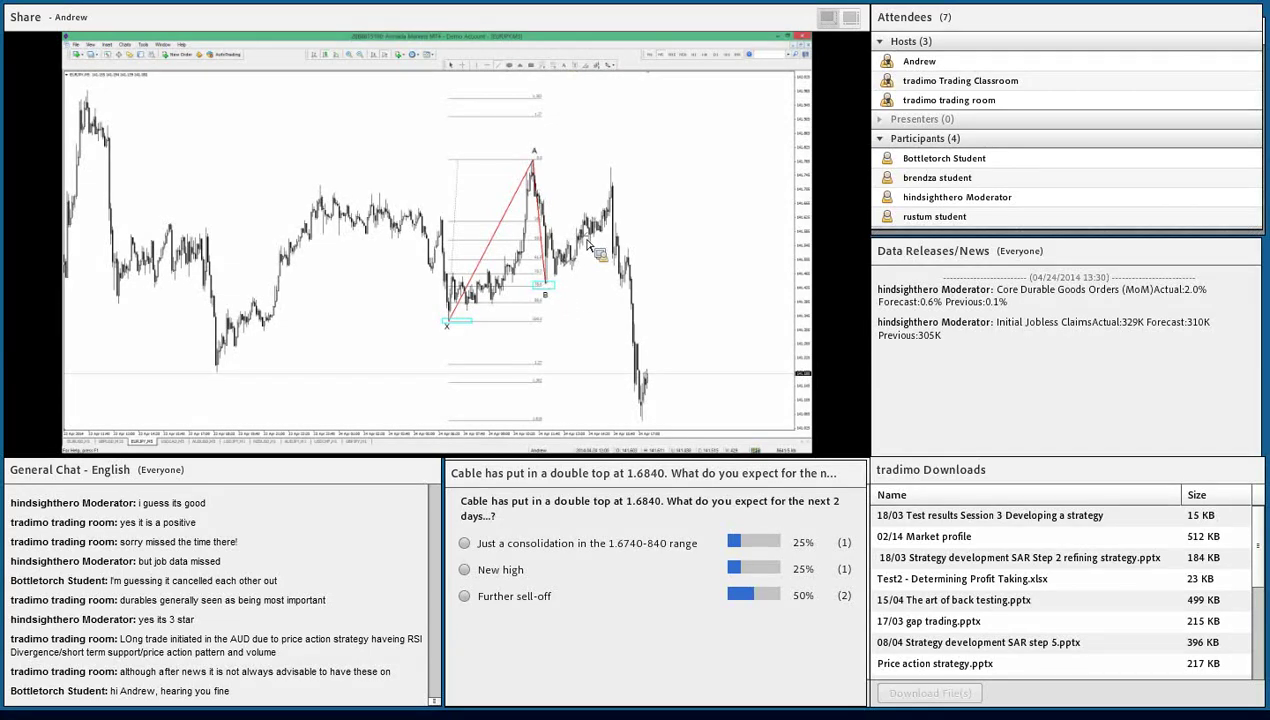
Step: Draw a trendline from B up to the next swing high and label that high C
{"action": "left_click_drag", "start_coordinate": [588, 245], "coordinate": [612, 172]}
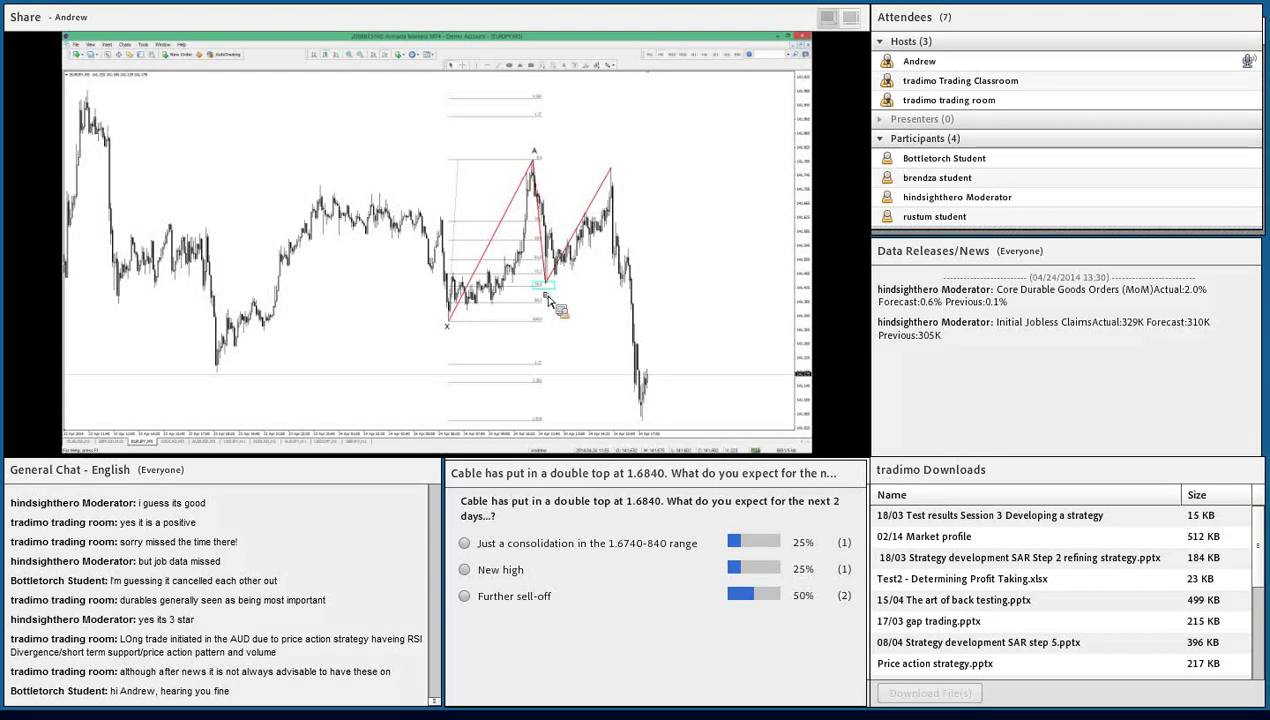
{"action": "left_click", "coordinate": [603, 163]}
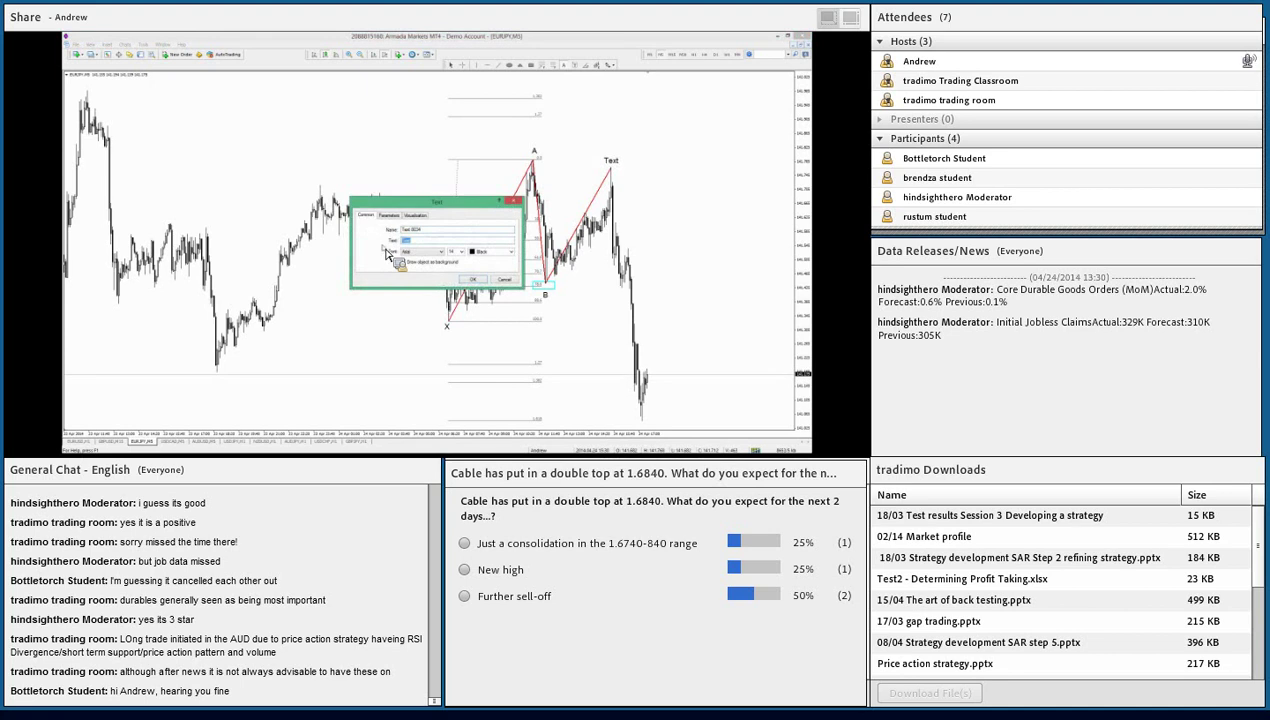
{"action": "type", "text": "C"}
{"action": "key", "text": "Return"}
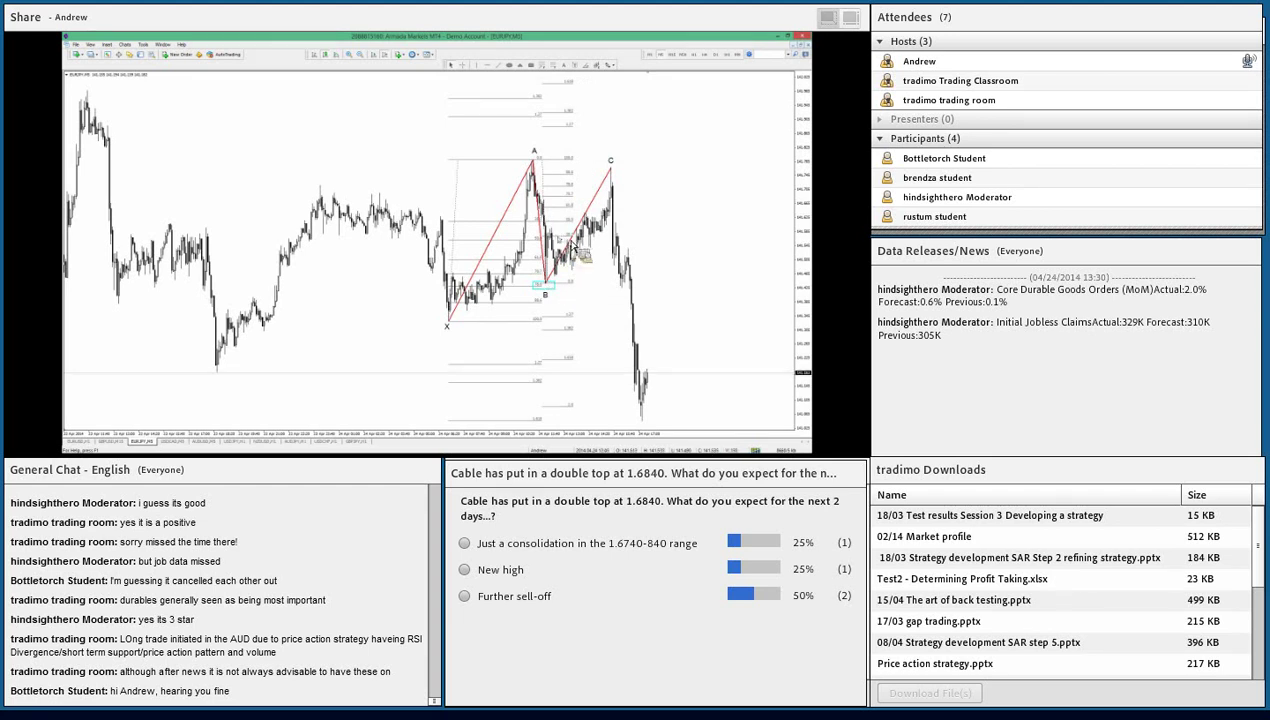
Step: Draw a Fibonacci retracement across the A-to-B move and mark the zone at the X-to-A 1.27 extension with a wide rectangle
{"action": "middle_click", "coordinate": [579, 196]}
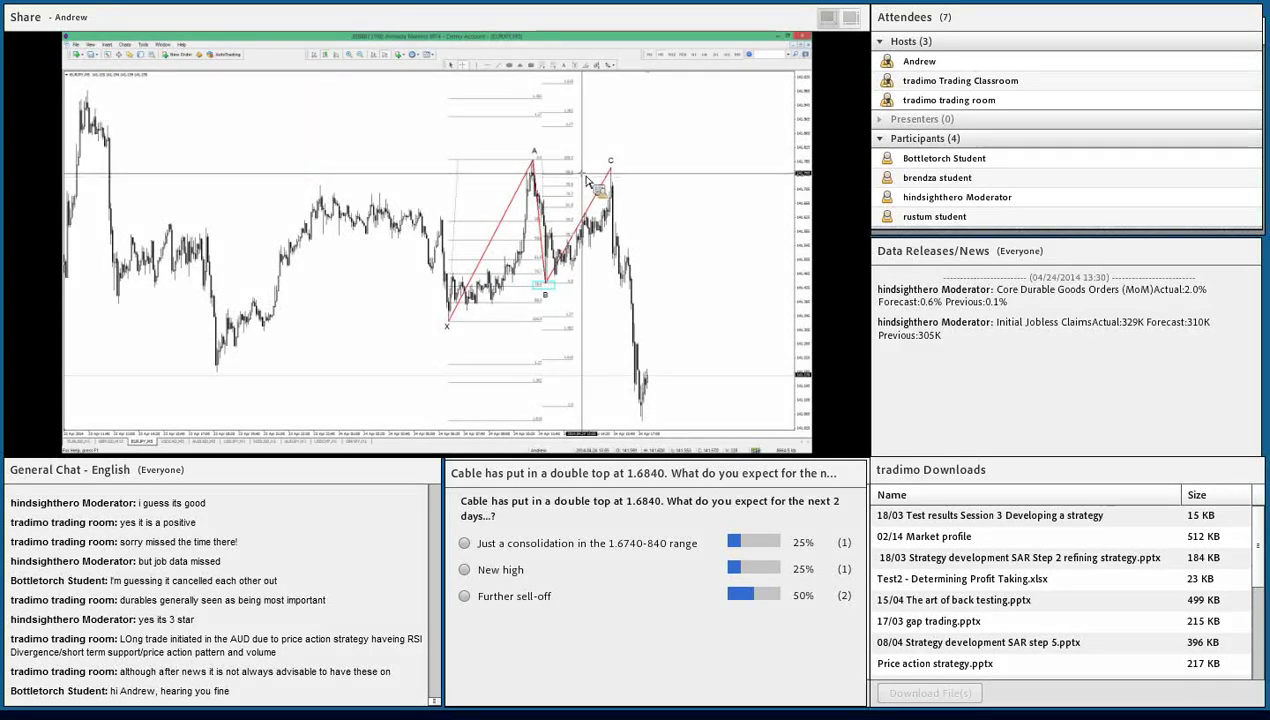
{"action": "left_click", "coordinate": [535, 162]}
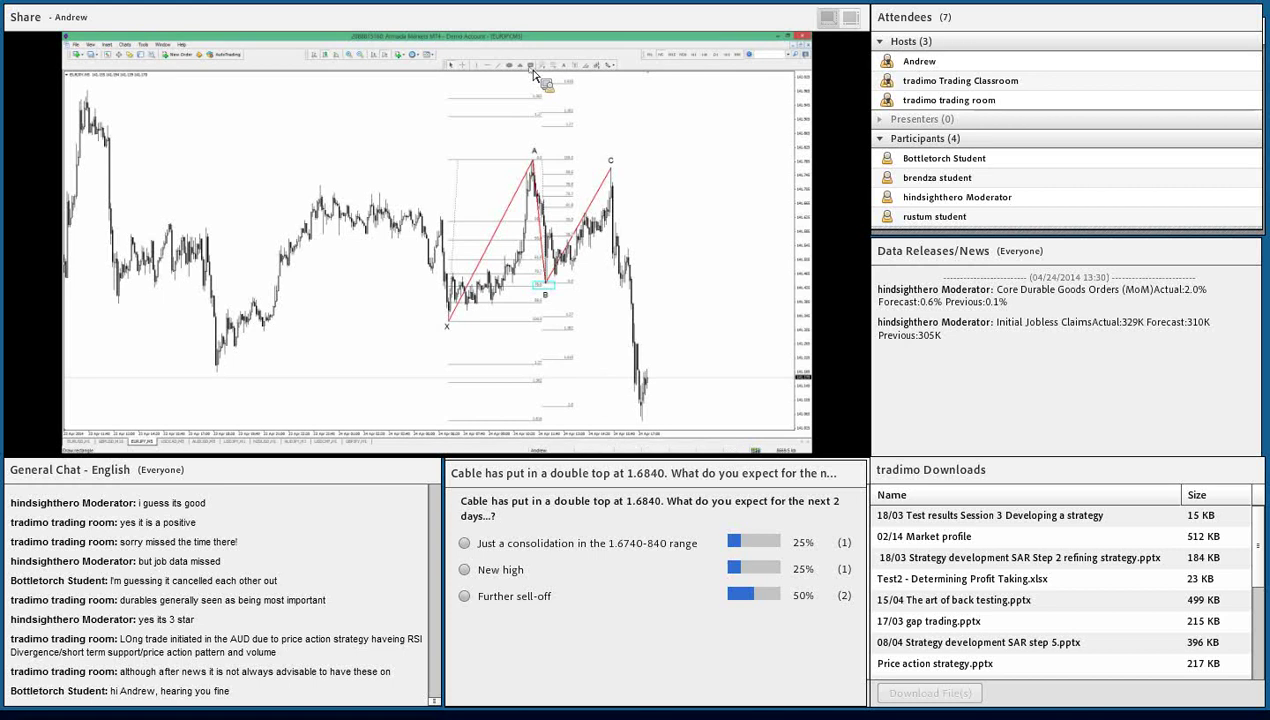
{"action": "mouse_move", "coordinate": [538, 375]}
{"action": "left_mouse_down"}
{"action": "mouse_move", "coordinate": [447, 366]}
{"action": "mouse_move", "coordinate": [605, 365]}
{"action": "left_mouse_up"}
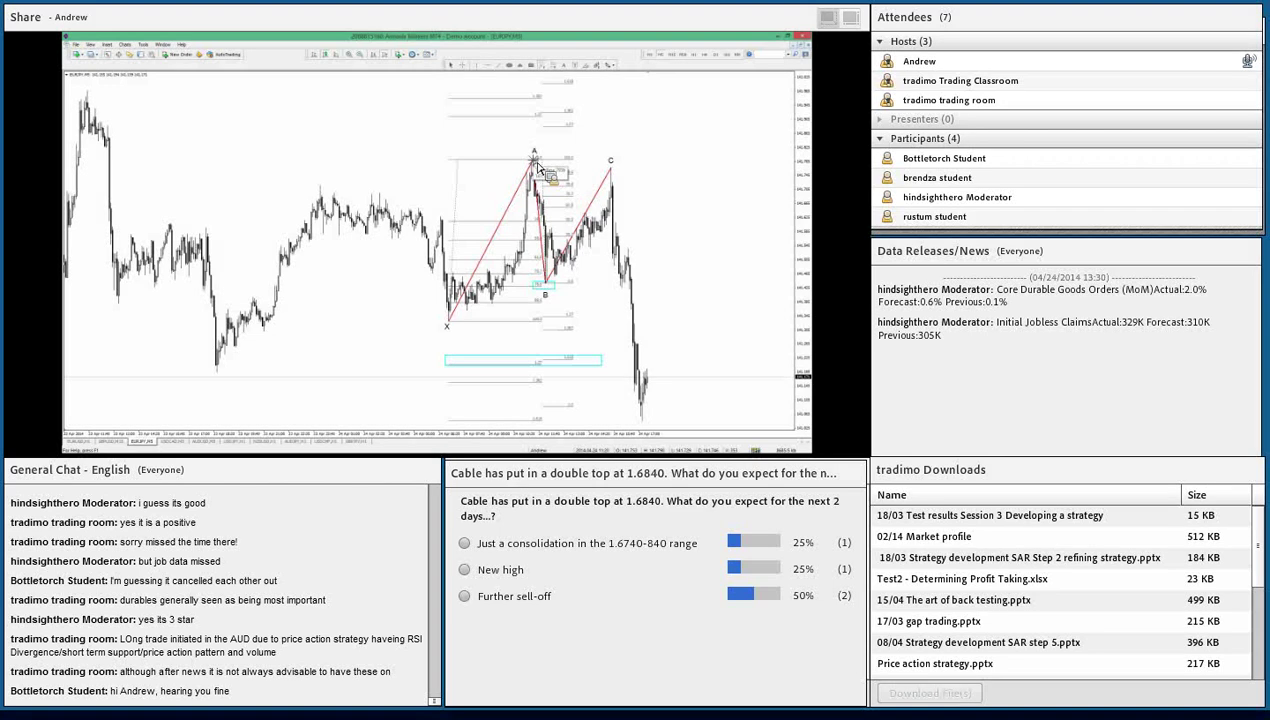
Step: Draw a Fibonacci expansion through A, B and C and extend the 1.27 zone rectangle past the latest candles
{"action": "left_click_drag", "start_coordinate": [538, 170], "coordinate": [548, 291]}
{"action": "left_click_drag", "start_coordinate": [560, 240], "coordinate": [607, 165]}
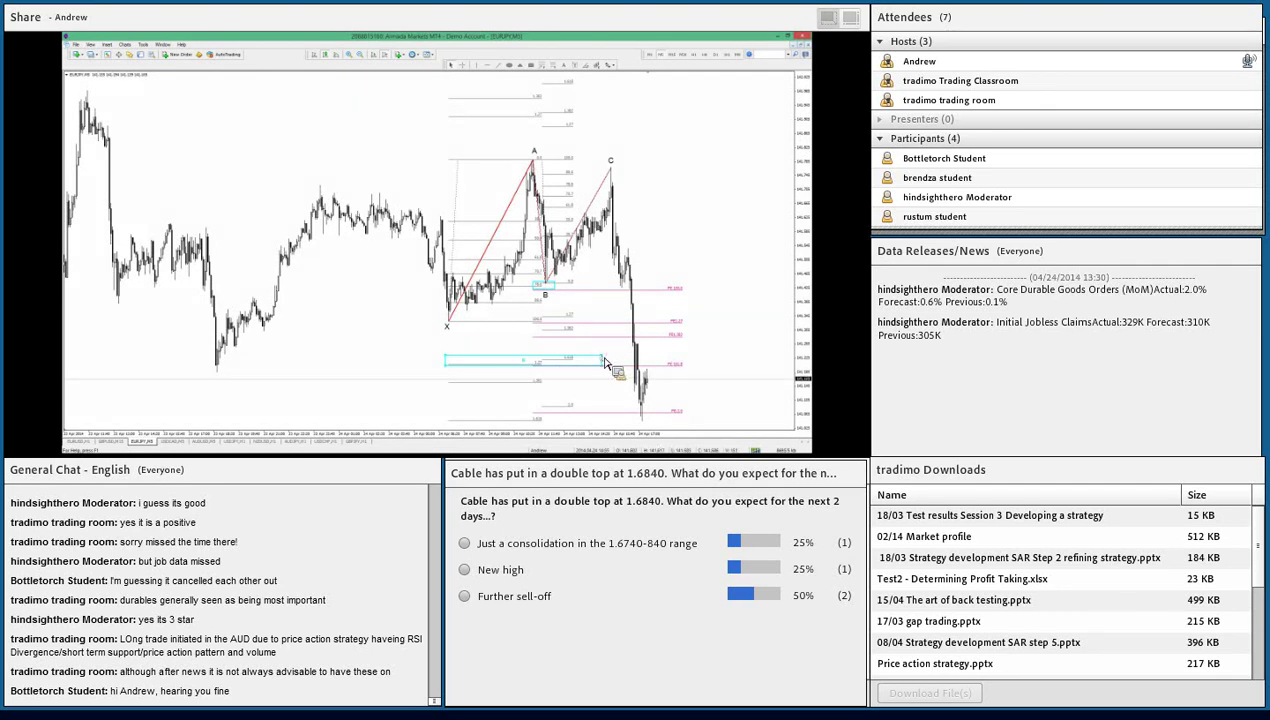
{"action": "left_click_drag", "start_coordinate": [604, 363], "coordinate": [676, 368]}
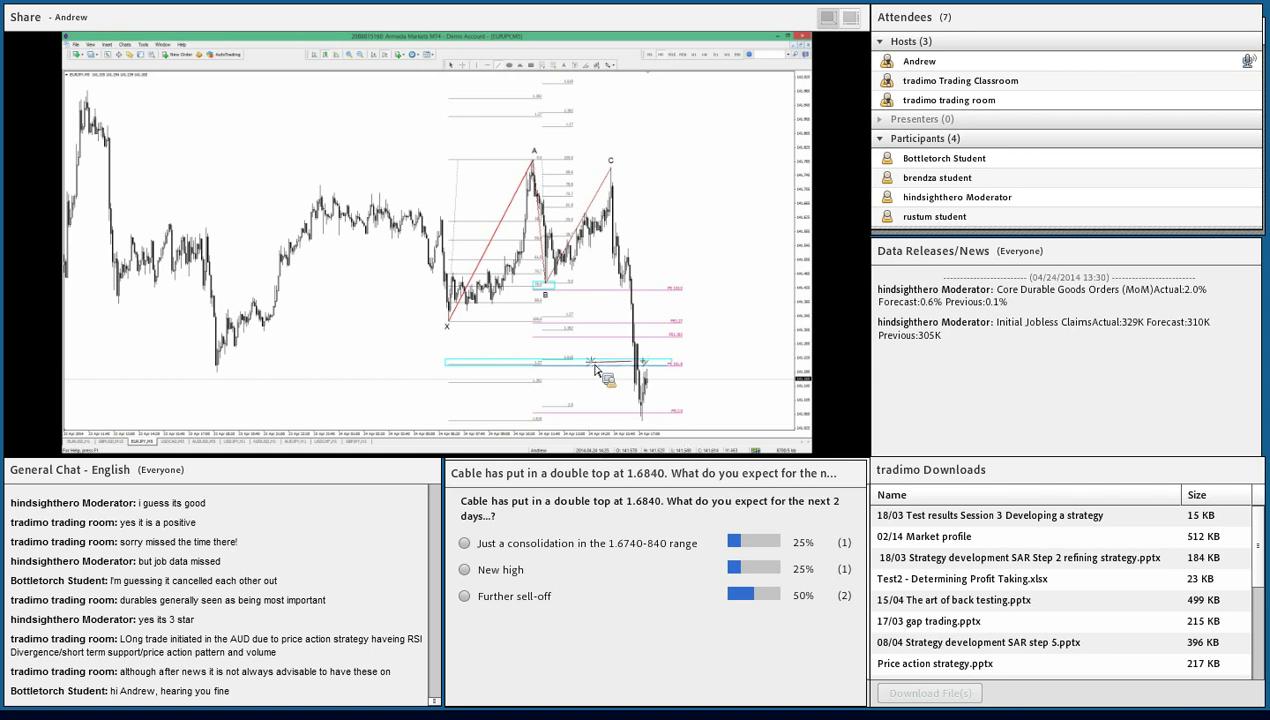
Step: Draw a short horizontal trendline inside the 1.27 zone rectangle and set its colour to LimeGreen
{"action": "right_click", "coordinate": [656, 371]}
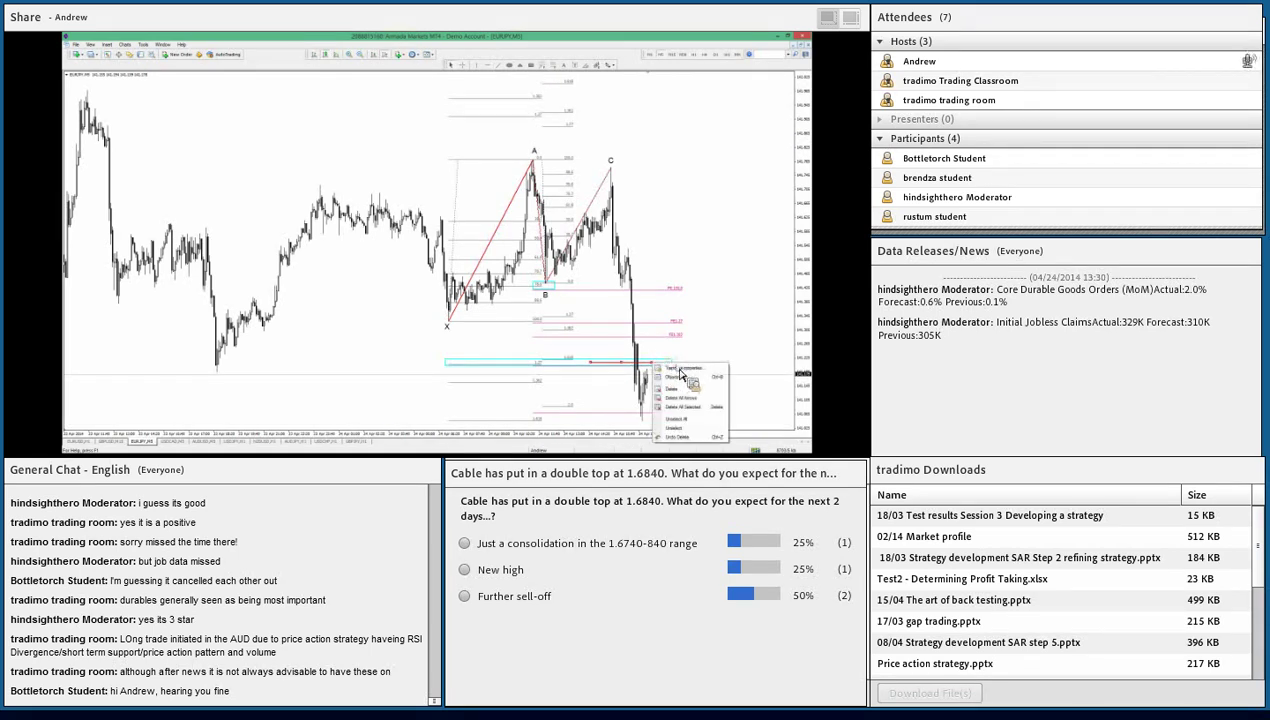
{"action": "left_click", "coordinate": [676, 366]}
{"action": "left_click", "coordinate": [447, 262]}
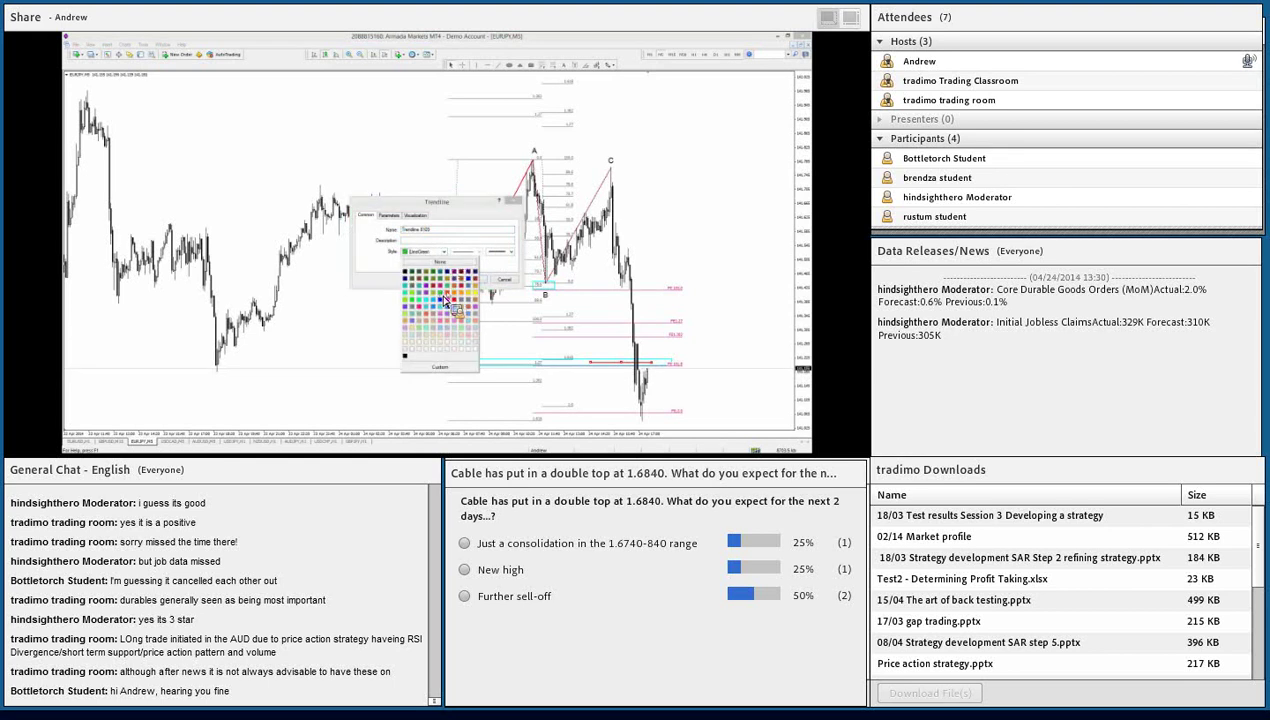
{"action": "left_click", "coordinate": [450, 305]}
{"action": "left_click", "coordinate": [472, 279]}
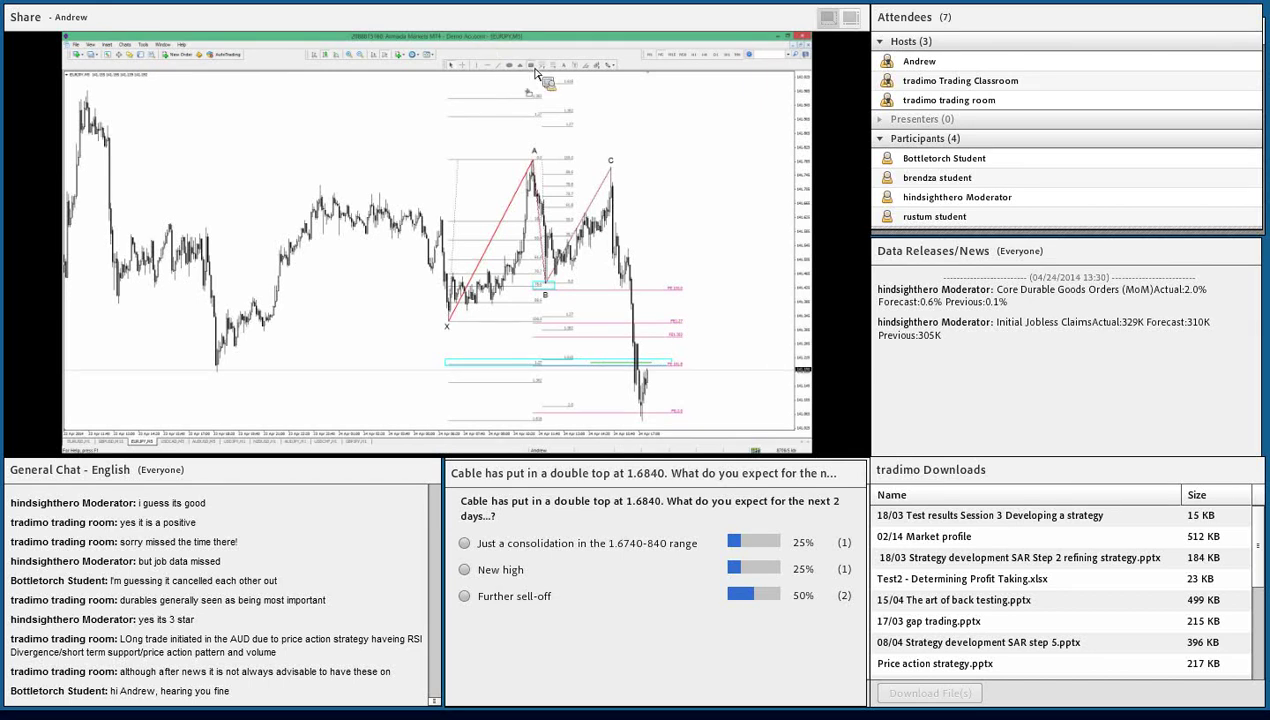
Step: Mark the X-to-A 1.618 extension with a rectangle and place a short horizontal trendline just below it
{"action": "left_click_drag", "start_coordinate": [448, 420], "coordinate": [552, 420]}
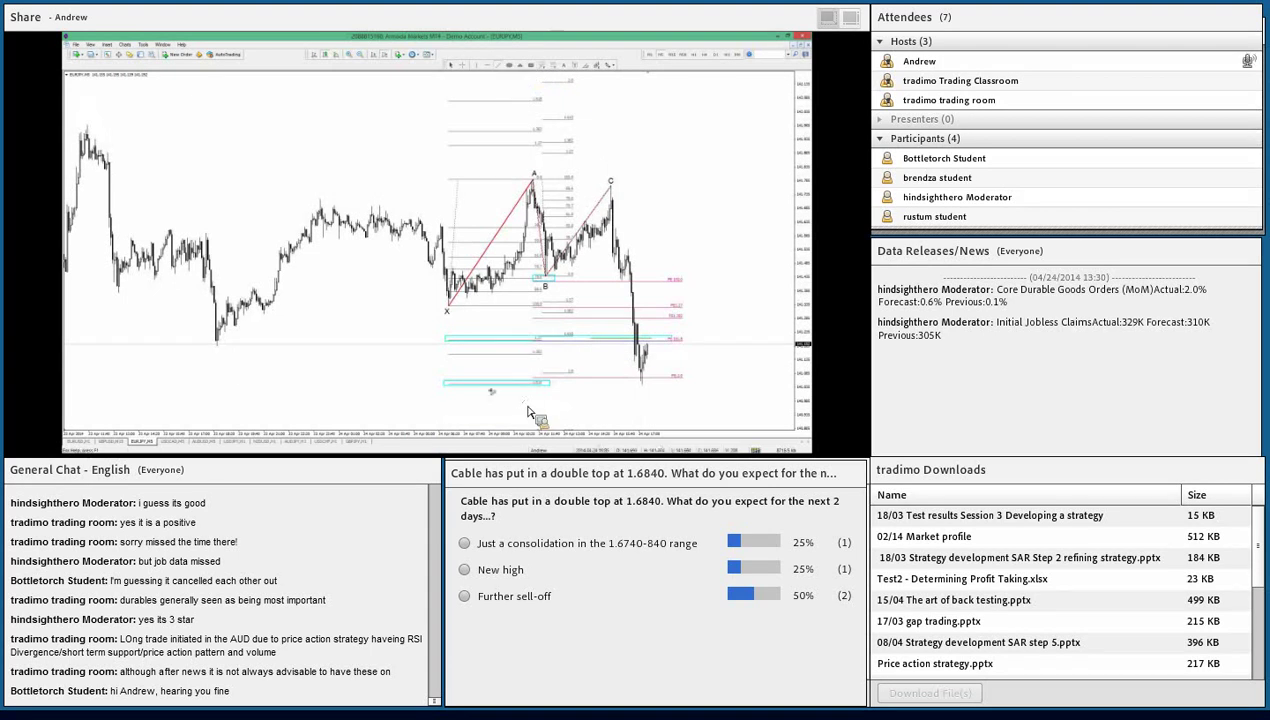
{"action": "left_click_drag", "start_coordinate": [487, 393], "coordinate": [527, 395]}
{"action": "middle_click", "coordinate": [655, 389]}
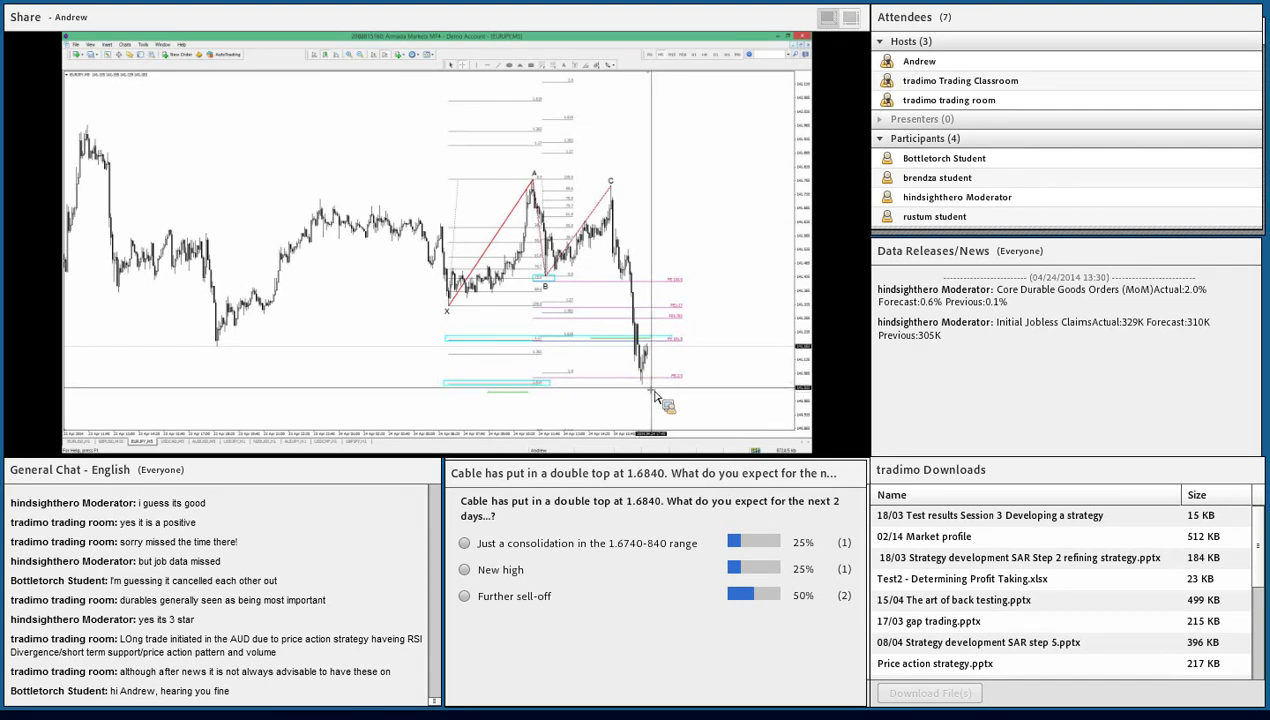
{"action": "left_click", "coordinate": [518, 398]}
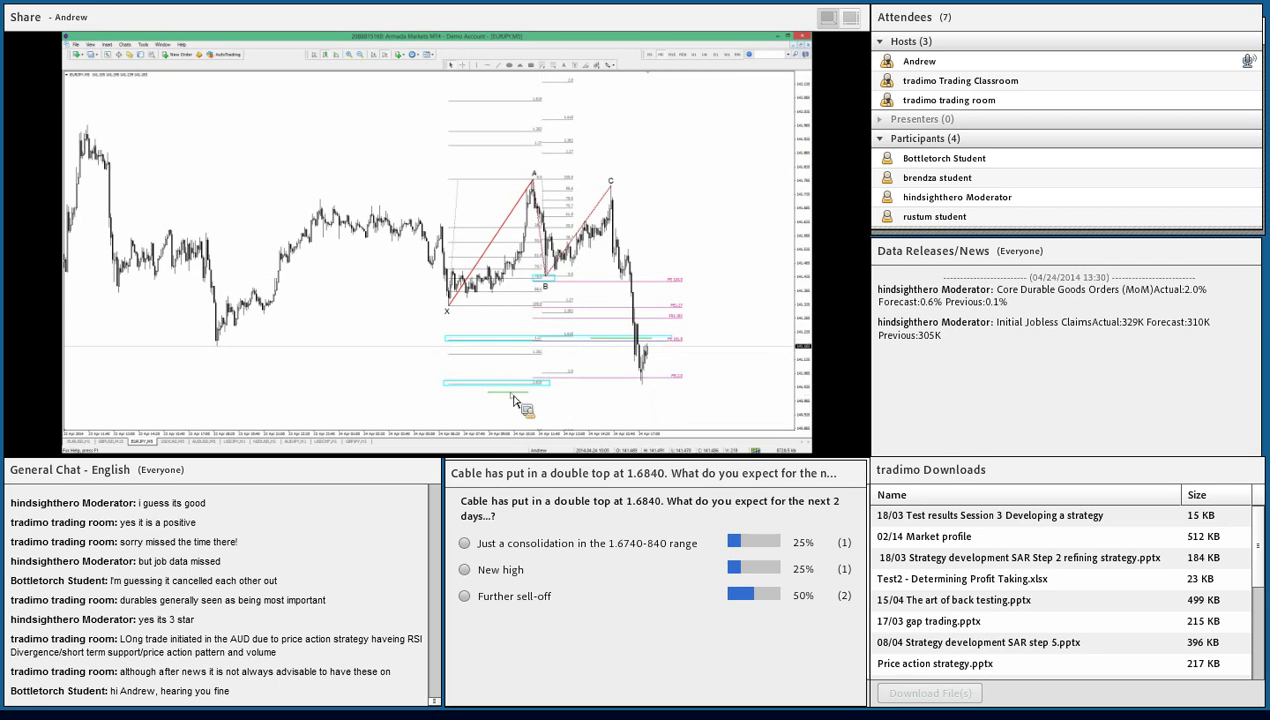
{"action": "middle_click", "coordinate": [515, 408]}
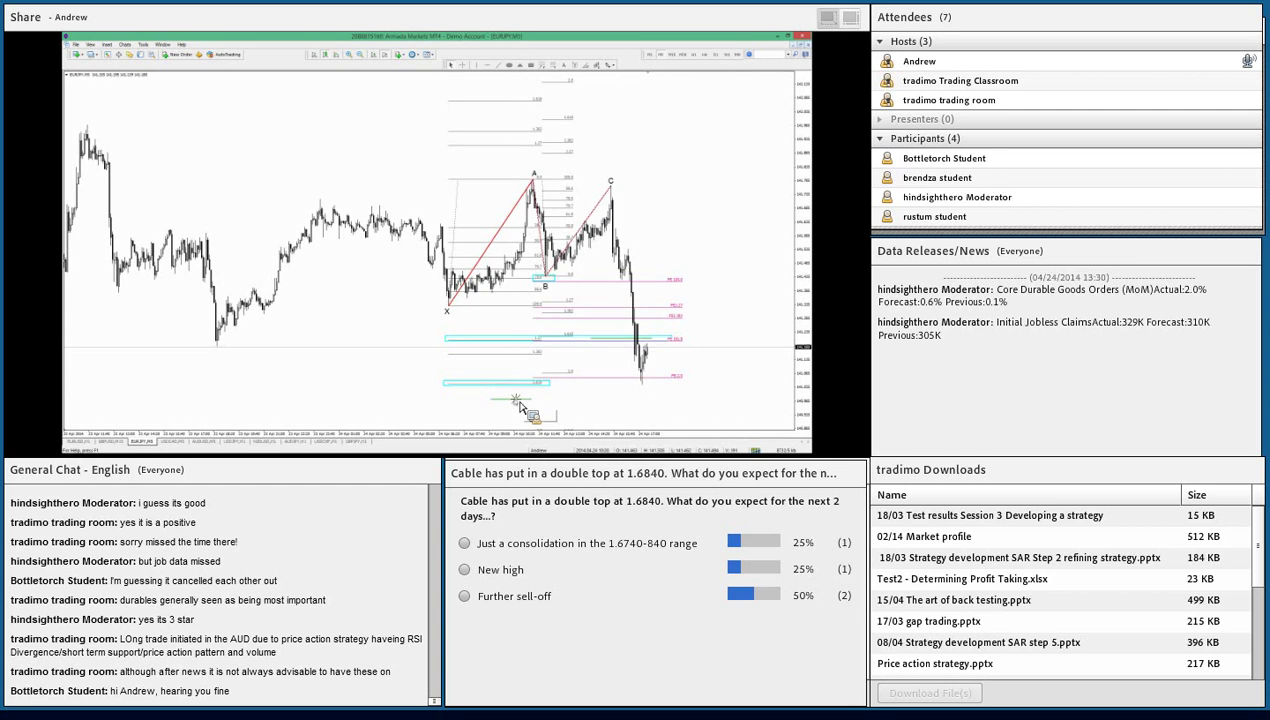
Step: Set the colour of the short trendline below the 1.618 rectangle to Red
{"action": "right_click", "coordinate": [518, 404]}
{"action": "left_click", "coordinate": [545, 323]}
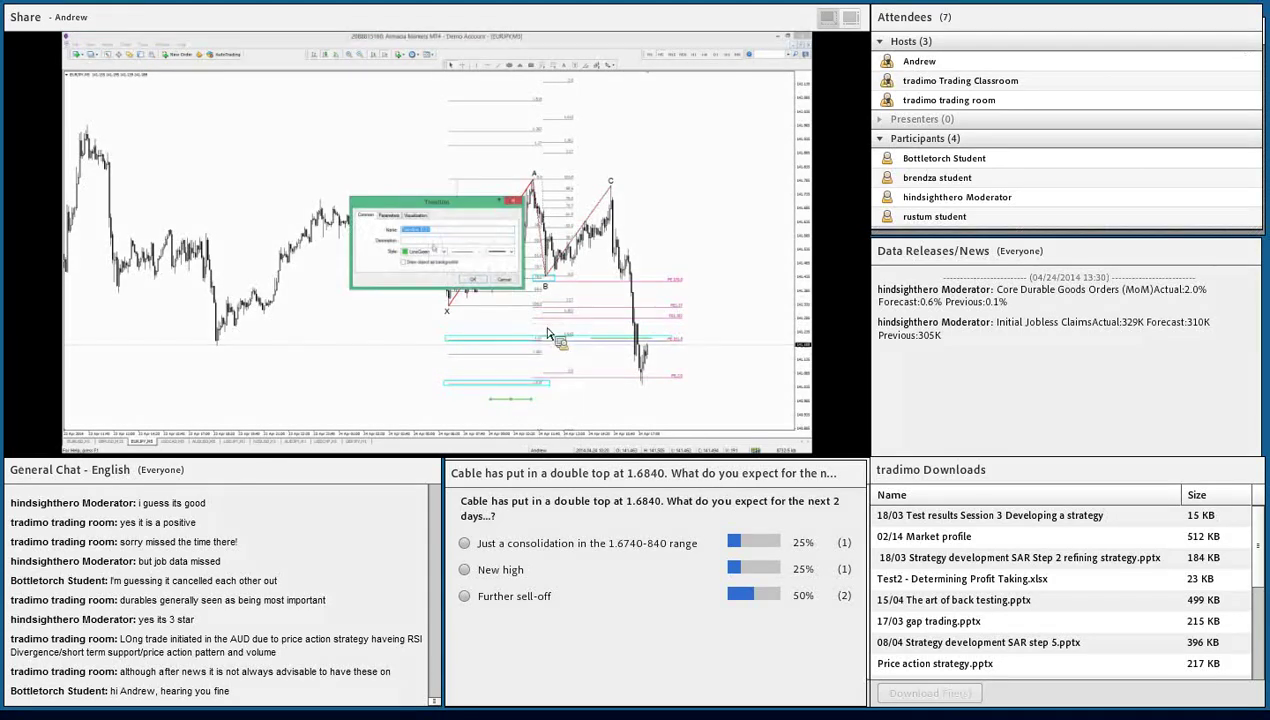
{"action": "left_click", "coordinate": [440, 251]}
{"action": "left_click", "coordinate": [463, 310]}
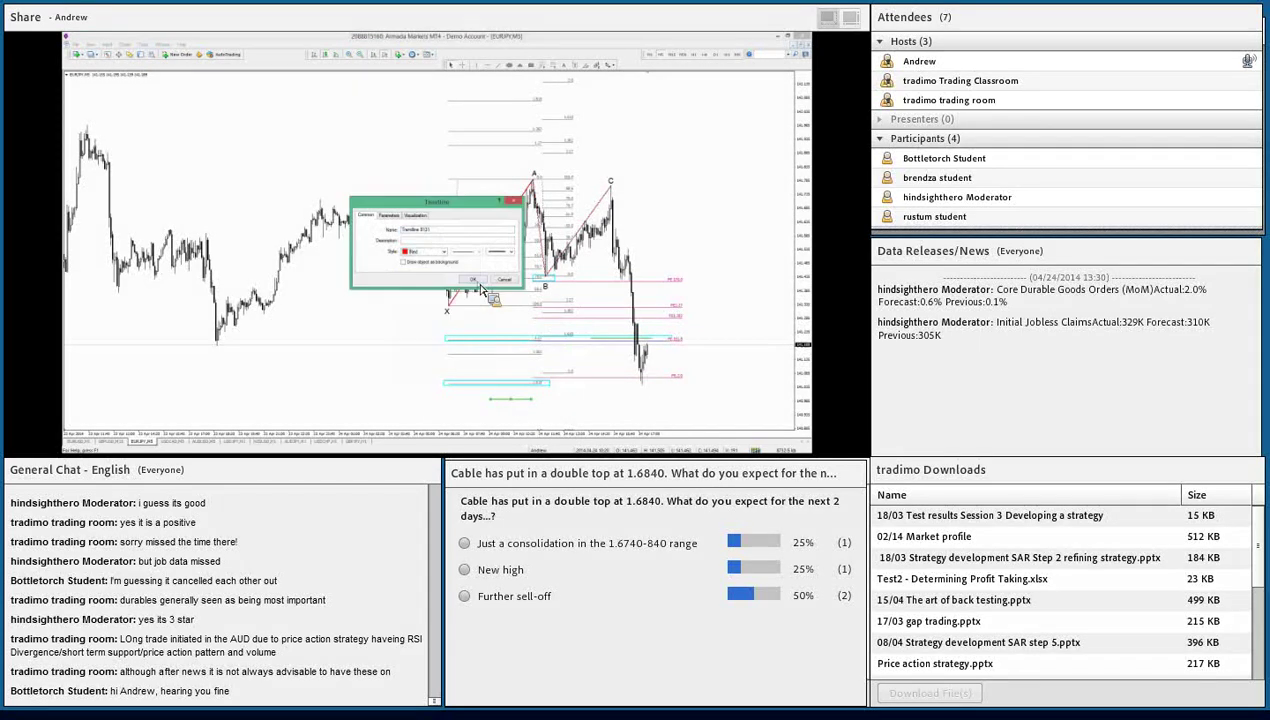
{"action": "left_click", "coordinate": [472, 280]}
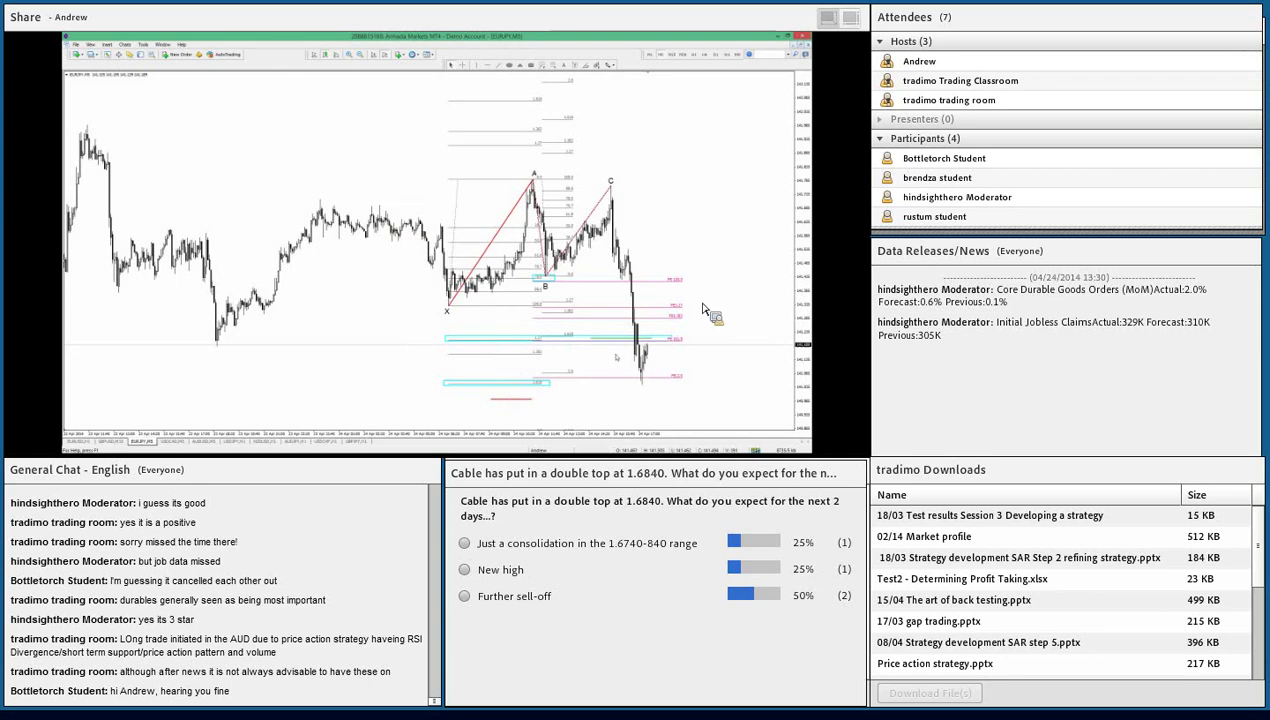
Step: Add a D label for the latest swing low and draw a trendline from C down to that low
{"action": "left_click_drag", "start_coordinate": [807, 348], "coordinate": [806, 326]}
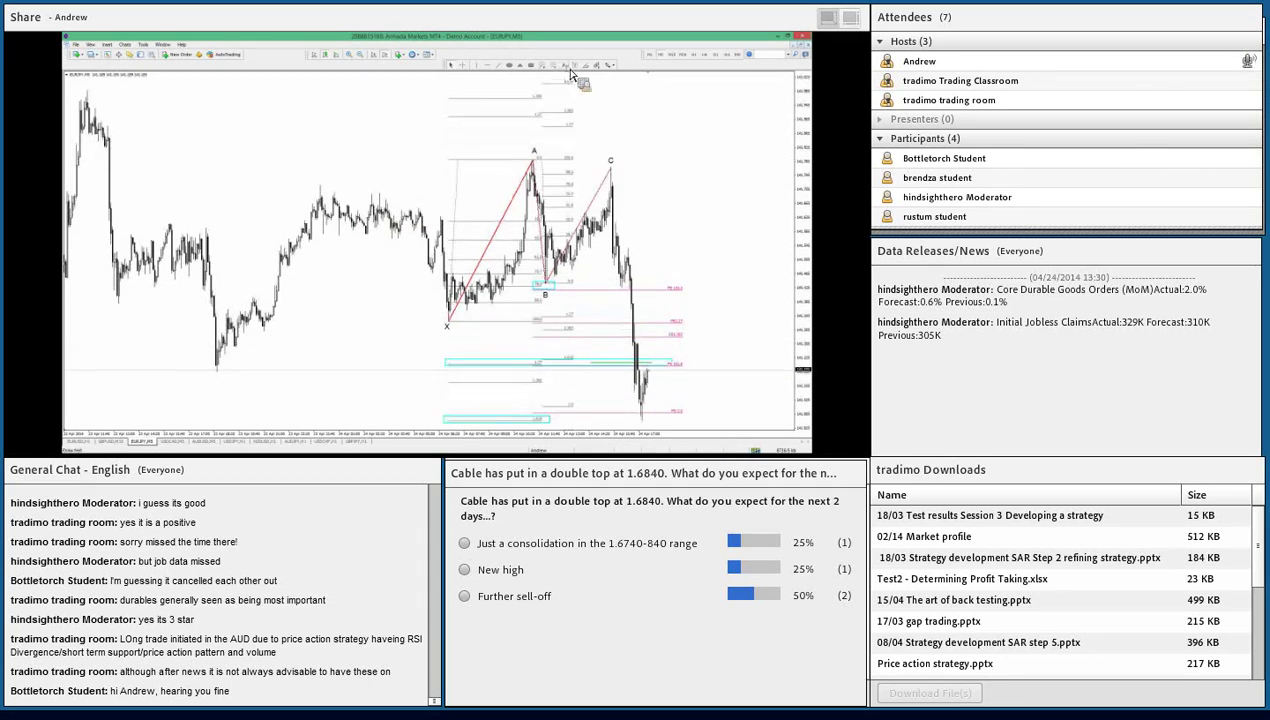
{"action": "left_click", "coordinate": [628, 372]}
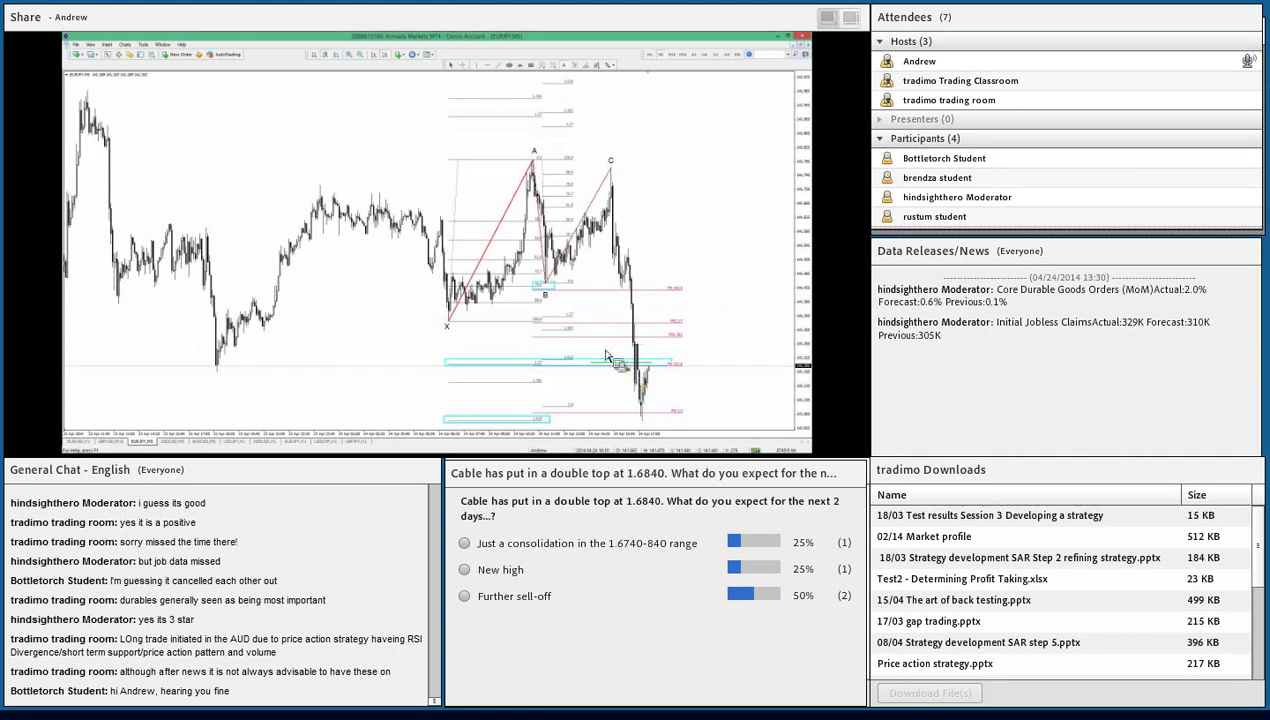
{"action": "type", "text": "D"}
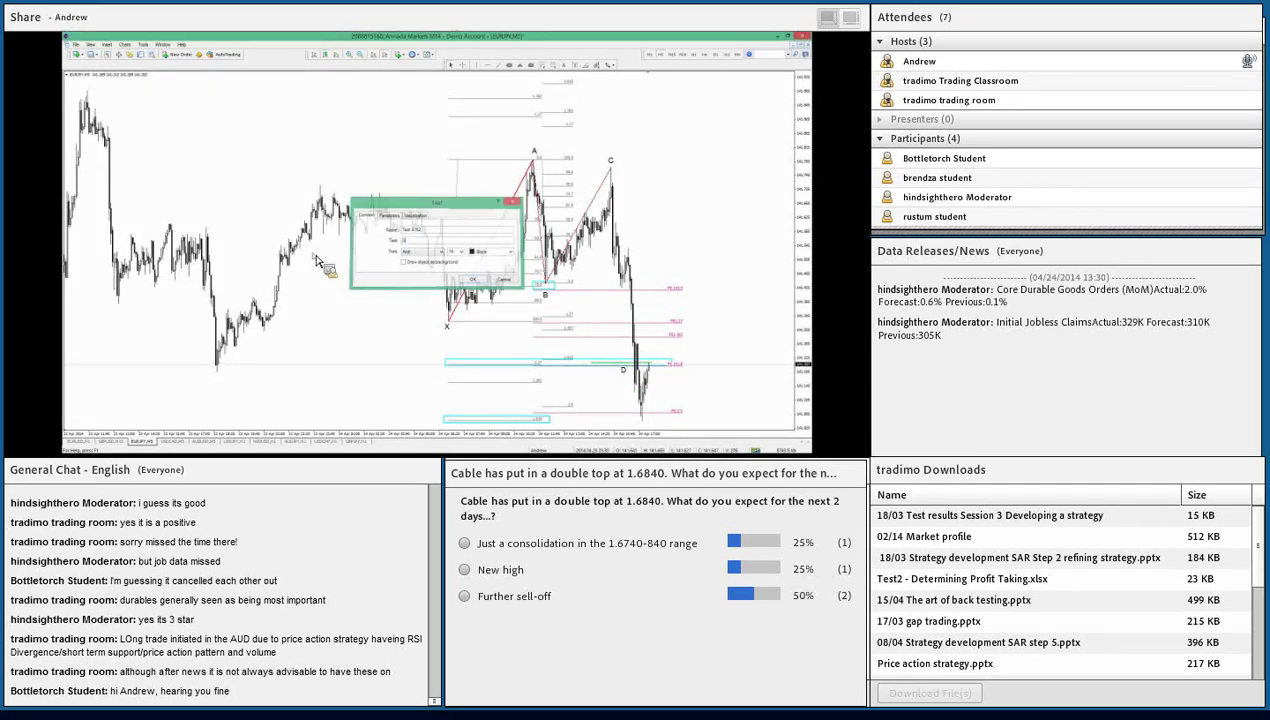
{"action": "key", "text": "Return"}
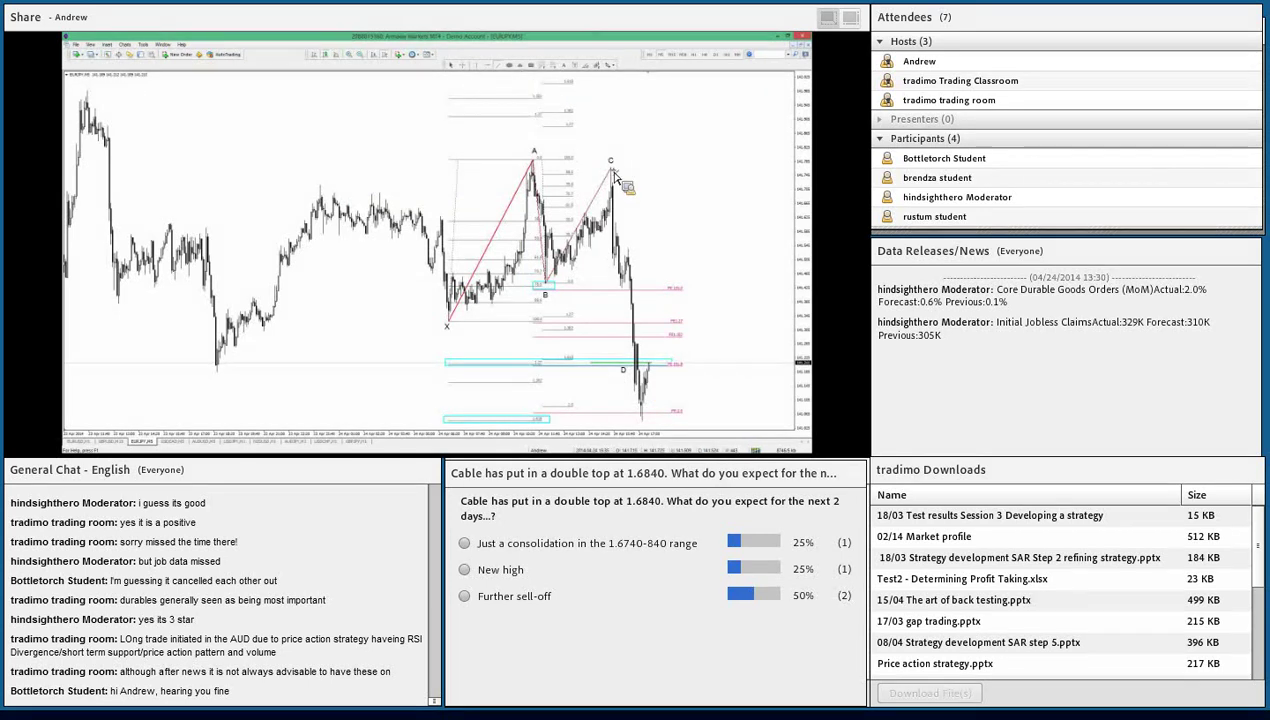
{"action": "mouse_move", "coordinate": [611, 170]}
{"action": "left_mouse_down"}
{"action": "mouse_move", "coordinate": [649, 430]}
{"action": "mouse_move", "coordinate": [628, 372]}
{"action": "mouse_move", "coordinate": [632, 408]}
{"action": "mouse_move", "coordinate": [655, 422]}
{"action": "left_mouse_up"}
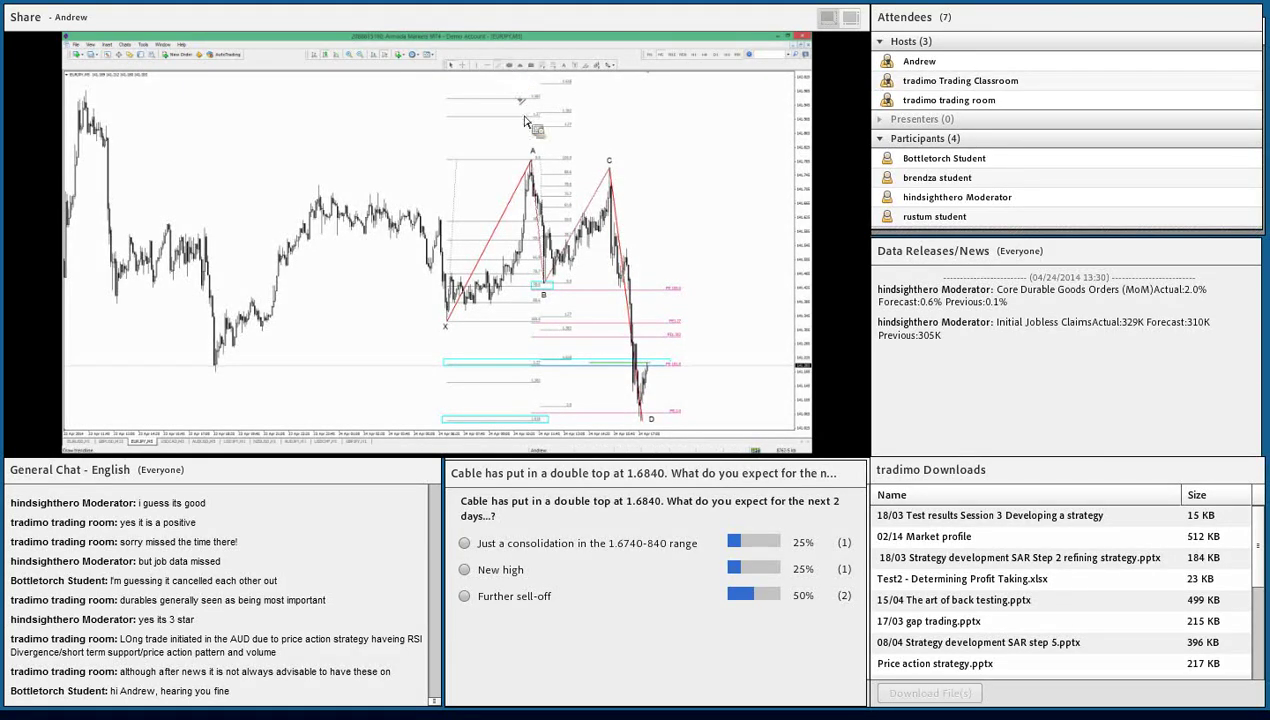
Step: Draw a trendline from A to D and set its colour to magenta
{"action": "left_click", "coordinate": [641, 419]}
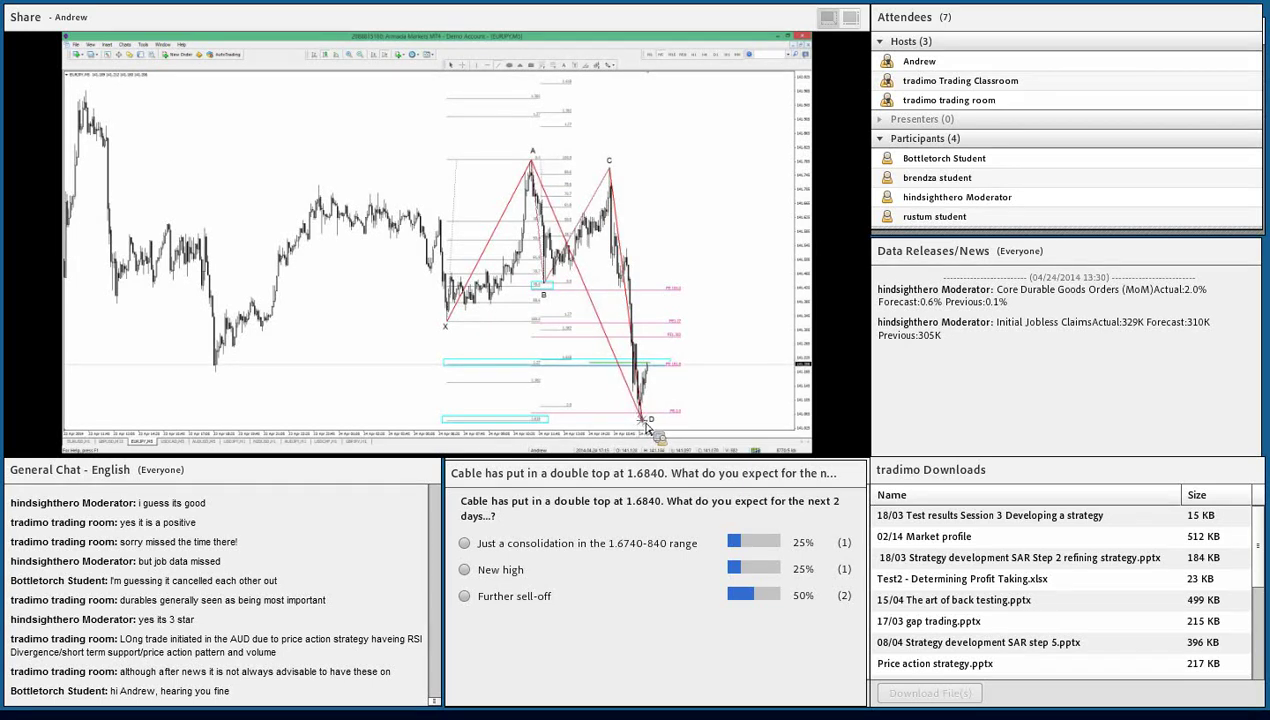
{"action": "right_click", "coordinate": [596, 310]}
{"action": "left_click", "coordinate": [622, 316]}
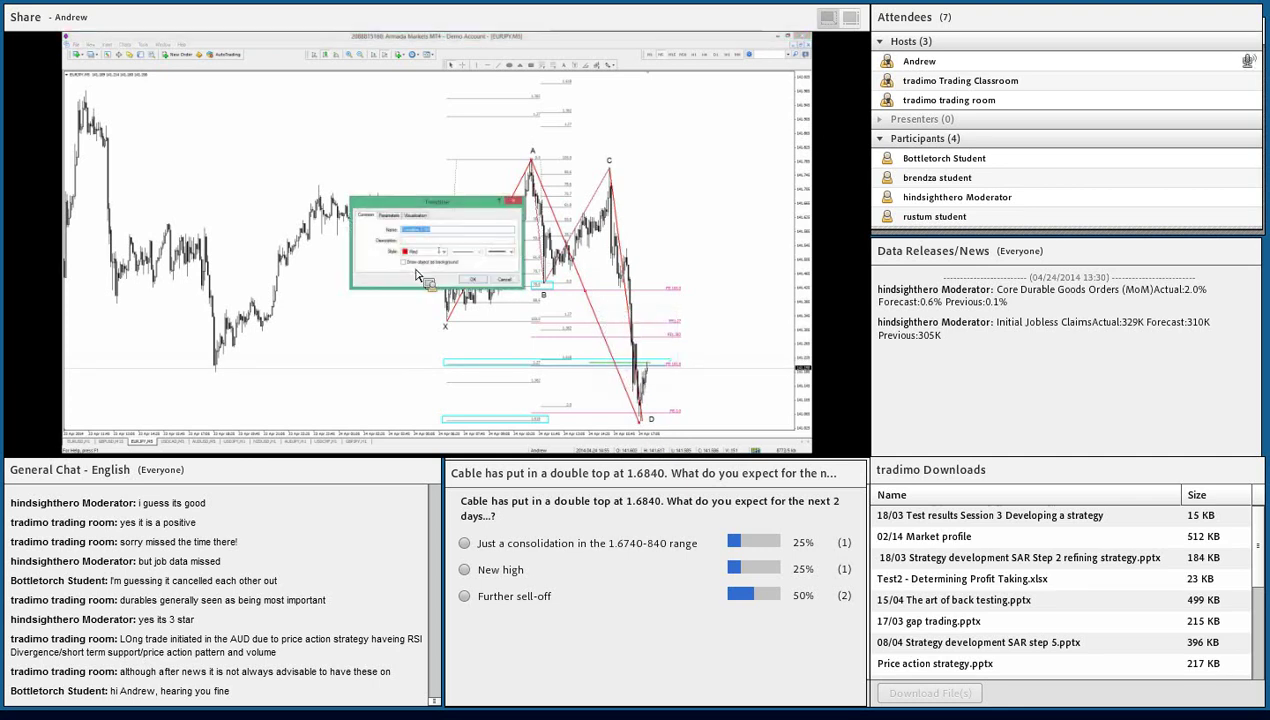
{"action": "left_click", "coordinate": [439, 251]}
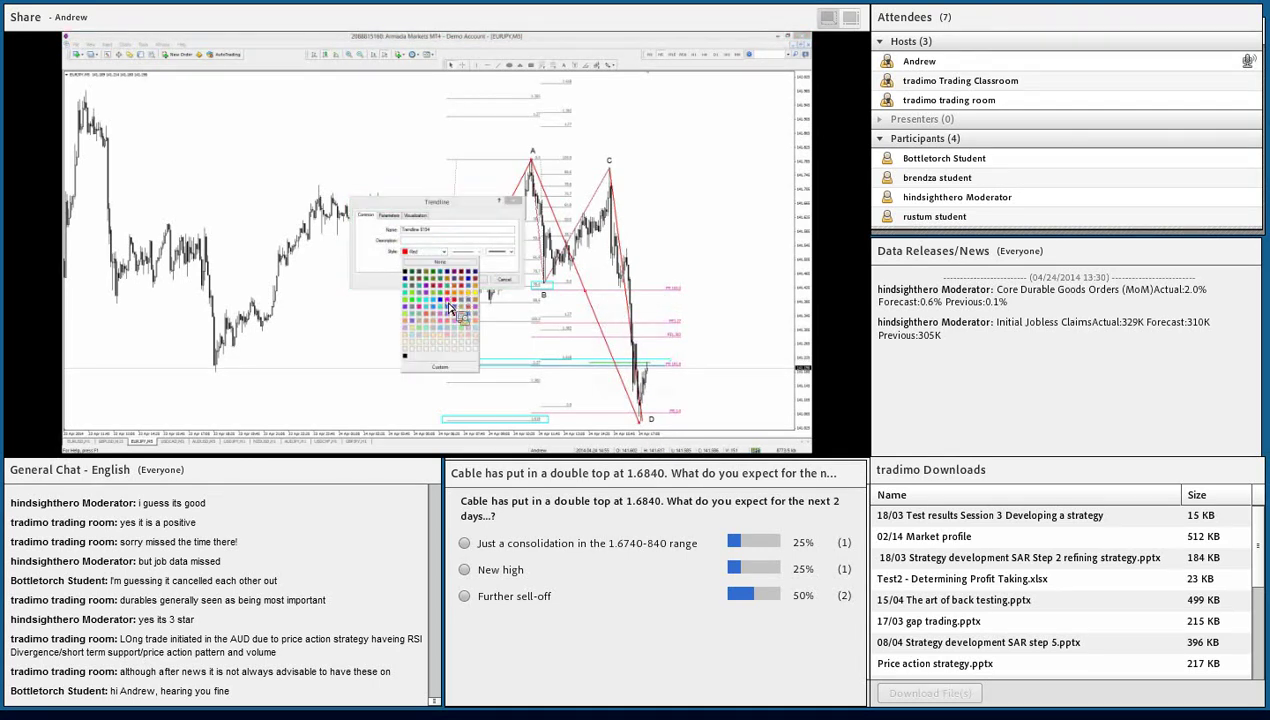
{"action": "left_click", "coordinate": [452, 310]}
{"action": "left_click", "coordinate": [472, 280]}
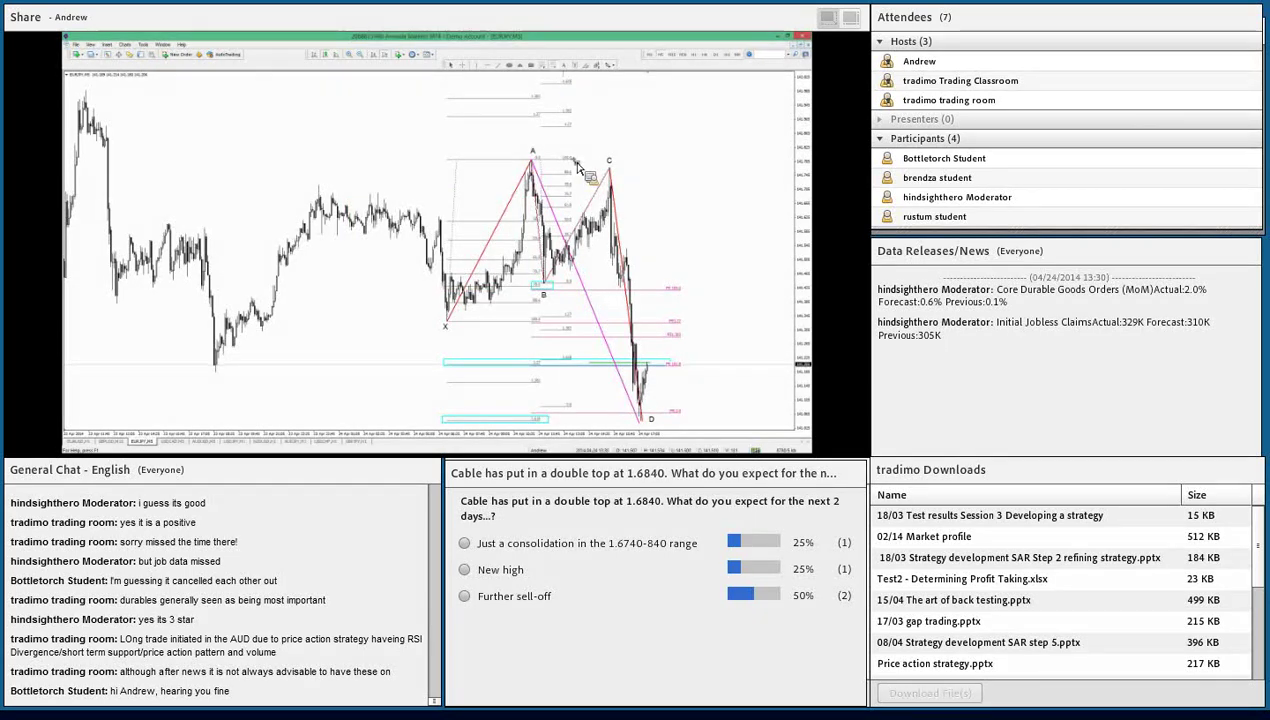
Step: Draw a Fibonacci retracement between the price levels of A and D
{"action": "left_click_drag", "start_coordinate": [576, 162], "coordinate": [588, 425]}
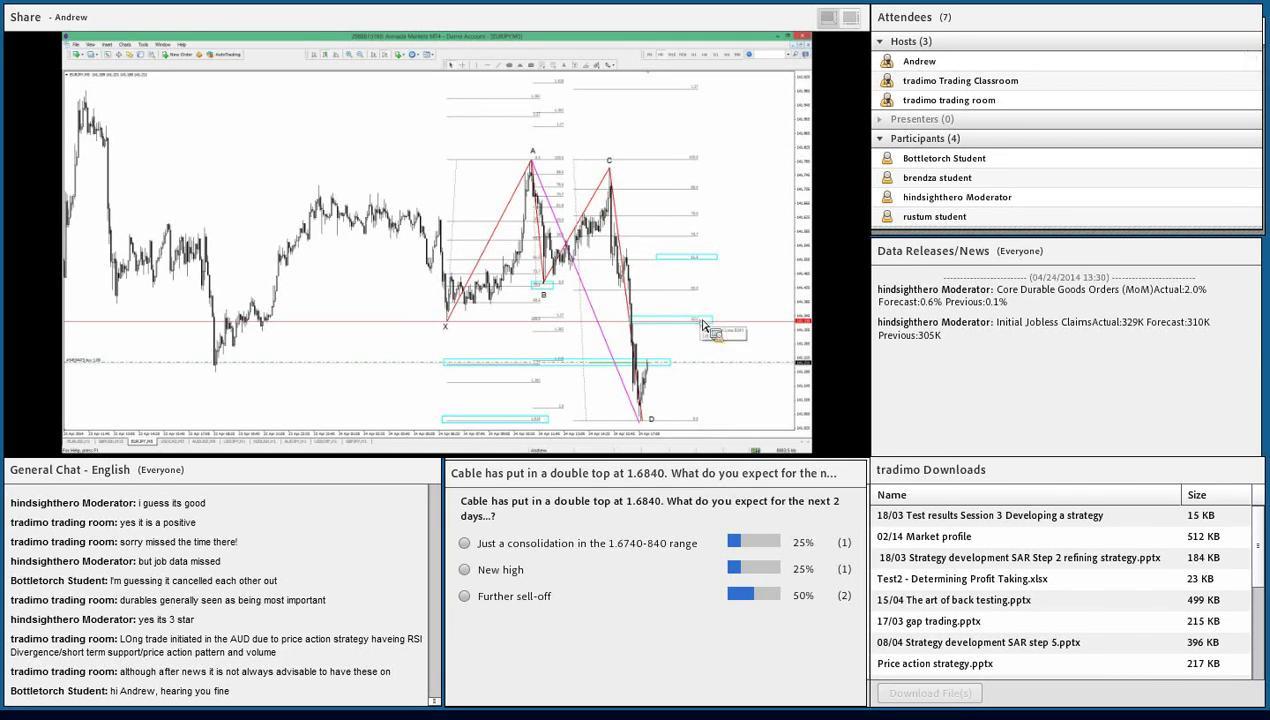
{"action": "middle_click", "coordinate": [706, 328]}
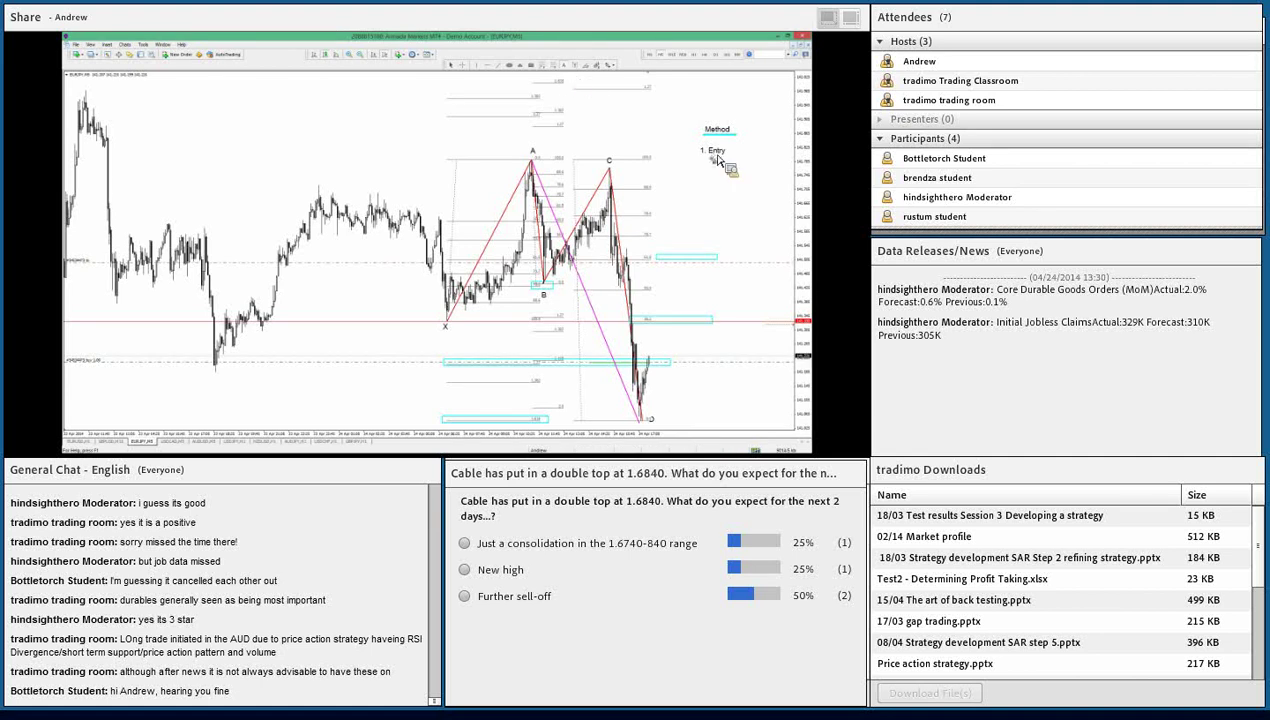
Step: Add the text label "2. Stop loss" under "1. Entry" in the Method list and align it
{"action": "left_click", "coordinate": [709, 164]}
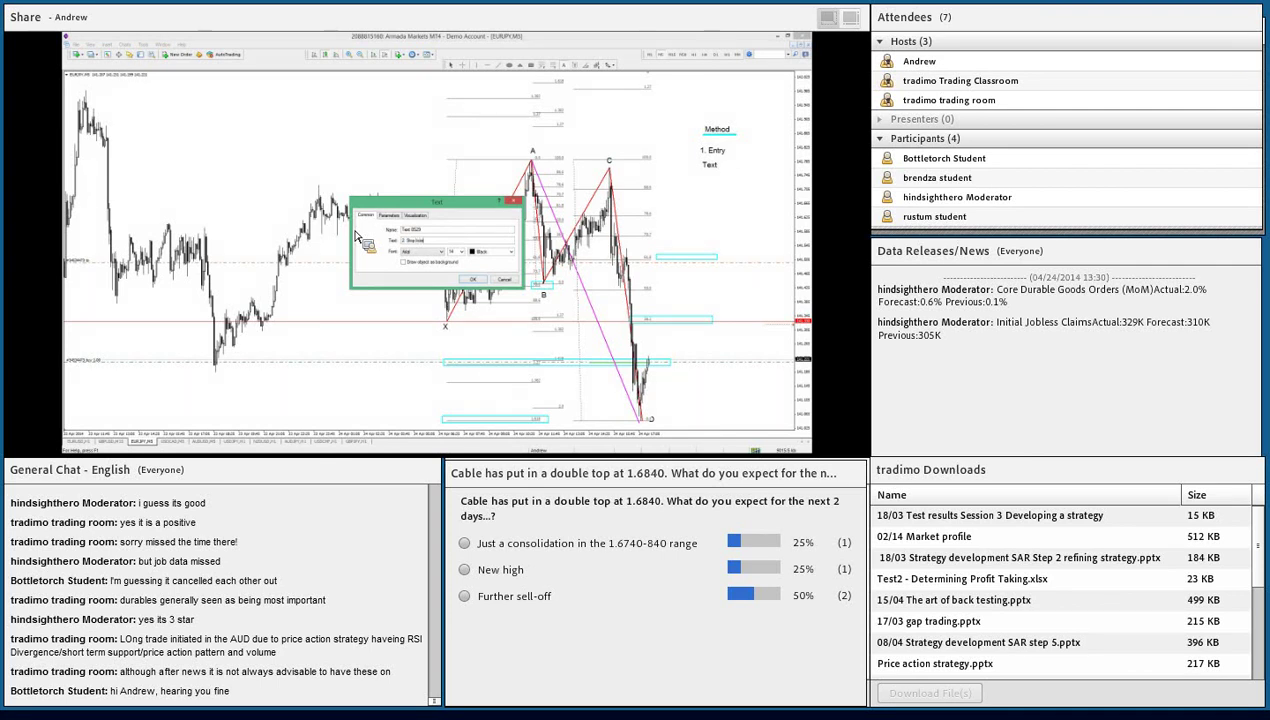
{"action": "left_click", "coordinate": [474, 279]}
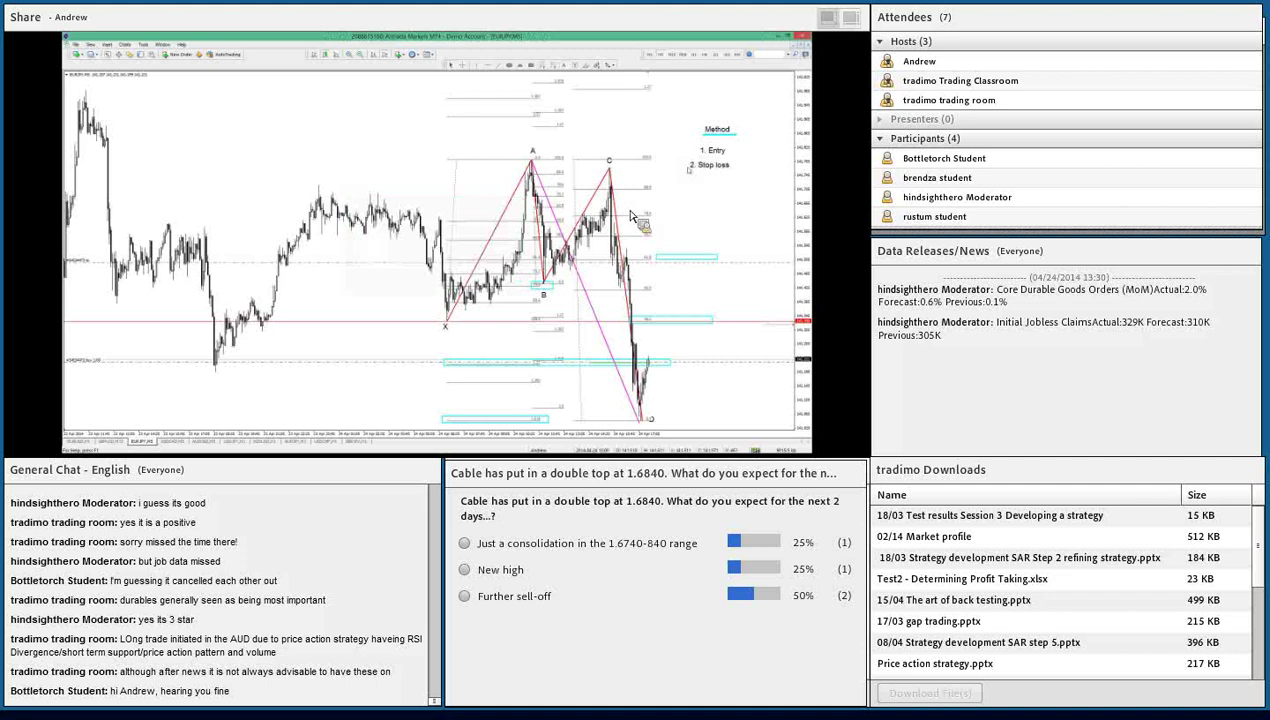
{"action": "double_click", "coordinate": [726, 166]}
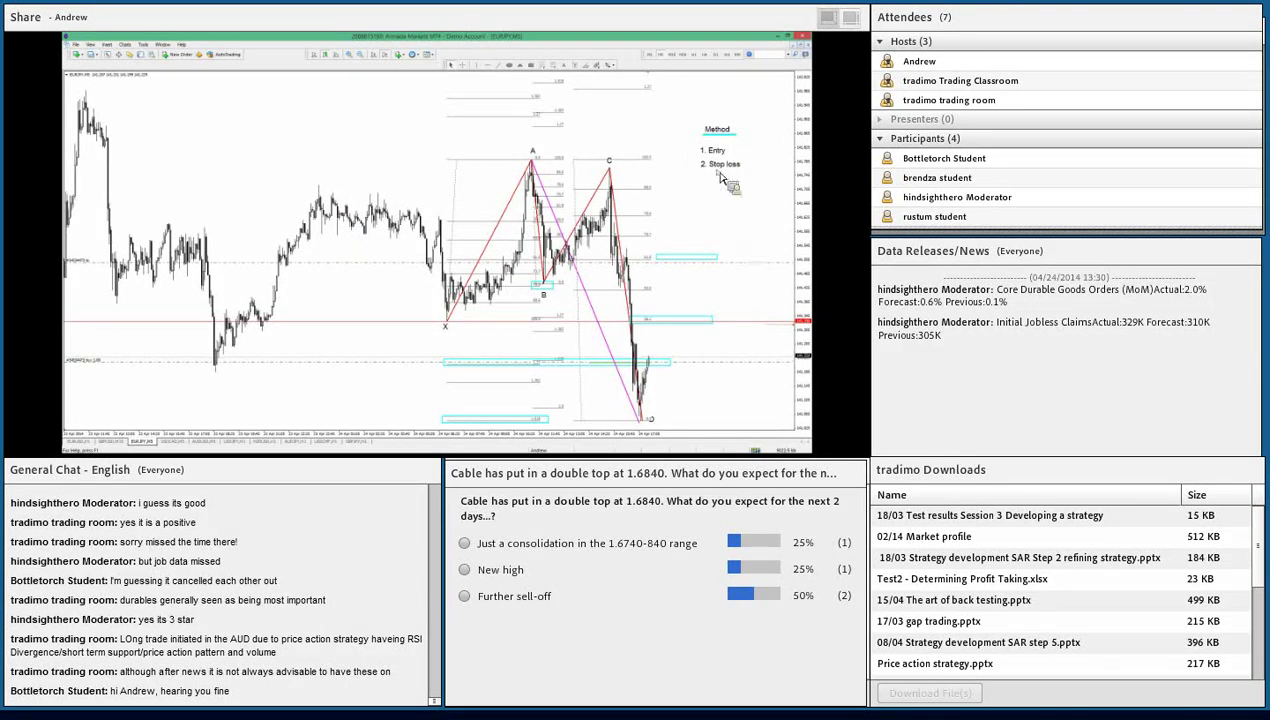
{"action": "mouse_move", "coordinate": [721, 177]}
{"action": "left_mouse_down"}
{"action": "mouse_move", "coordinate": [706, 162]}
{"action": "mouse_move", "coordinate": [709, 190]}
{"action": "left_mouse_up"}
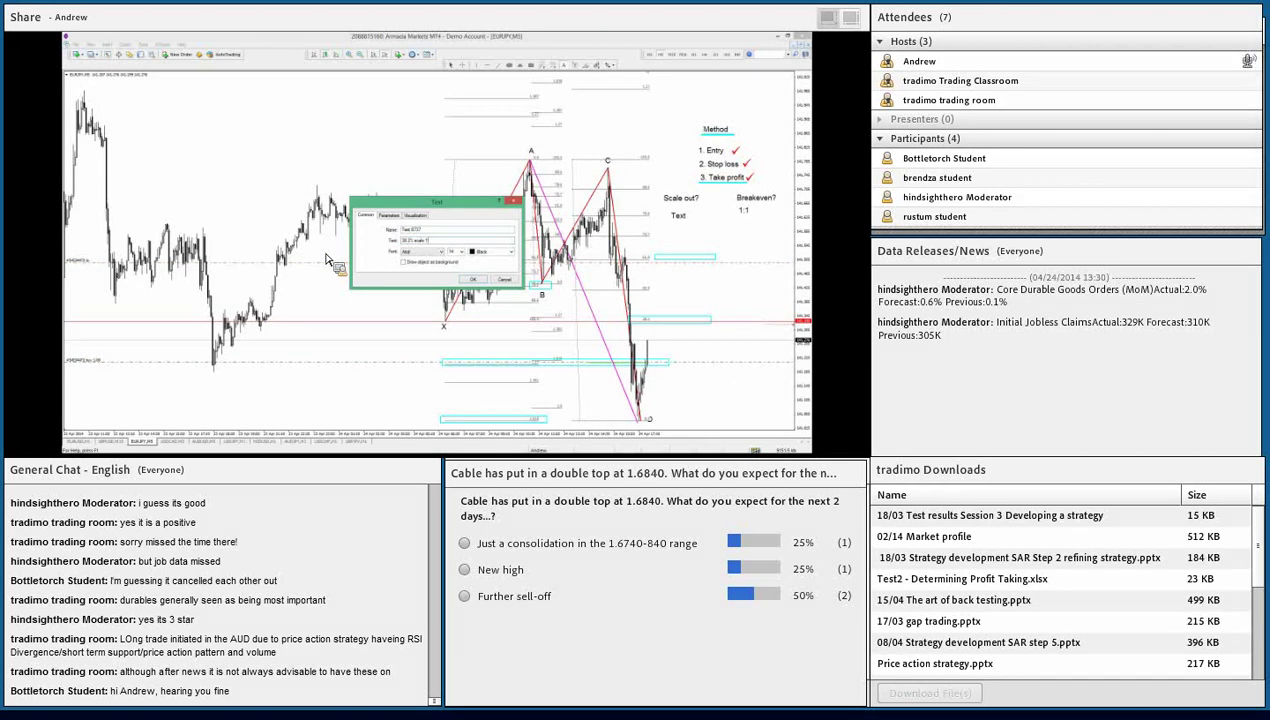
Step: Add the labels "38.2% scale 1" and "61.8% scale 2" under the "Scale out?" heading
{"action": "left_click", "coordinate": [477, 282]}
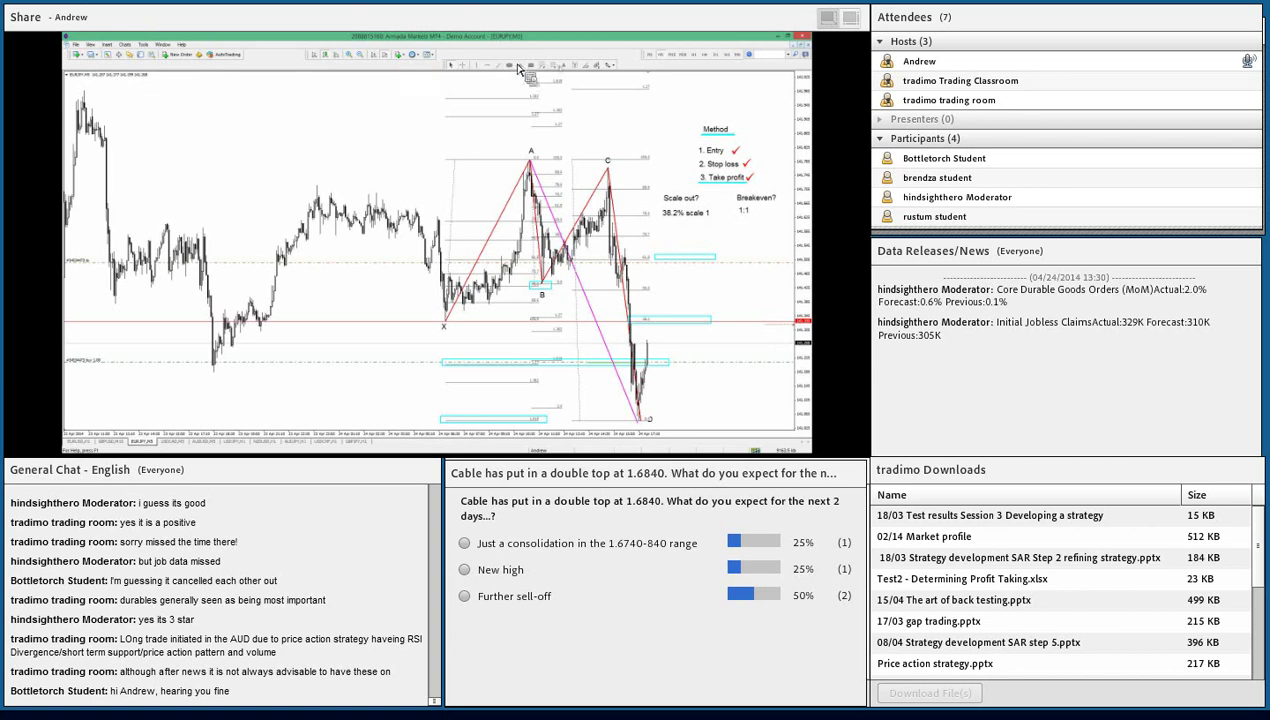
{"action": "left_click", "coordinate": [667, 222]}
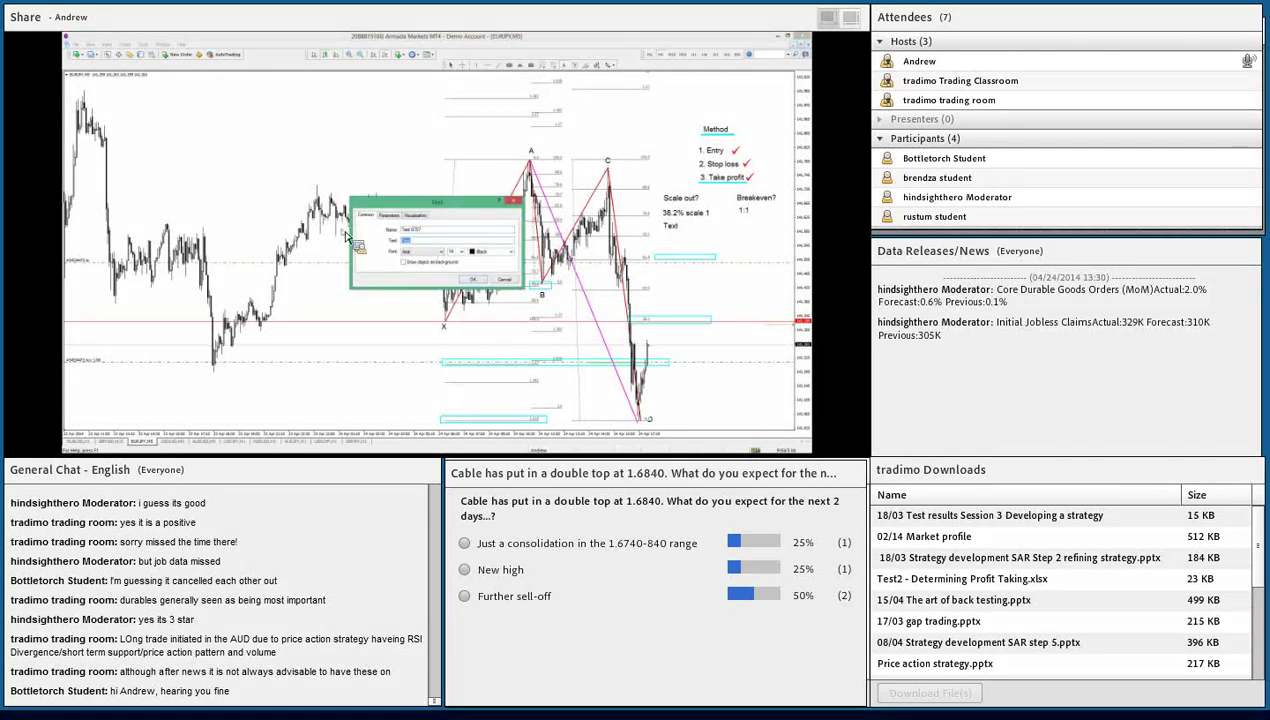
{"action": "type", "text": "61.8% and 1"}
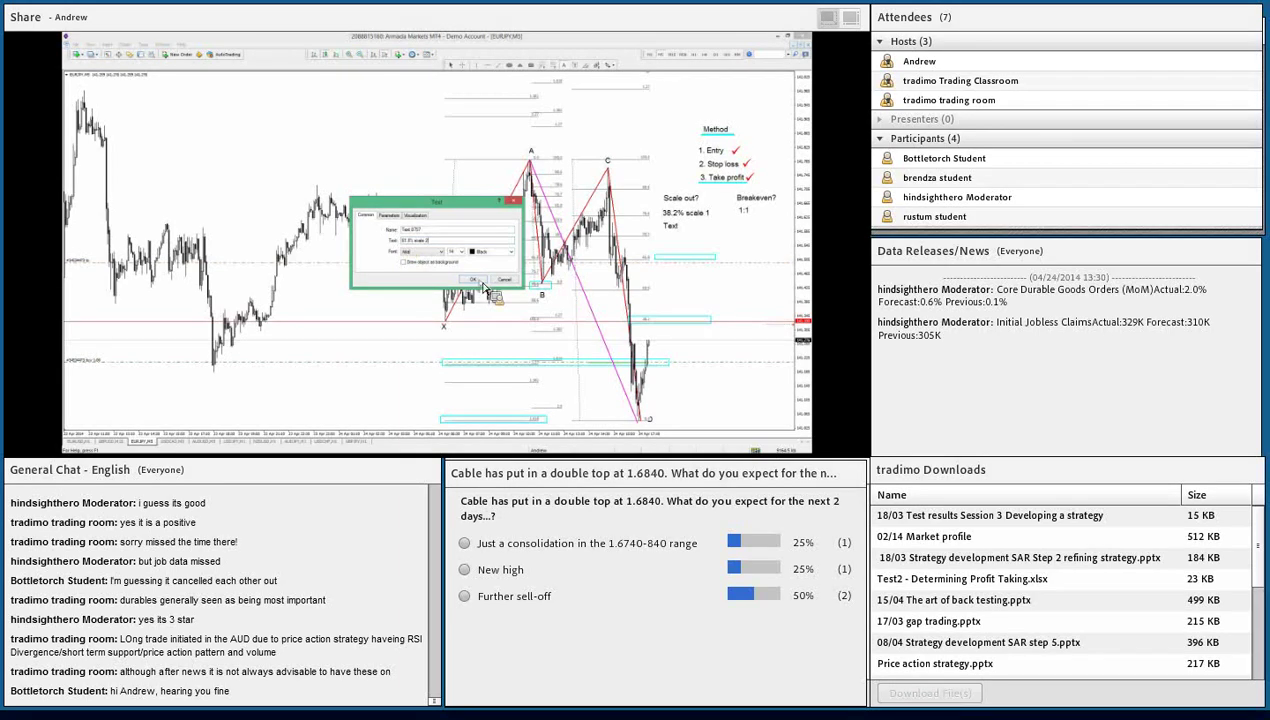
{"action": "left_click", "coordinate": [474, 279]}
{"action": "left_click_drag", "start_coordinate": [673, 231], "coordinate": [693, 222]}
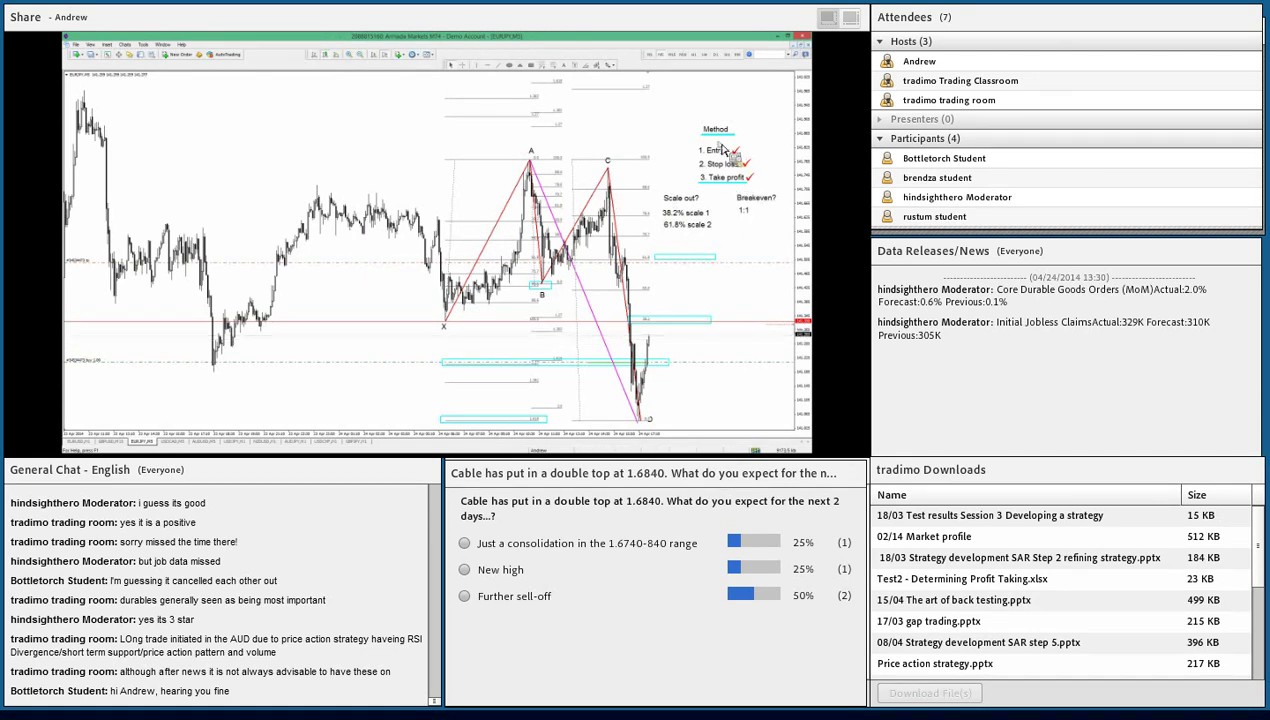
Step: Add the label "1.27% Exten scale 3" under "61.8% scale 2" and align it with the list
{"action": "middle_click", "coordinate": [672, 115]}
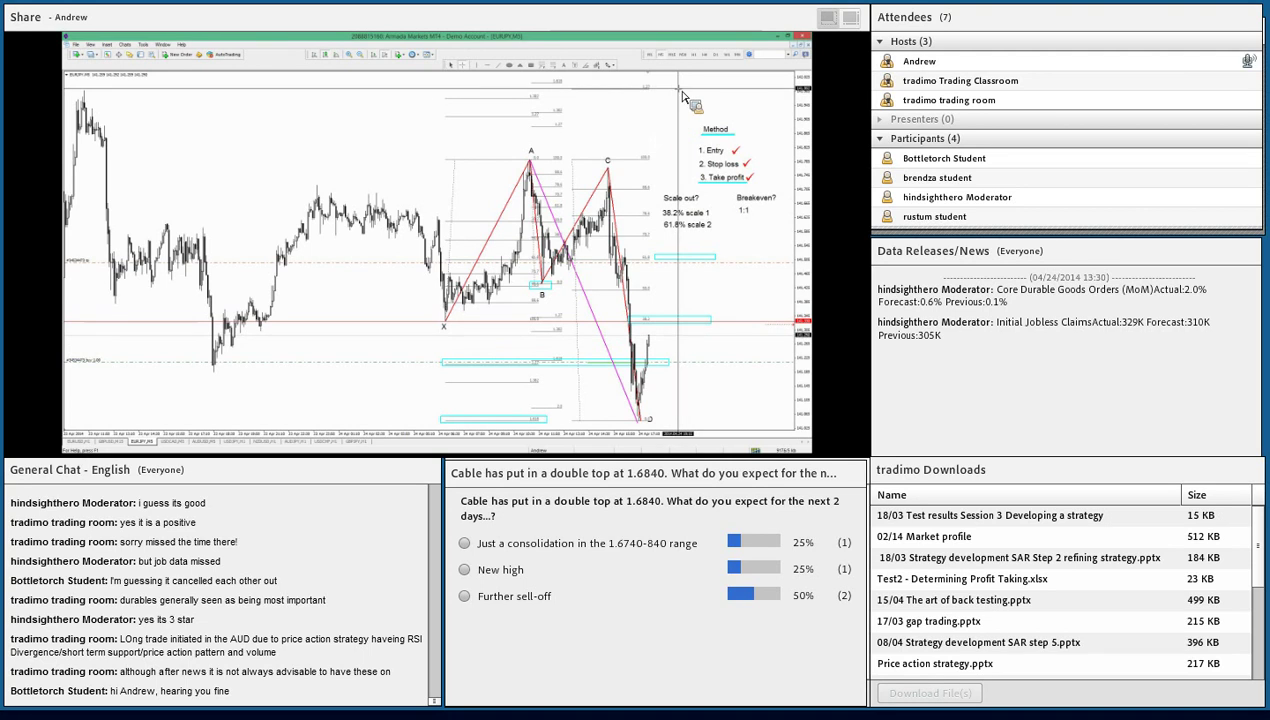
{"action": "middle_click", "coordinate": [680, 93]}
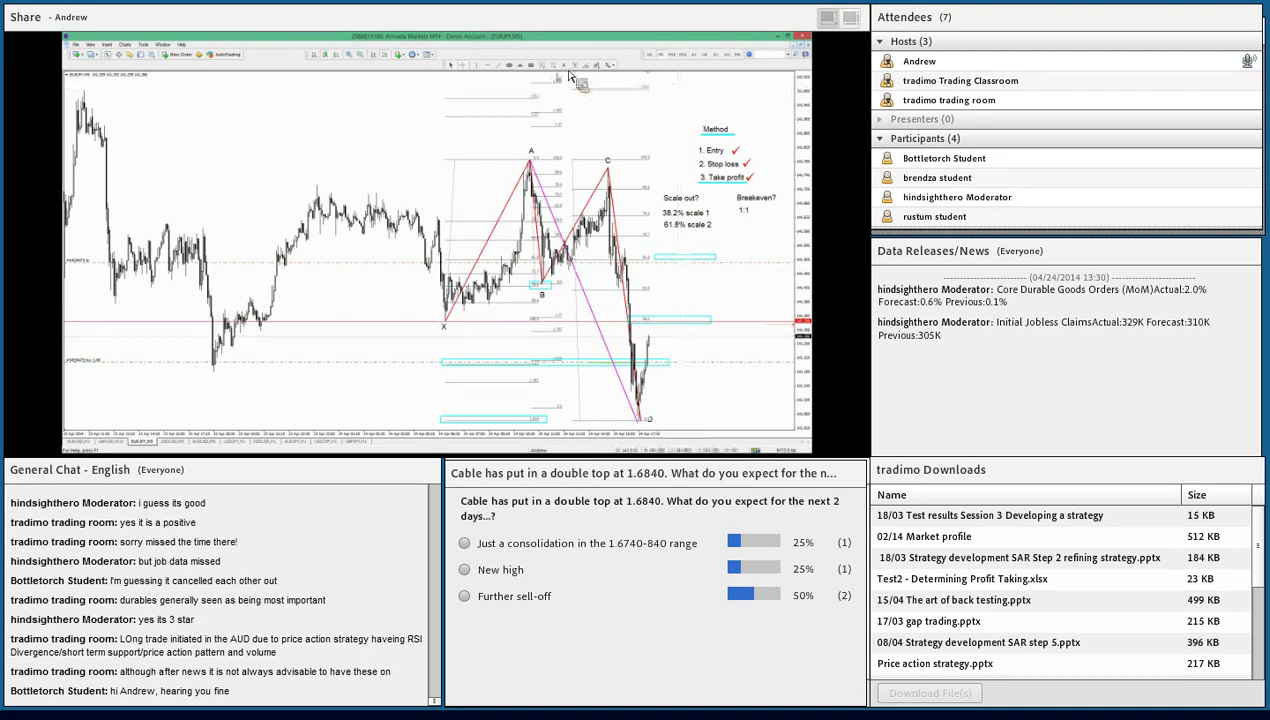
{"action": "left_click", "coordinate": [672, 238]}
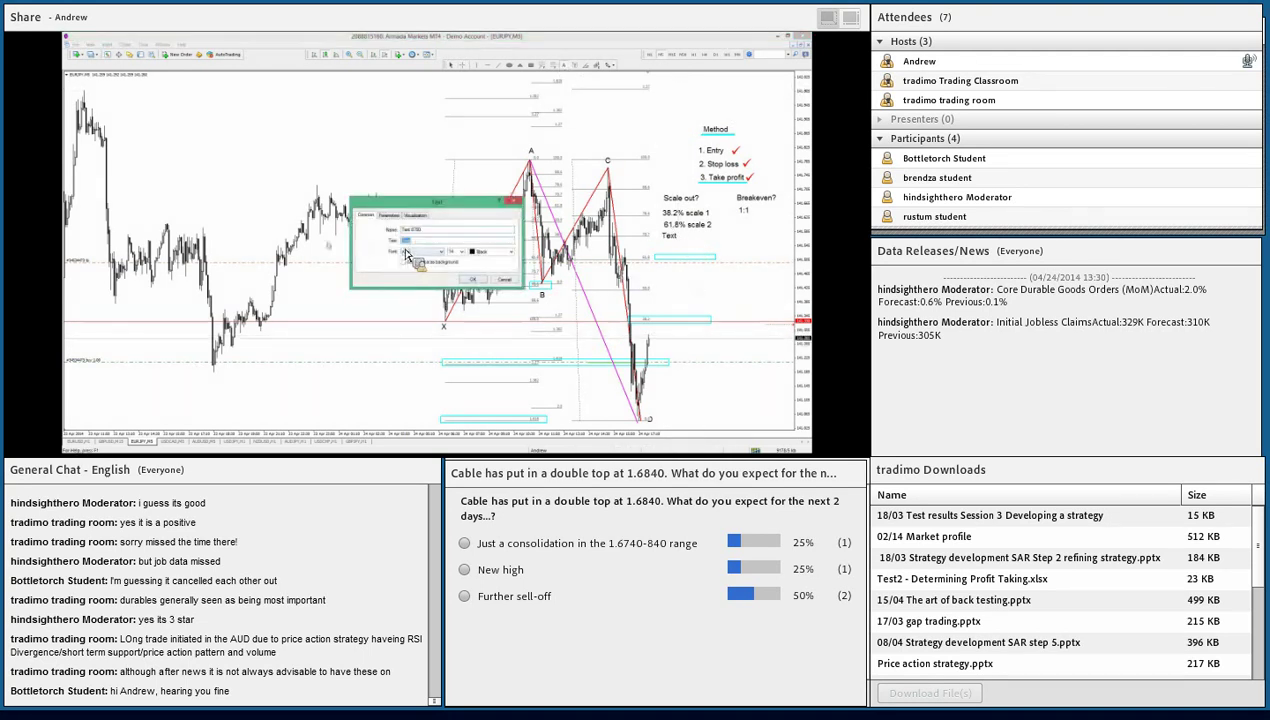
{"action": "type", "text": "1.25ides"}
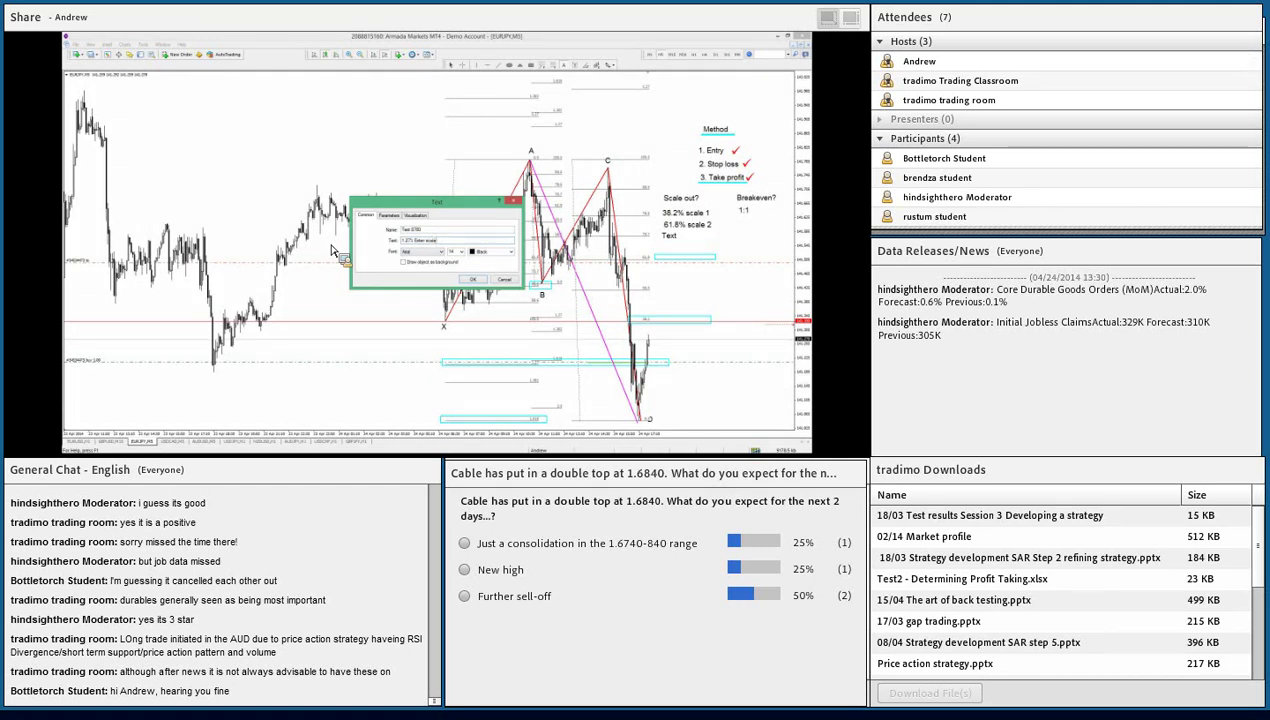
{"action": "left_click", "coordinate": [475, 279]}
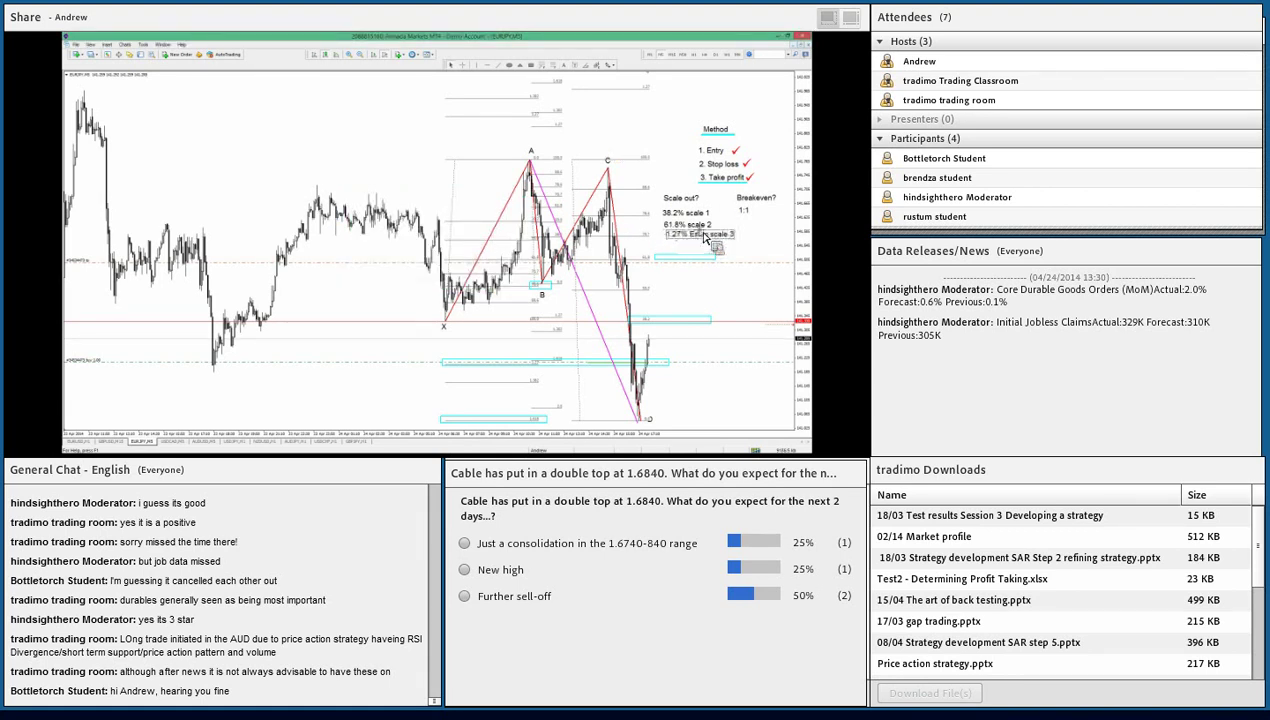
{"action": "left_click_drag", "start_coordinate": [705, 238], "coordinate": [701, 238]}
{"action": "left_click", "coordinate": [712, 278]}
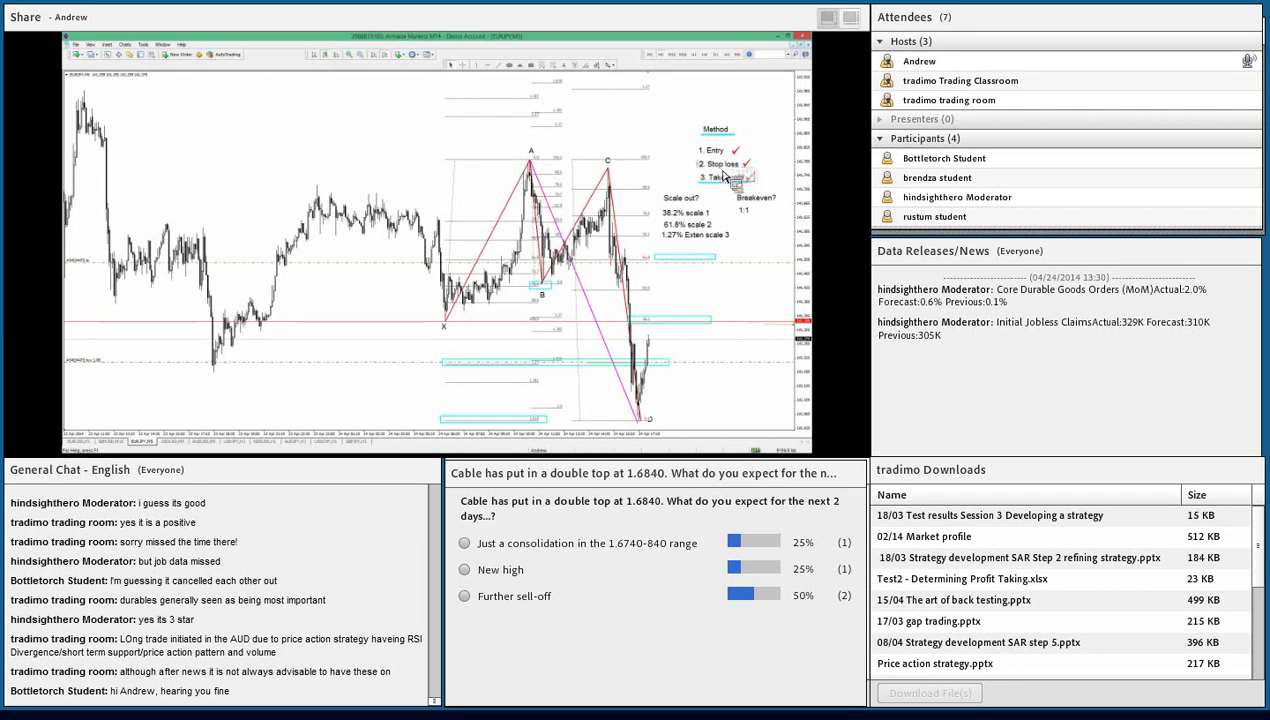
{"action": "left_click_drag", "start_coordinate": [740, 163], "coordinate": [750, 157]}
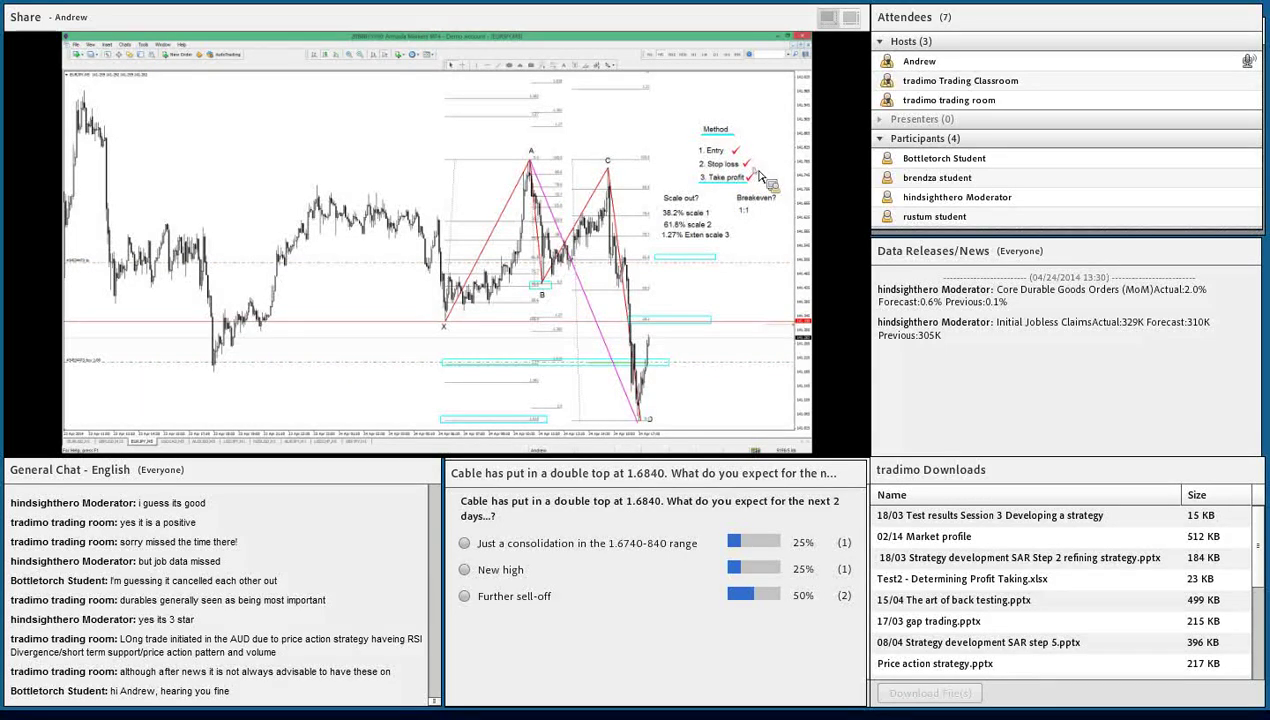
{"action": "left_click_drag", "start_coordinate": [743, 176], "coordinate": [751, 169]}
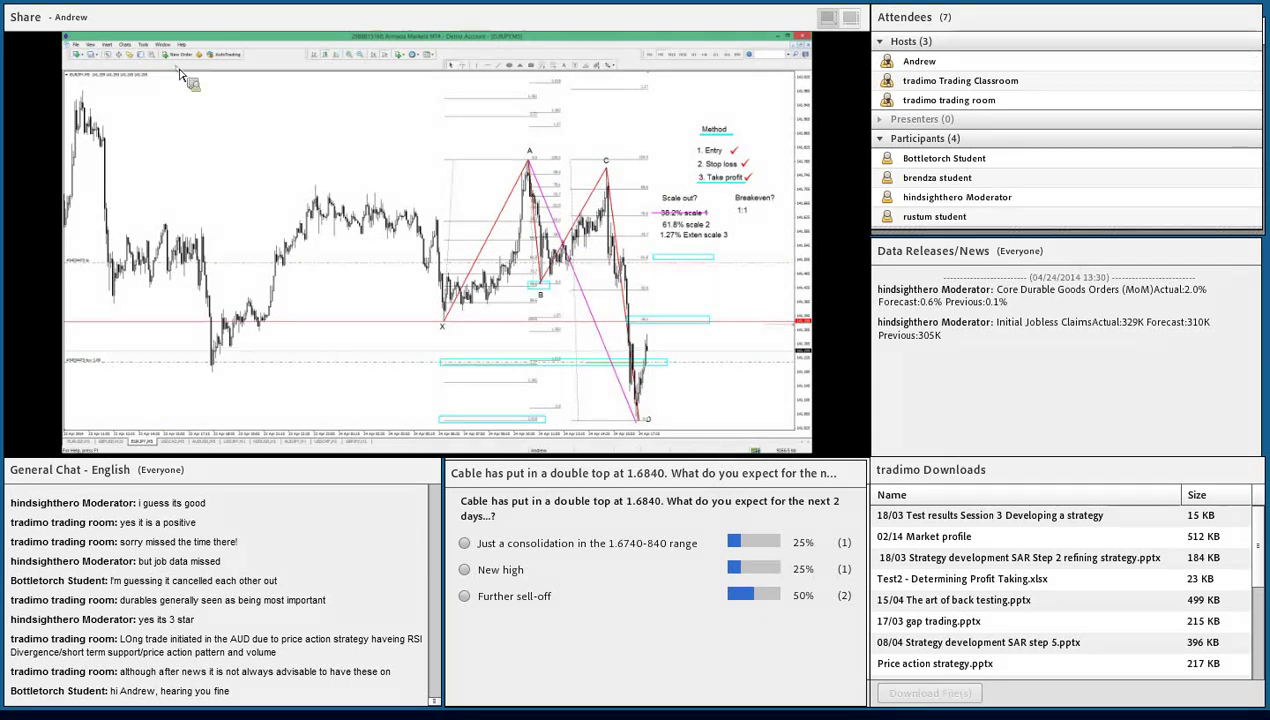
Step: Review the chart options, including the trade levels setting
{"action": "left_click", "coordinate": [143, 44]}
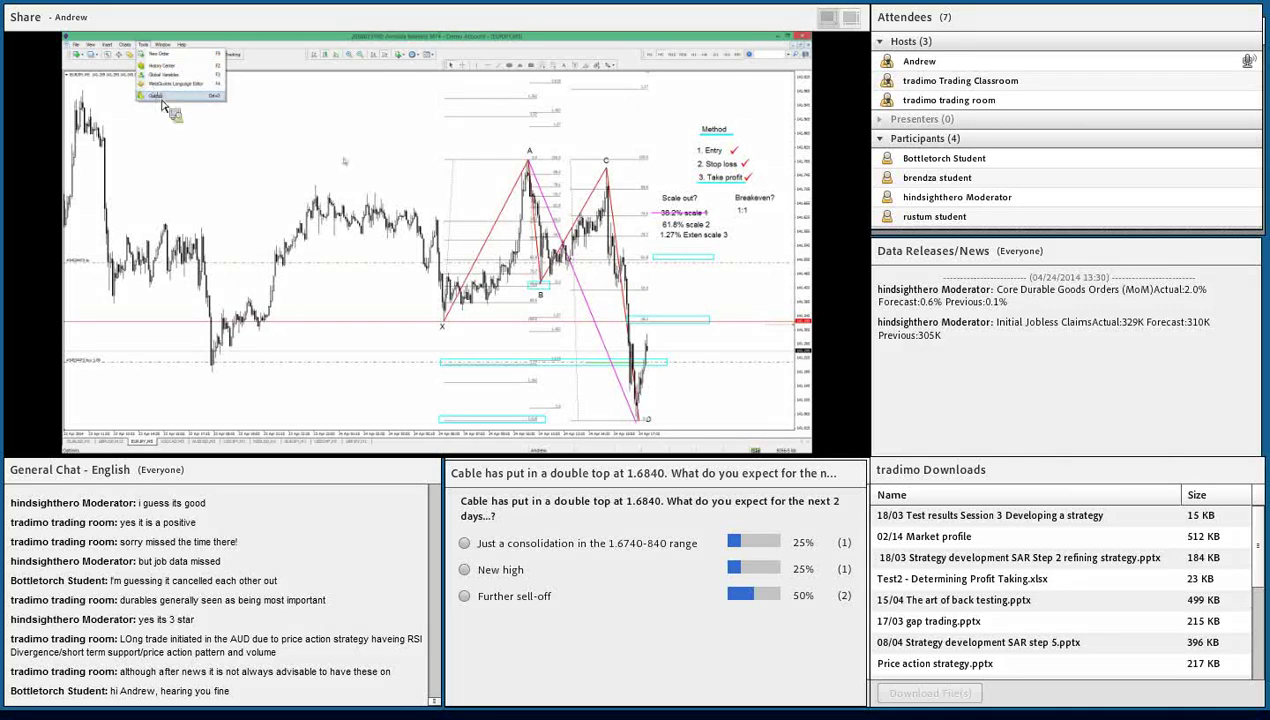
{"action": "left_click", "coordinate": [158, 96]}
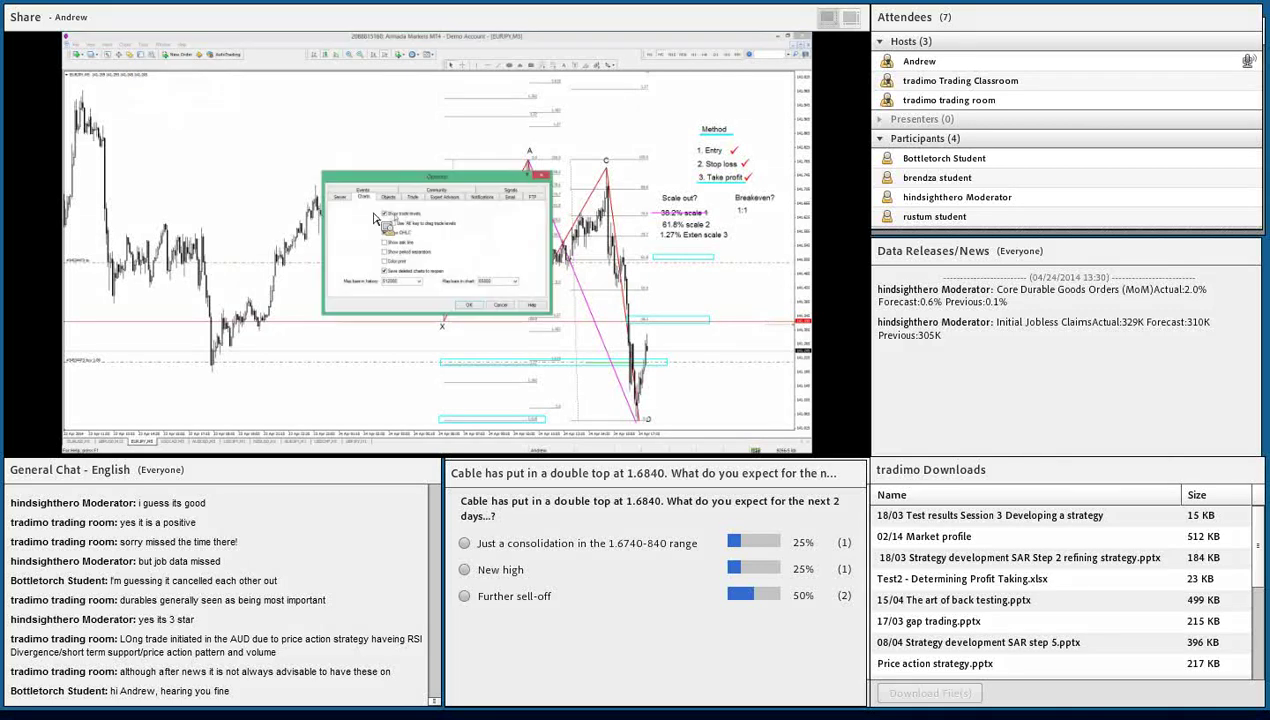
{"action": "left_click", "coordinate": [472, 308]}
Step: Switch to the EURUSD H1 chart and clear all drawn lines, rectangles and Fibonacci objects from it
{"action": "left_click", "coordinate": [80, 442]}
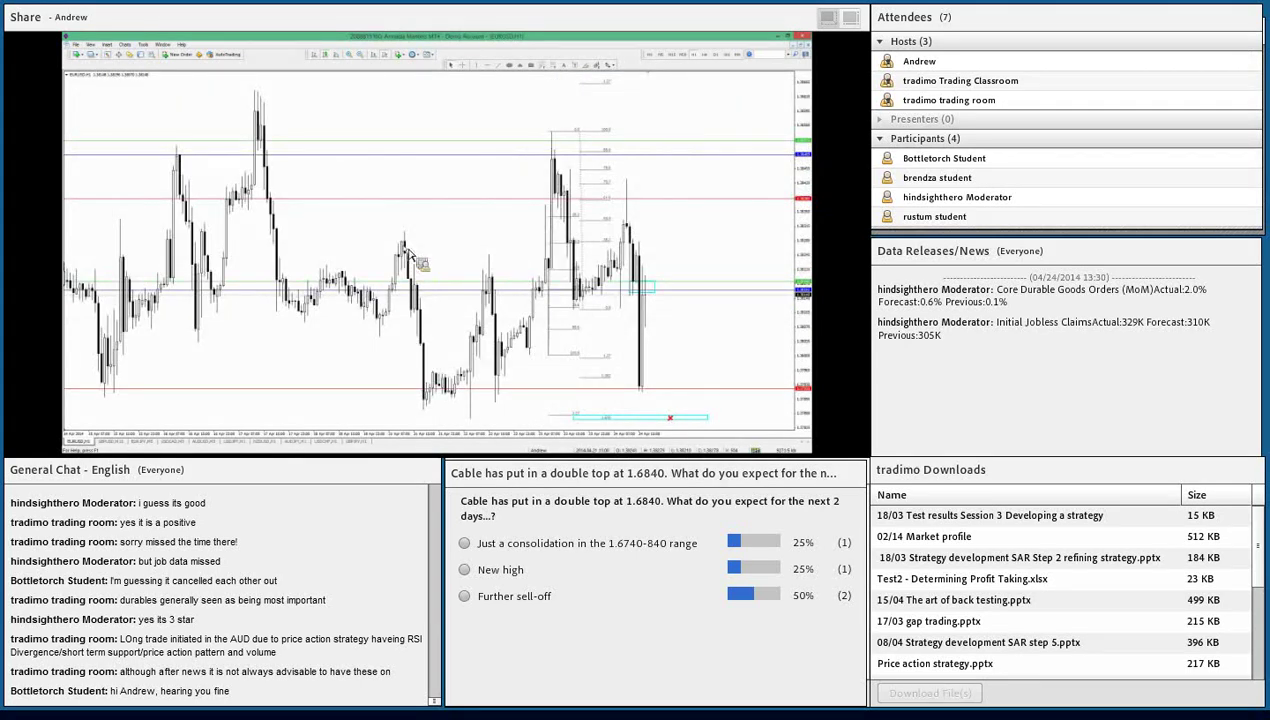
{"action": "key", "text": "ctrl+F6"}
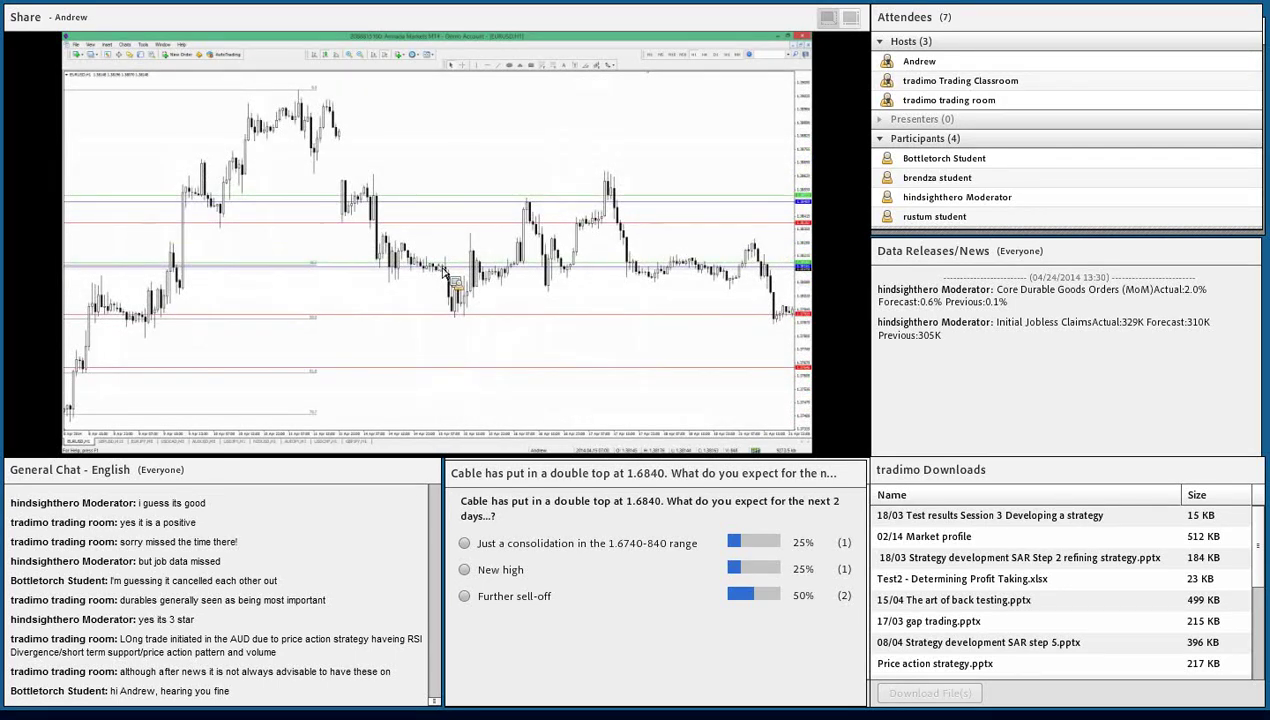
{"action": "key", "text": "ctrl+F6"}
{"action": "key", "text": "ctrl+F6"}
{"action": "key", "text": "ctrl+F6"}
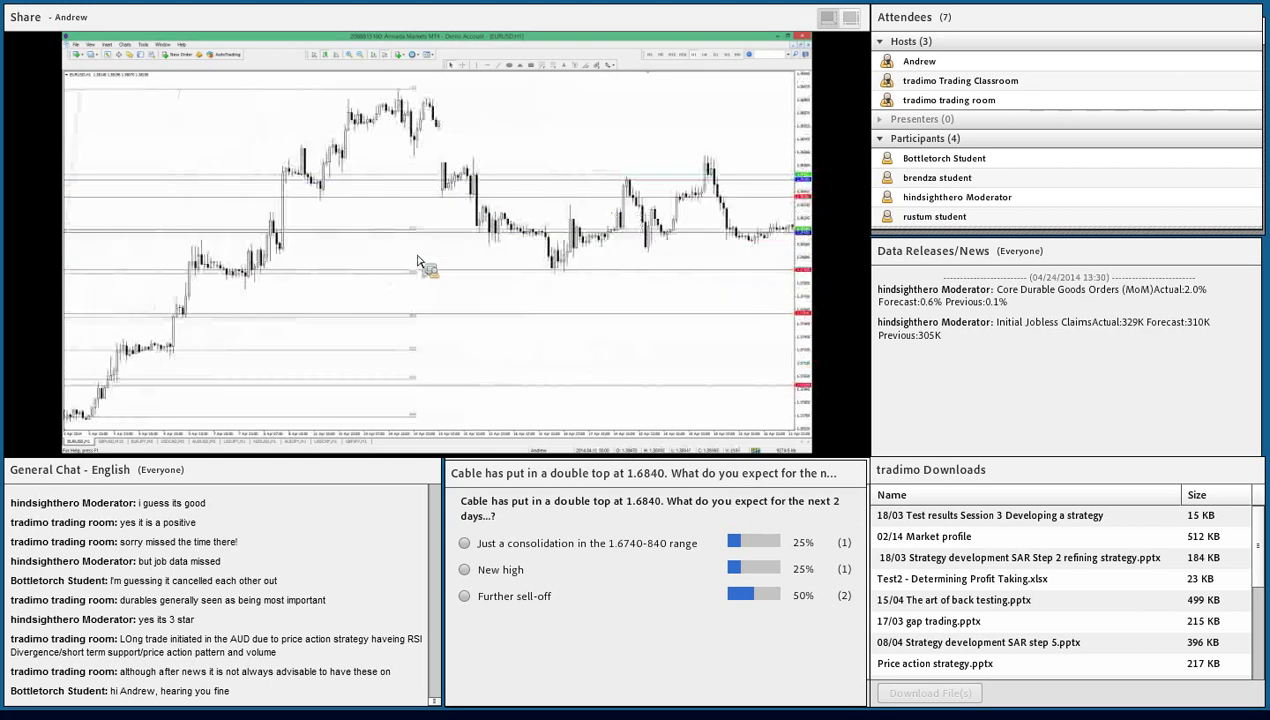
{"action": "key", "text": "ctrl+F6"}
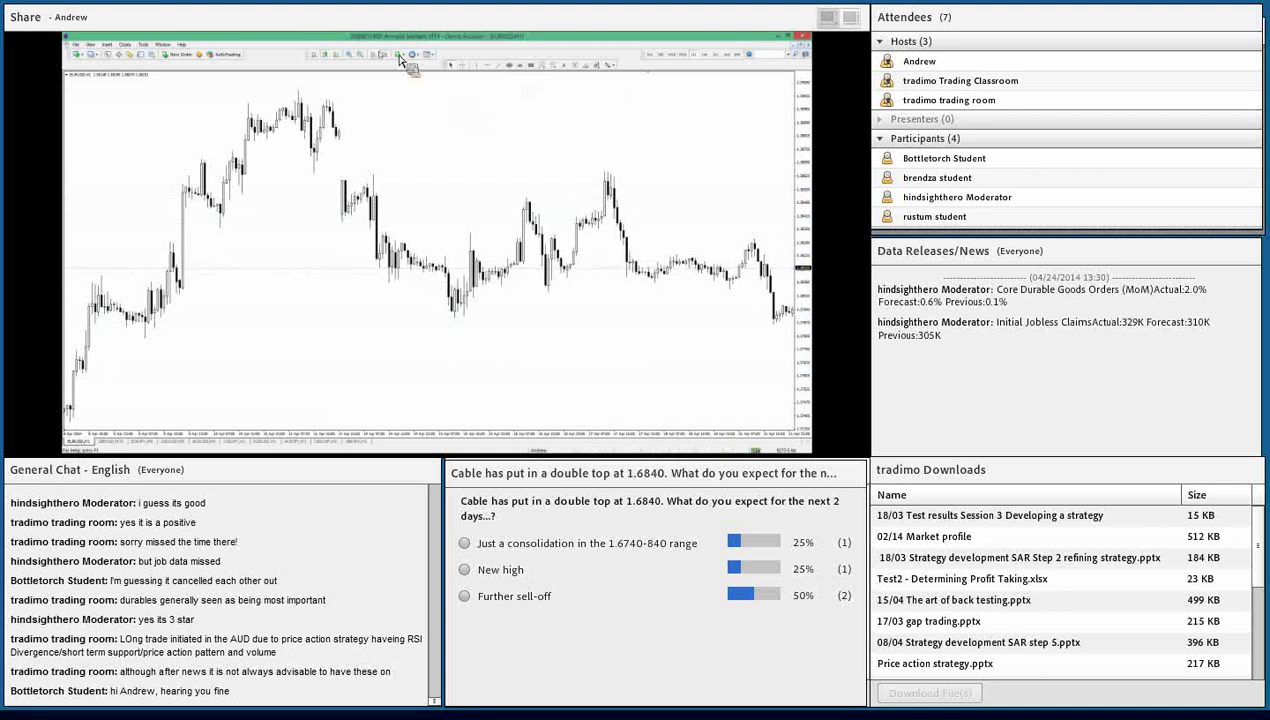
Step: Examine the earlier EURUSD H1 price history around the March 2014 sell-off for another pattern example
{"action": "key", "text": "ctrl+F6"}
{"action": "key", "text": "ctrl+F6"}
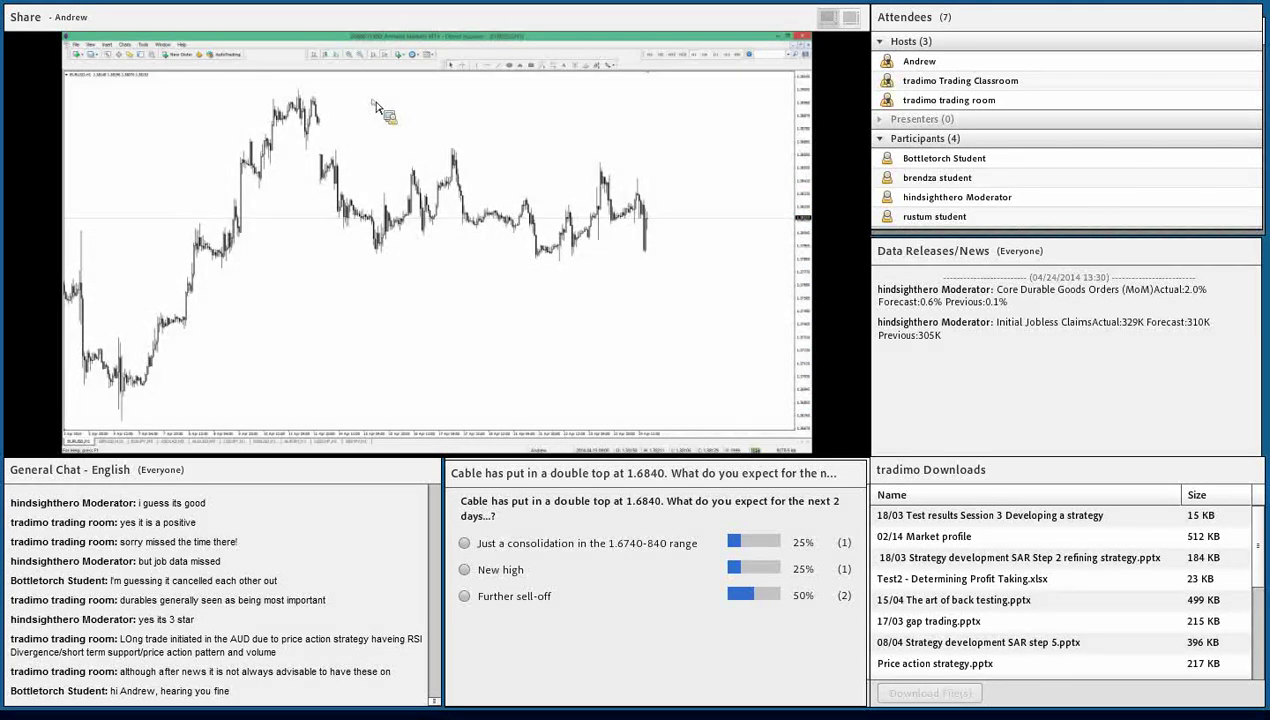
{"action": "key", "text": "ctrl+F6"}
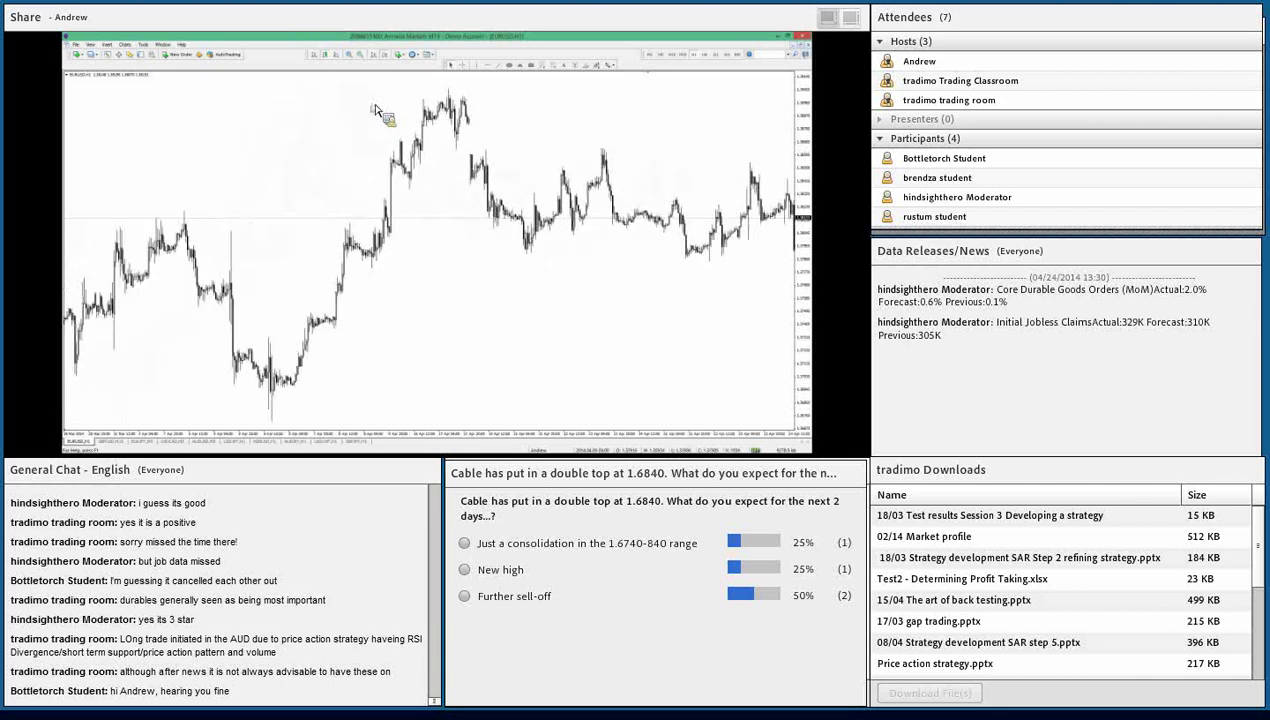
{"action": "key", "text": "Page_Up"}
{"action": "key", "text": "Page_Up"}
{"action": "key", "text": "Page_Up"}
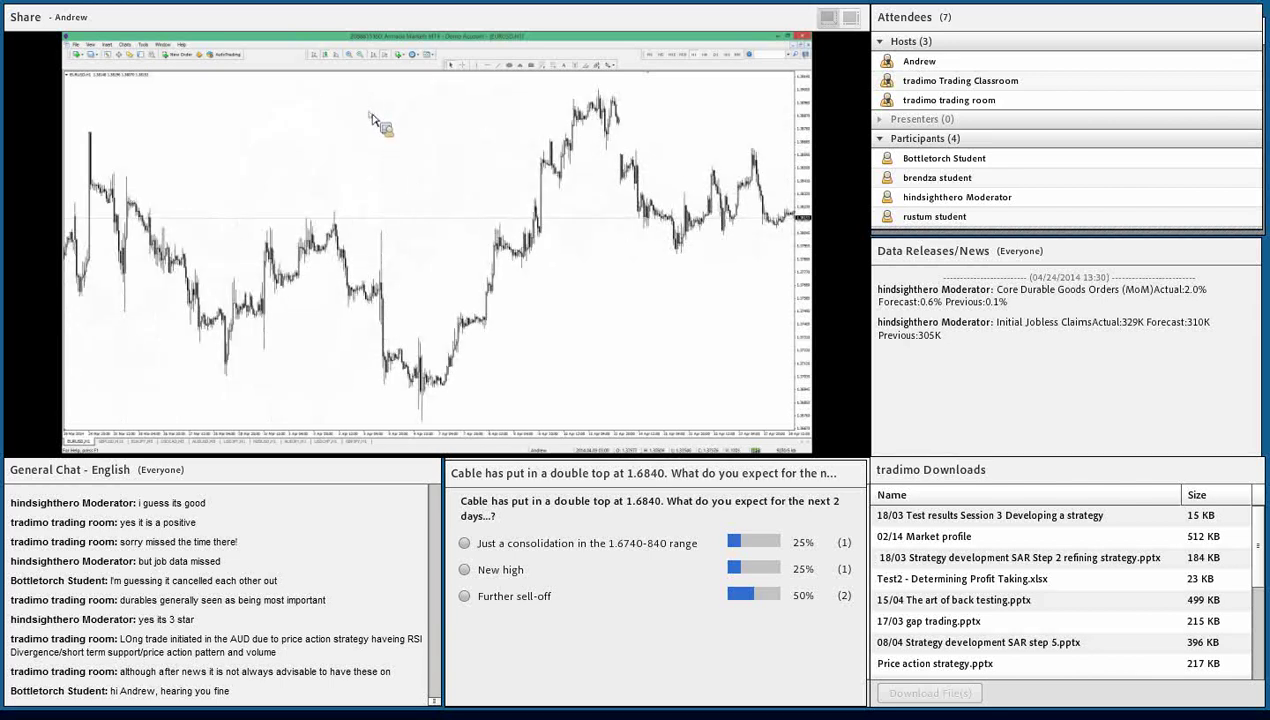
{"action": "key", "text": "Page_Up"}
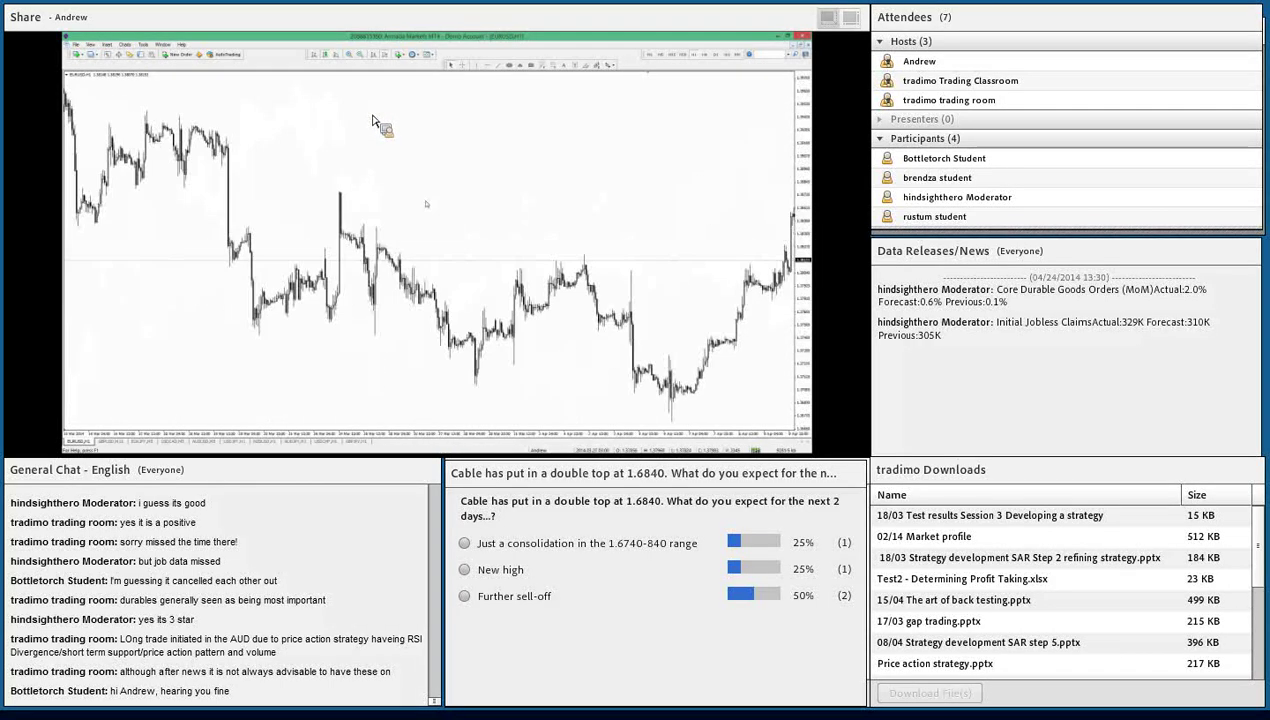
{"action": "key", "text": "Page_Up"}
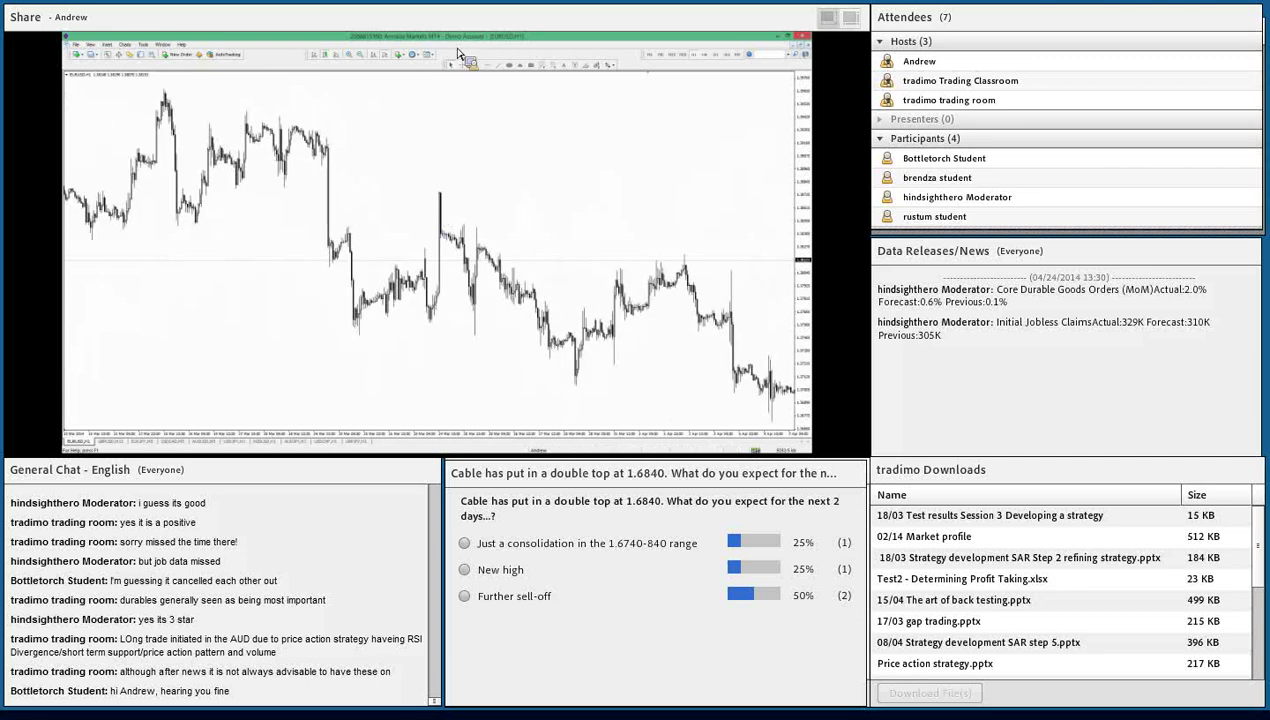
{"action": "left_click", "coordinate": [360, 56]}
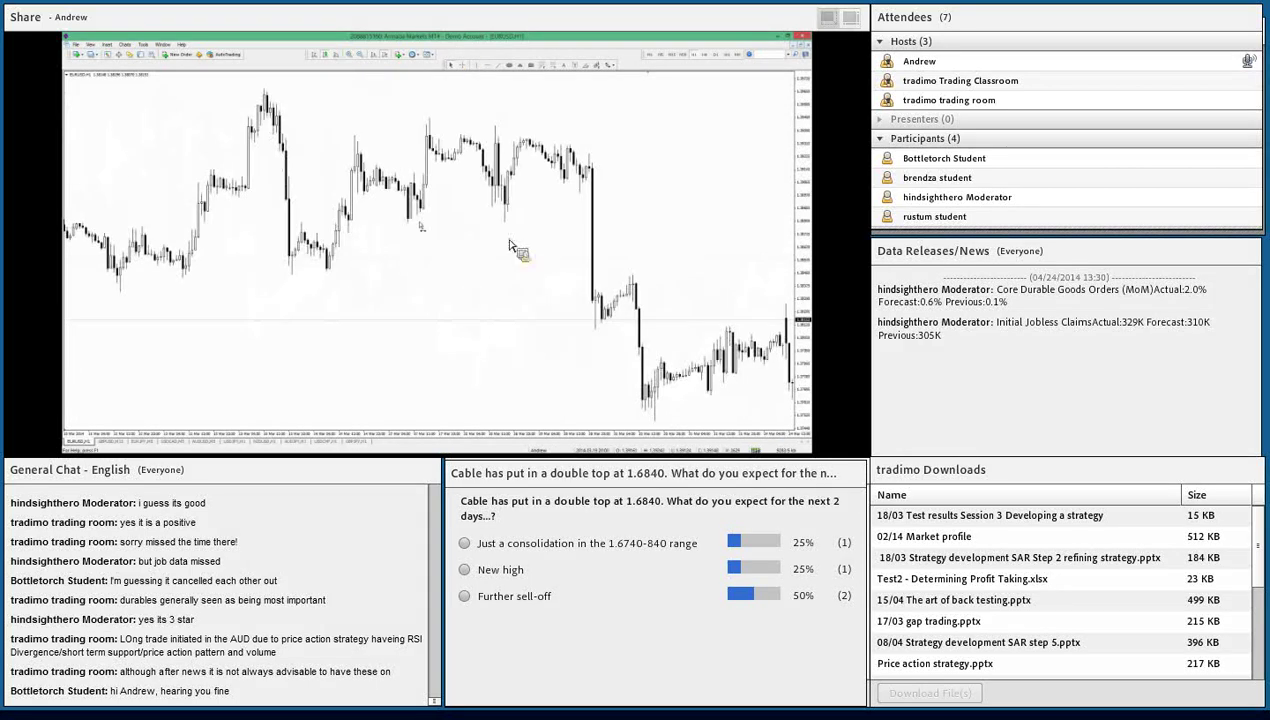
{"action": "key", "text": "Page_Up"}
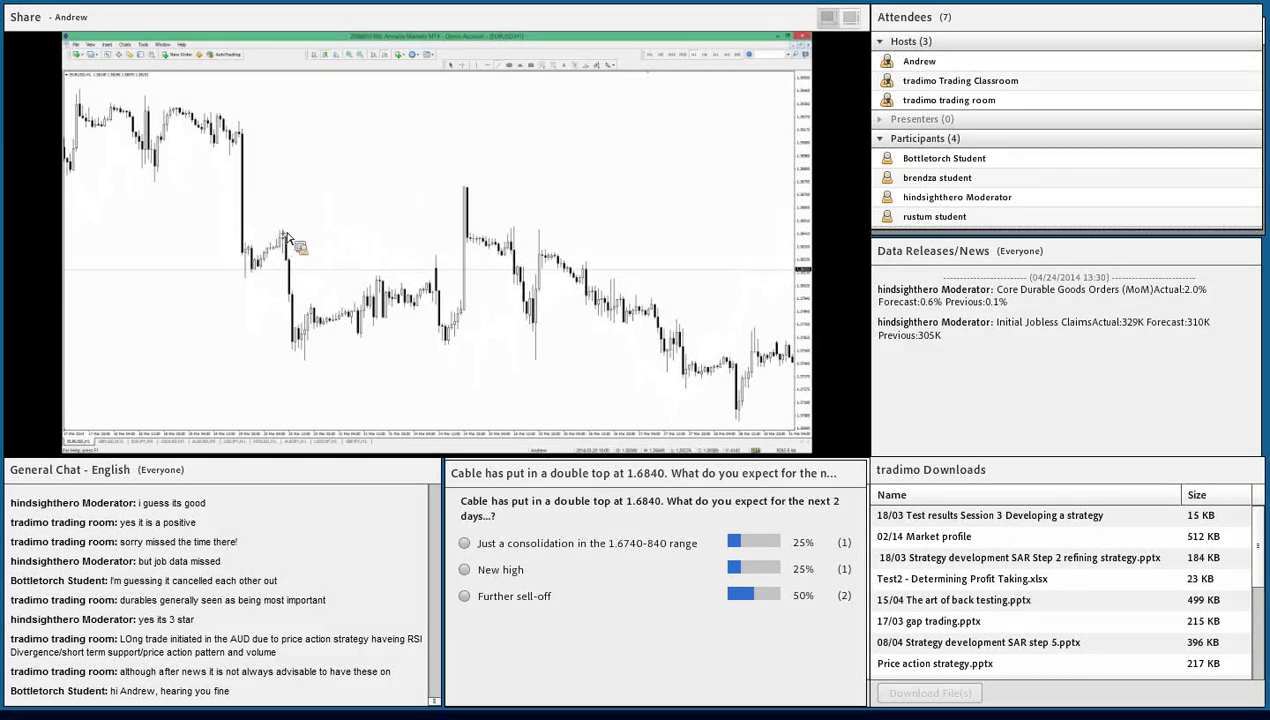
Step: Draw a trendline from the minor swing high after the sell-off to the swing low, styled red with a thicker line
{"action": "left_click_drag", "start_coordinate": [285, 236], "coordinate": [307, 364]}
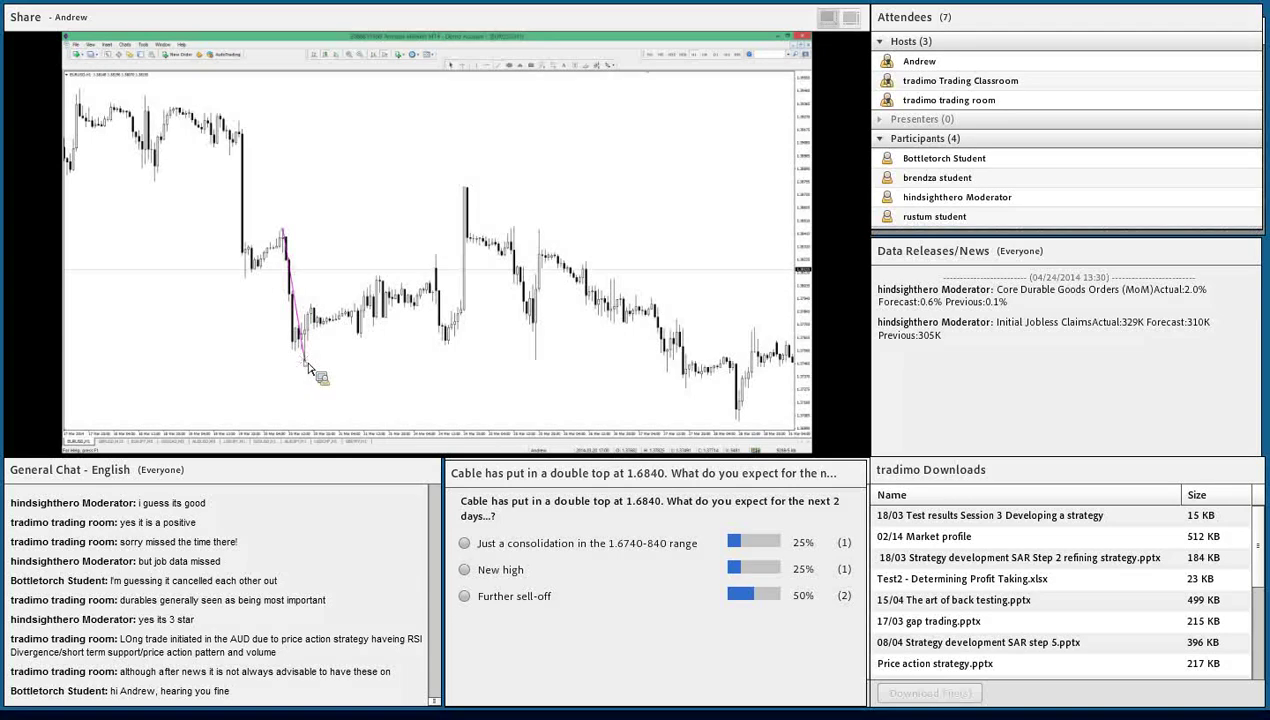
{"action": "right_click", "coordinate": [308, 366]}
{"action": "left_click", "coordinate": [335, 365]}
{"action": "left_click", "coordinate": [420, 251]}
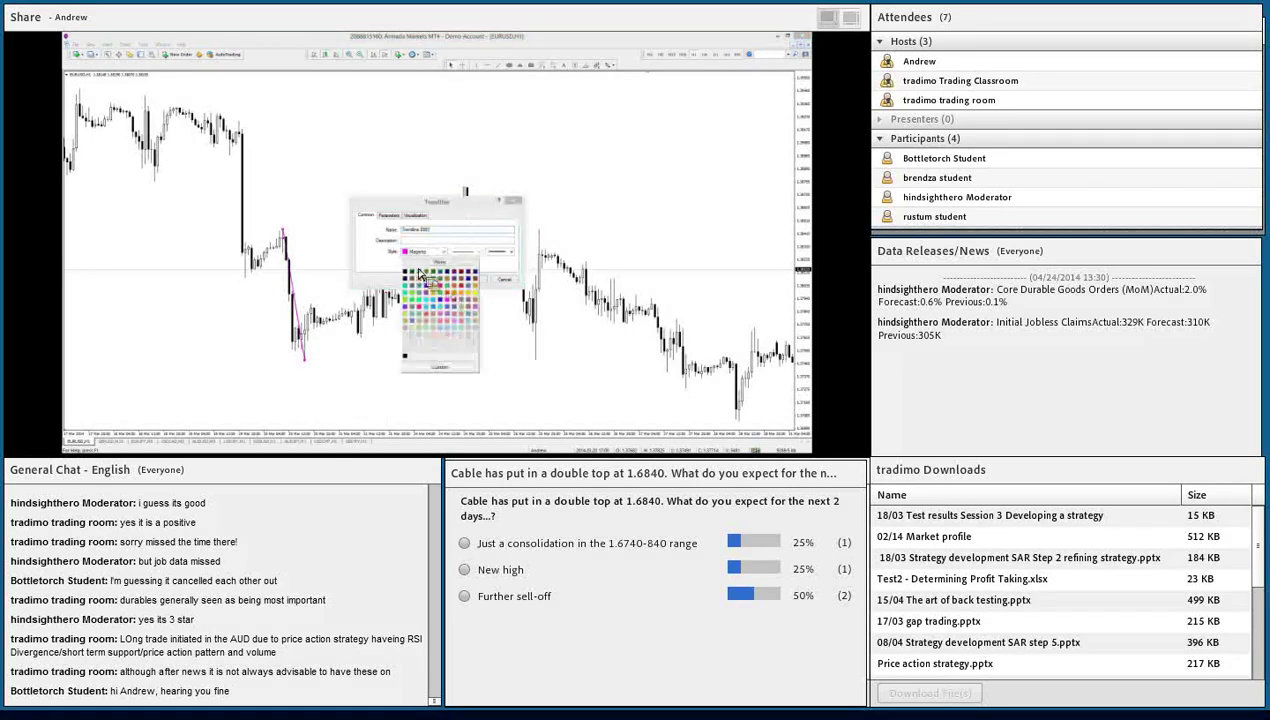
{"action": "left_click", "coordinate": [458, 306]}
{"action": "left_click", "coordinate": [498, 252]}
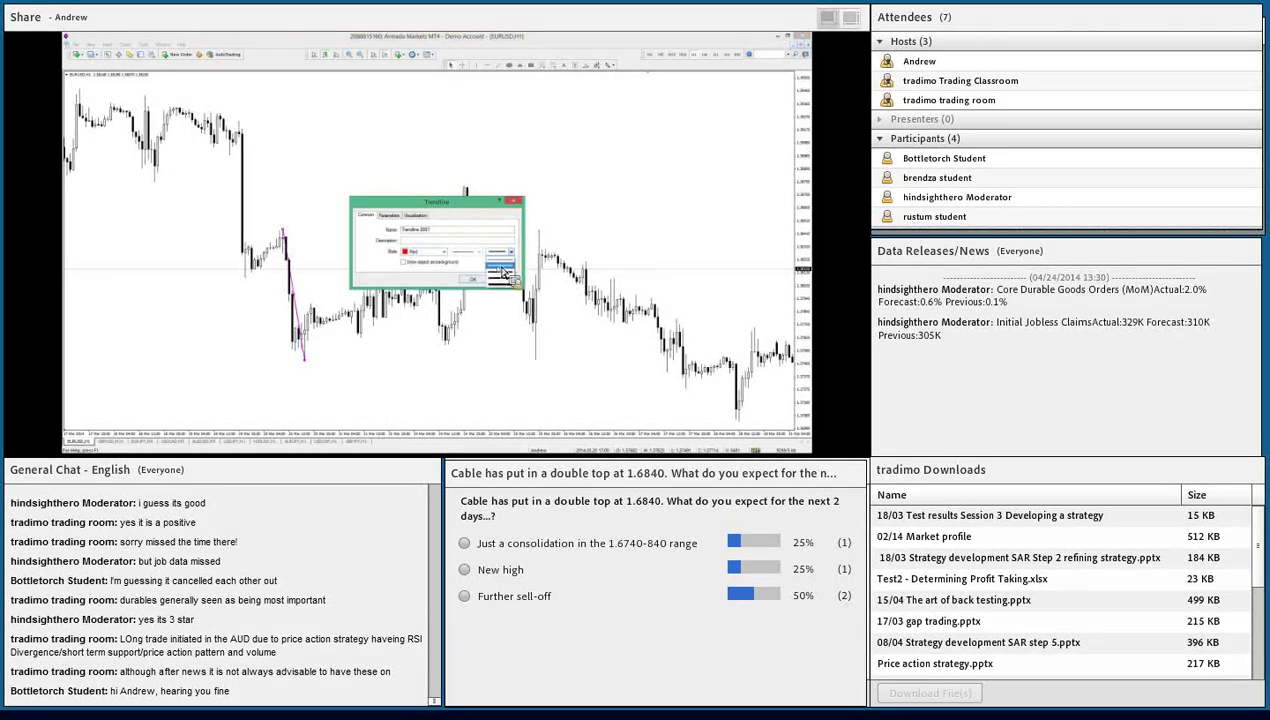
{"action": "left_click", "coordinate": [503, 272]}
{"action": "left_click", "coordinate": [472, 279]}
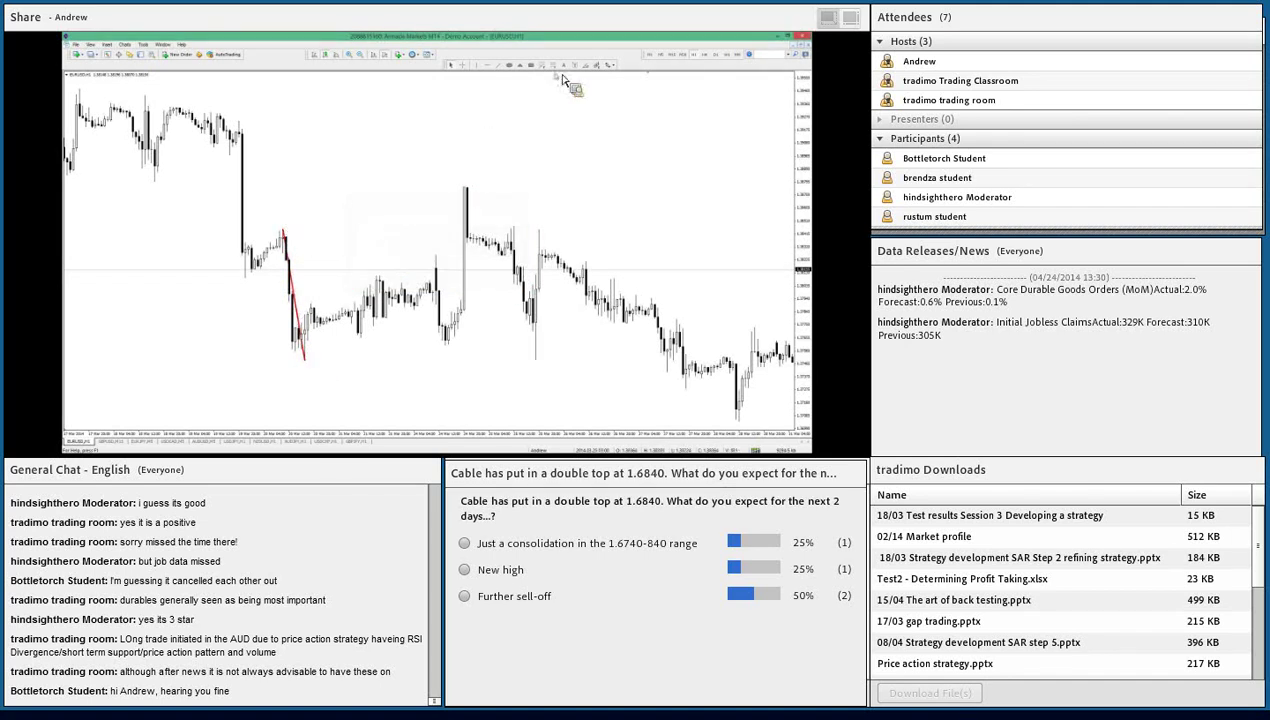
Step: Add the text label X above the red trendline's start and the label A below its end
{"action": "left_click", "coordinate": [283, 222]}
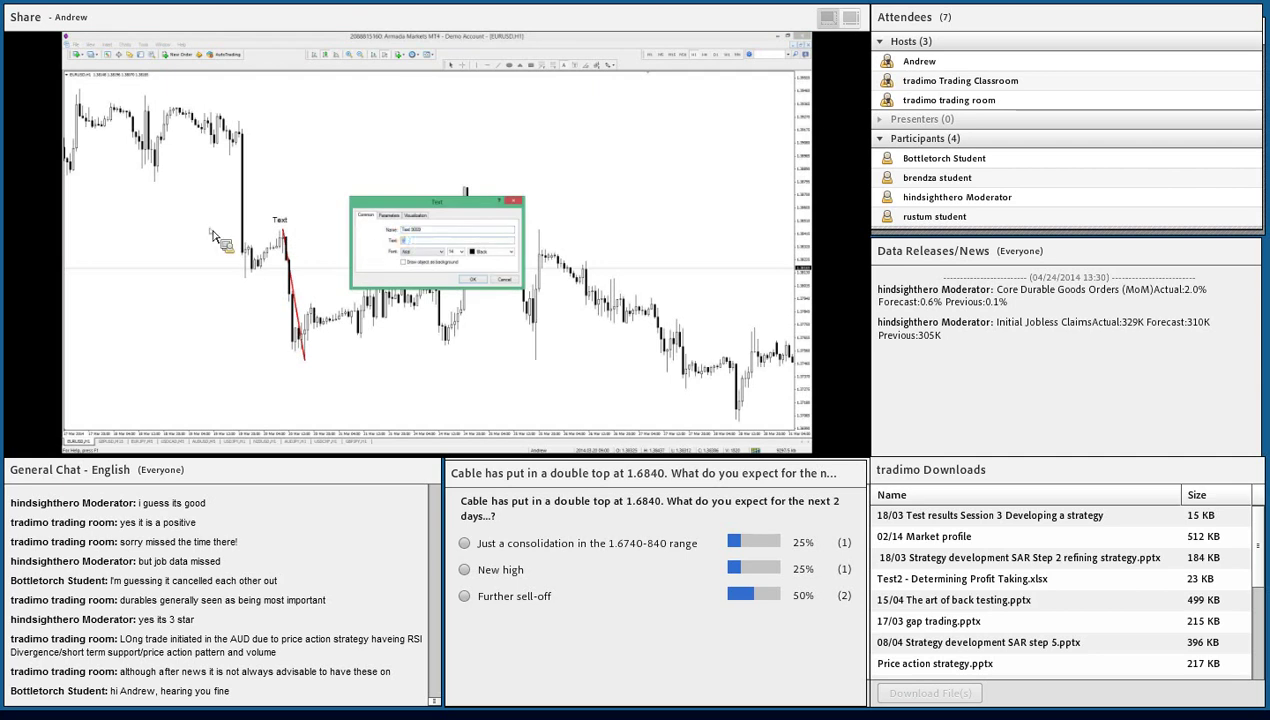
{"action": "type", "text": "x"}
{"action": "key", "text": "Return"}
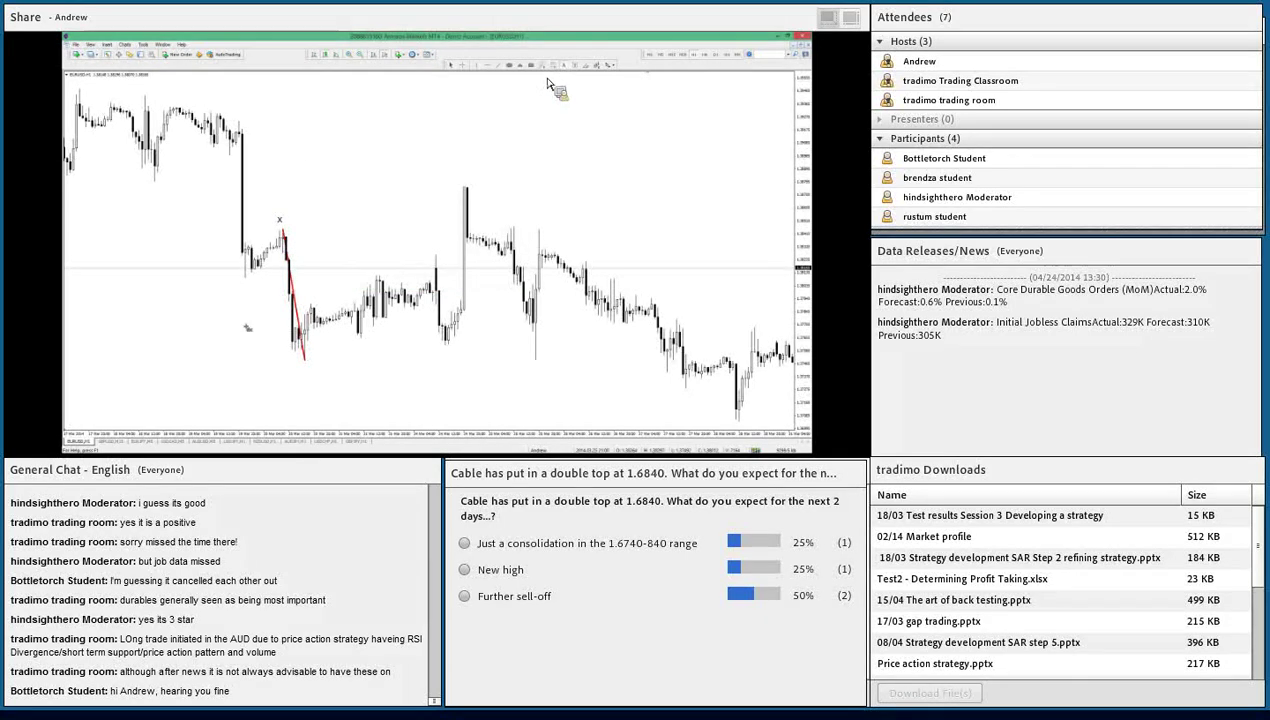
{"action": "left_click", "coordinate": [304, 364]}
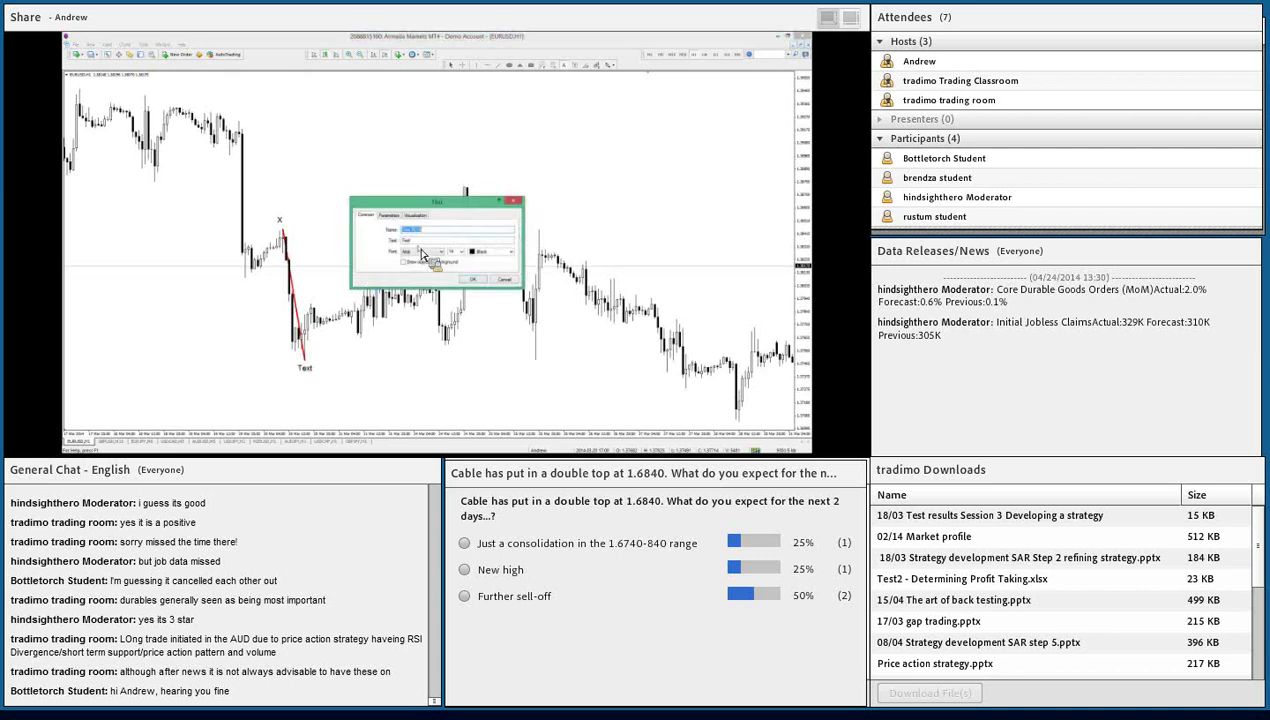
{"action": "type", "text": "A"}
{"action": "key", "text": "Return"}
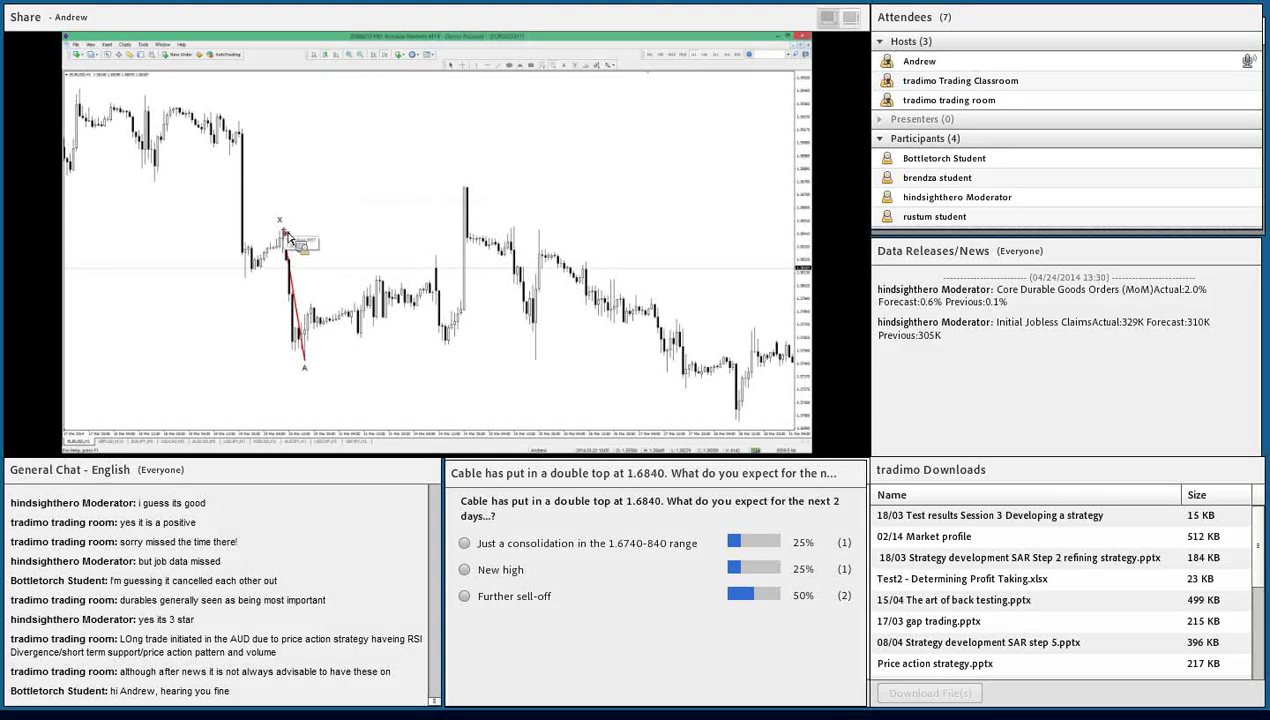
Step: Apply a Fibonacci retracement to the XA leg and box the upper retracement level that matches the next swing high
{"action": "left_click_drag", "start_coordinate": [286, 232], "coordinate": [292, 363]}
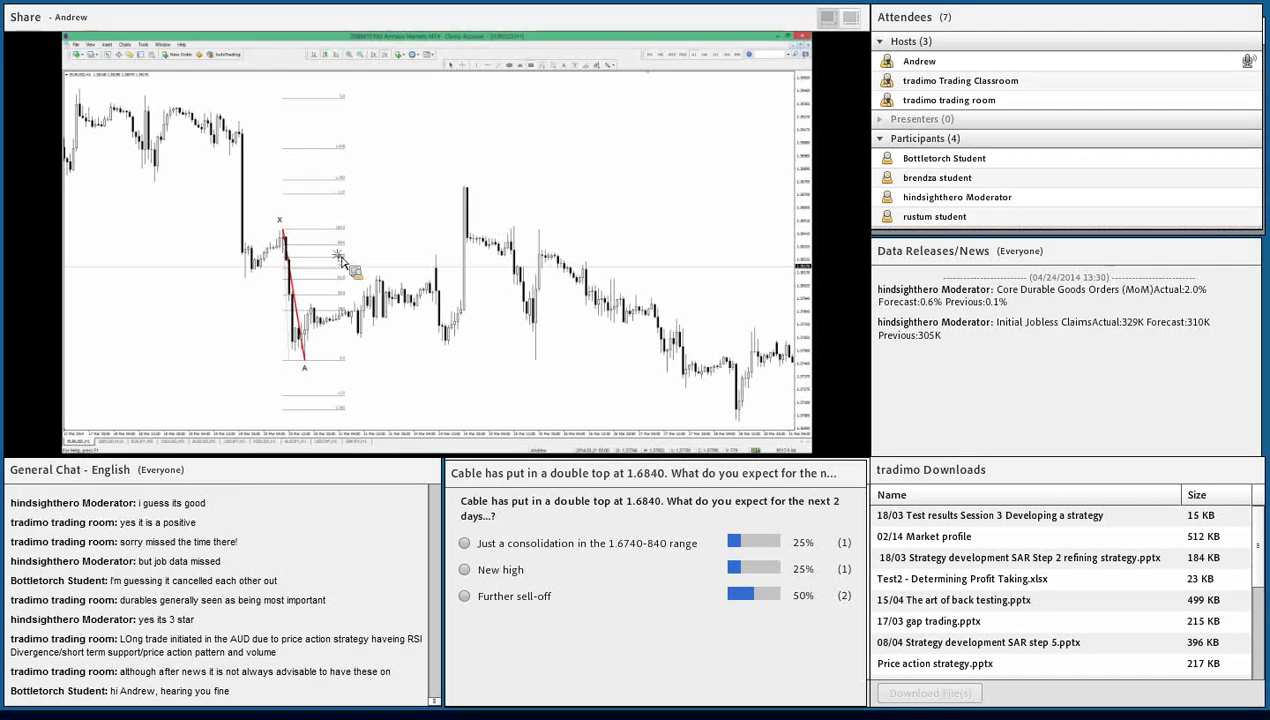
{"action": "left_click_drag", "start_coordinate": [340, 258], "coordinate": [362, 260]}
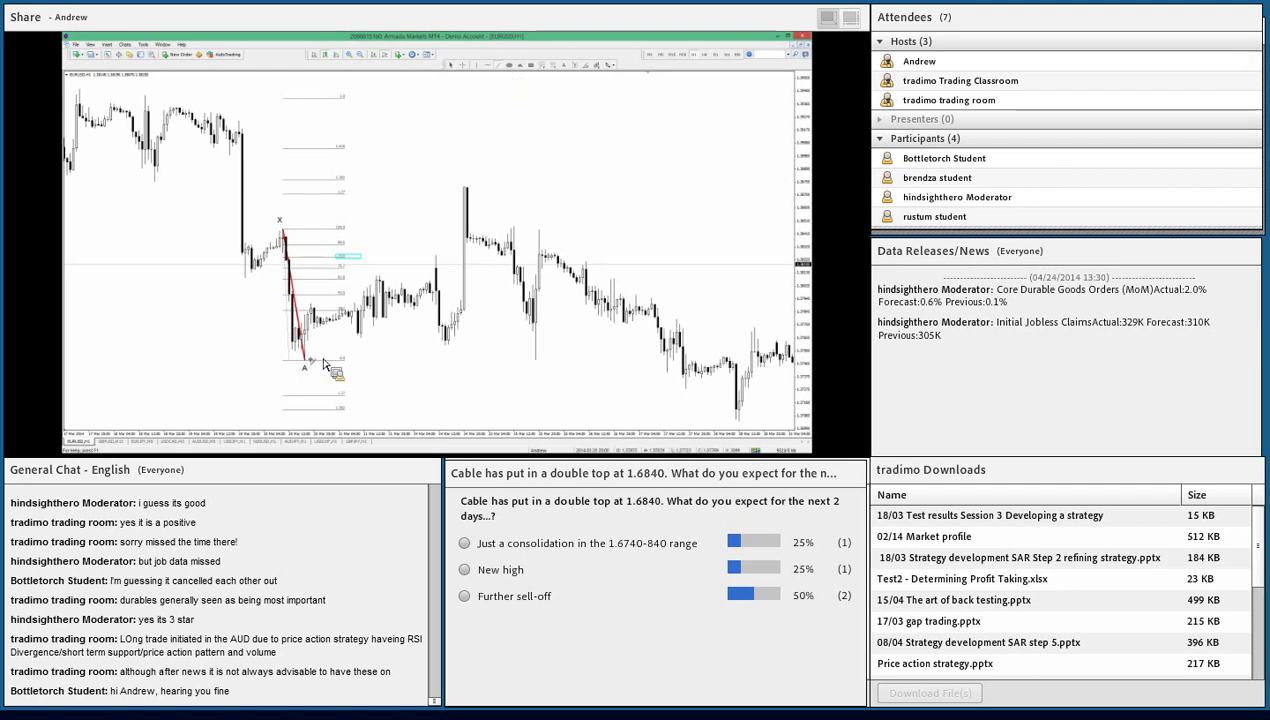
Step: Draw the red AB leg from A up to the next swing high and label its end B
{"action": "left_click_drag", "start_coordinate": [303, 360], "coordinate": [433, 260]}
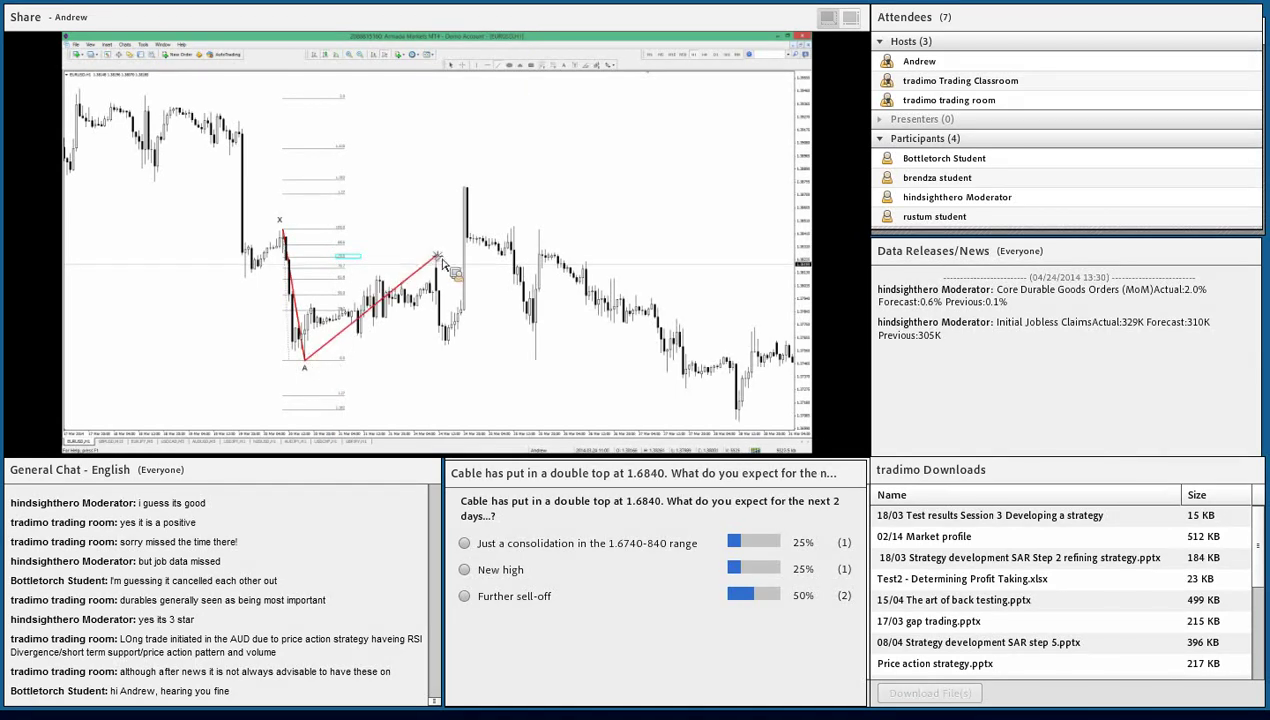
{"action": "middle_click", "coordinate": [347, 262]}
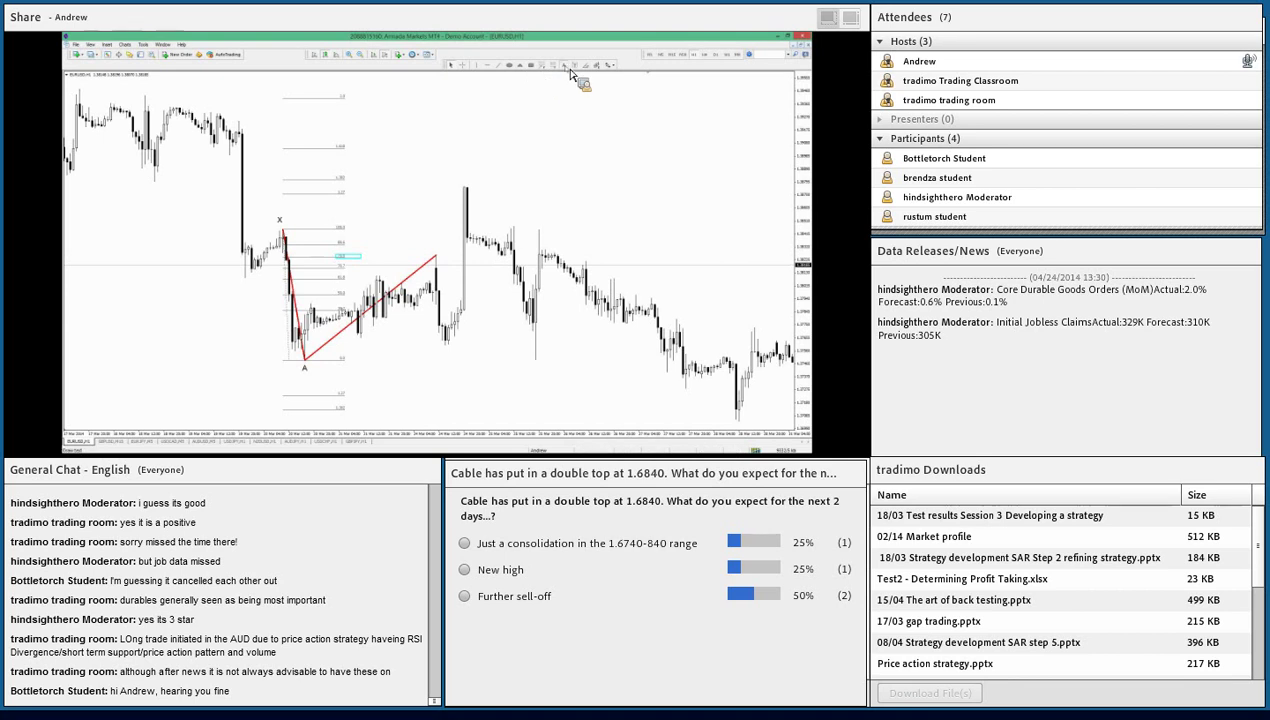
{"action": "left_click", "coordinate": [436, 250]}
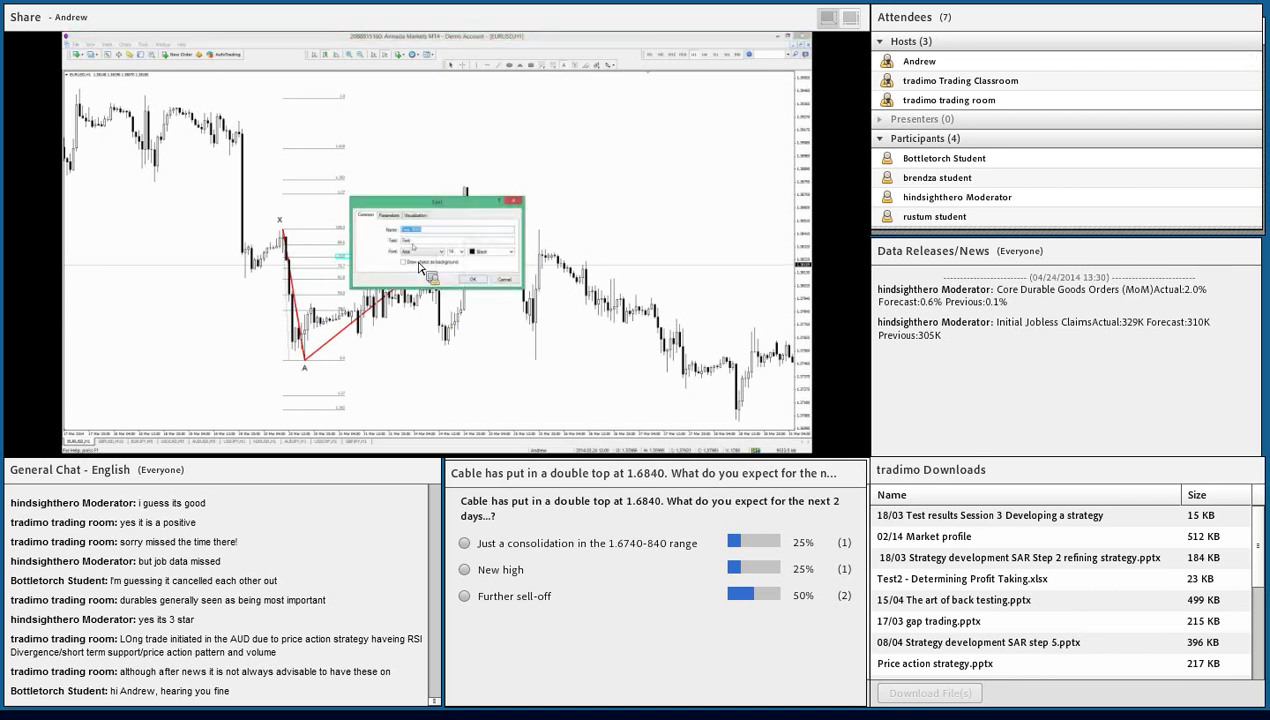
{"action": "type", "text": "B"}
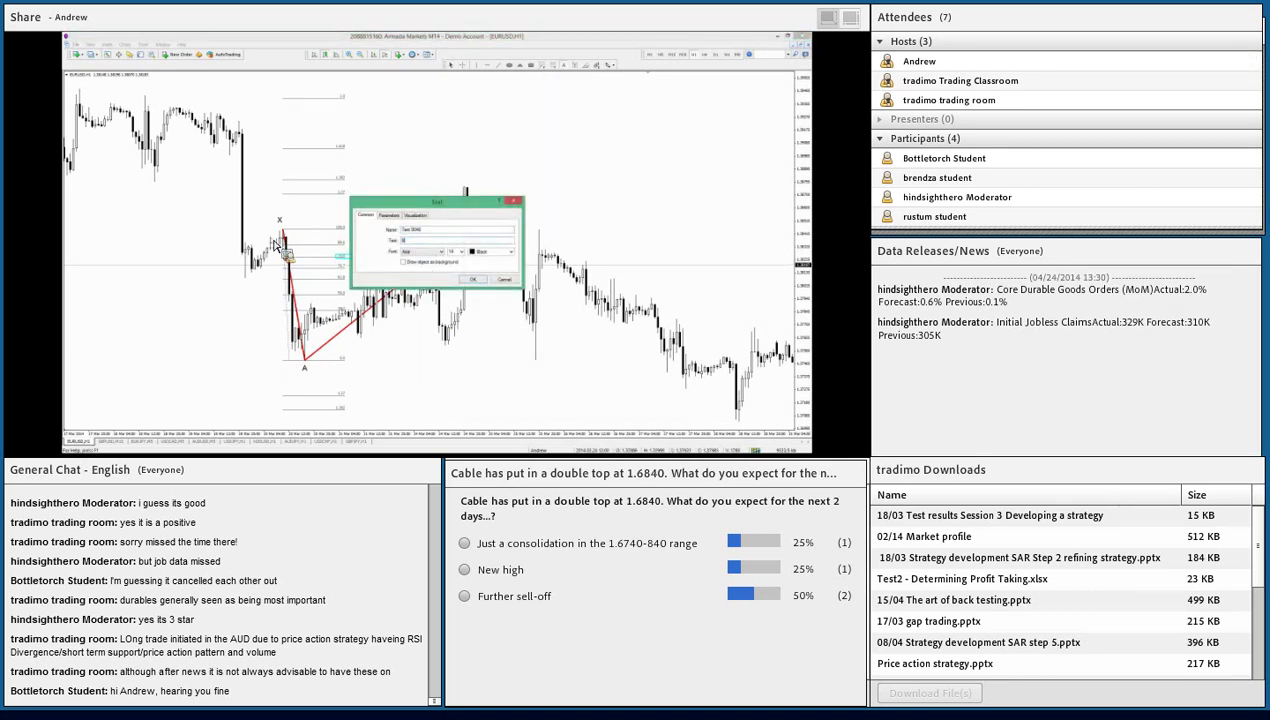
{"action": "key", "text": "Return"}
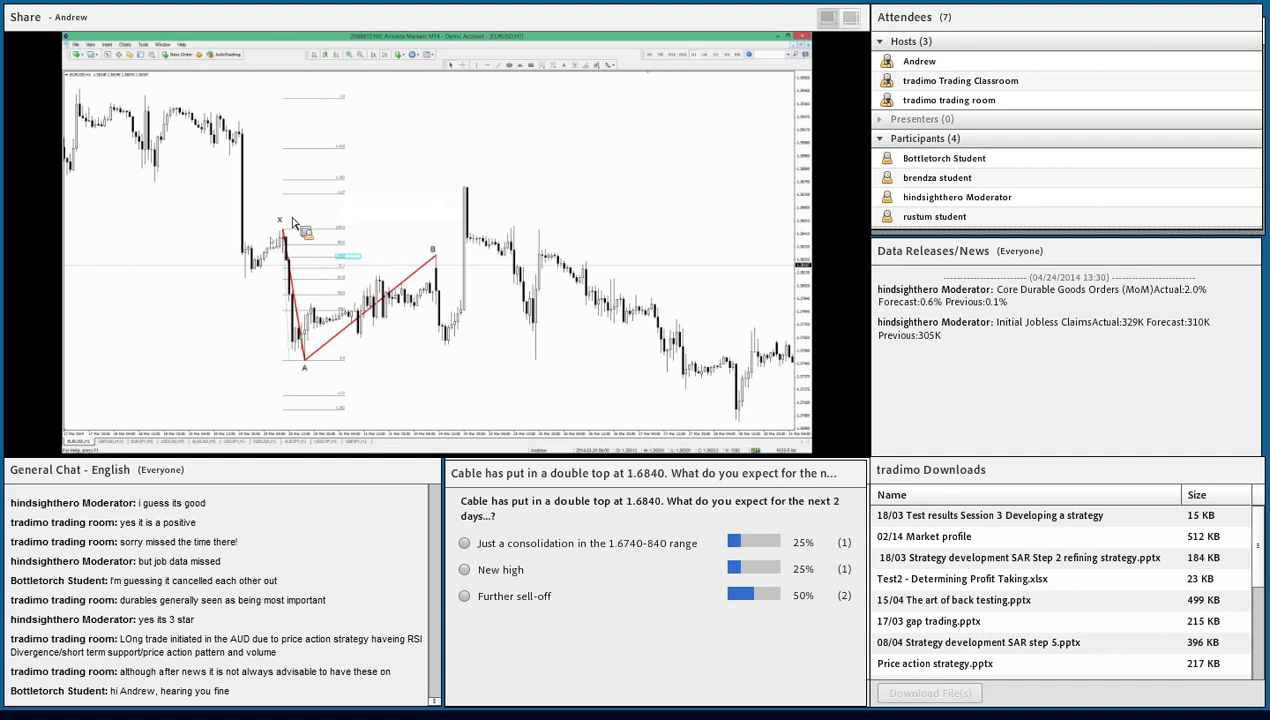
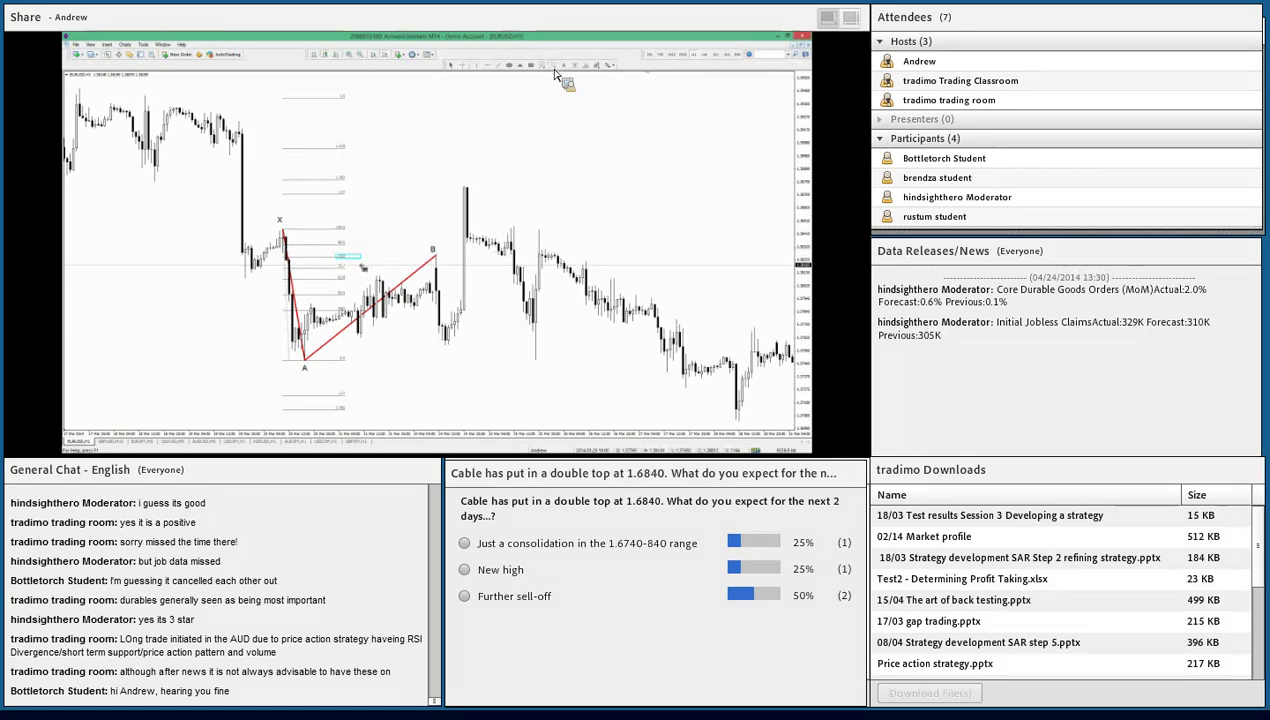
Step: Apply a Fibonacci retracement to the AB leg, and draw the BC leg down to the next low with the label C
{"action": "left_click_drag", "start_coordinate": [348, 362], "coordinate": [360, 262]}
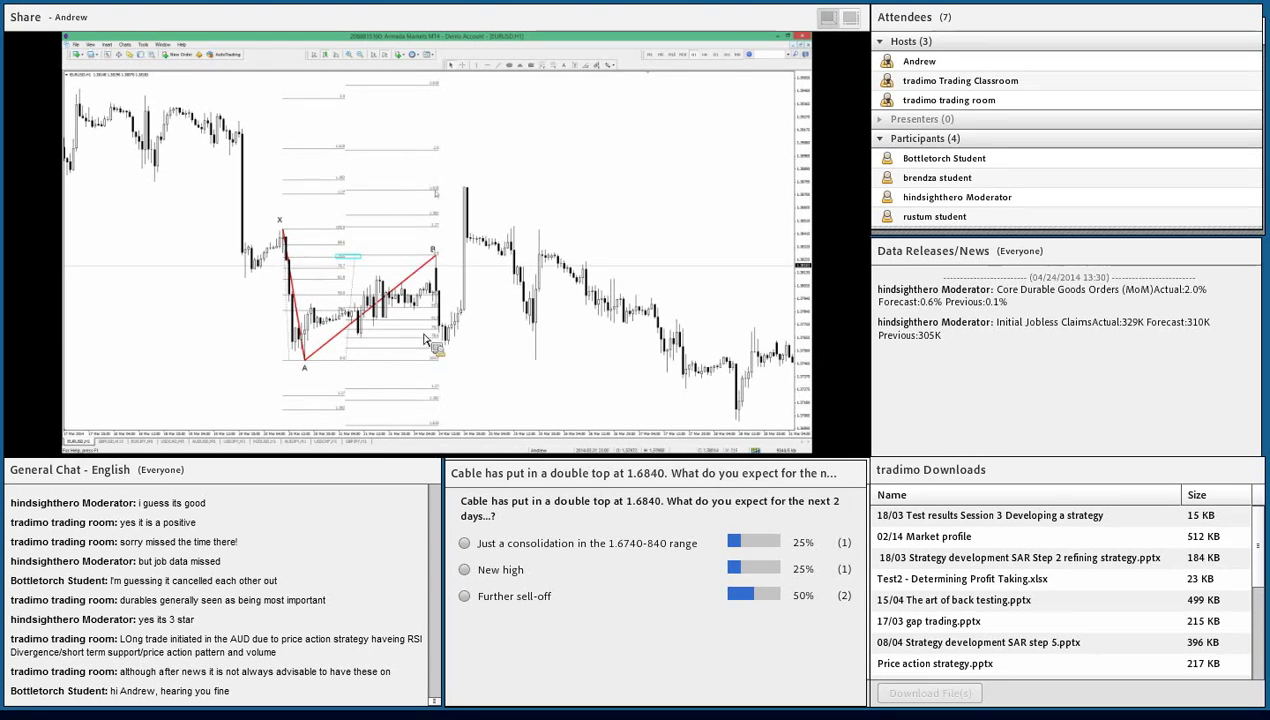
{"action": "middle_click", "coordinate": [428, 440]}
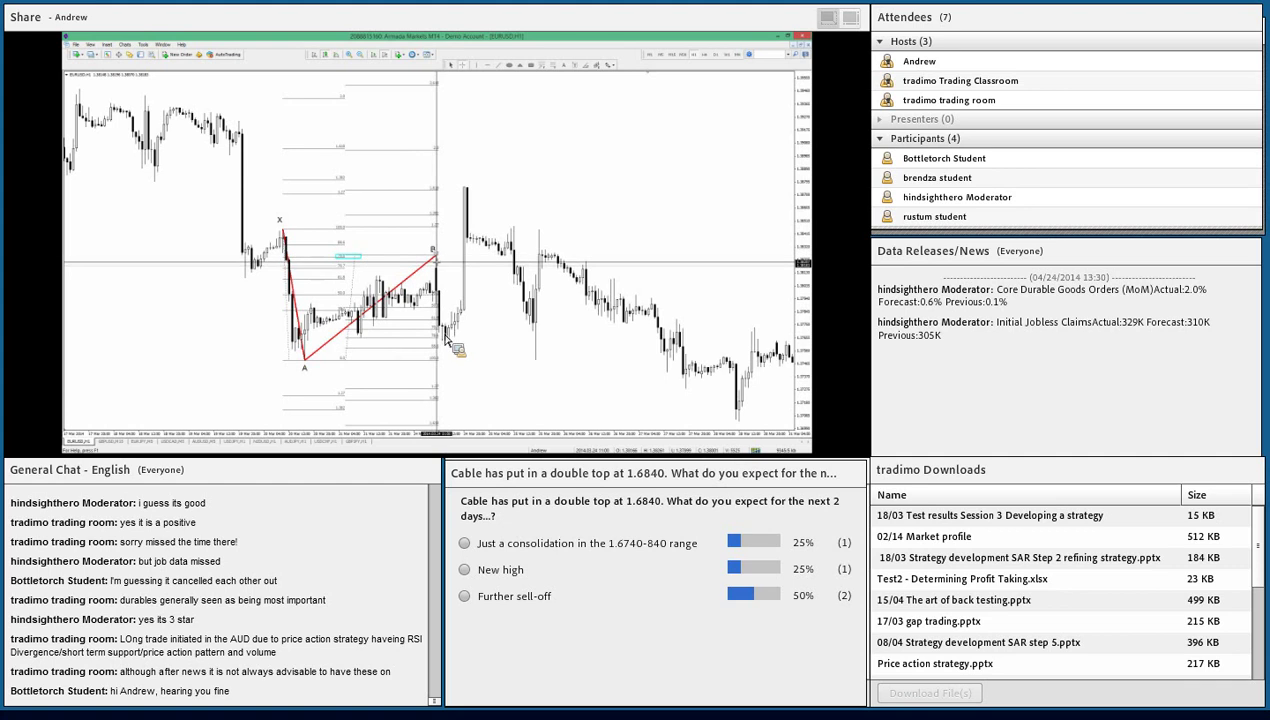
{"action": "mouse_move", "coordinate": [508, 57]}
{"action": "left_mouse_down"}
{"action": "mouse_move", "coordinate": [428, 303]}
{"action": "mouse_move", "coordinate": [444, 267]}
{"action": "mouse_move", "coordinate": [452, 352]}
{"action": "mouse_move", "coordinate": [511, 57]}
{"action": "mouse_move", "coordinate": [556, 64]}
{"action": "mouse_move", "coordinate": [449, 342]}
{"action": "mouse_move", "coordinate": [460, 362]}
{"action": "left_mouse_up"}
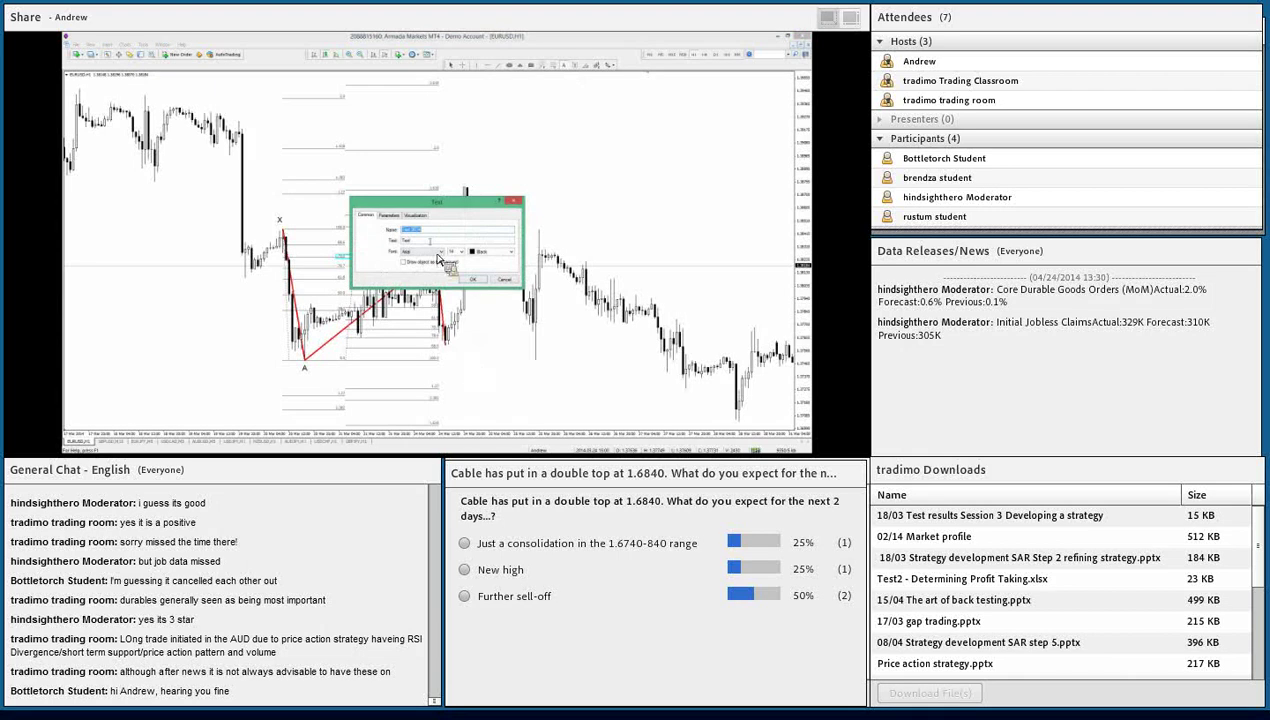
{"action": "type", "text": "C"}
{"action": "key", "text": "Return"}
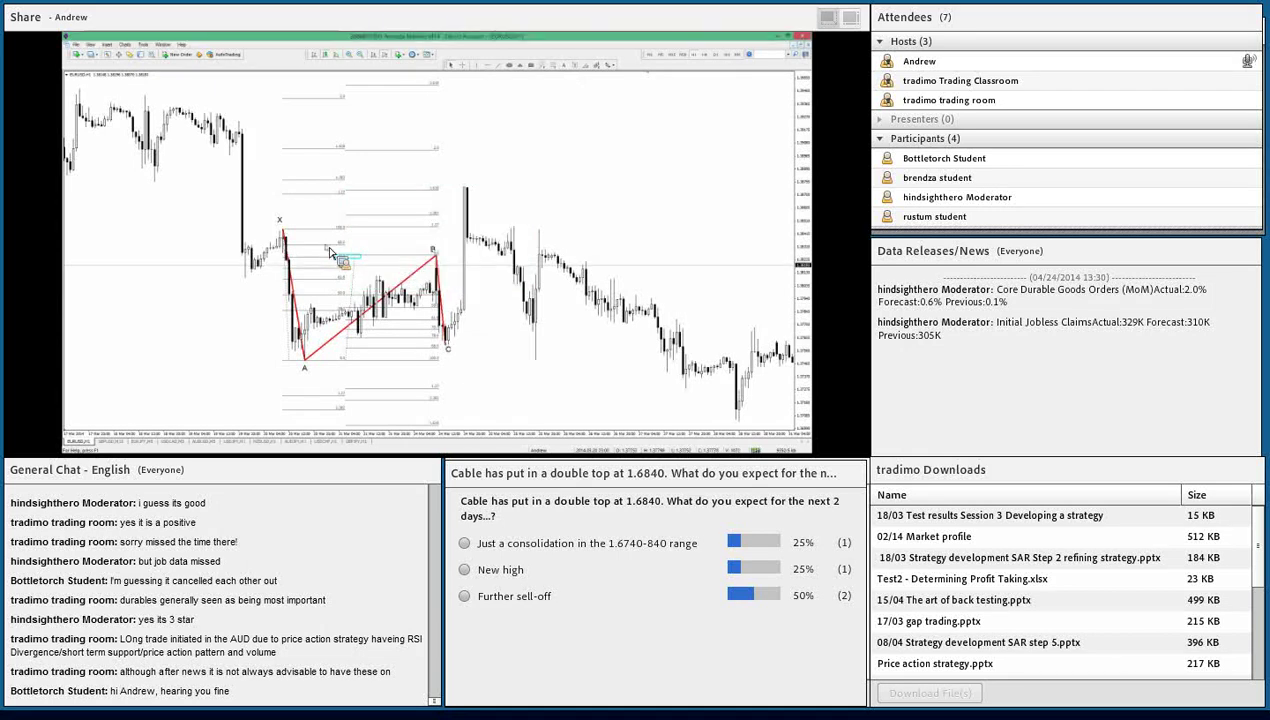
{"action": "mouse_move", "coordinate": [330, 243]}
{"action": "left_mouse_down"}
{"action": "mouse_move", "coordinate": [543, 68]}
{"action": "mouse_move", "coordinate": [308, 364]}
{"action": "mouse_move", "coordinate": [455, 305]}
{"action": "mouse_move", "coordinate": [300, 226]}
{"action": "mouse_move", "coordinate": [426, 248]}
{"action": "mouse_move", "coordinate": [350, 222]}
{"action": "mouse_move", "coordinate": [290, 230]}
{"action": "mouse_move", "coordinate": [330, 322]}
{"action": "mouse_move", "coordinate": [436, 352]}
{"action": "mouse_move", "coordinate": [305, 224]}
{"action": "mouse_move", "coordinate": [282, 236]}
{"action": "mouse_move", "coordinate": [309, 368]}
{"action": "mouse_move", "coordinate": [342, 402]}
{"action": "left_mouse_up"}
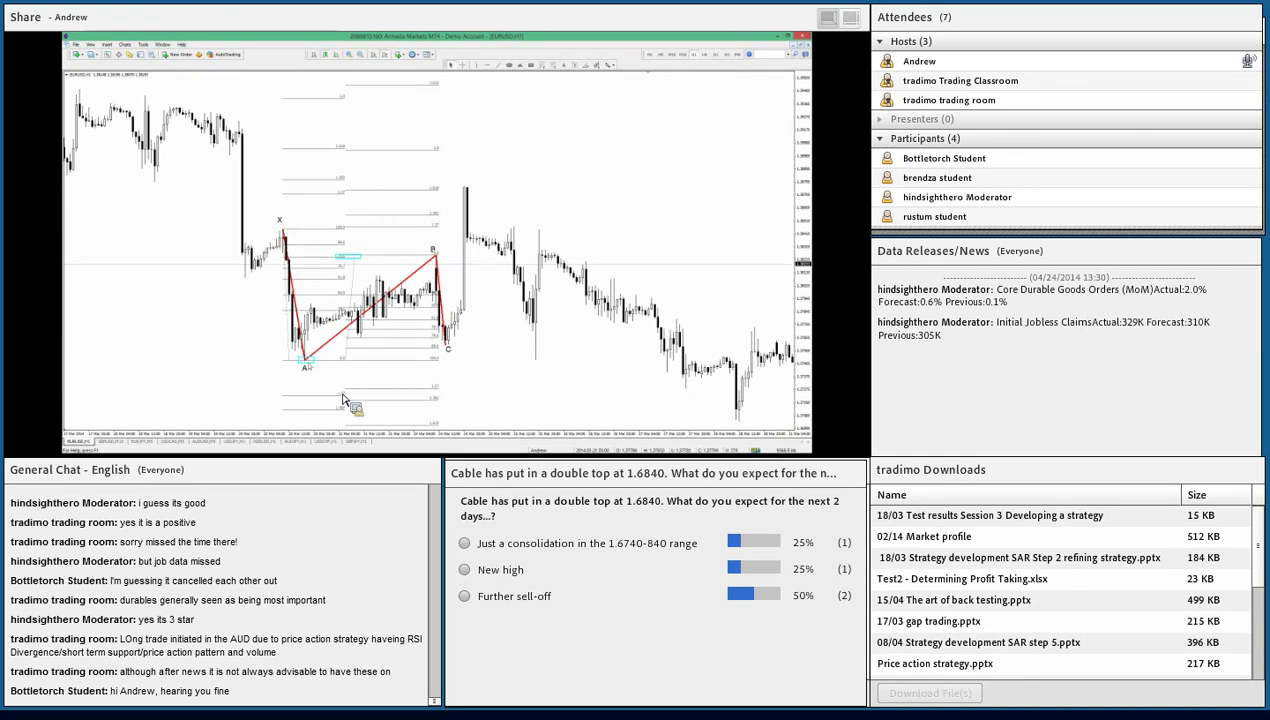
{"action": "right_click", "coordinate": [318, 367]}
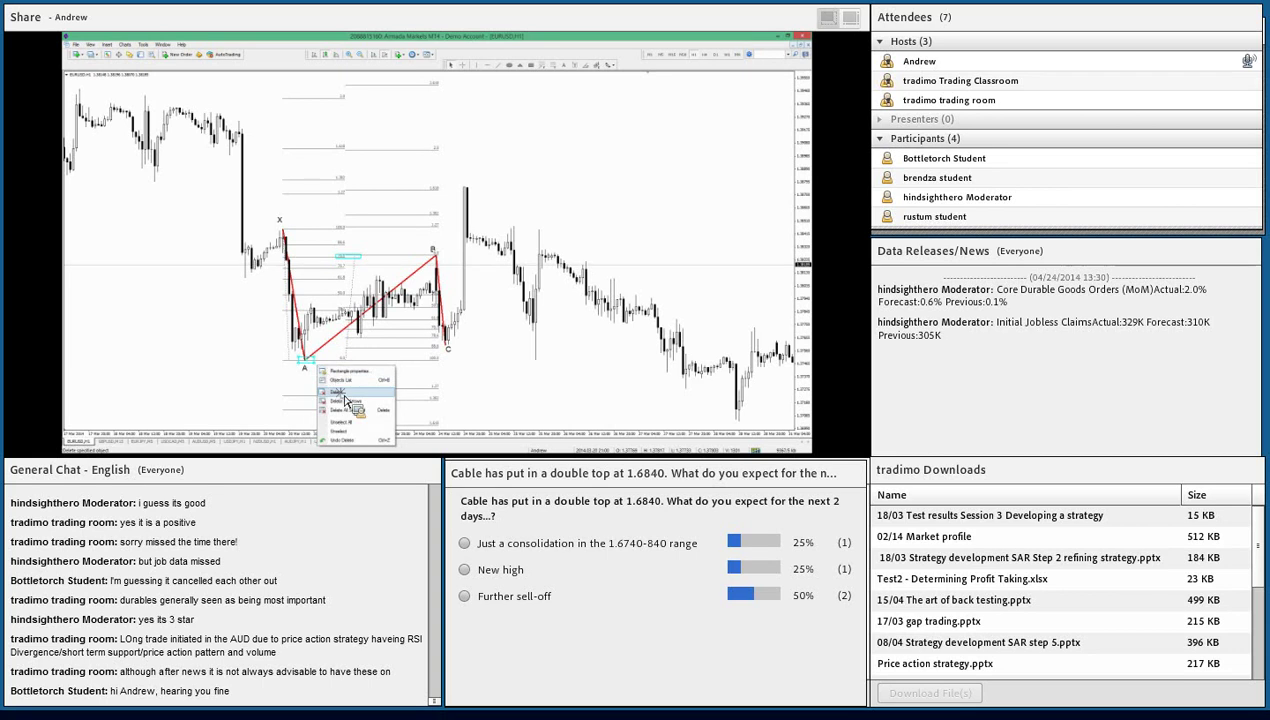
{"action": "left_click", "coordinate": [330, 380]}
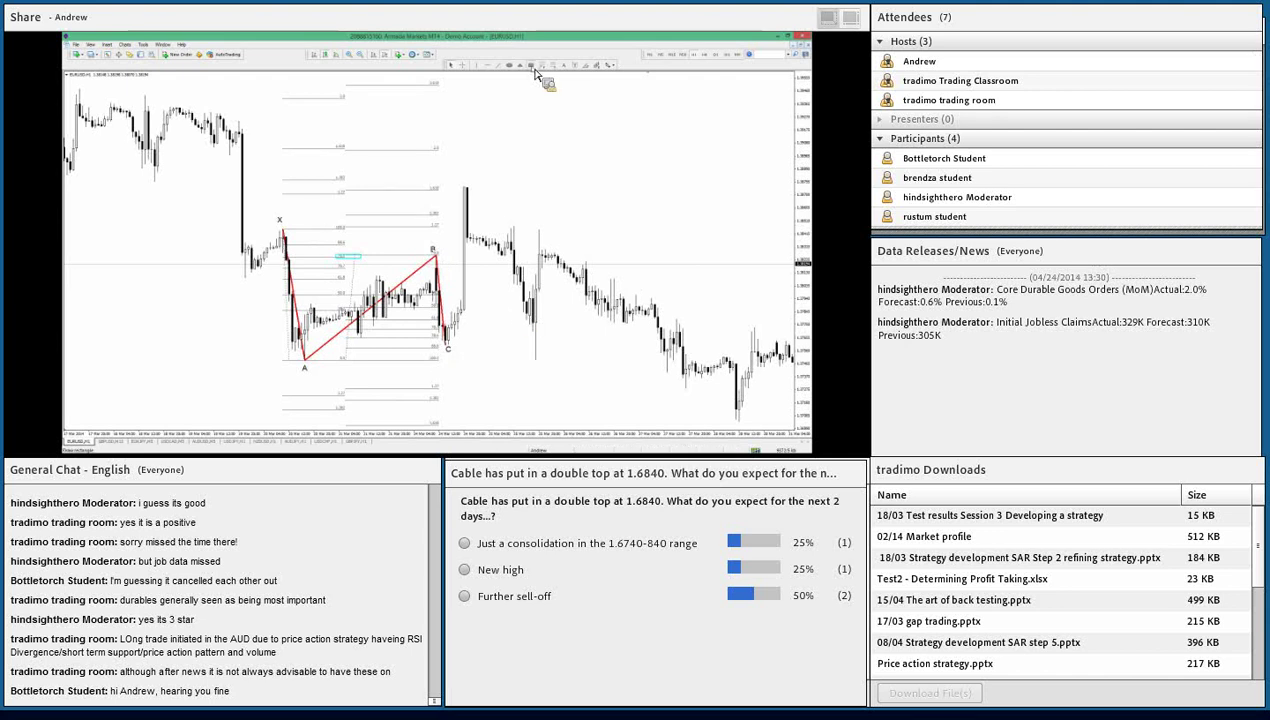
Step: Box the overlapping extension levels above X up to the price spike, and project a Fibonacci expansion from points A, B and C
{"action": "left_click_drag", "start_coordinate": [283, 189], "coordinate": [449, 198]}
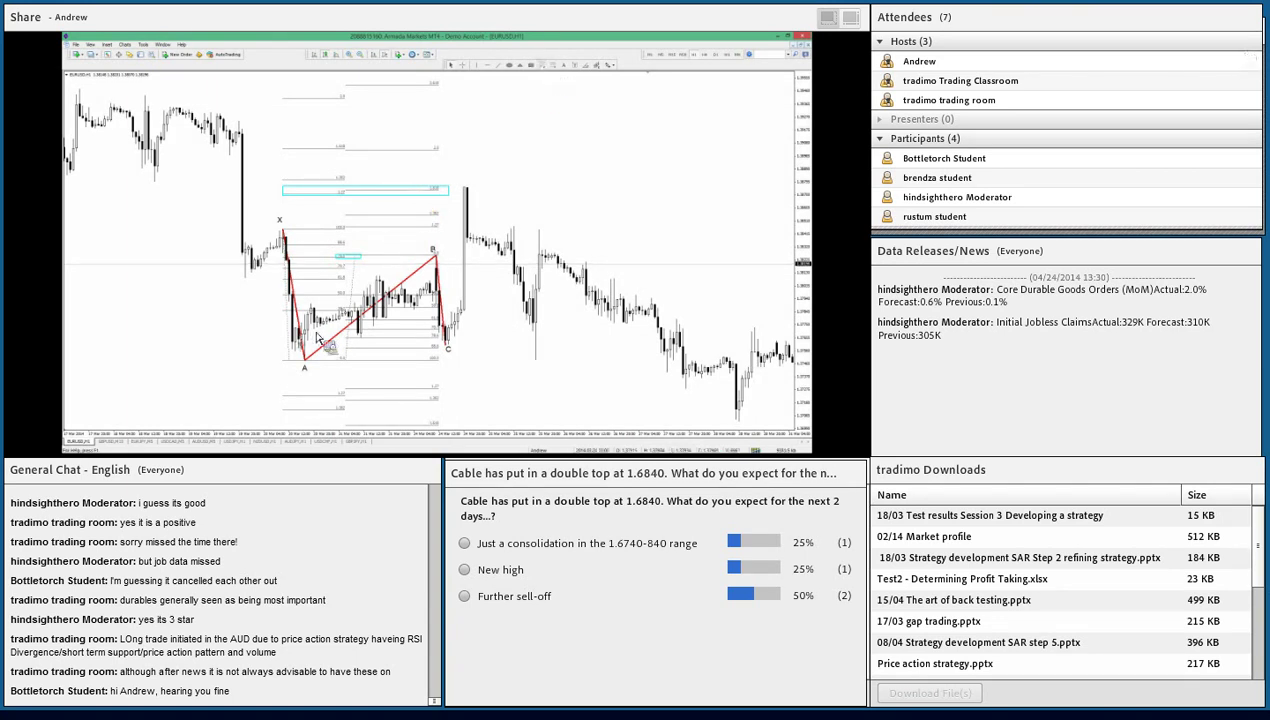
{"action": "left_click_drag", "start_coordinate": [307, 365], "coordinate": [438, 259]}
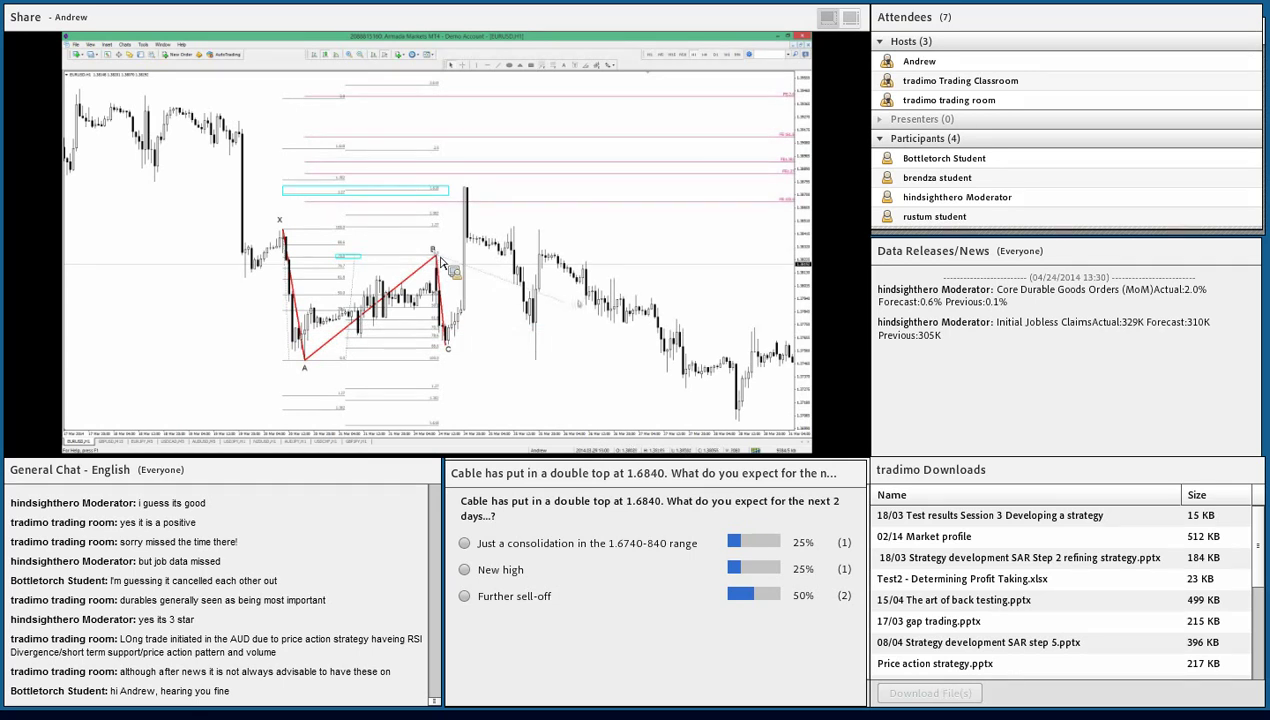
{"action": "left_click", "coordinate": [450, 348]}
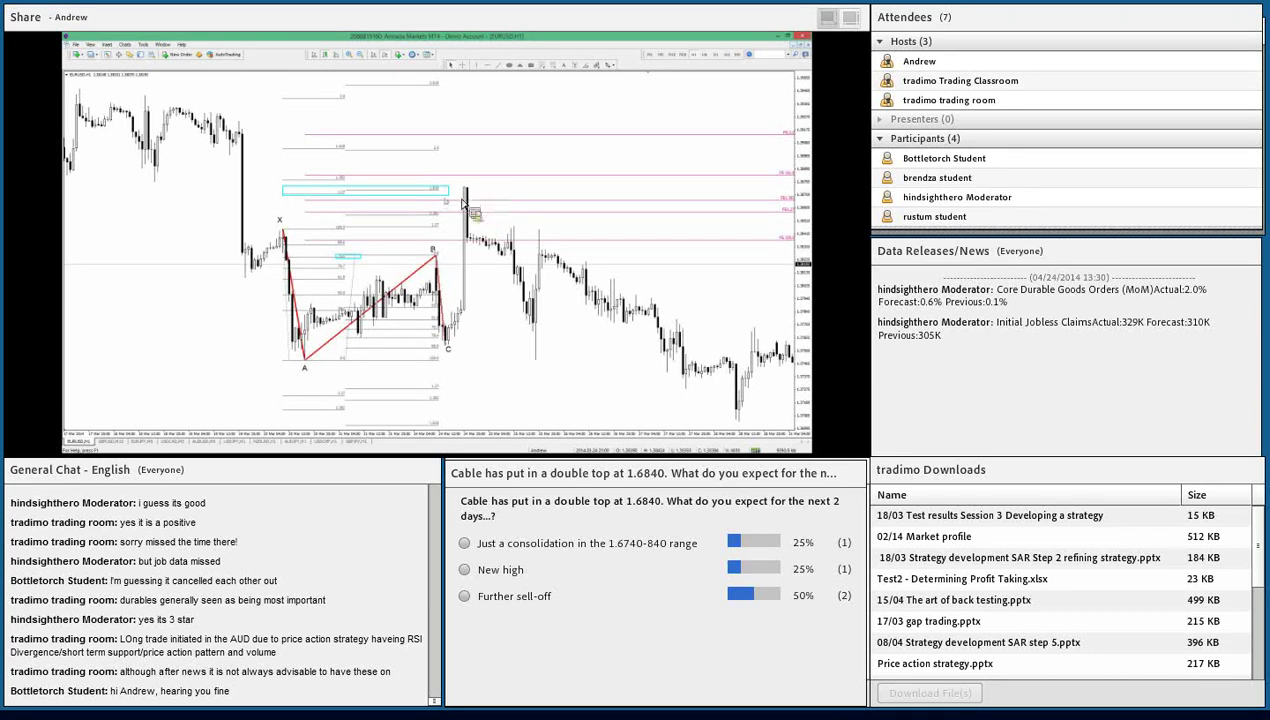
{"action": "left_click_drag", "start_coordinate": [451, 201], "coordinate": [469, 198]}
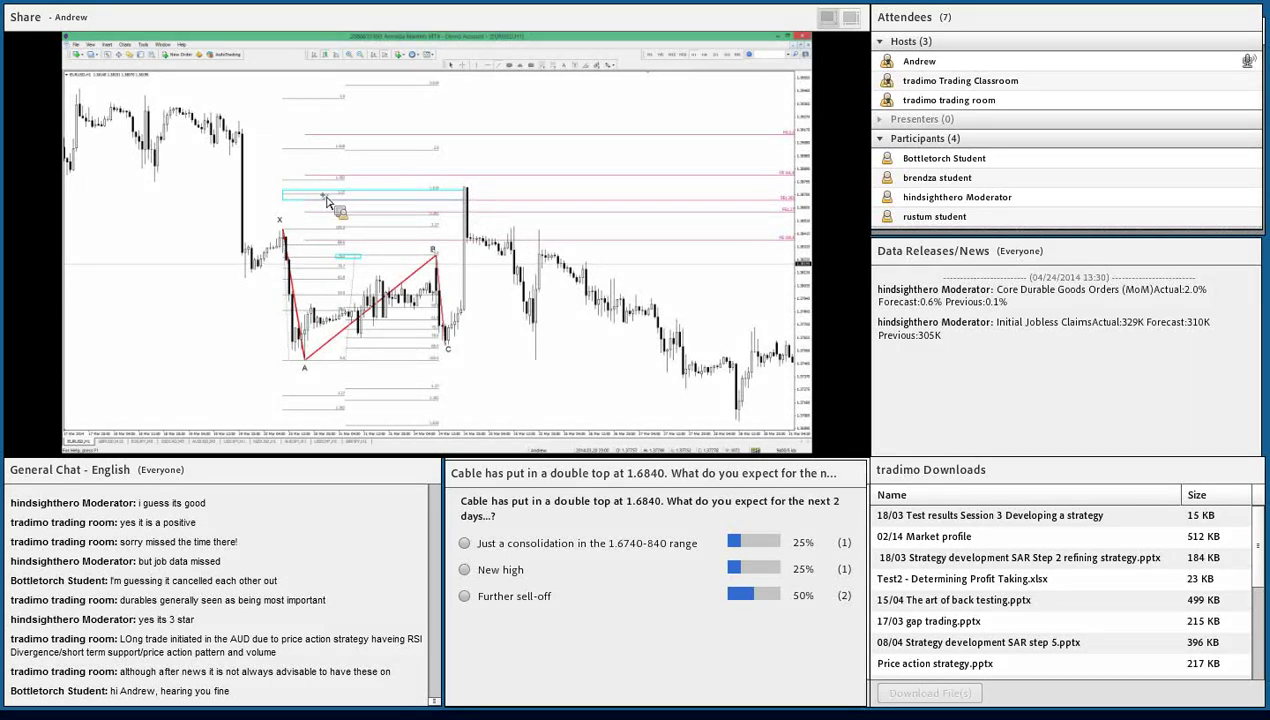
Step: Draw a short horizontal trendline inside the extension zone above X and set its colour to LimeGreen
{"action": "left_click_drag", "start_coordinate": [327, 197], "coordinate": [370, 198]}
{"action": "right_click", "coordinate": [370, 198]}
{"action": "left_click", "coordinate": [400, 206]}
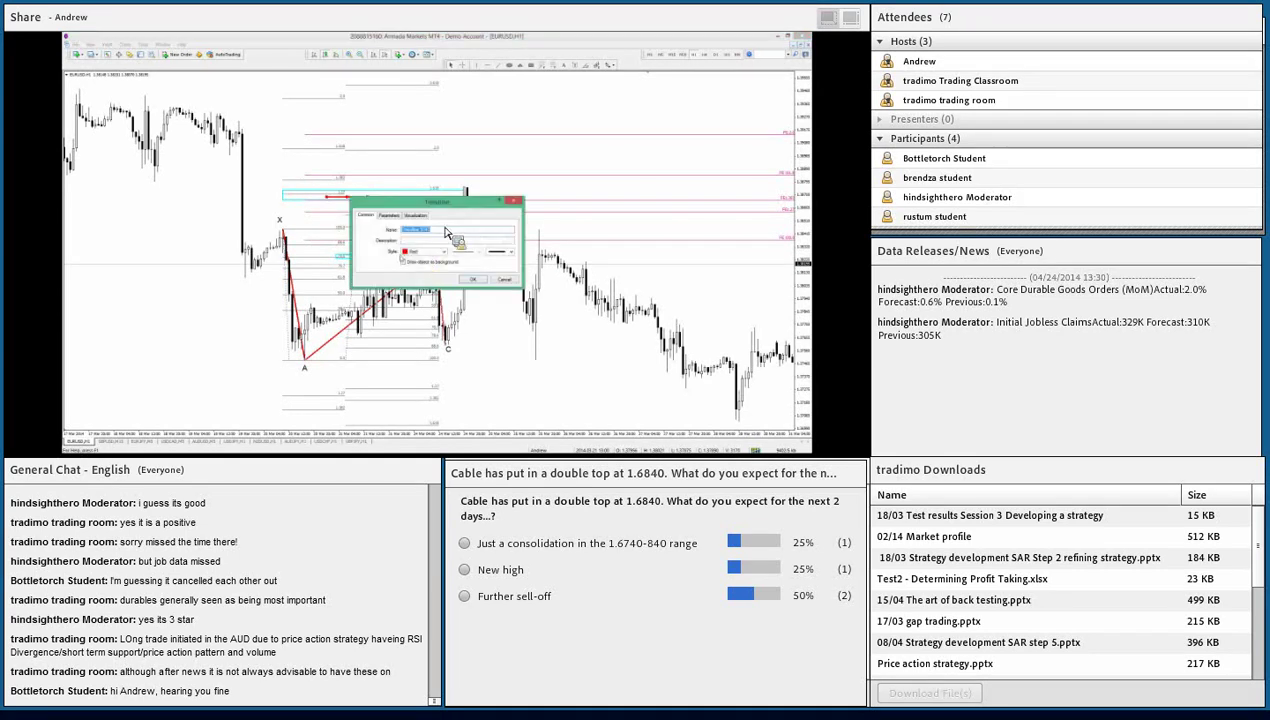
{"action": "left_click", "coordinate": [418, 251]}
{"action": "left_click", "coordinate": [447, 303]}
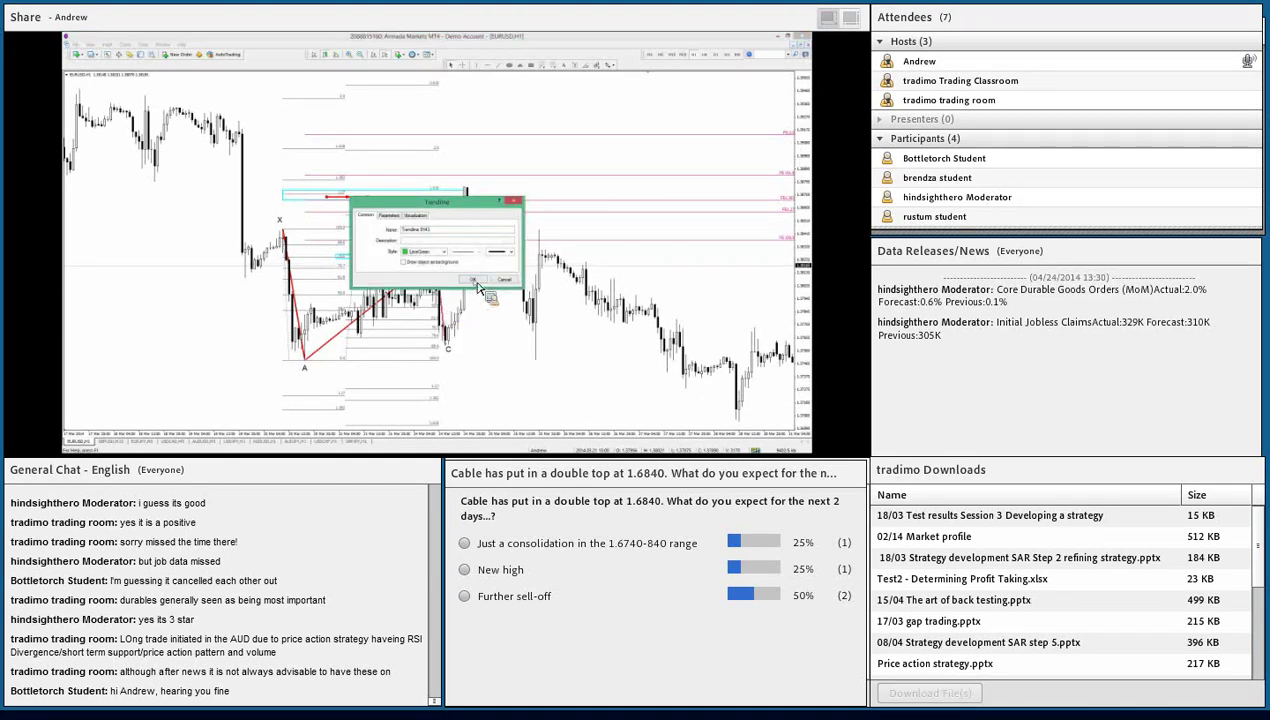
{"action": "left_click", "coordinate": [476, 283]}
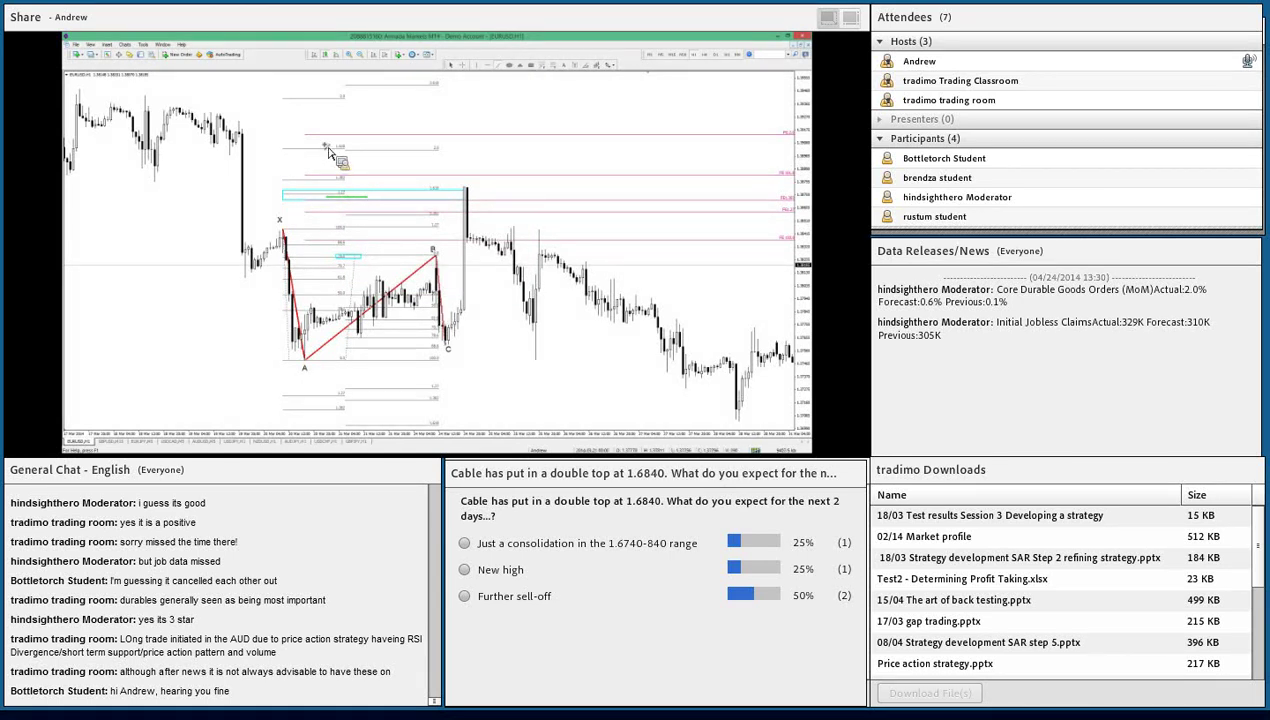
Step: Box the next higher XA extension level and add a short horizontal red trendline just above it
{"action": "mouse_move", "coordinate": [329, 152]}
{"action": "left_mouse_down"}
{"action": "mouse_move", "coordinate": [286, 148]}
{"action": "mouse_move", "coordinate": [348, 151]}
{"action": "left_mouse_up"}
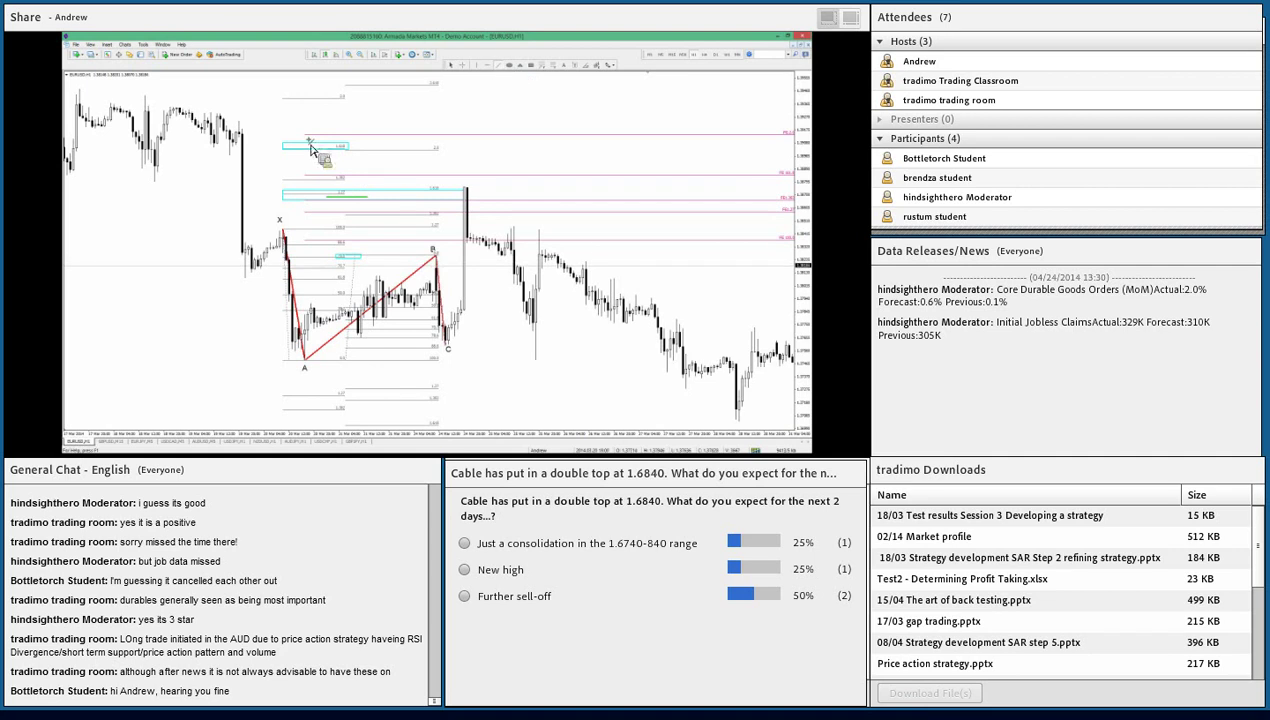
{"action": "left_click_drag", "start_coordinate": [302, 137], "coordinate": [344, 138]}
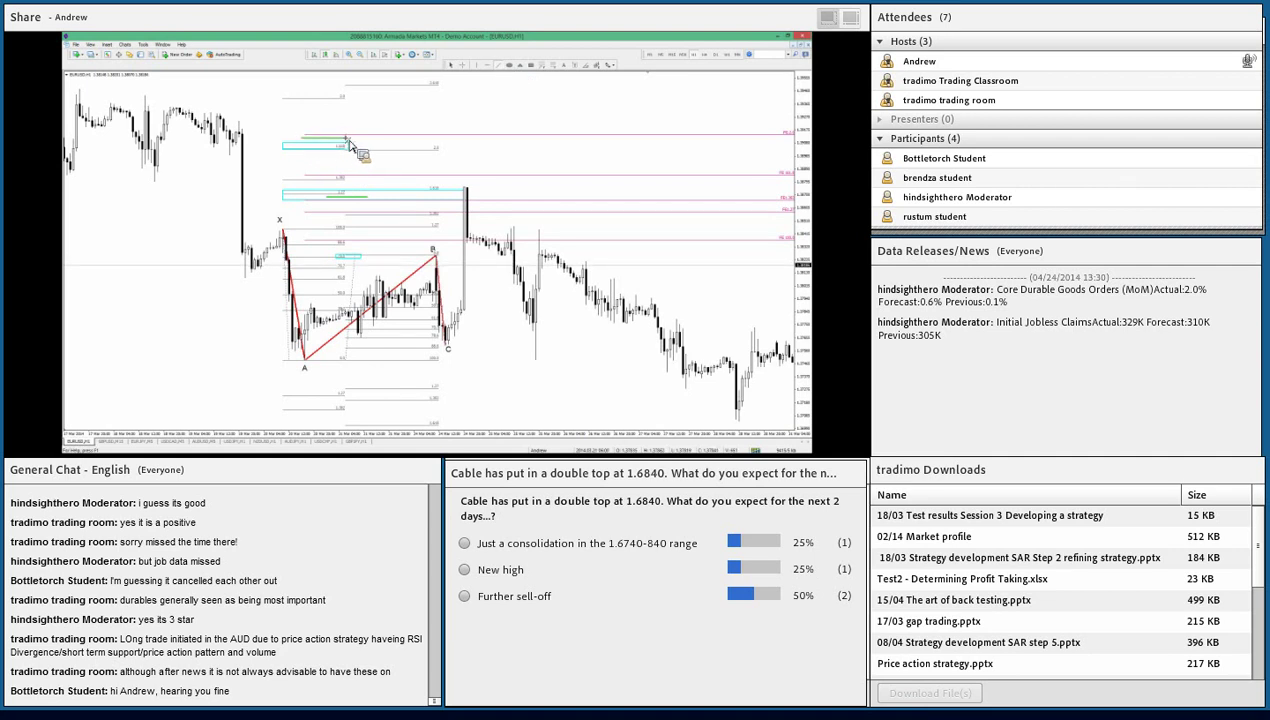
{"action": "right_click", "coordinate": [349, 142]}
{"action": "left_click", "coordinate": [378, 143]}
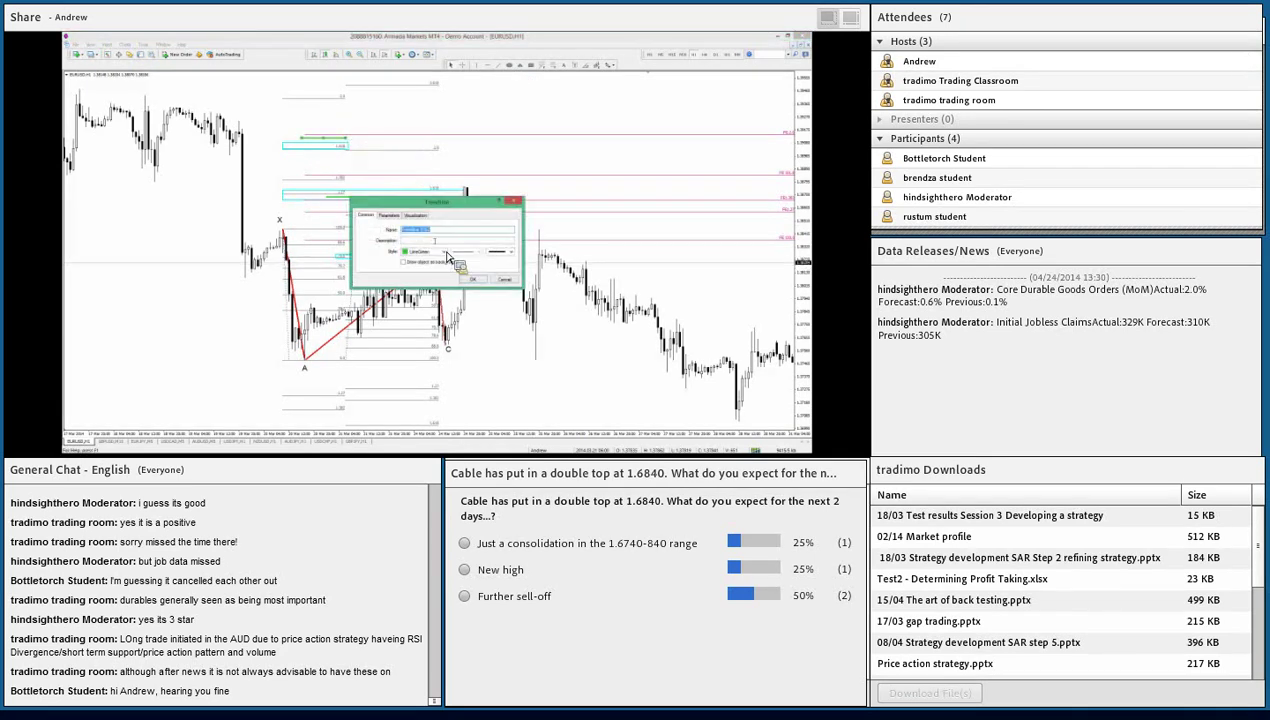
{"action": "left_click", "coordinate": [440, 251]}
{"action": "left_click", "coordinate": [462, 313]}
{"action": "left_click", "coordinate": [480, 279]}
{"action": "double_click", "coordinate": [346, 138]}
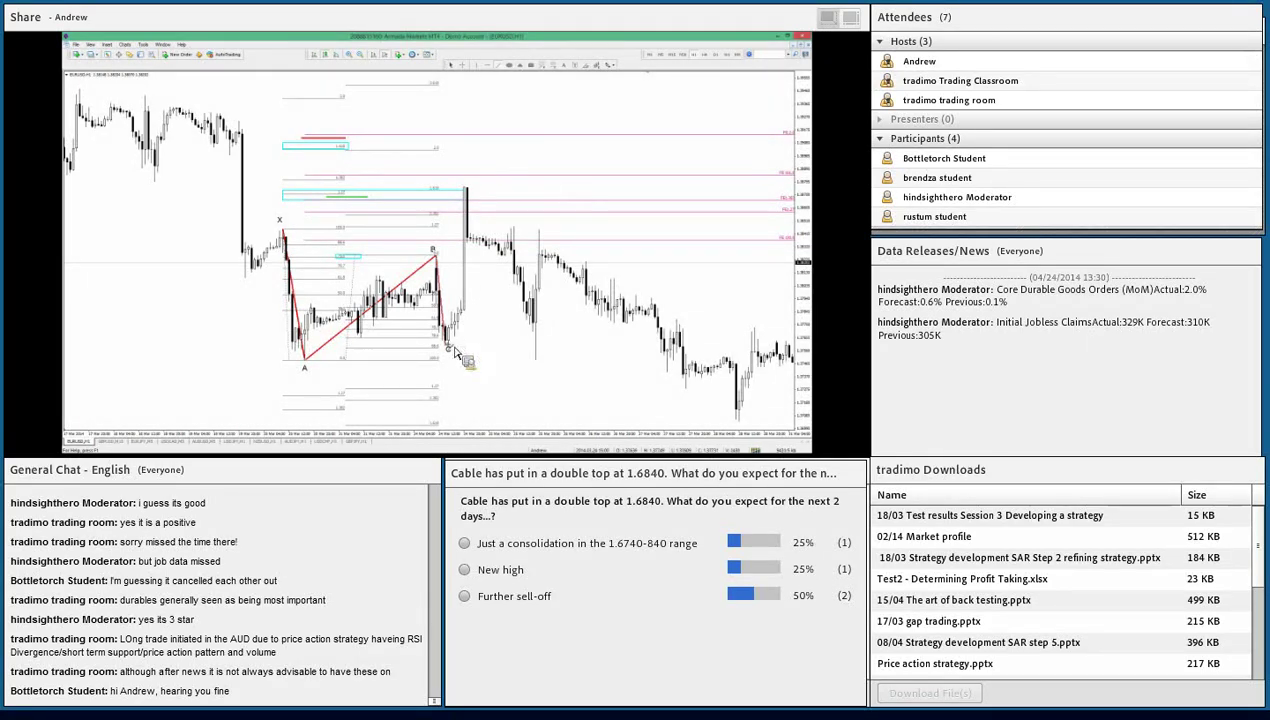
Step: Draw the red CD leg from C up to the spike high at the extension zone
{"action": "left_click_drag", "start_coordinate": [464, 344], "coordinate": [475, 190]}
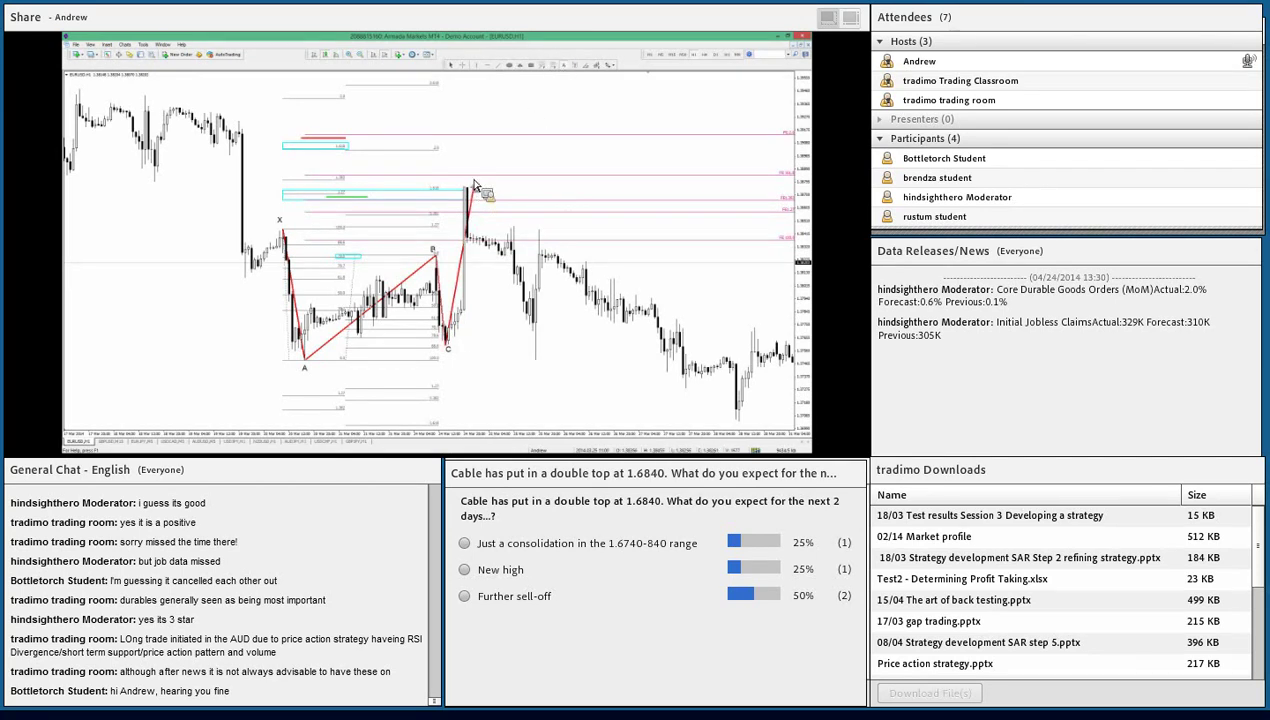
Step: Label the spike high D and draw a thin Magenta trendline from A up to D
{"action": "left_click", "coordinate": [475, 188]}
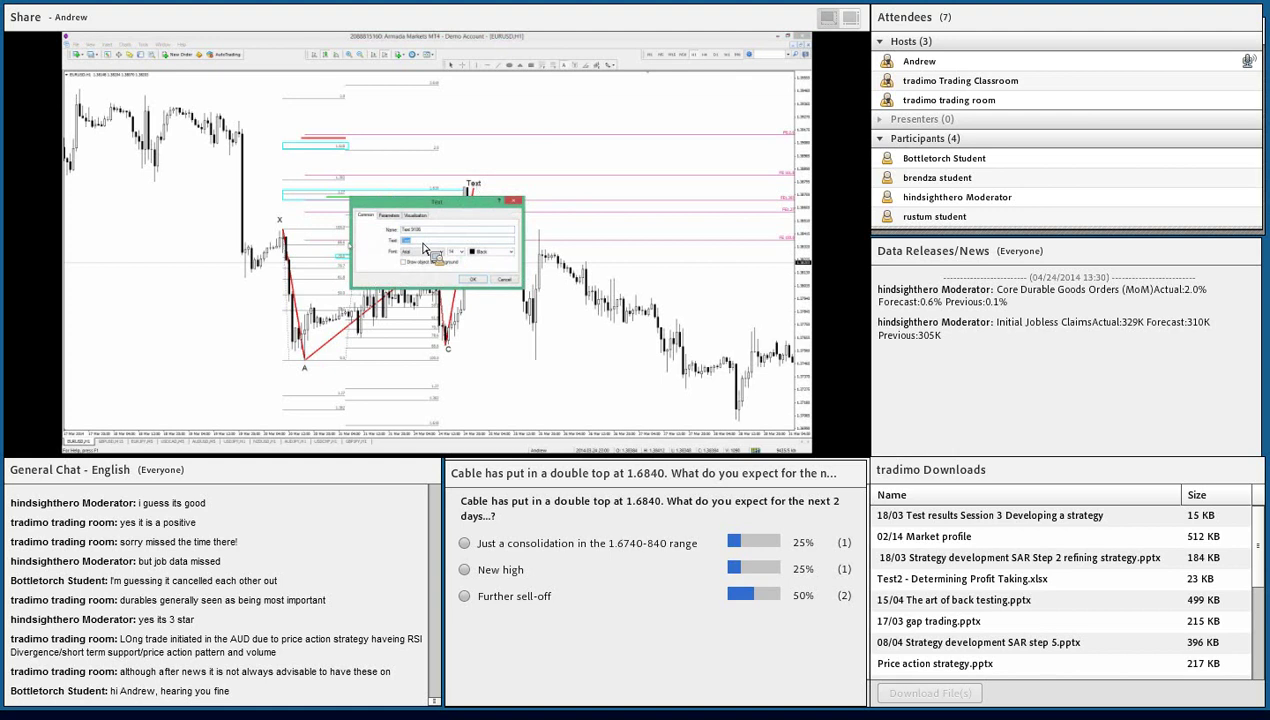
{"action": "left_click", "coordinate": [473, 279]}
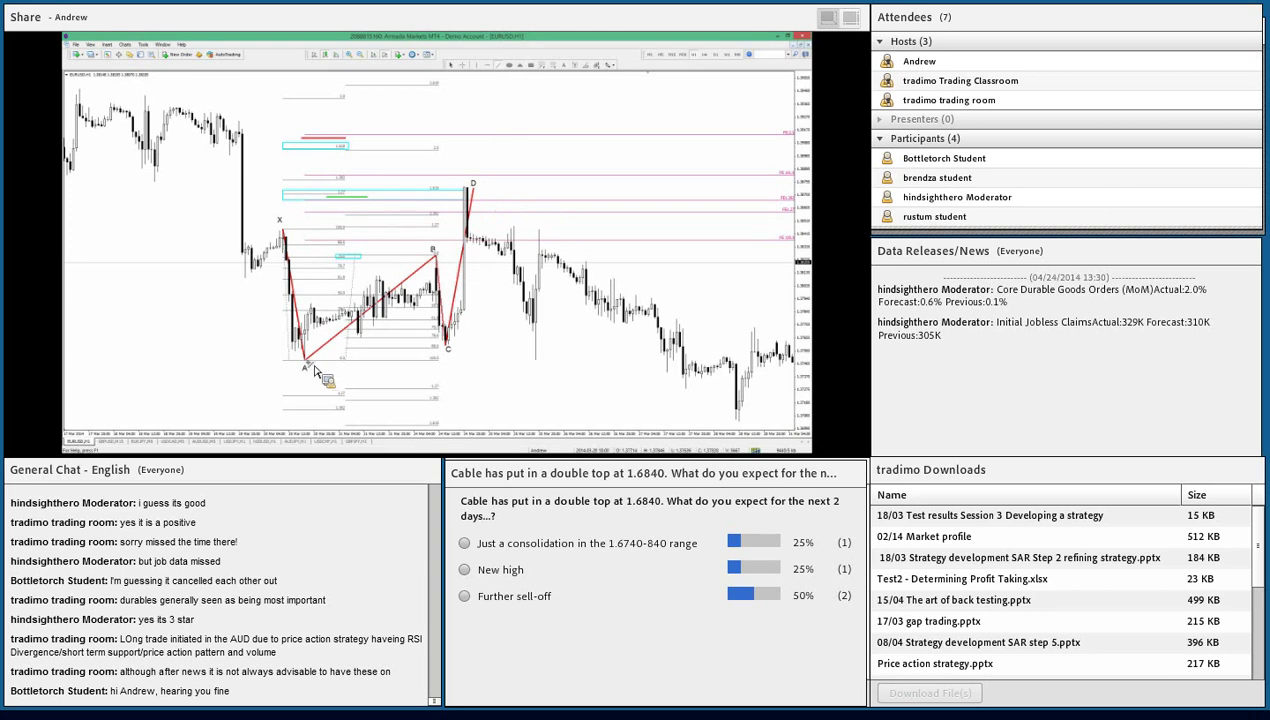
{"action": "mouse_move", "coordinate": [305, 358]}
{"action": "left_mouse_down"}
{"action": "mouse_move", "coordinate": [420, 254]}
{"action": "mouse_move", "coordinate": [468, 181]}
{"action": "mouse_move", "coordinate": [470, 201]}
{"action": "left_mouse_up"}
{"action": "right_click", "coordinate": [470, 201]}
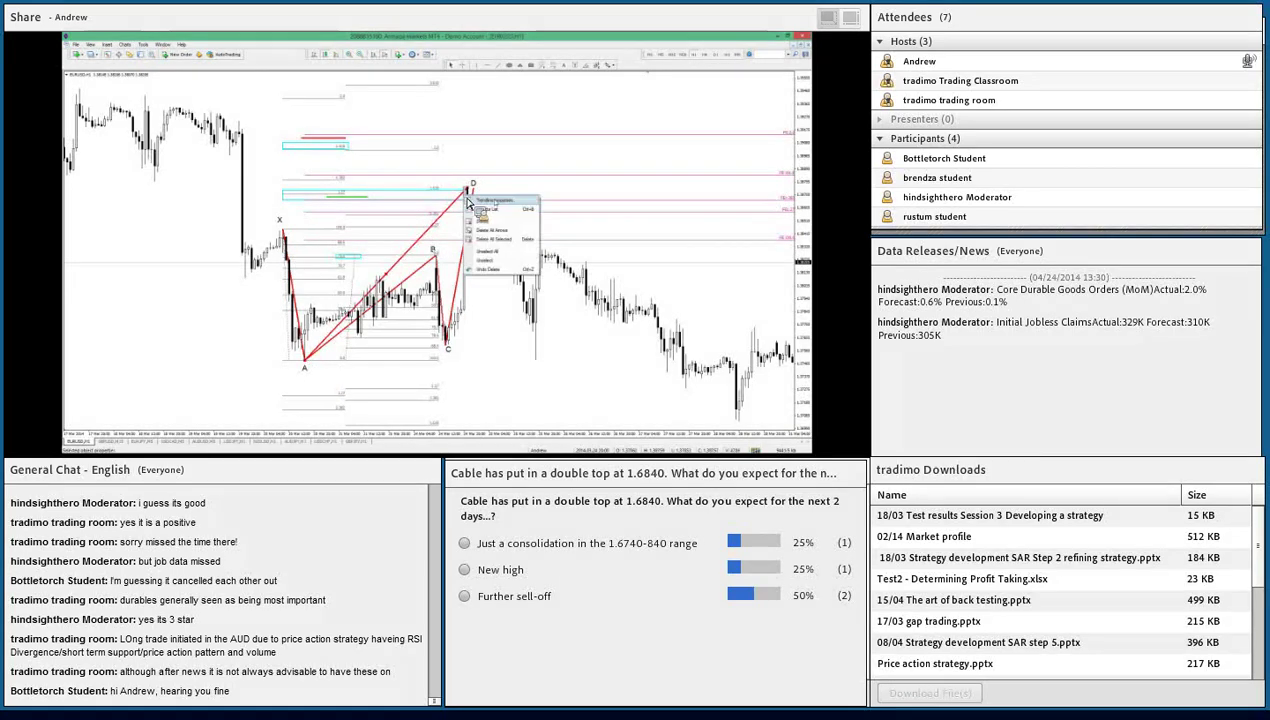
{"action": "left_click", "coordinate": [492, 200]}
{"action": "left_click", "coordinate": [442, 251]}
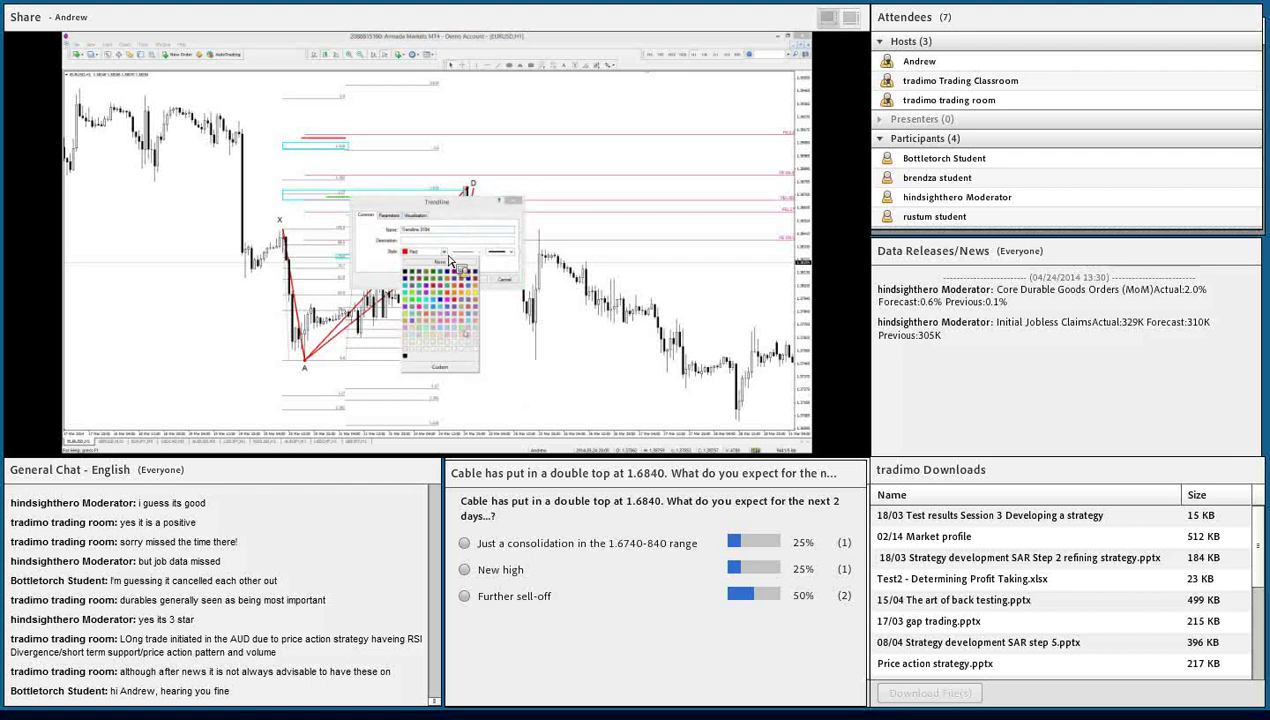
{"action": "left_click", "coordinate": [447, 305]}
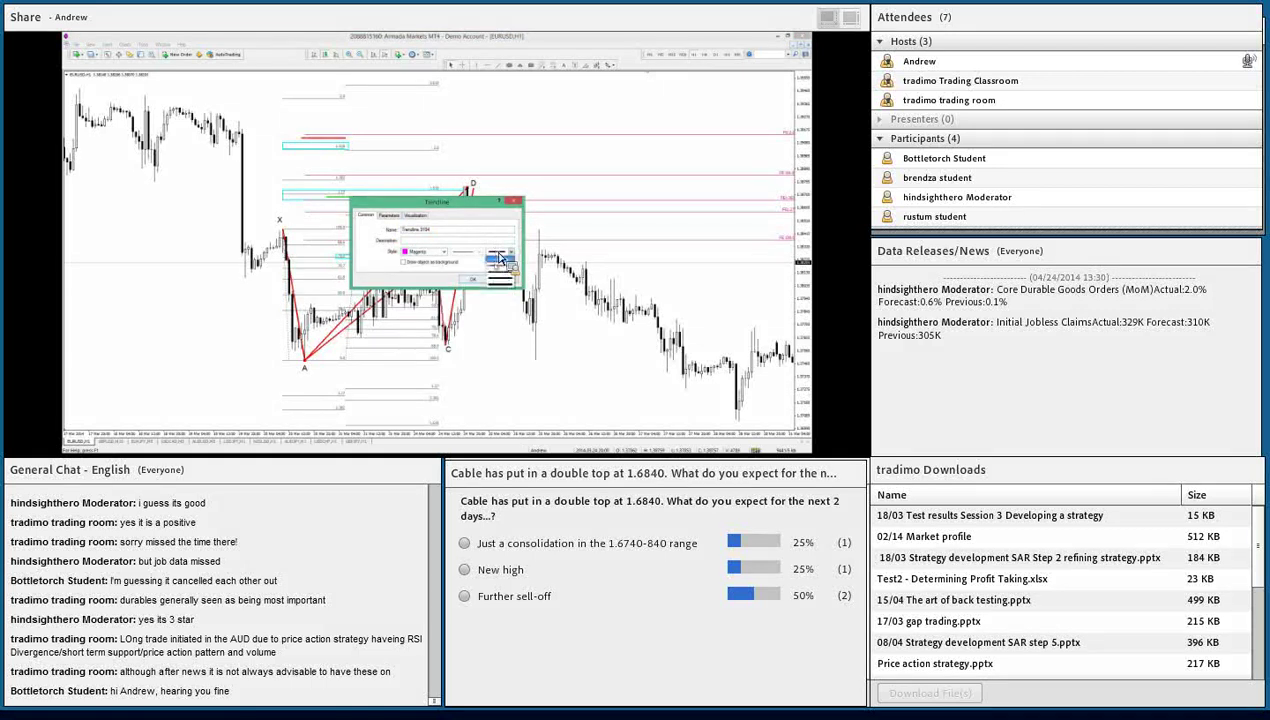
{"action": "left_click", "coordinate": [473, 279]}
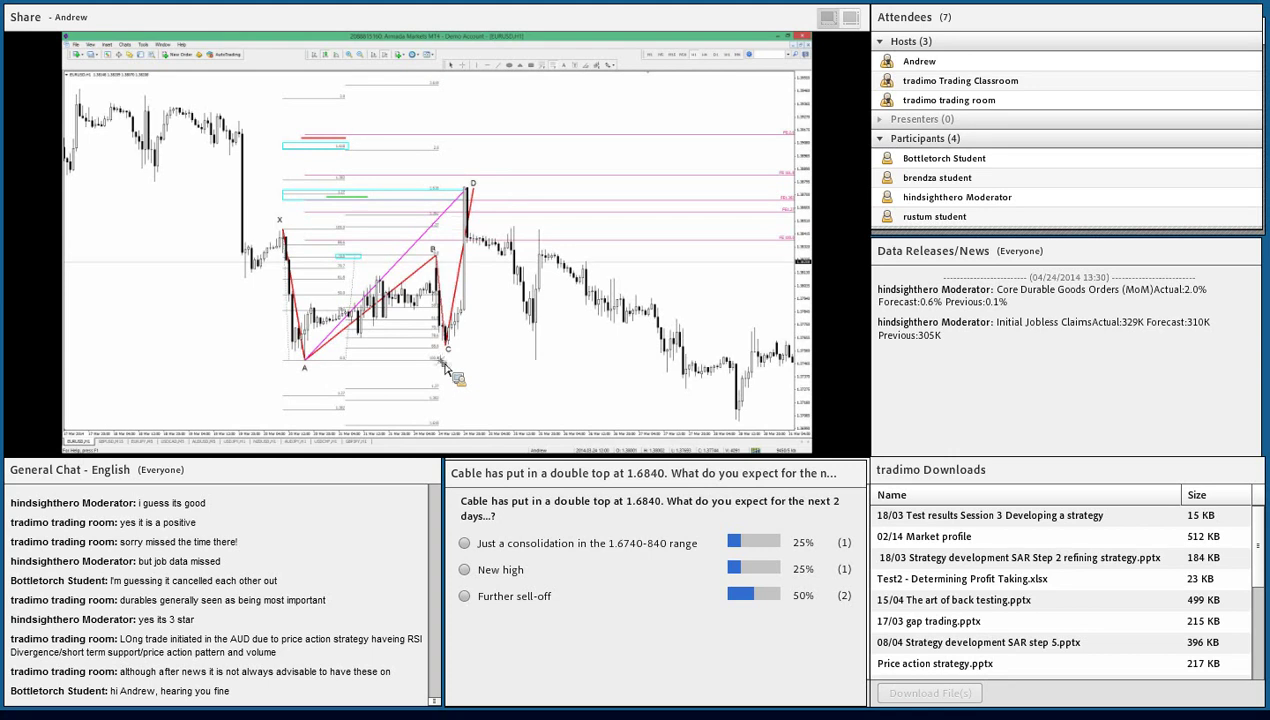
Step: Apply a Fibonacci retracement to the A-to-D move and shift the red stop line down onto the green entry line
{"action": "left_click_drag", "start_coordinate": [445, 365], "coordinate": [447, 190]}
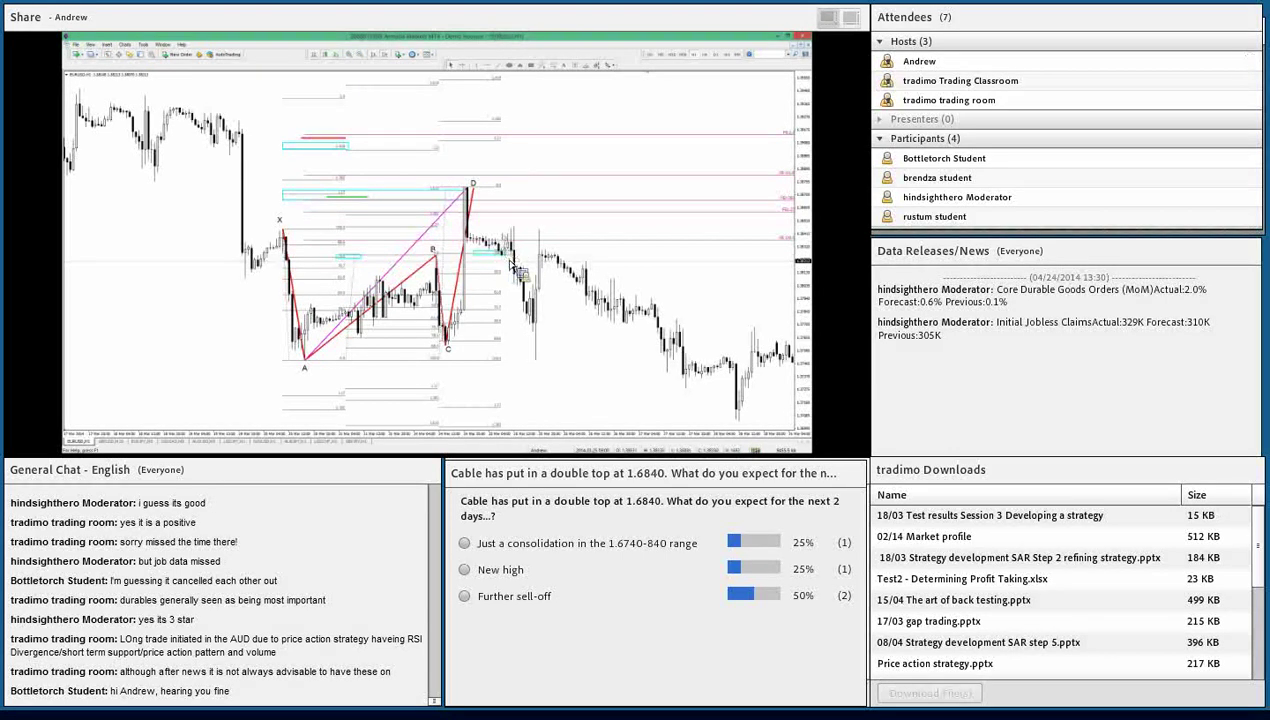
{"action": "middle_click", "coordinate": [322, 146]}
{"action": "left_click_drag", "start_coordinate": [322, 146], "coordinate": [359, 205]}
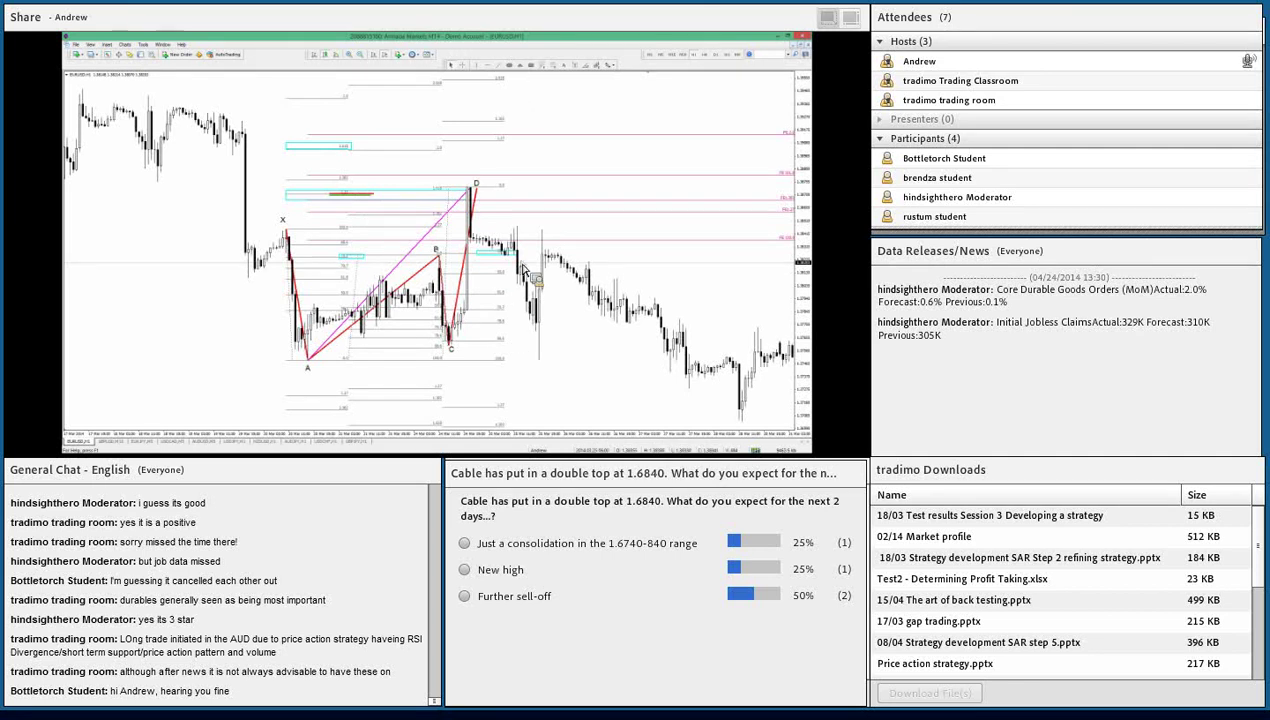
Step: Move the small target box down to the deeper A-to-D retracement level and measure from it to the entry line
{"action": "left_click_drag", "start_coordinate": [510, 256], "coordinate": [509, 299]}
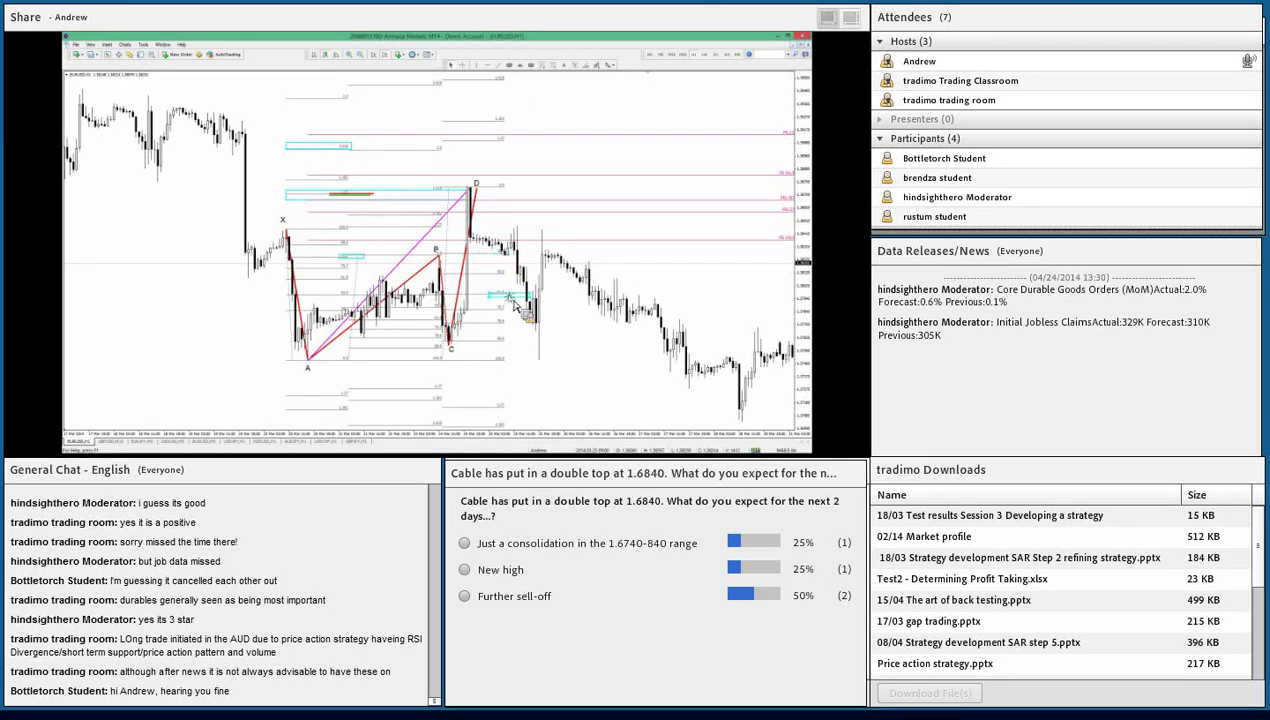
{"action": "middle_click", "coordinate": [517, 302]}
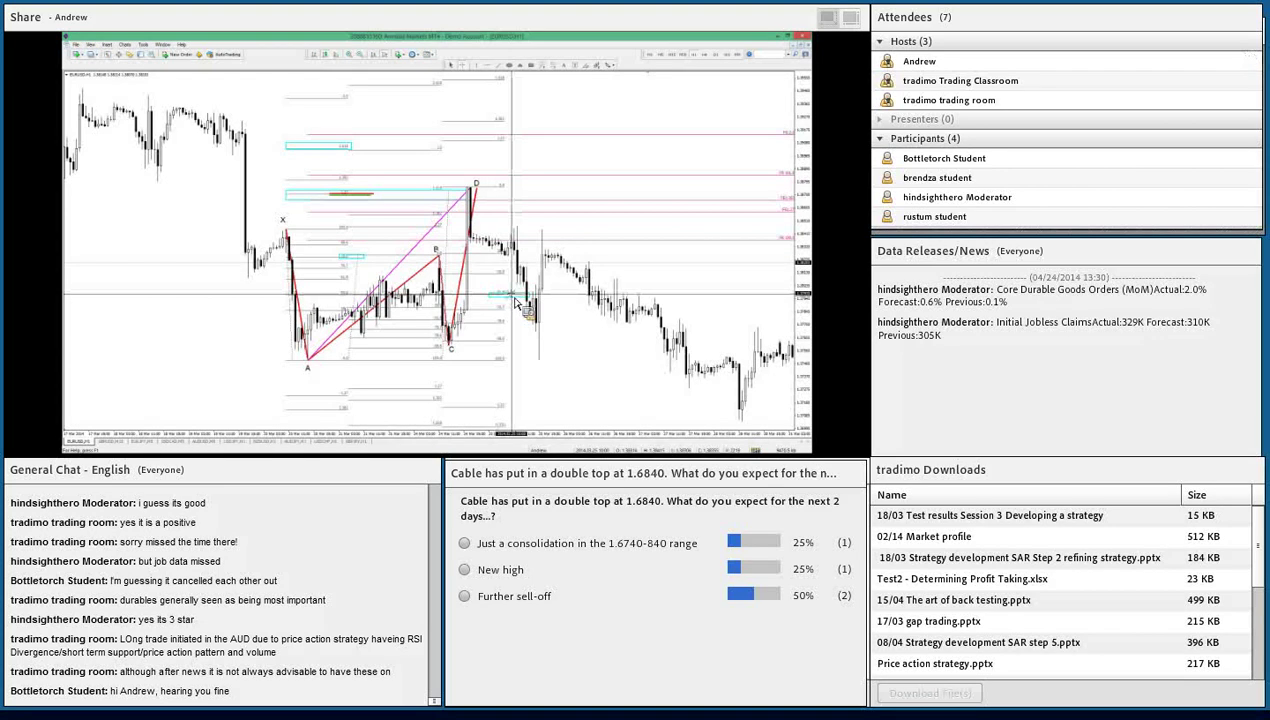
{"action": "left_click_drag", "start_coordinate": [518, 304], "coordinate": [341, 201]}
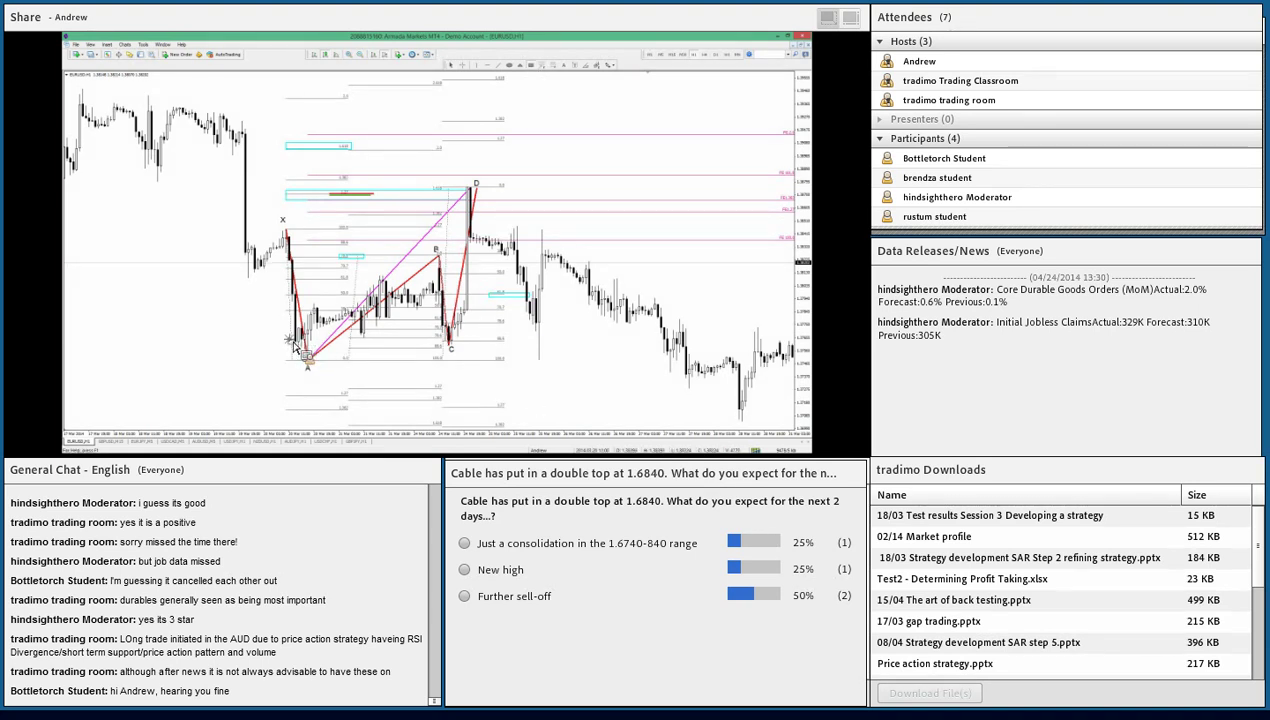
Step: Box the deep retracement level near C and the 1.27 extension level below A as further price targets
{"action": "left_click_drag", "start_coordinate": [289, 340], "coordinate": [558, 345]}
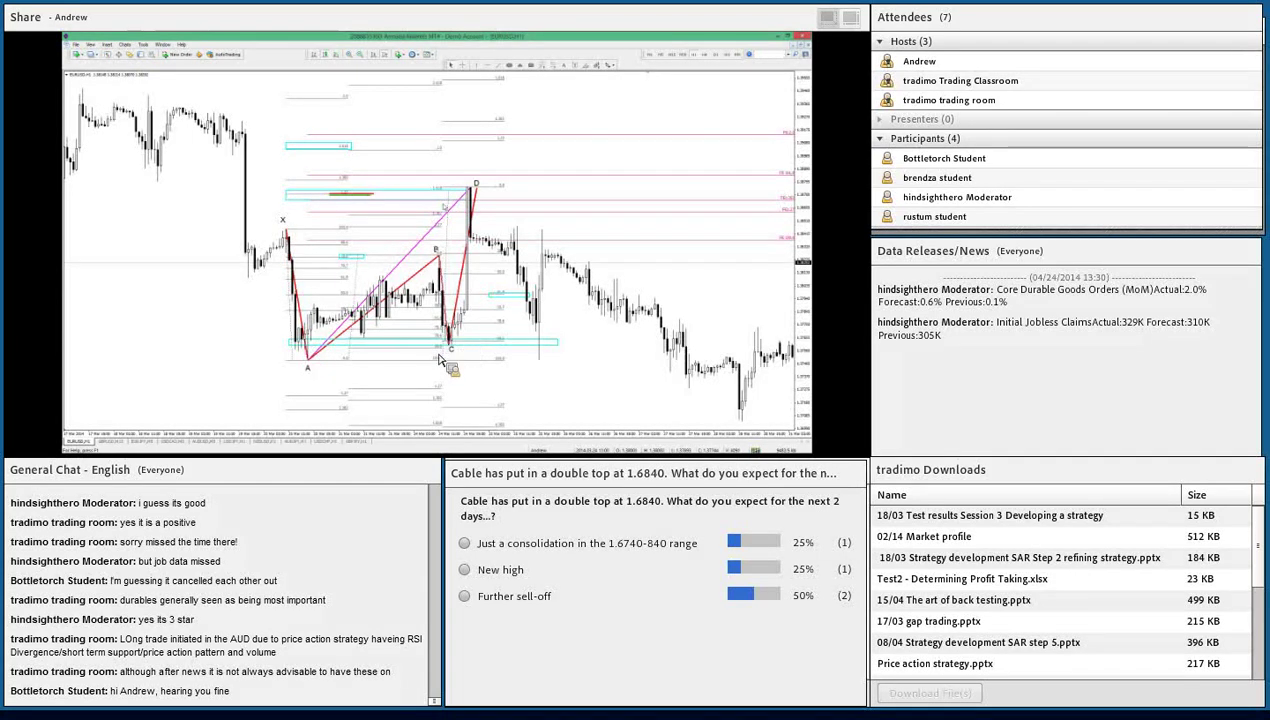
{"action": "middle_click", "coordinate": [463, 194]}
{"action": "left_click_drag", "start_coordinate": [466, 200], "coordinate": [514, 353]}
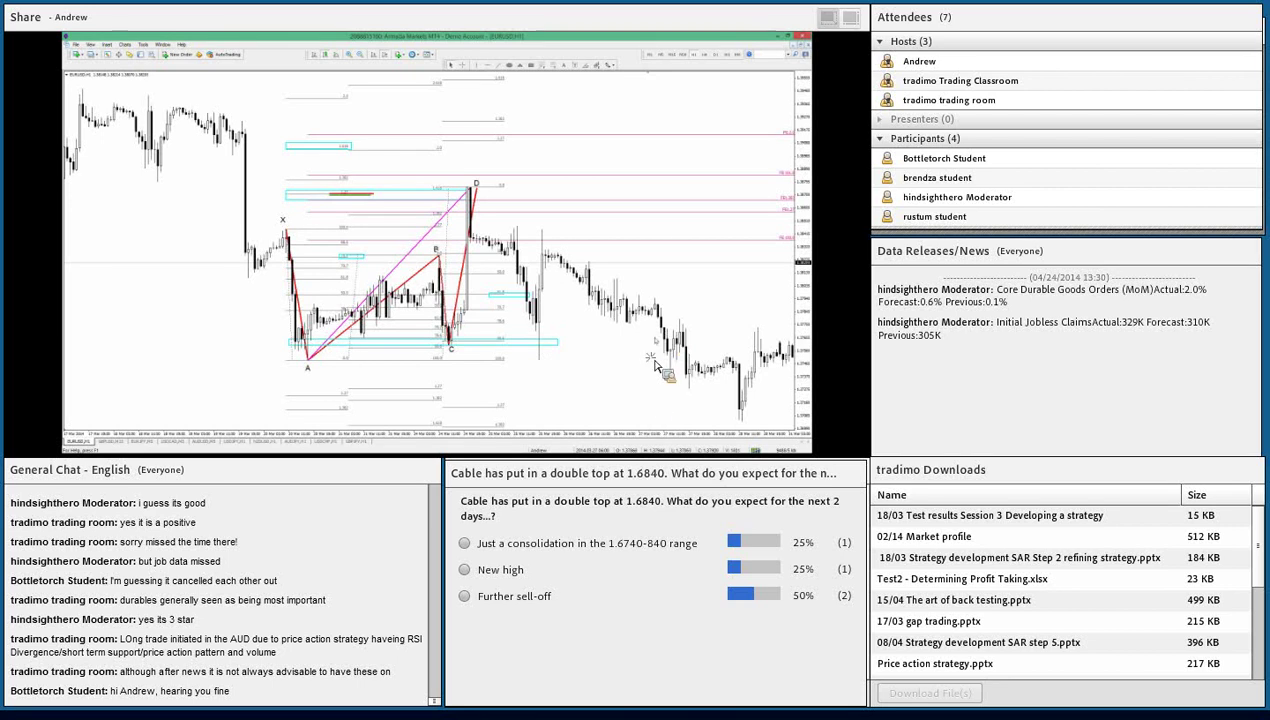
{"action": "scroll", "coordinate": [640, 343], "scroll_direction": "down", "scroll_amount": 3}
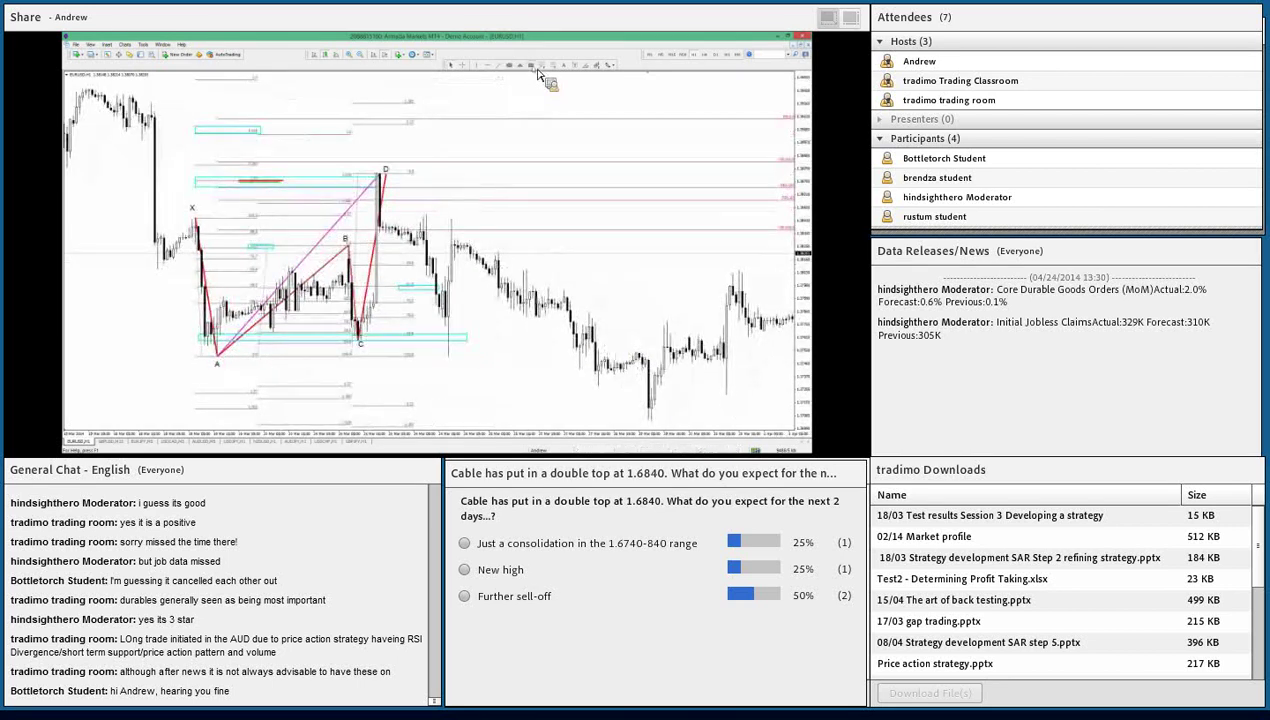
{"action": "left_click_drag", "start_coordinate": [360, 400], "coordinate": [681, 408]}
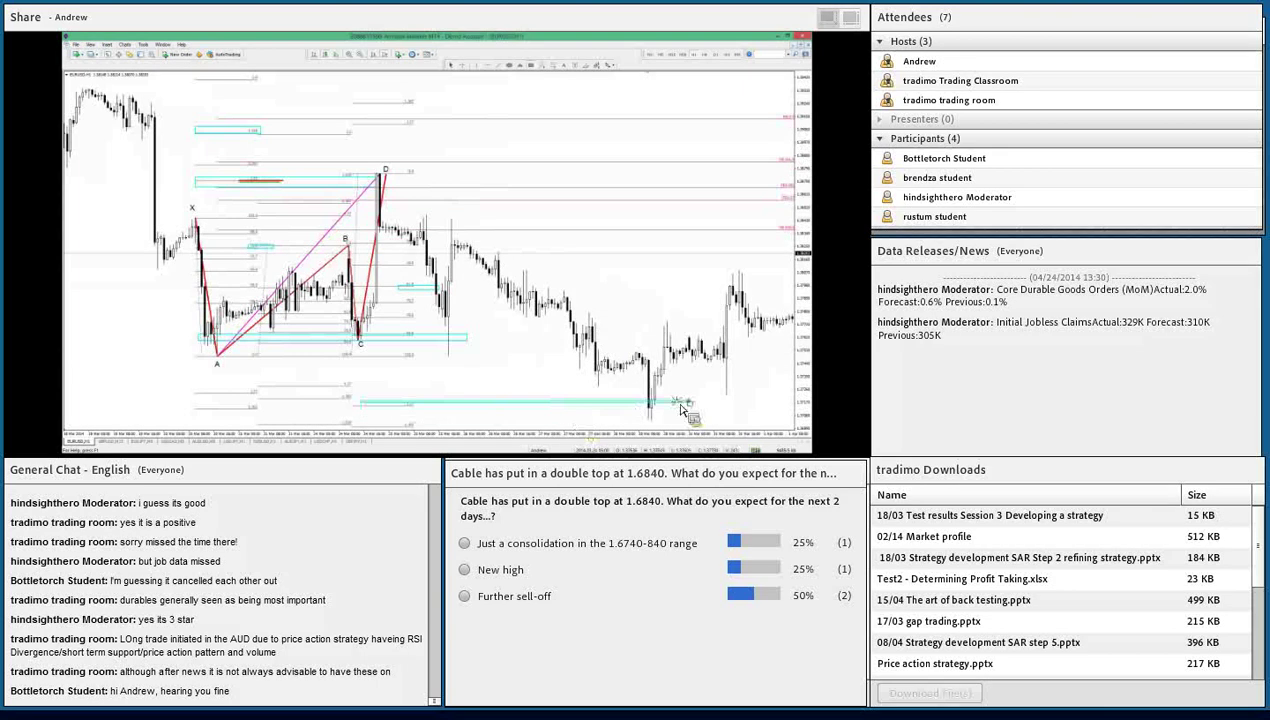
Step: Measure from the lowest target box back to the entry line and examine the price action around the low it reaches
{"action": "scroll", "coordinate": [640, 410], "scroll_direction": "down", "scroll_amount": 3}
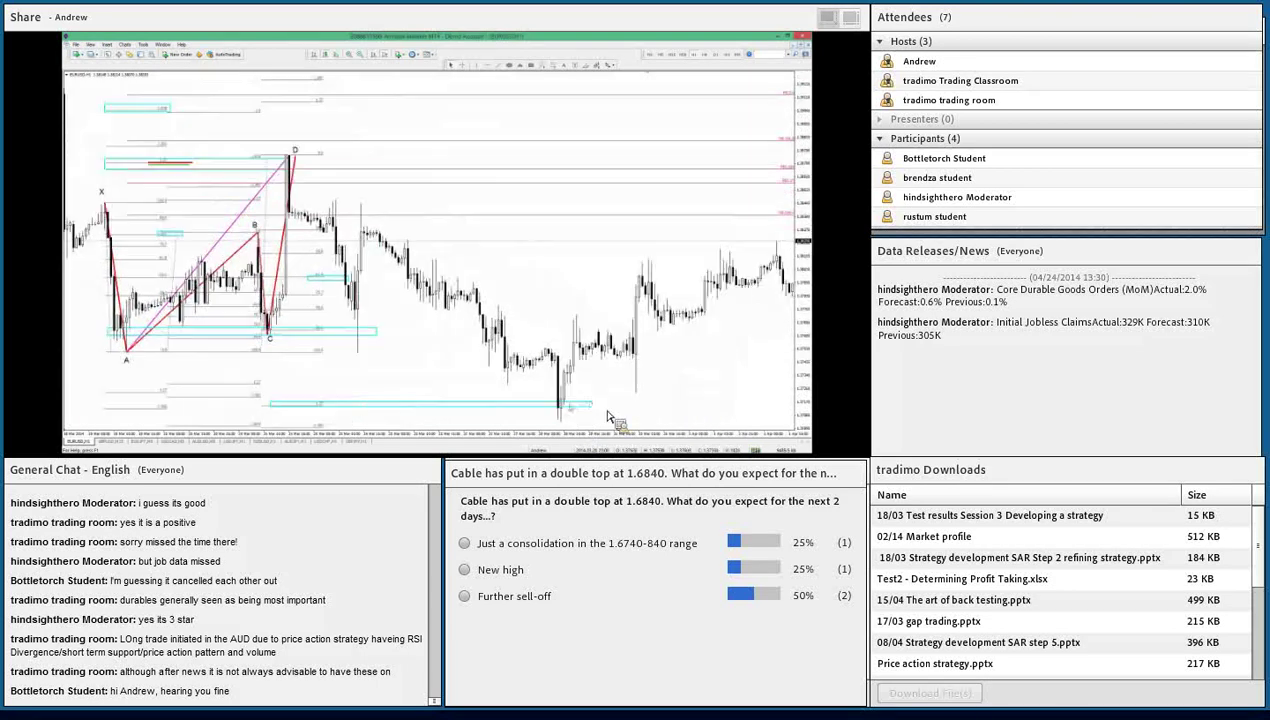
{"action": "middle_click", "coordinate": [510, 420]}
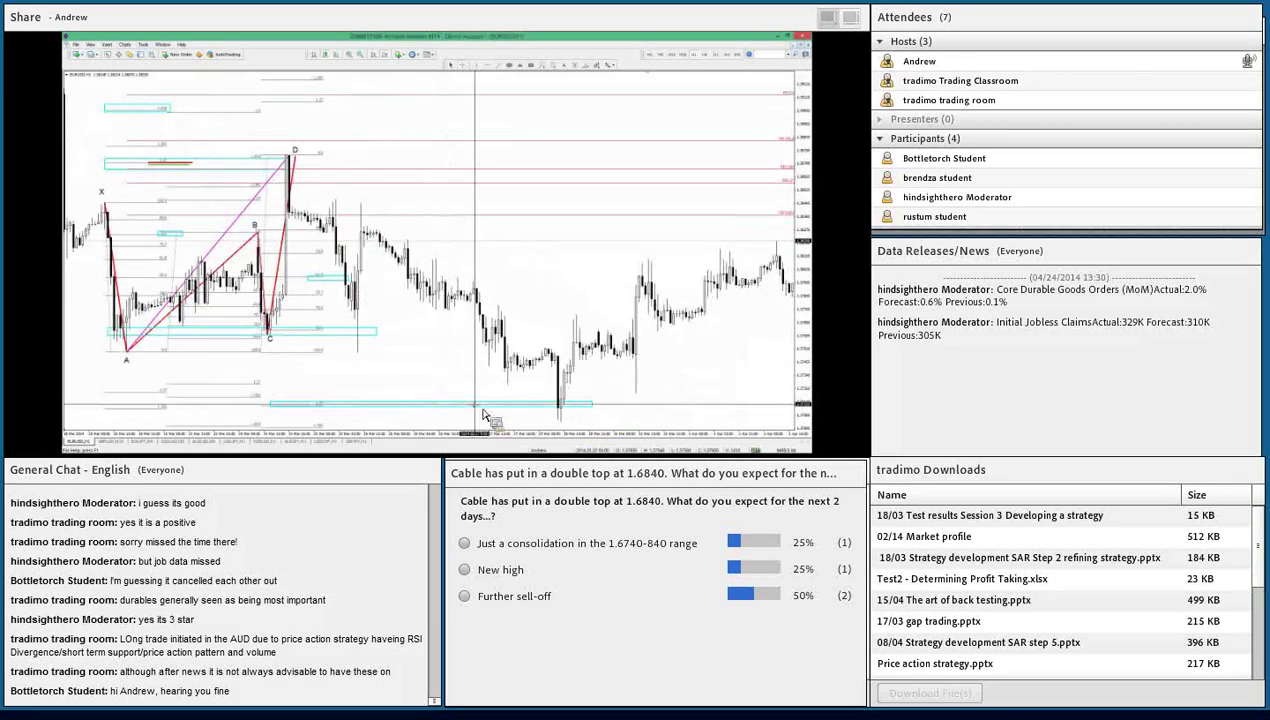
{"action": "left_click_drag", "start_coordinate": [481, 407], "coordinate": [156, 168]}
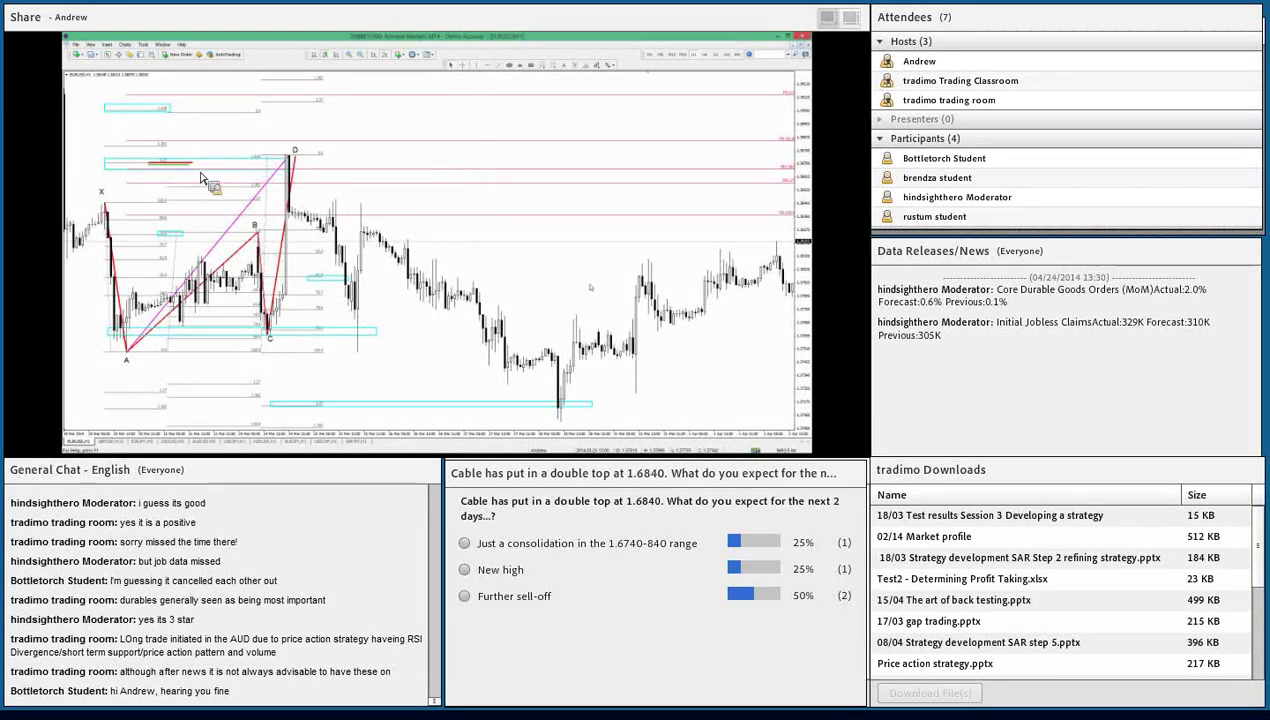
{"action": "left_click", "coordinate": [360, 55]}
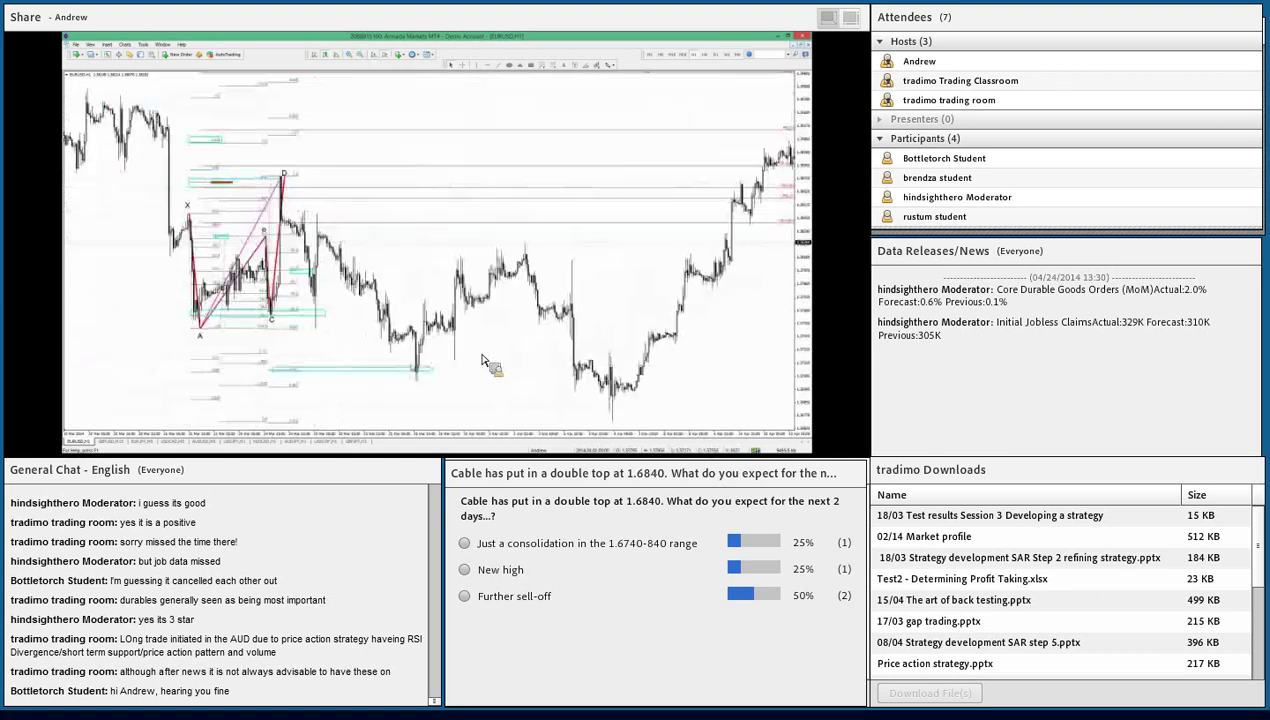
{"action": "middle_click", "coordinate": [420, 378]}
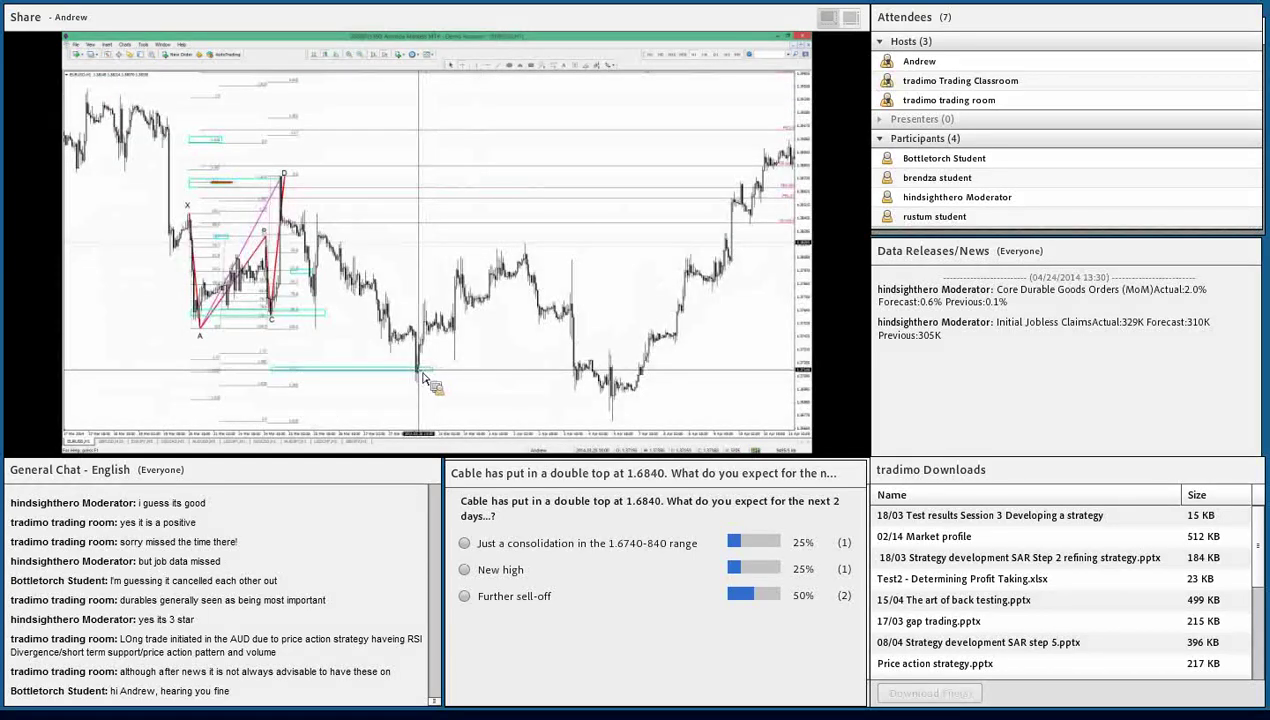
{"action": "left_click_drag", "start_coordinate": [420, 378], "coordinate": [551, 388]}
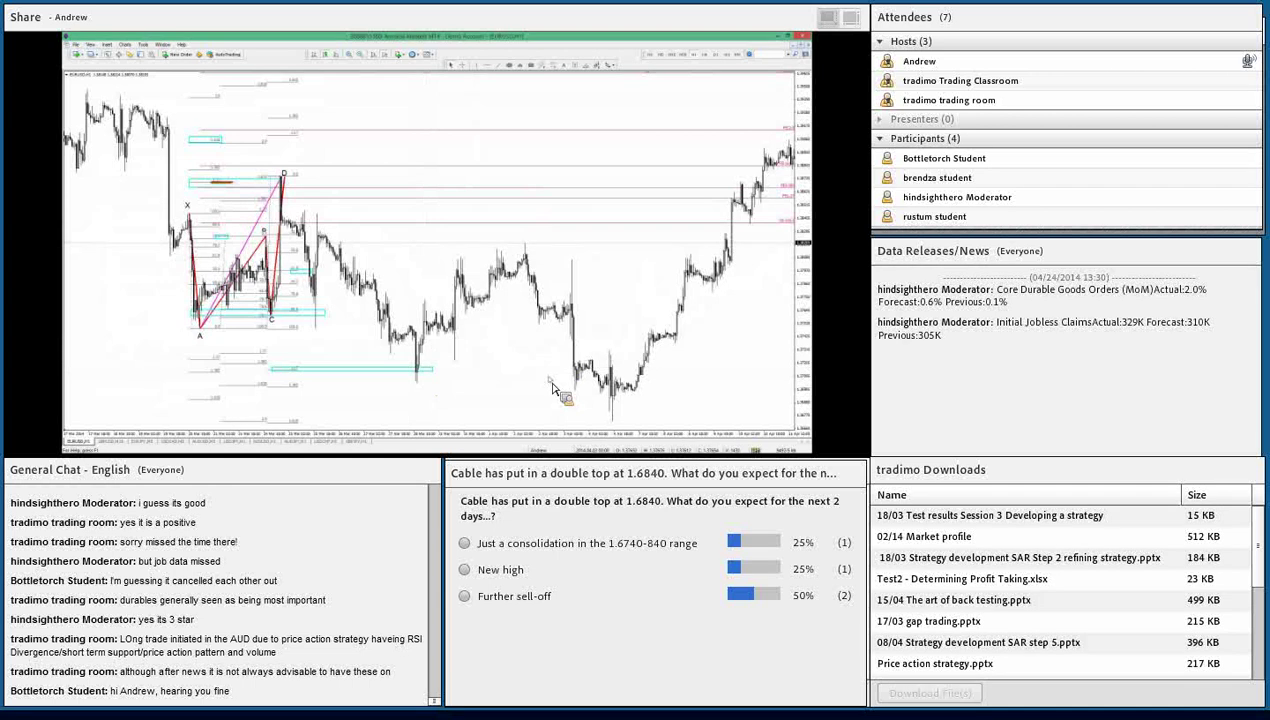
Step: Delete the XABCD pattern's drawings from the EURUSD H1 chart one after another, starting with the most recent
{"action": "scroll", "coordinate": [585, 350], "scroll_direction": "up", "scroll_amount": 2}
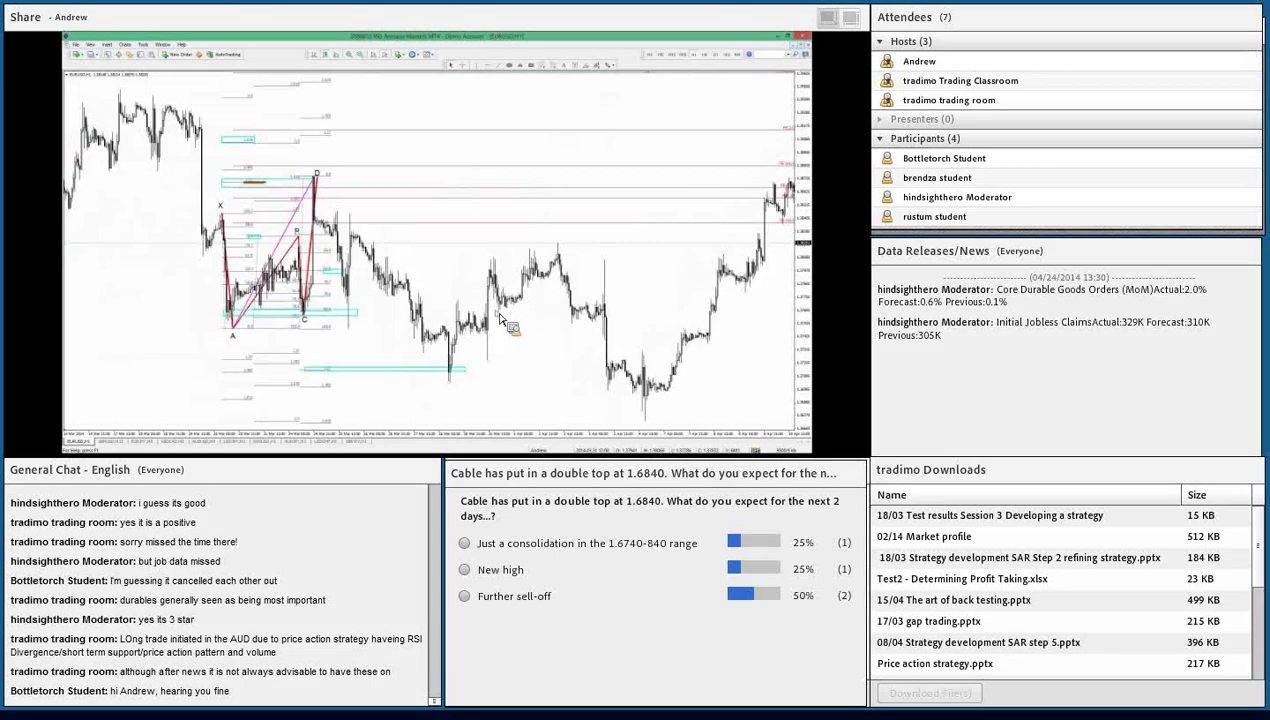
{"action": "key", "text": "BackSpace"}
{"action": "key", "text": "BackSpace"}
{"action": "key", "text": "BackSpace"}
{"action": "key", "text": "BackSpace"}
{"action": "key", "text": "BackSpace"}
{"action": "key", "text": "BackSpace"}
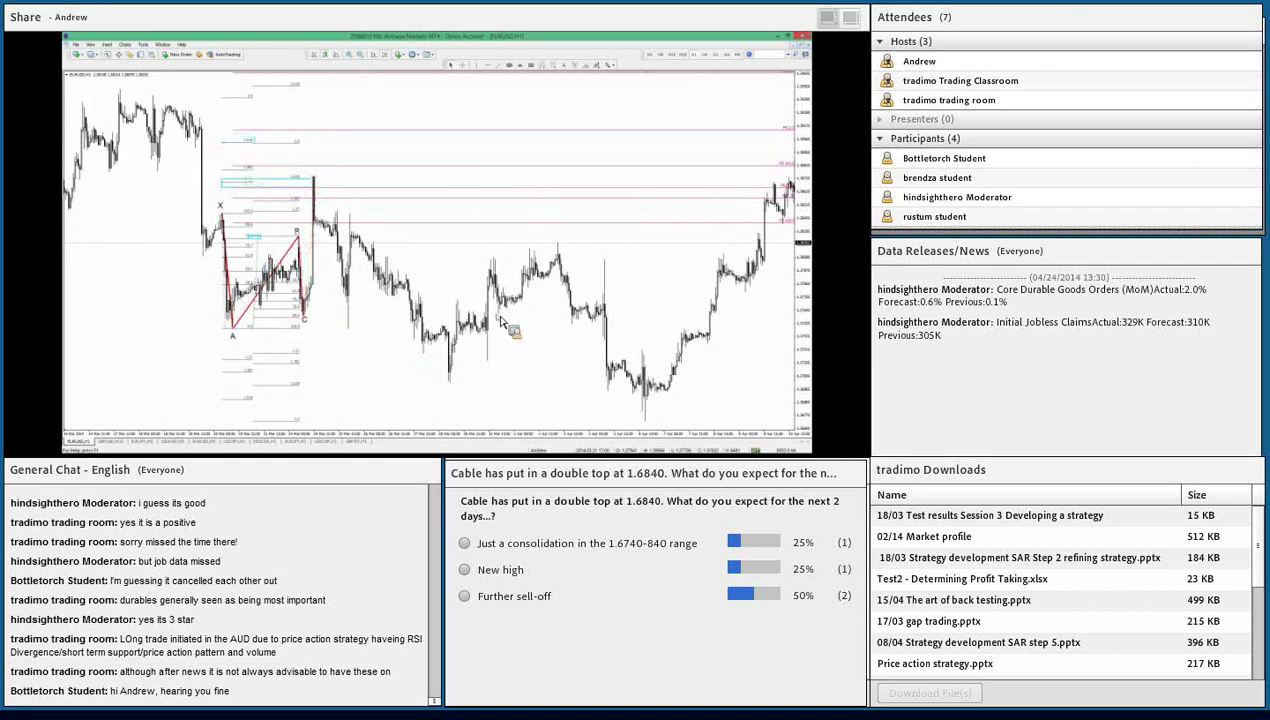
{"action": "key", "text": "BackSpace"}
Step: On the EURUSD M15 chart, draw a Fibonacci retracement and a magenta trendline between the sharp low and the highest spike
{"action": "scroll", "coordinate": [365, 285], "scroll_direction": "down", "scroll_amount": 8}
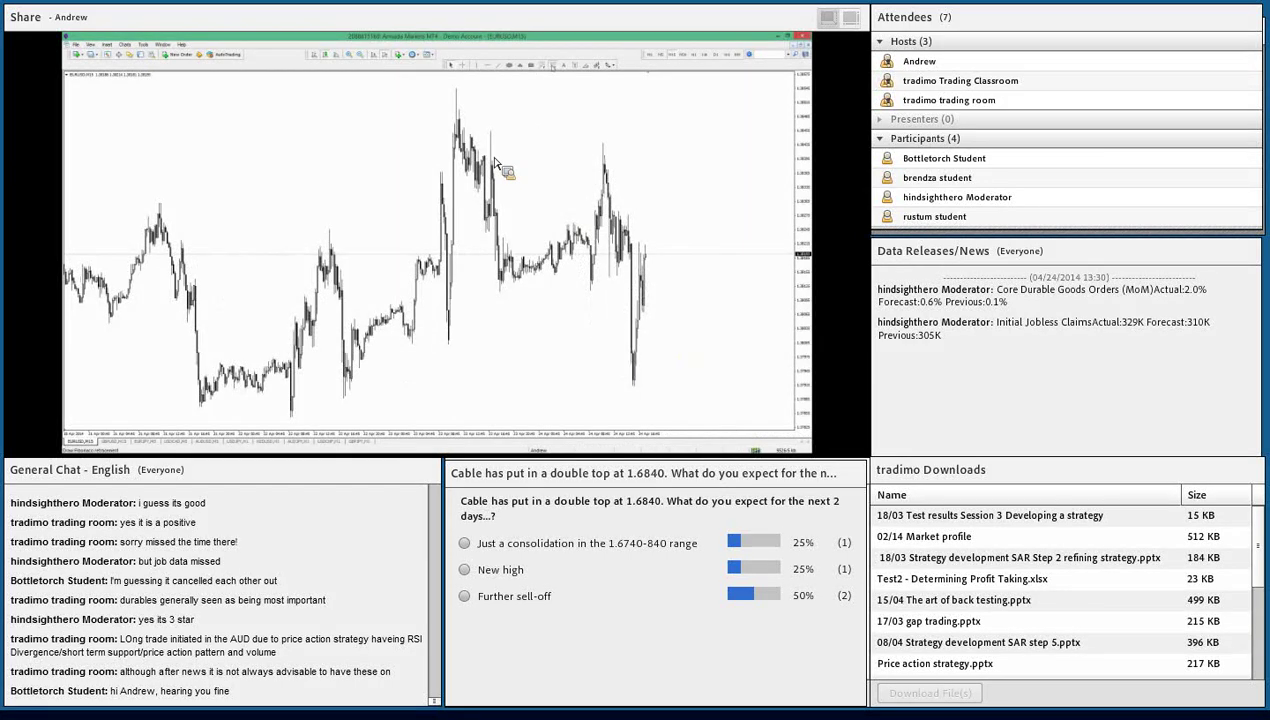
{"action": "left_click_drag", "start_coordinate": [456, 215], "coordinate": [455, 89]}
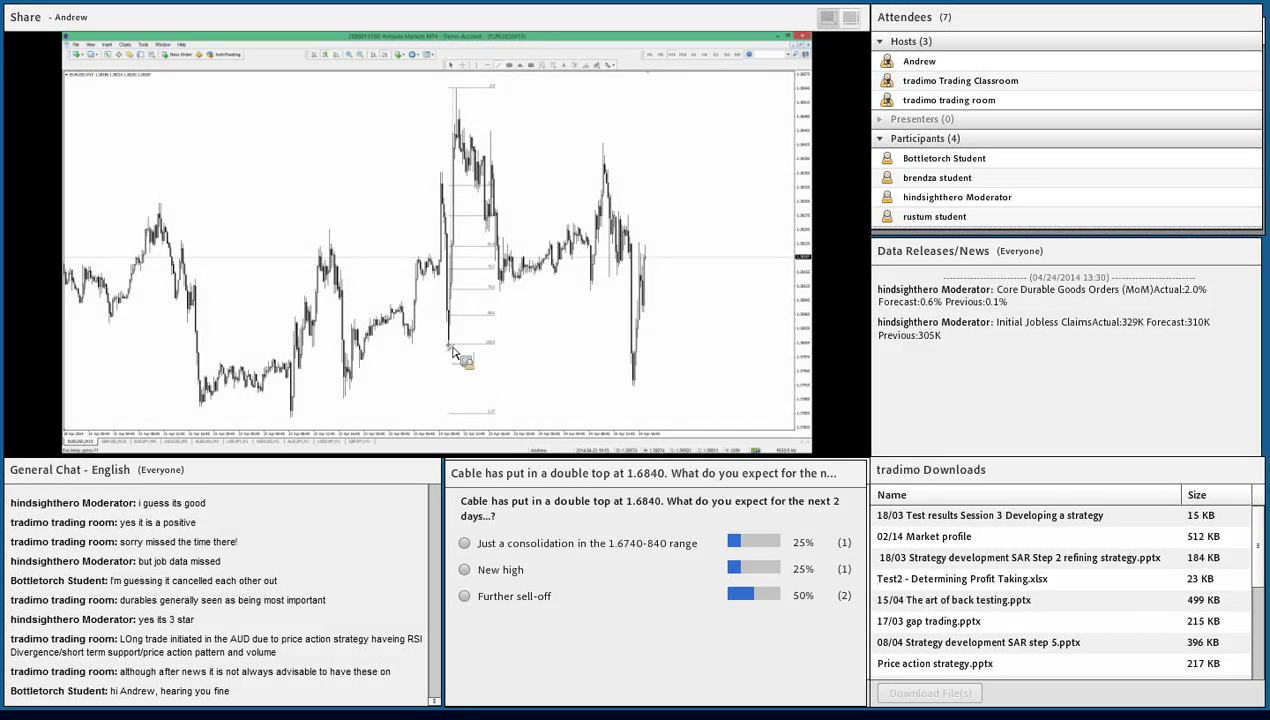
{"action": "left_click_drag", "start_coordinate": [450, 346], "coordinate": [462, 98]}
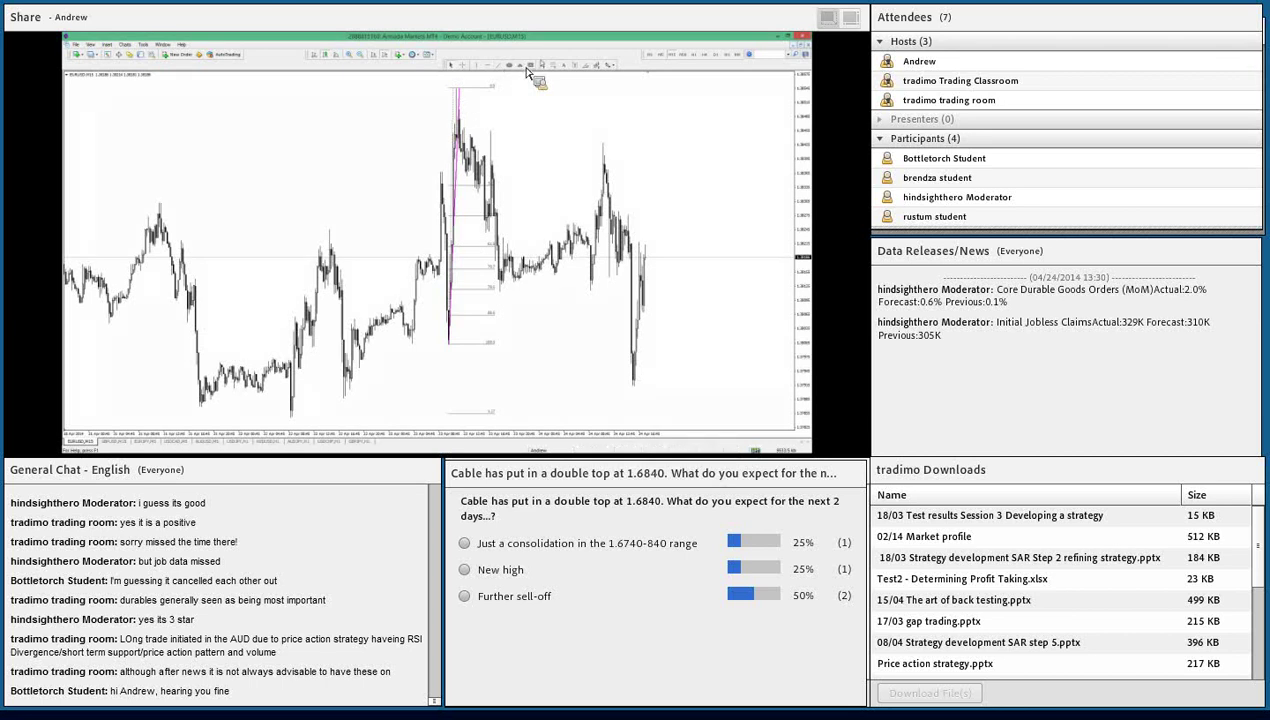
Step: Label the low at the start of the magenta leg X and the spike high at its end A
{"action": "left_click", "coordinate": [565, 66]}
{"action": "left_click", "coordinate": [452, 356]}
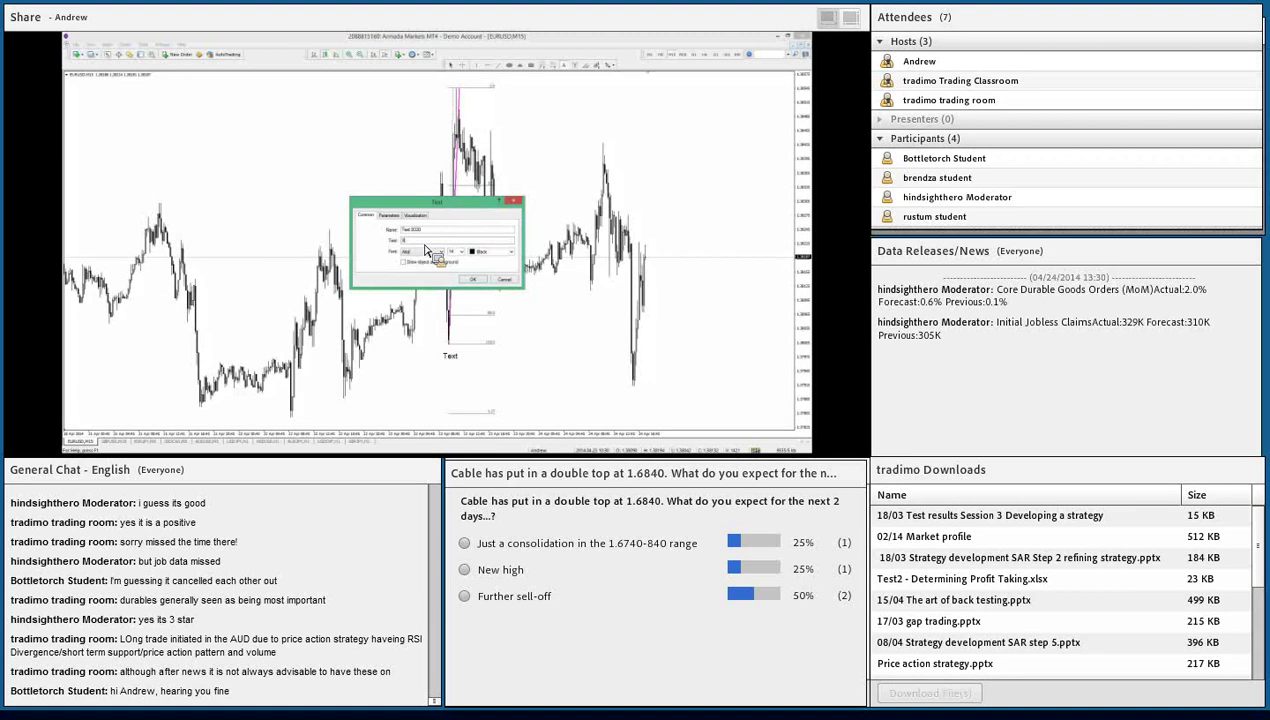
{"action": "key", "text": "Return"}
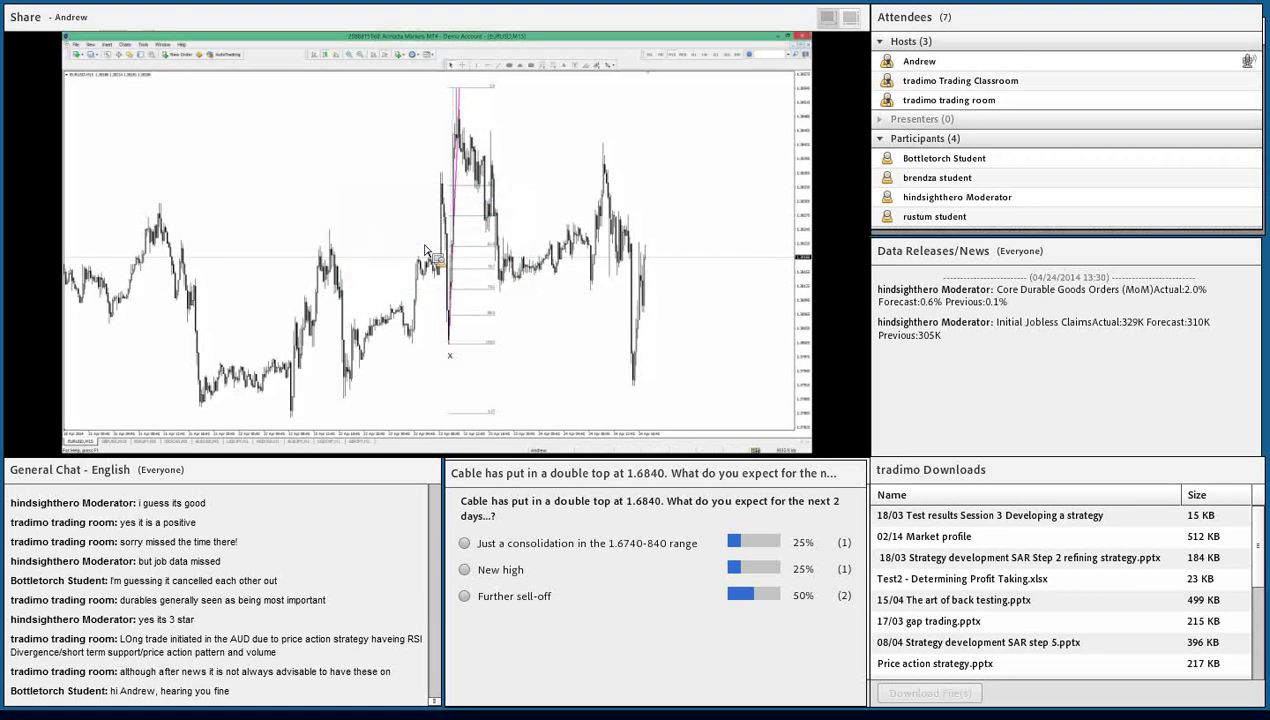
{"action": "left_click", "coordinate": [562, 67]}
{"action": "left_click", "coordinate": [452, 80]}
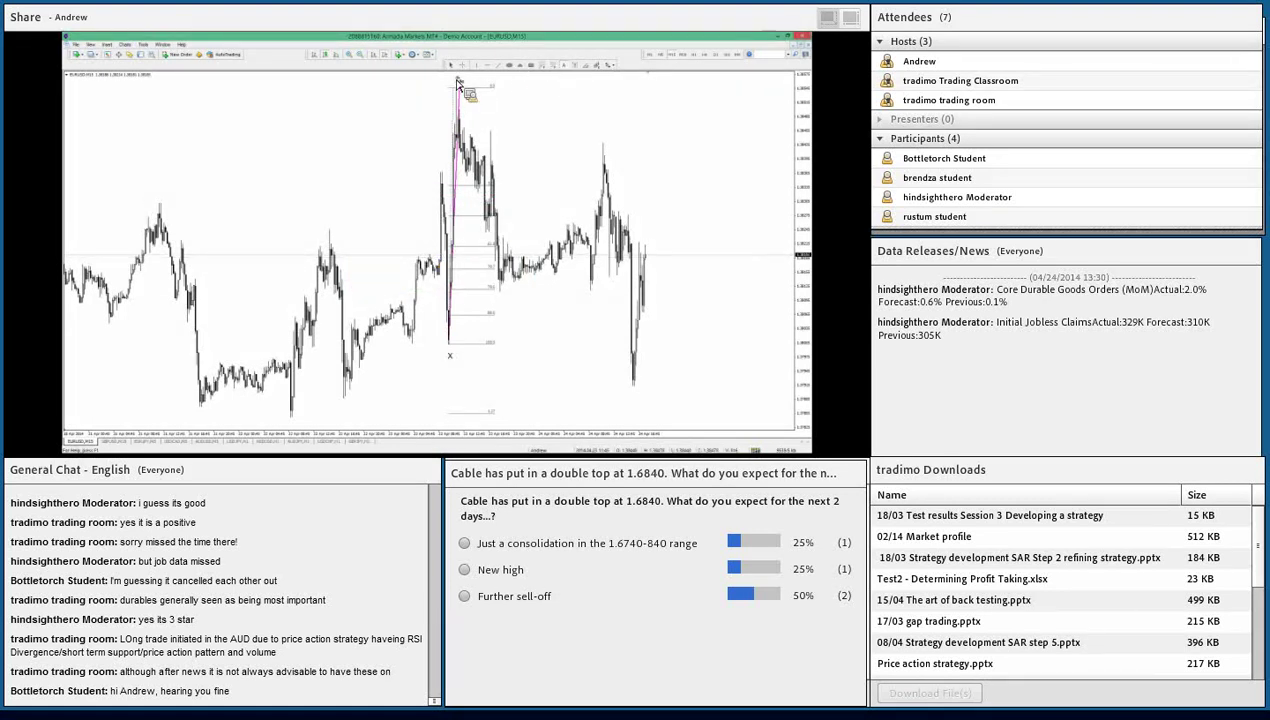
{"action": "key", "text": "Tab"}
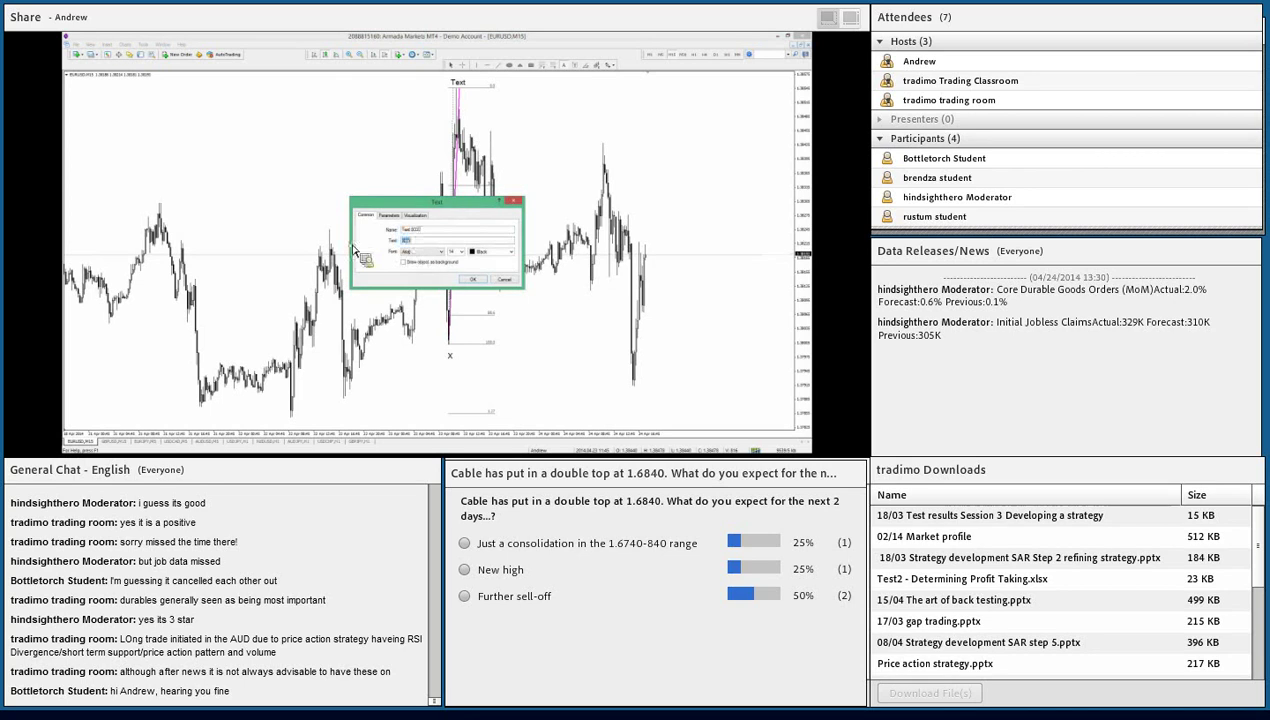
{"action": "type", "text": "A"}
{"action": "key", "text": "Return"}
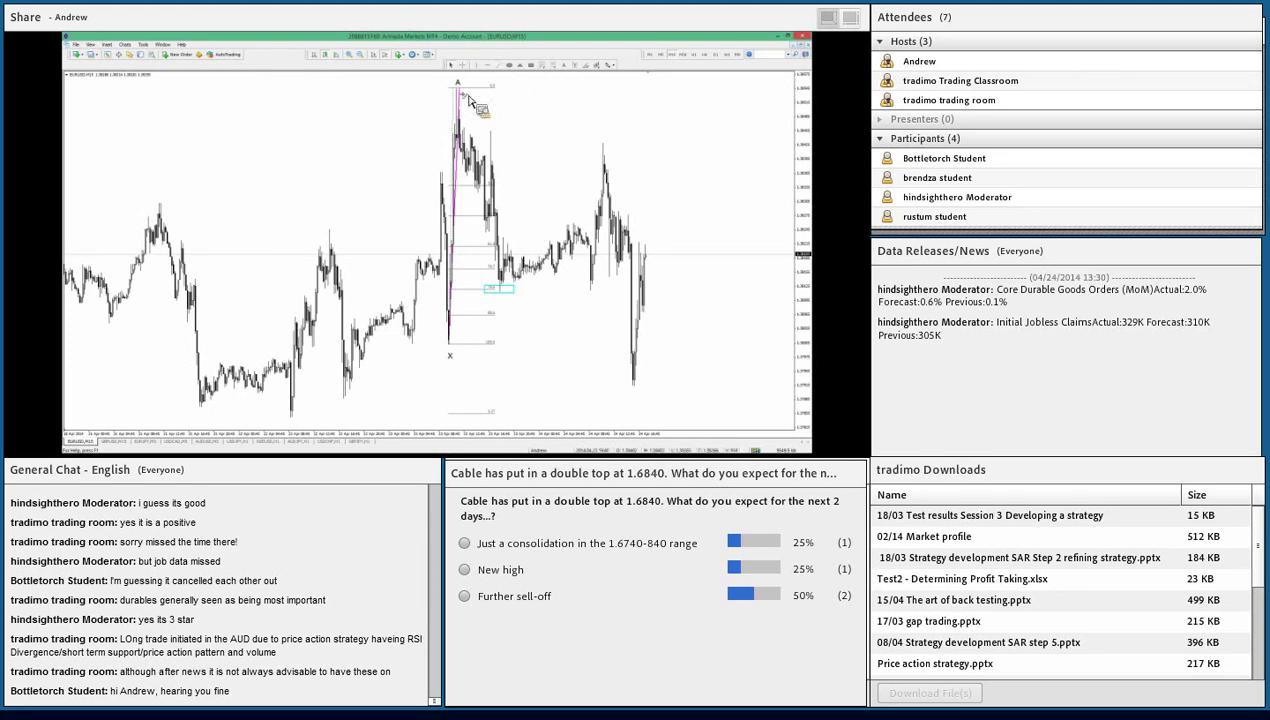
Step: Draw the magenta AB leg from A down to the boxed retracement level and label its low B
{"action": "left_click_drag", "start_coordinate": [463, 97], "coordinate": [499, 286]}
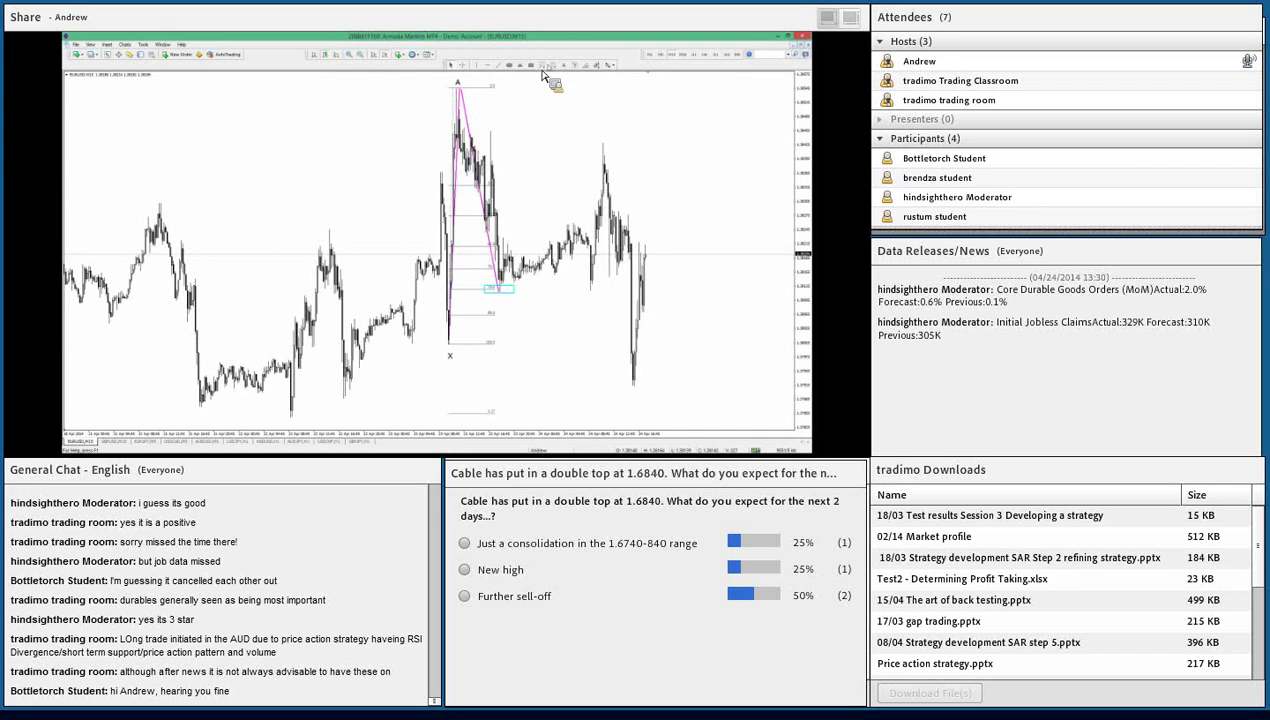
{"action": "left_click", "coordinate": [501, 295]}
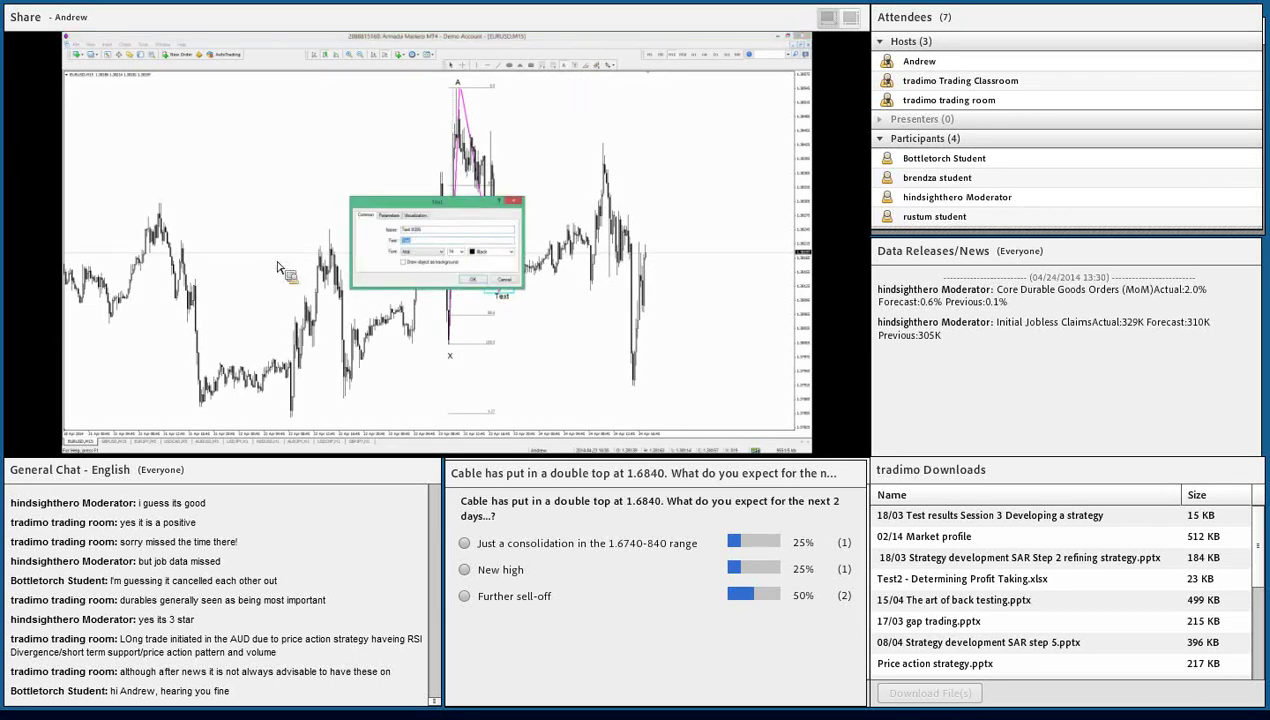
{"action": "type", "text": "B"}
{"action": "key", "text": "Return"}
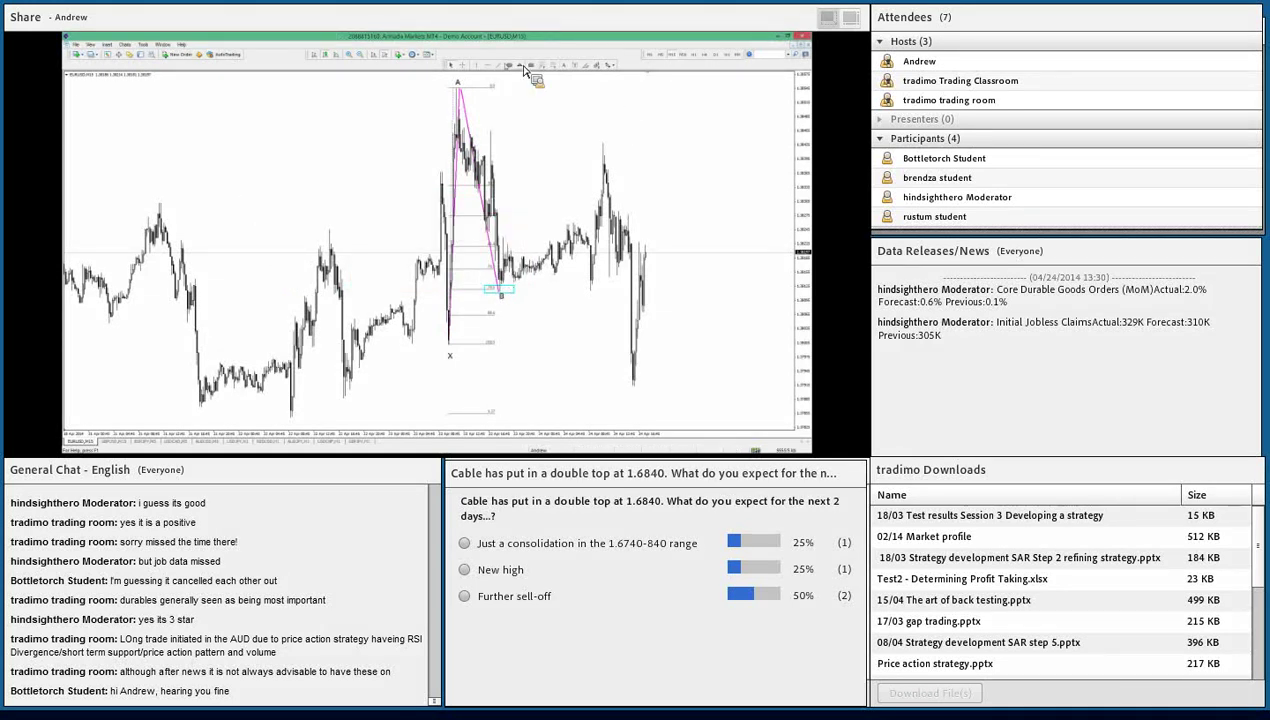
Step: Draw the magenta BC leg from B up to the later spike high and label that high C
{"action": "left_click_drag", "start_coordinate": [500, 292], "coordinate": [614, 143]}
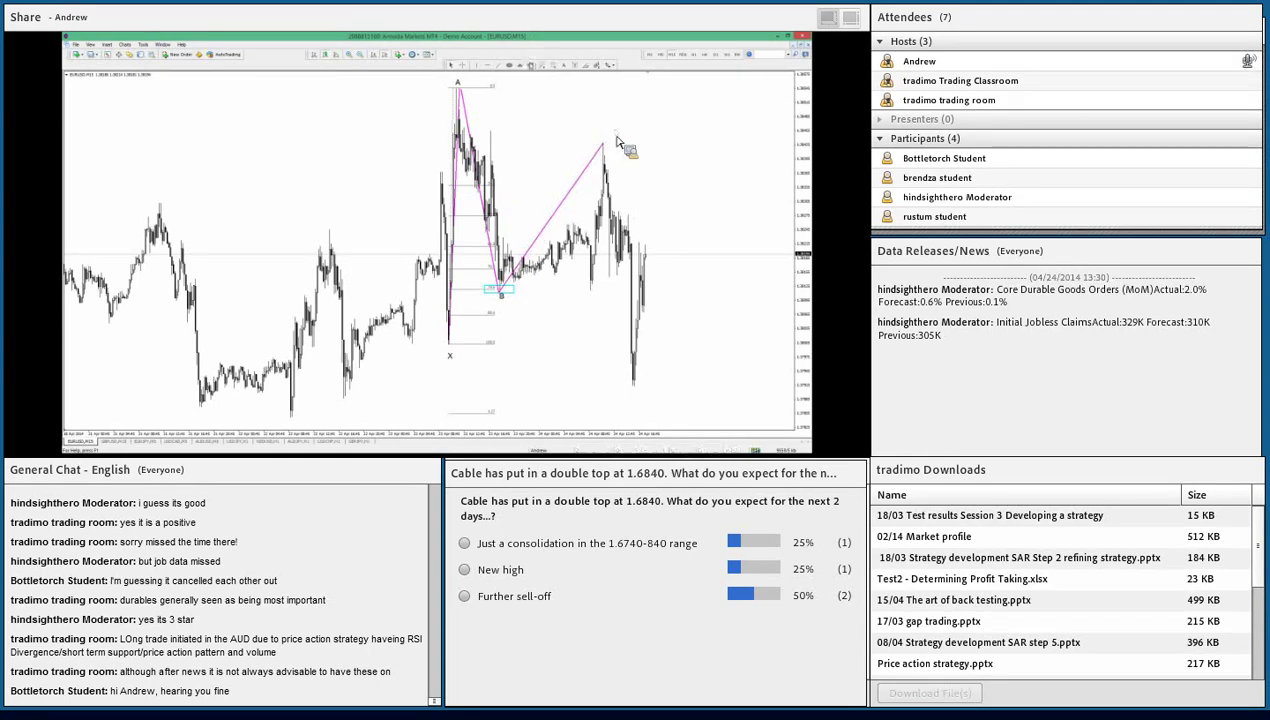
{"action": "left_click", "coordinate": [567, 70]}
{"action": "left_click", "coordinate": [464, 181]}
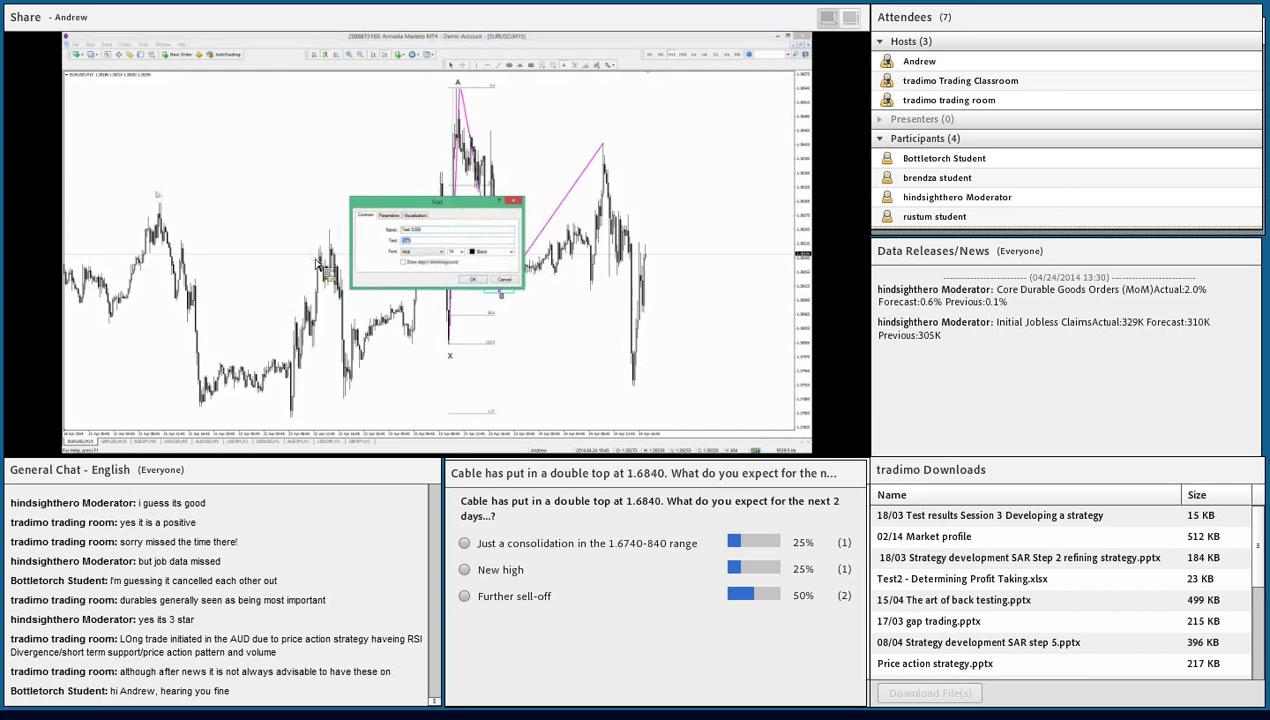
{"action": "type", "text": "C"}
{"action": "key", "text": "Return"}
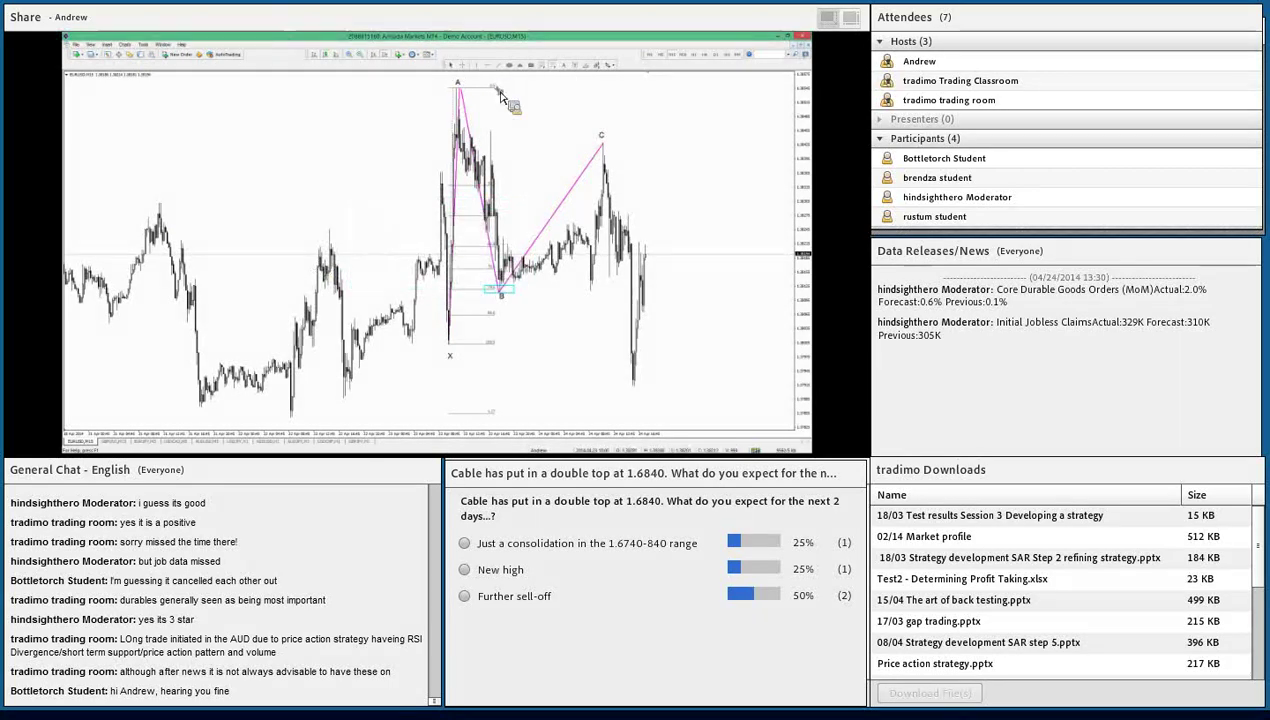
Step: Draw a Fibonacci retracement from A to B, box the lowest overlapping levels, and extend the magenta CD leg from C into that box
{"action": "left_click_drag", "start_coordinate": [501, 93], "coordinate": [502, 292]}
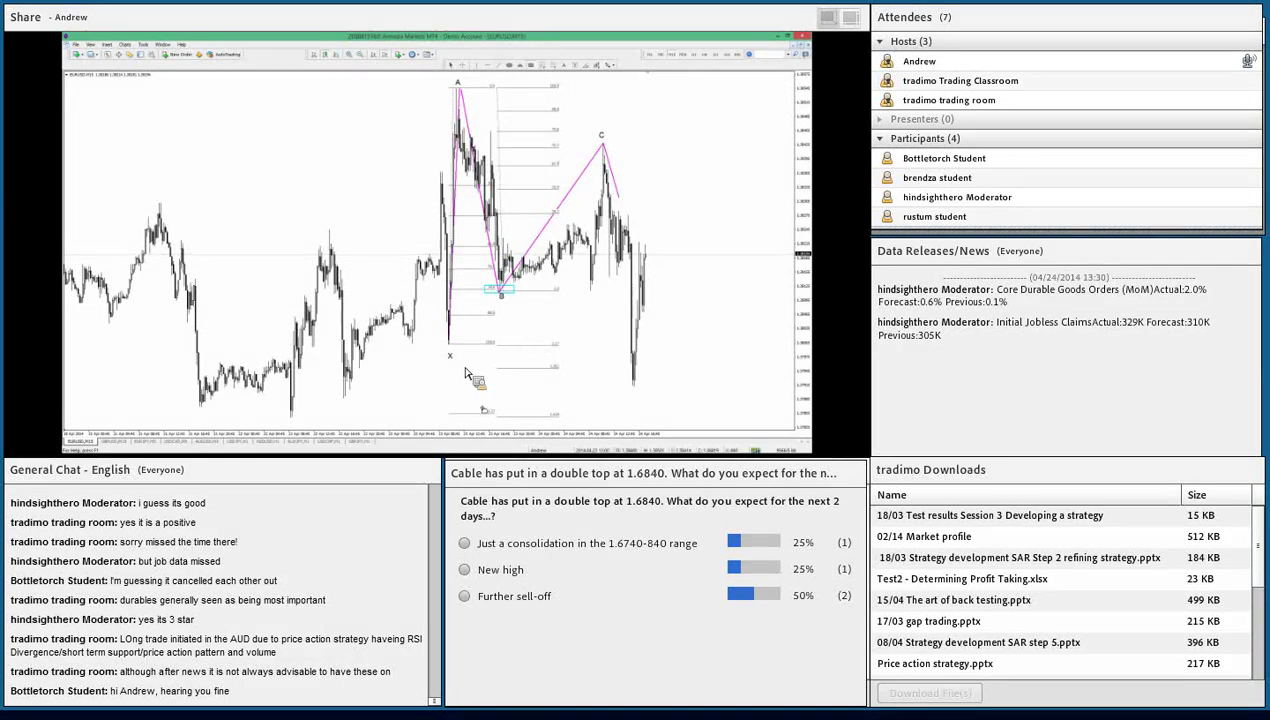
{"action": "left_click_drag", "start_coordinate": [446, 408], "coordinate": [663, 418]}
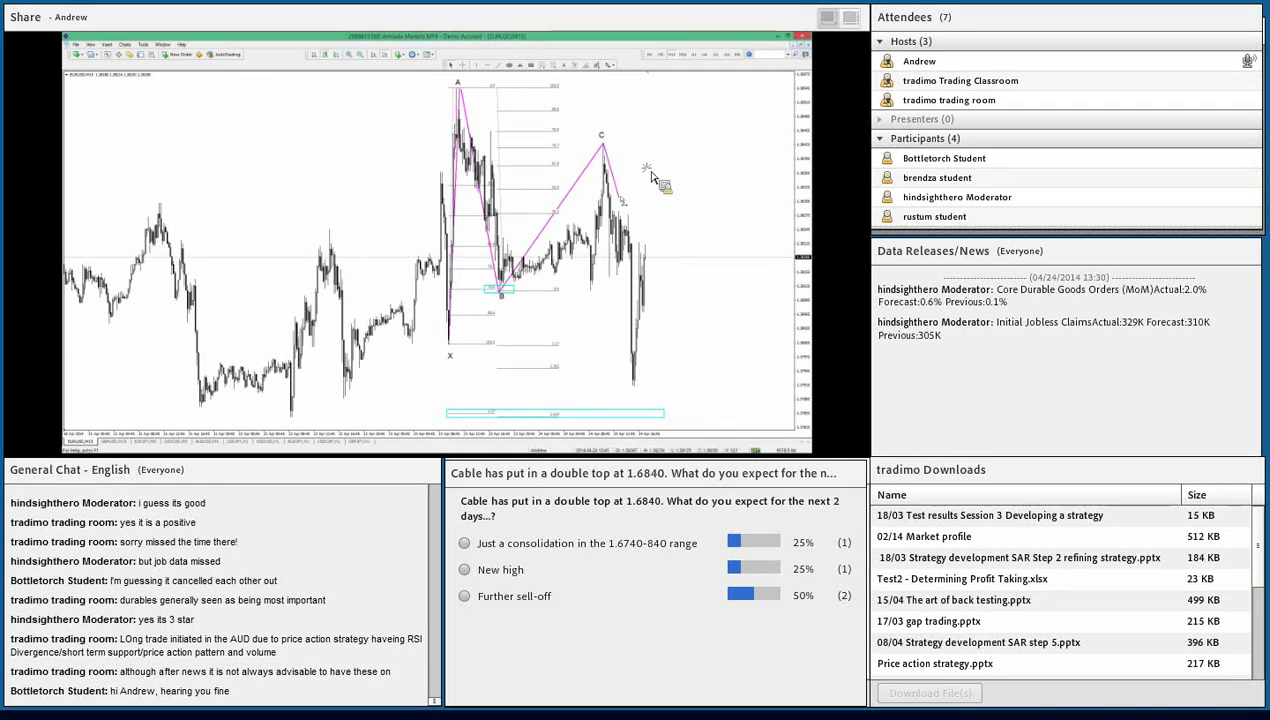
{"action": "left_click_drag", "start_coordinate": [620, 198], "coordinate": [651, 419]}
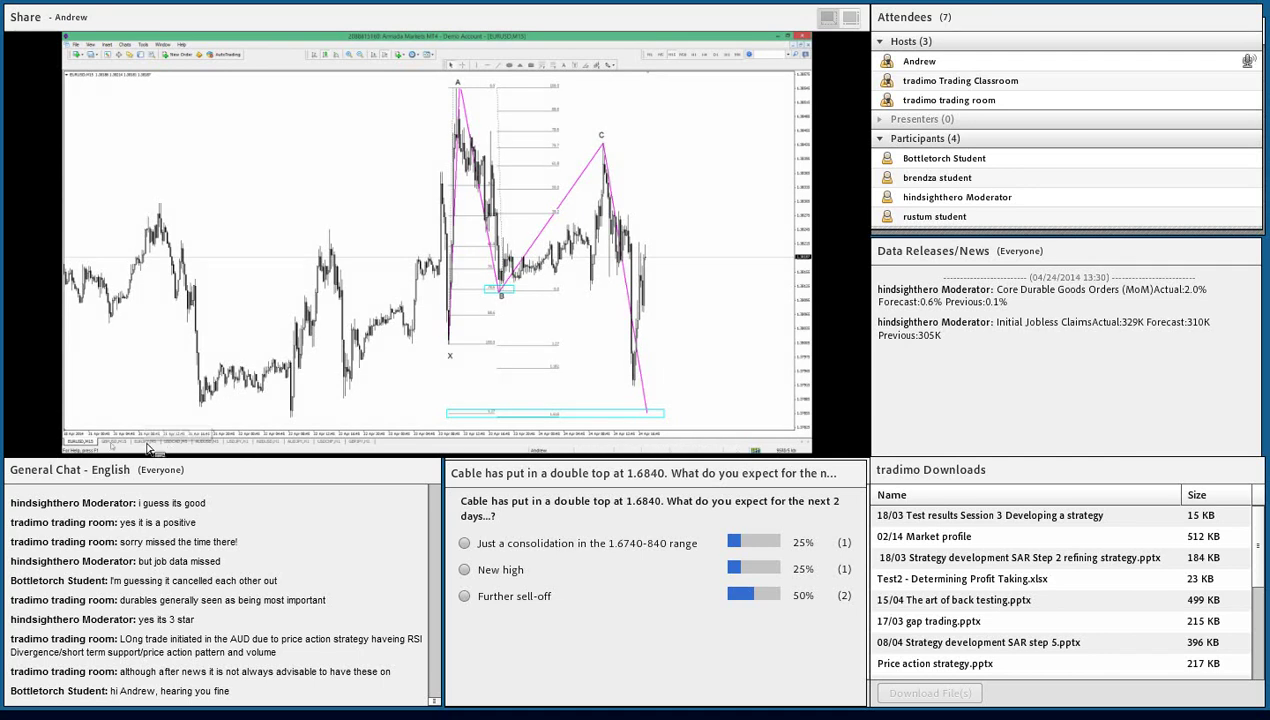
Step: Switch to the USDJPY H1 chart
{"action": "left_click", "coordinate": [238, 441]}
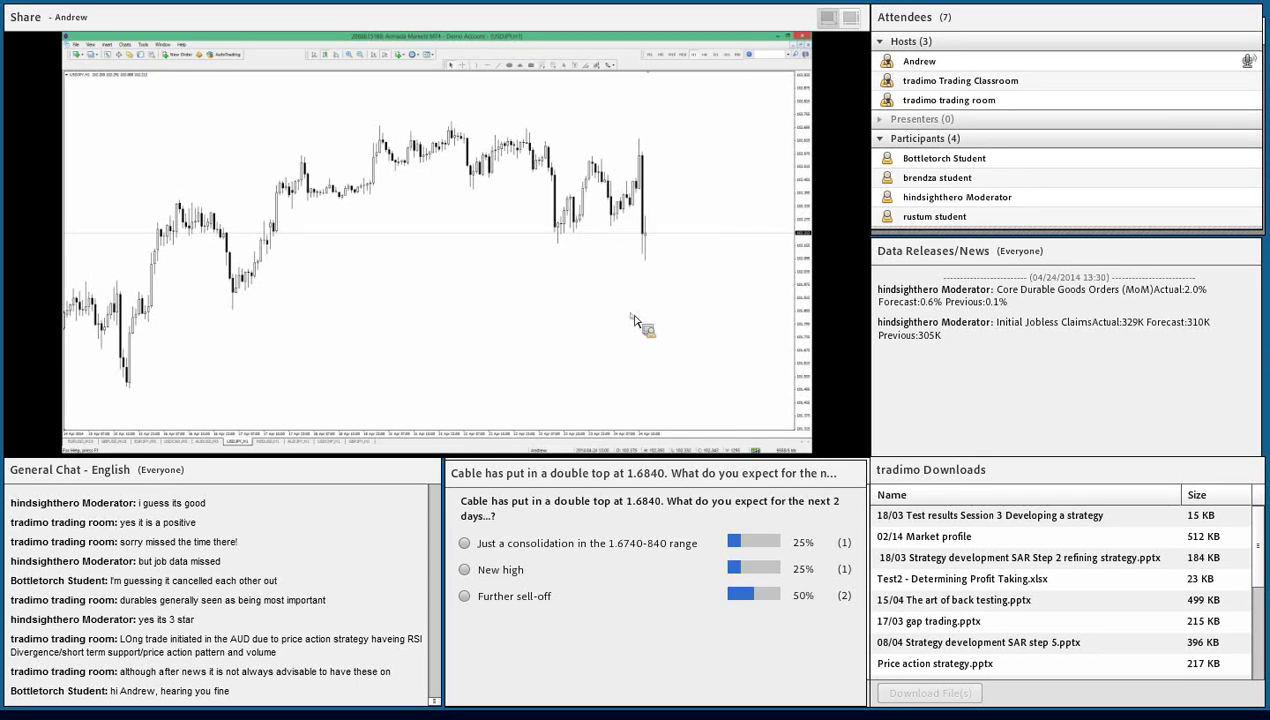
Step: Draw a magenta trendline and a Fibonacci retracement from the low of the mid-chart consolidation up to the highest peak
{"action": "left_click_drag", "start_coordinate": [319, 219], "coordinate": [464, 265]}
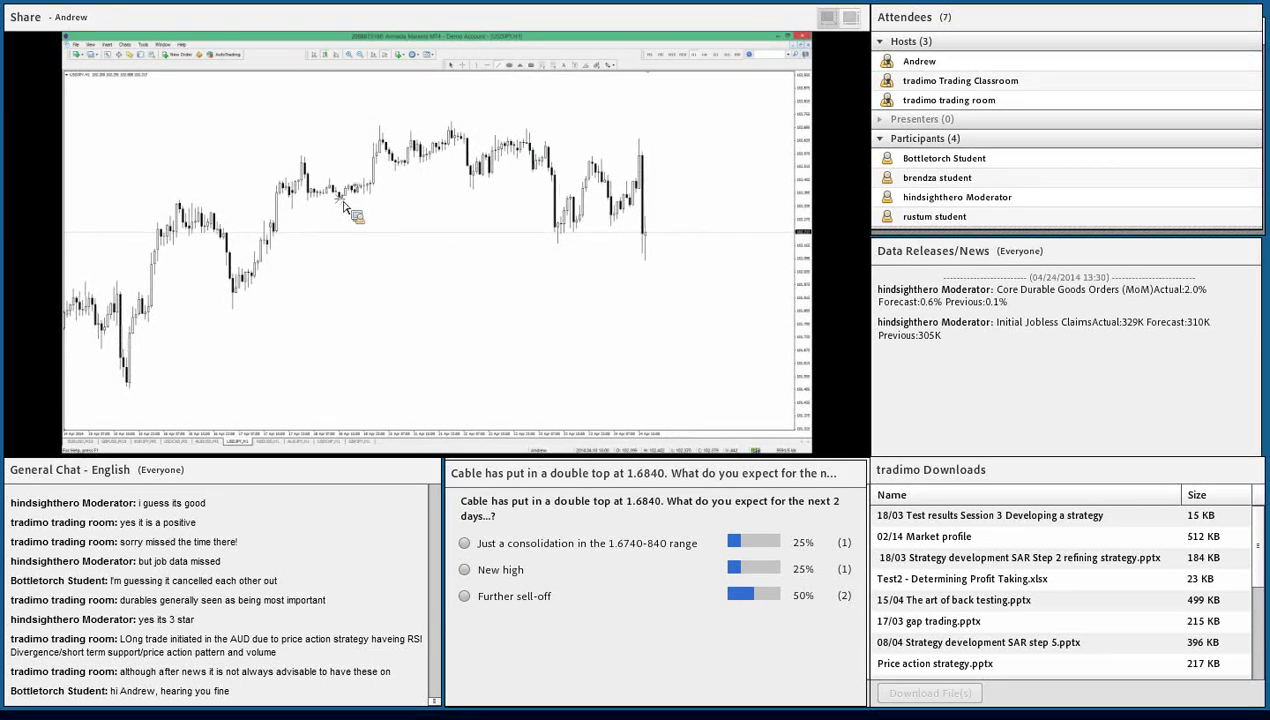
{"action": "left_click_drag", "start_coordinate": [340, 196], "coordinate": [451, 122]}
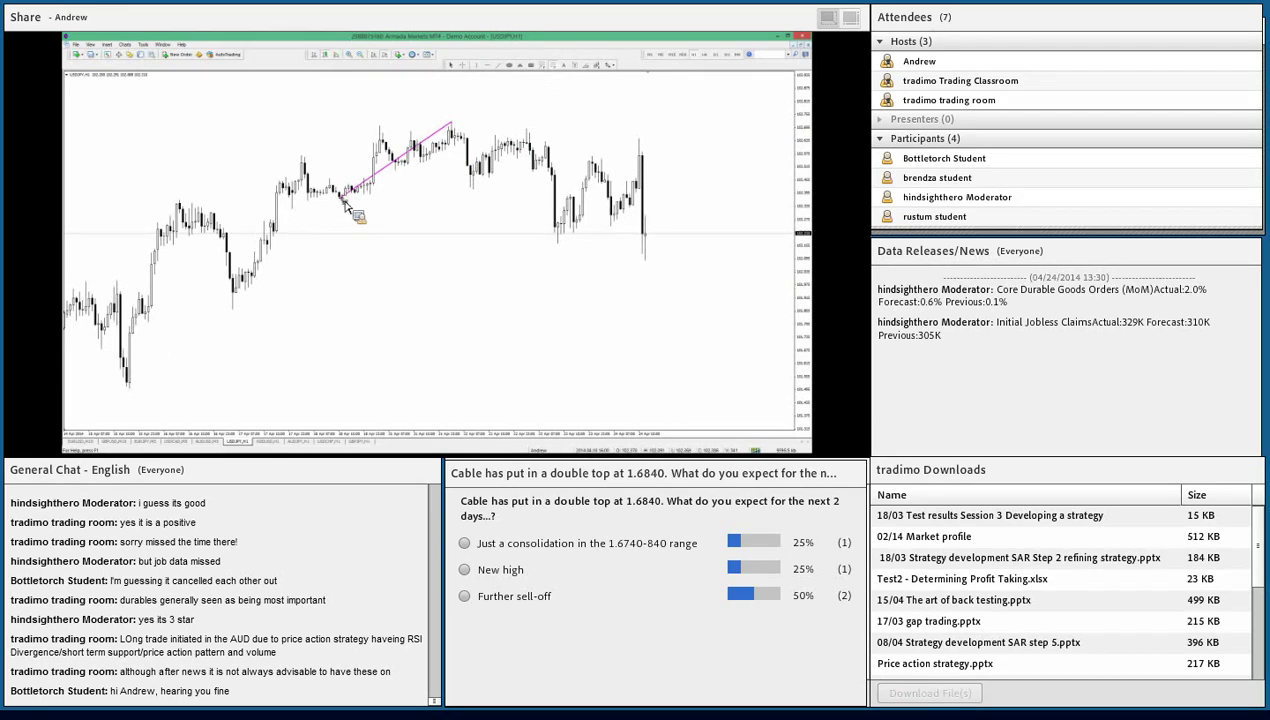
{"action": "left_click_drag", "start_coordinate": [341, 196], "coordinate": [355, 124]}
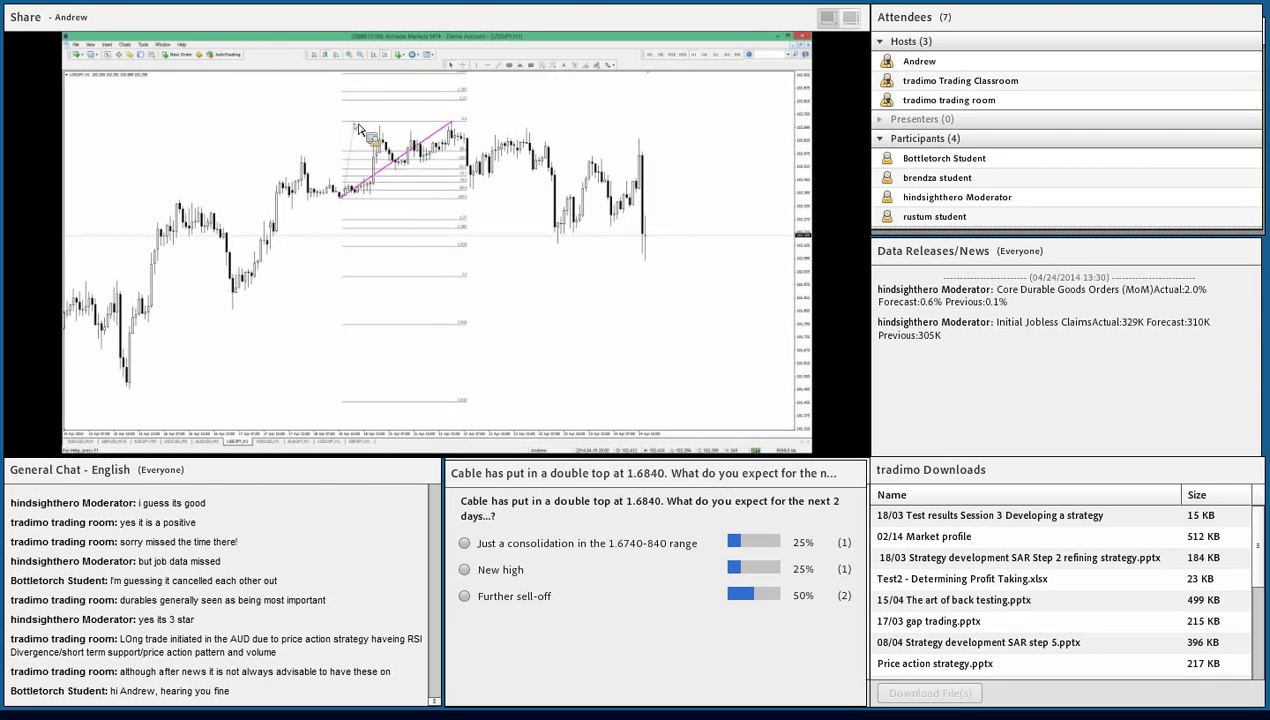
{"action": "middle_click", "coordinate": [455, 128]}
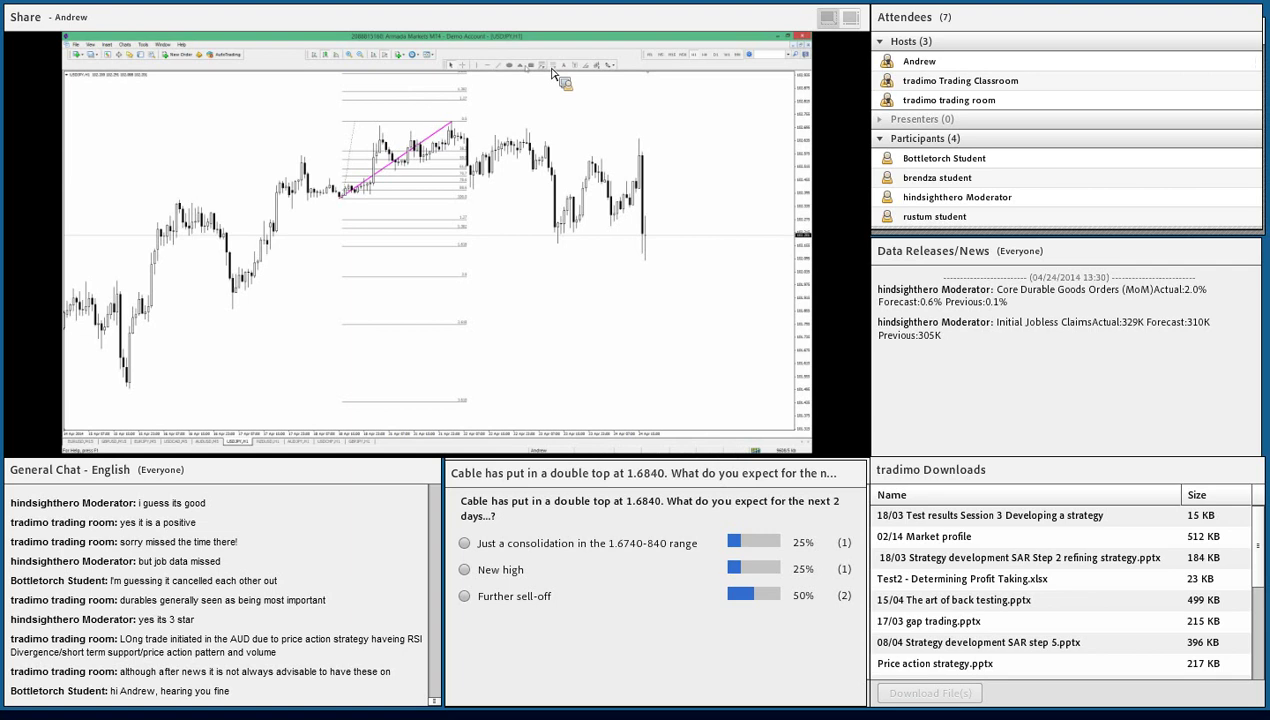
Step: Move the starts of the Fibonacci retracement and the magenta XA line back to the earlier, slightly lower swing low
{"action": "left_click_drag", "start_coordinate": [343, 203], "coordinate": [297, 218]}
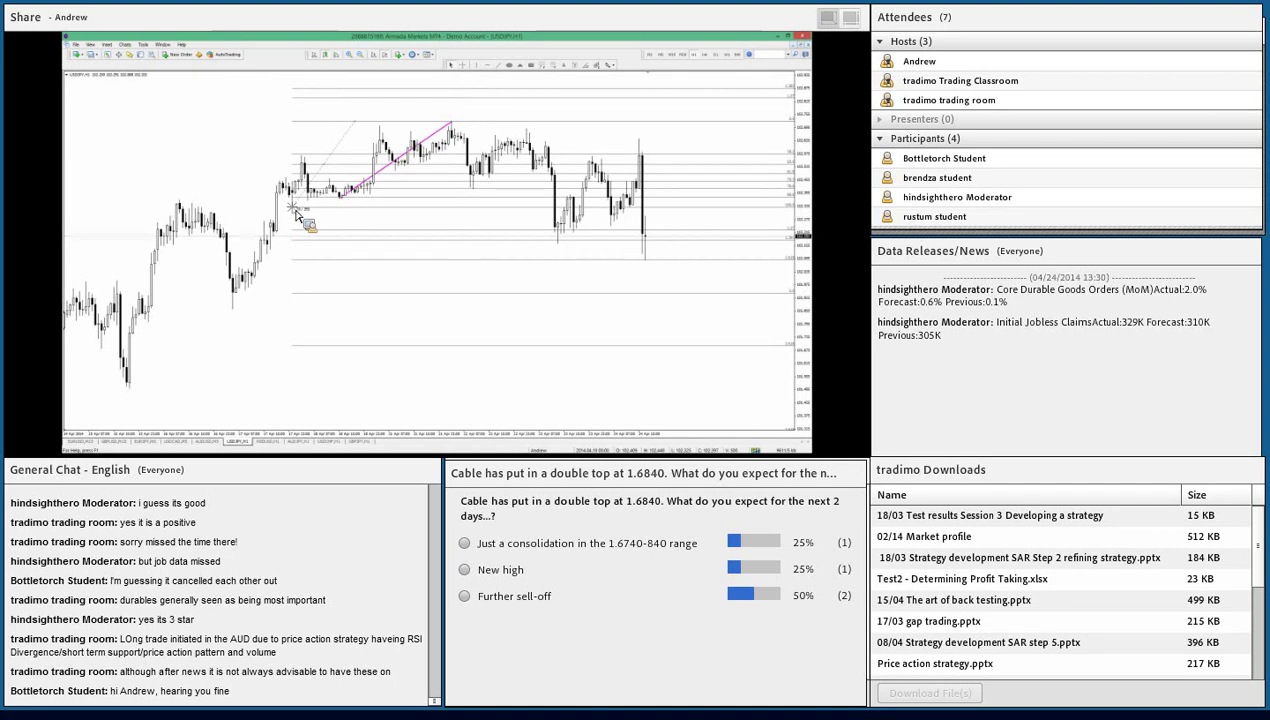
{"action": "left_click_drag", "start_coordinate": [297, 218], "coordinate": [314, 125]}
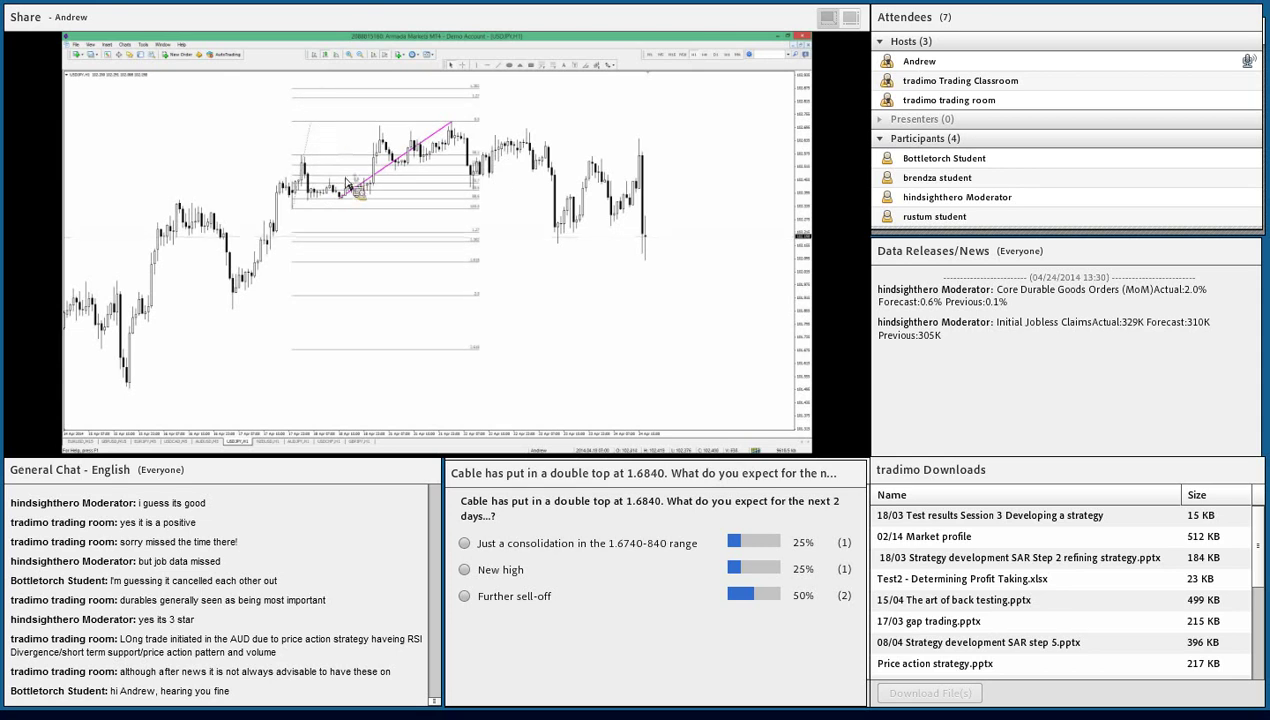
{"action": "left_click_drag", "start_coordinate": [345, 198], "coordinate": [291, 208]}
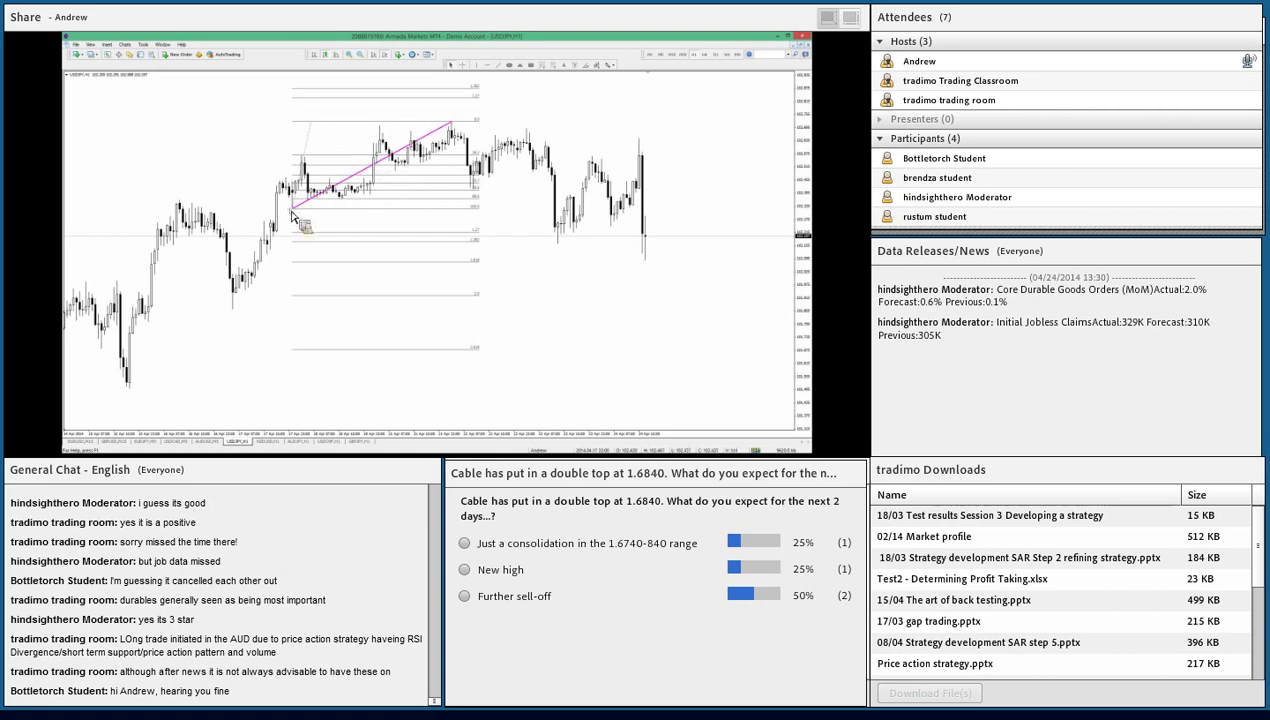
{"action": "middle_click", "coordinate": [367, 209]}
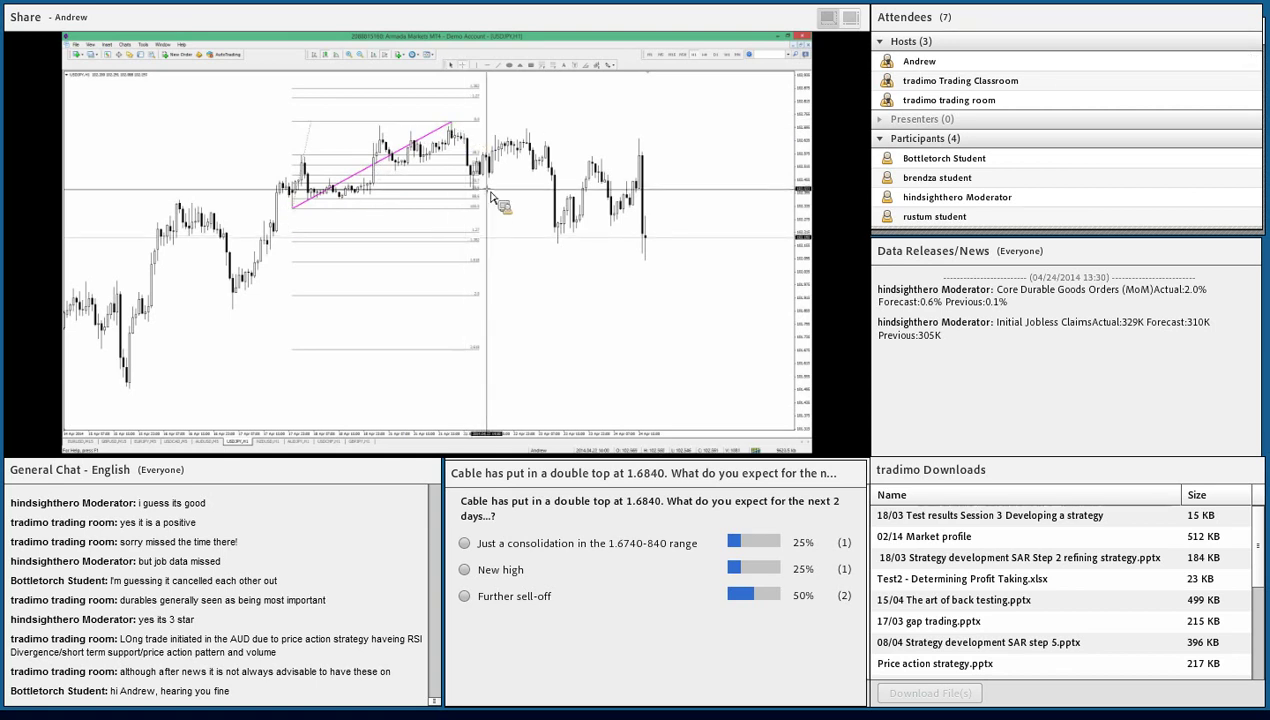
Step: Draw the magenta AB and BC legs from the highest peak and add a Fibonacci retracement over the AB leg
{"action": "left_click", "coordinate": [492, 64]}
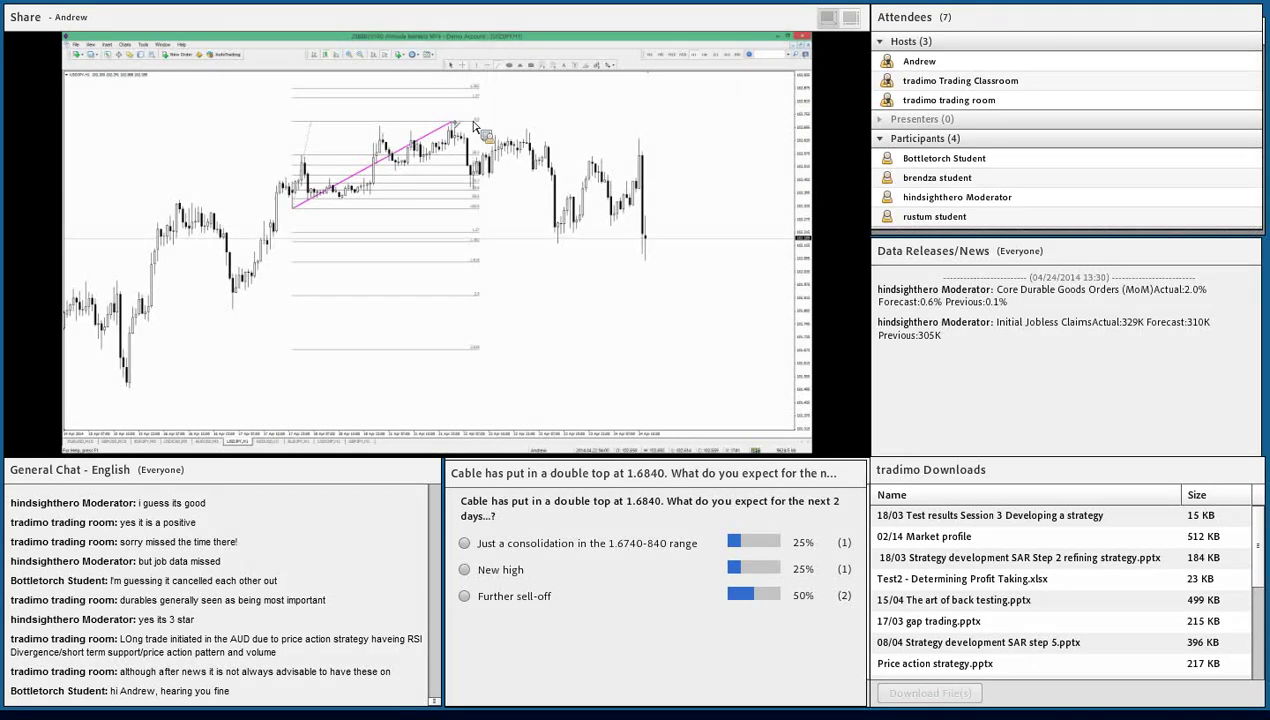
{"action": "left_click_drag", "start_coordinate": [453, 126], "coordinate": [472, 188]}
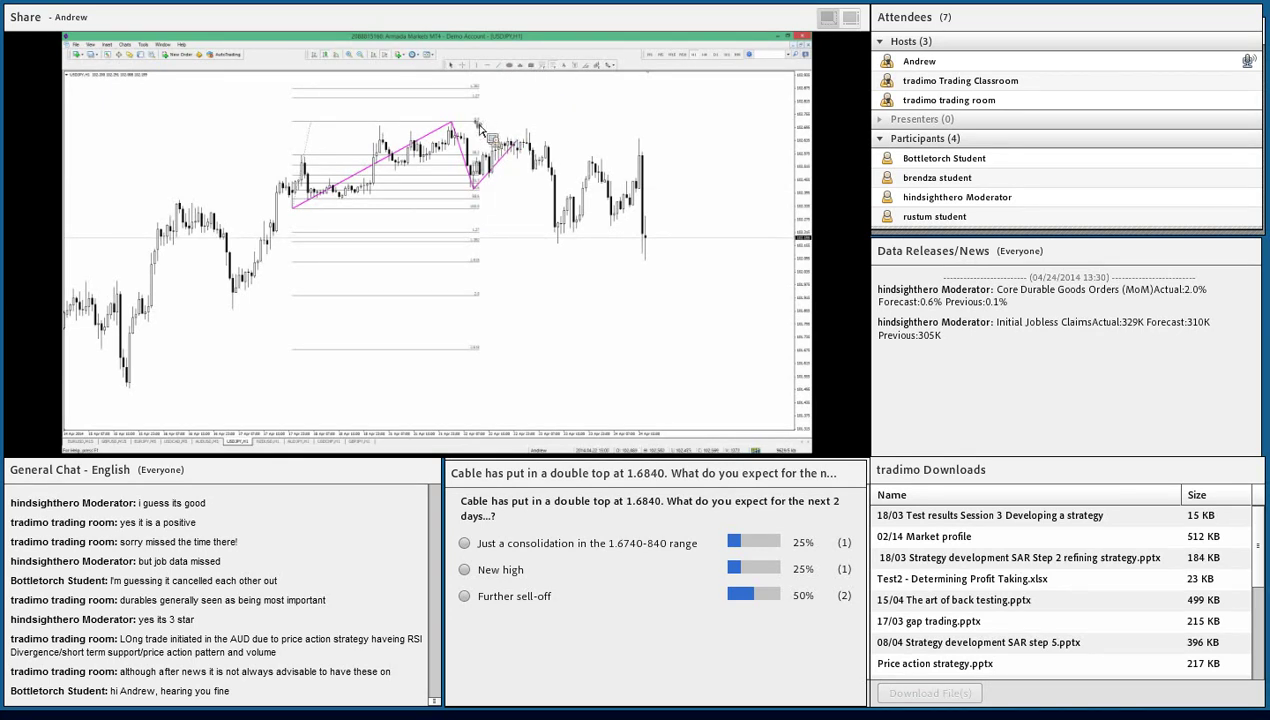
{"action": "left_click_drag", "start_coordinate": [480, 128], "coordinate": [492, 215]}
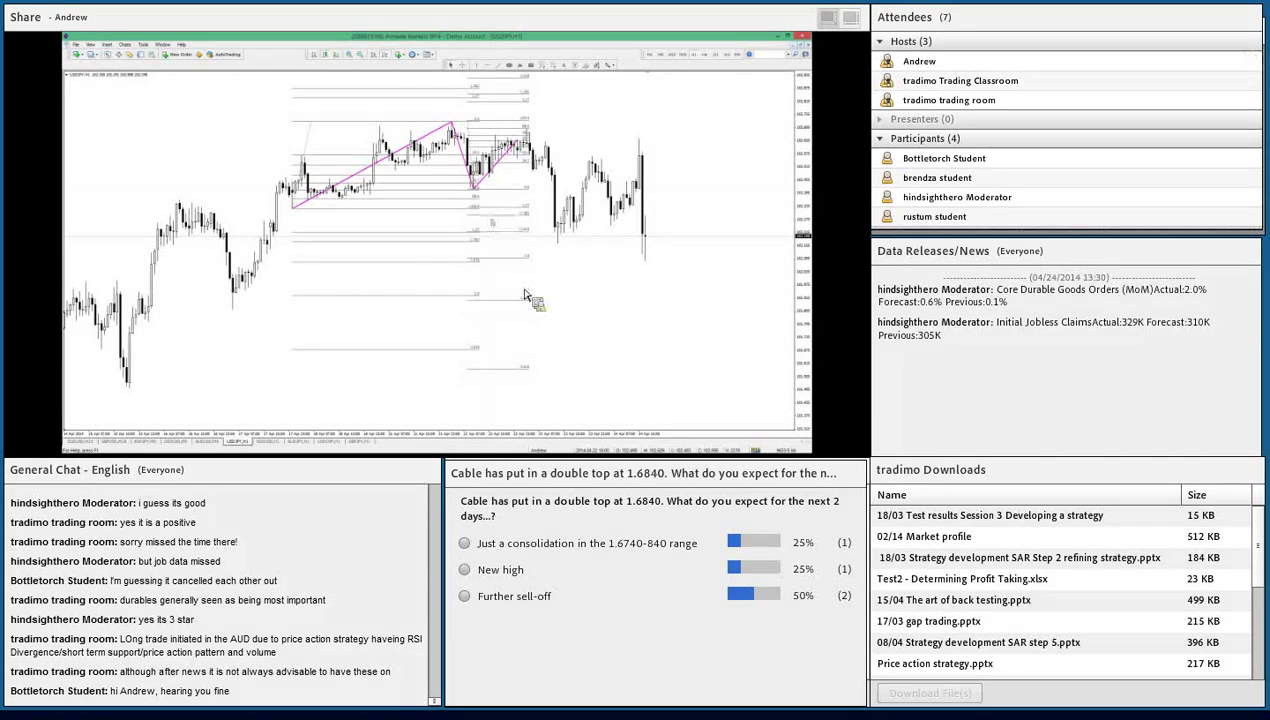
Step: Box the overlapping Fibonacci levels at the D low, draw the CD leg into the box, and add a short magenta line below it
{"action": "left_click_drag", "start_coordinate": [527, 296], "coordinate": [566, 238]}
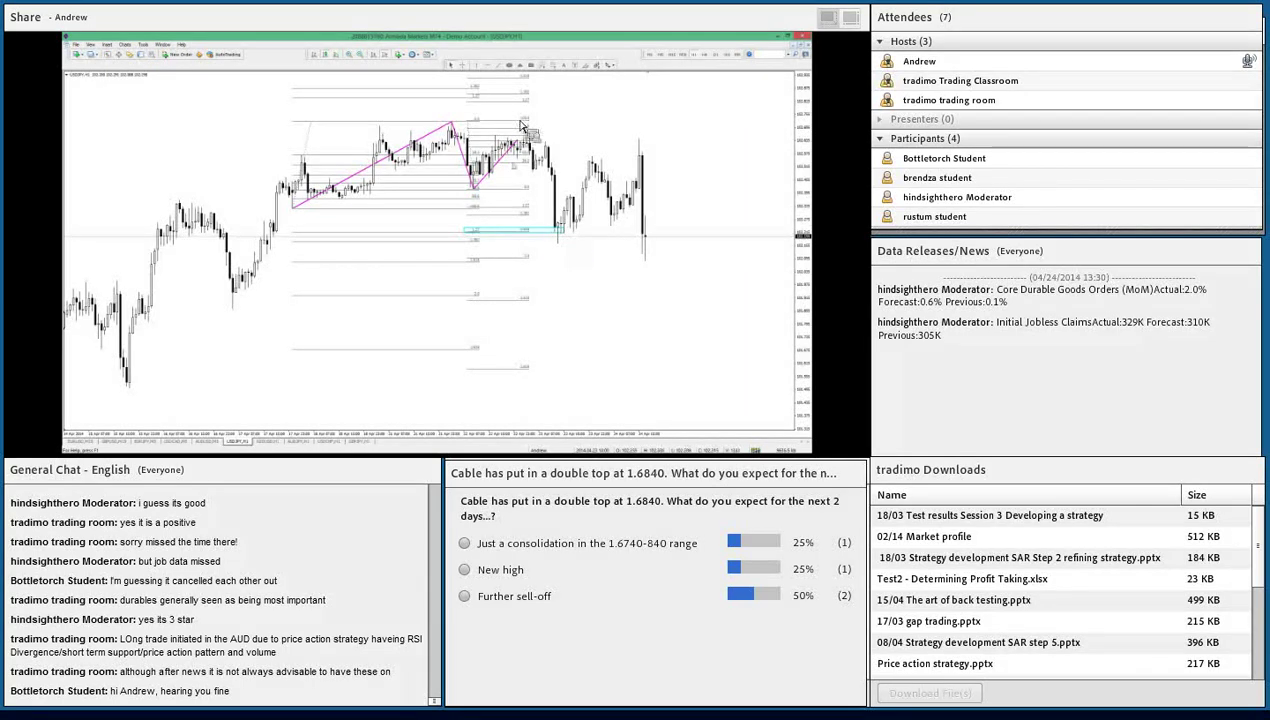
{"action": "left_click_drag", "start_coordinate": [524, 130], "coordinate": [565, 237]}
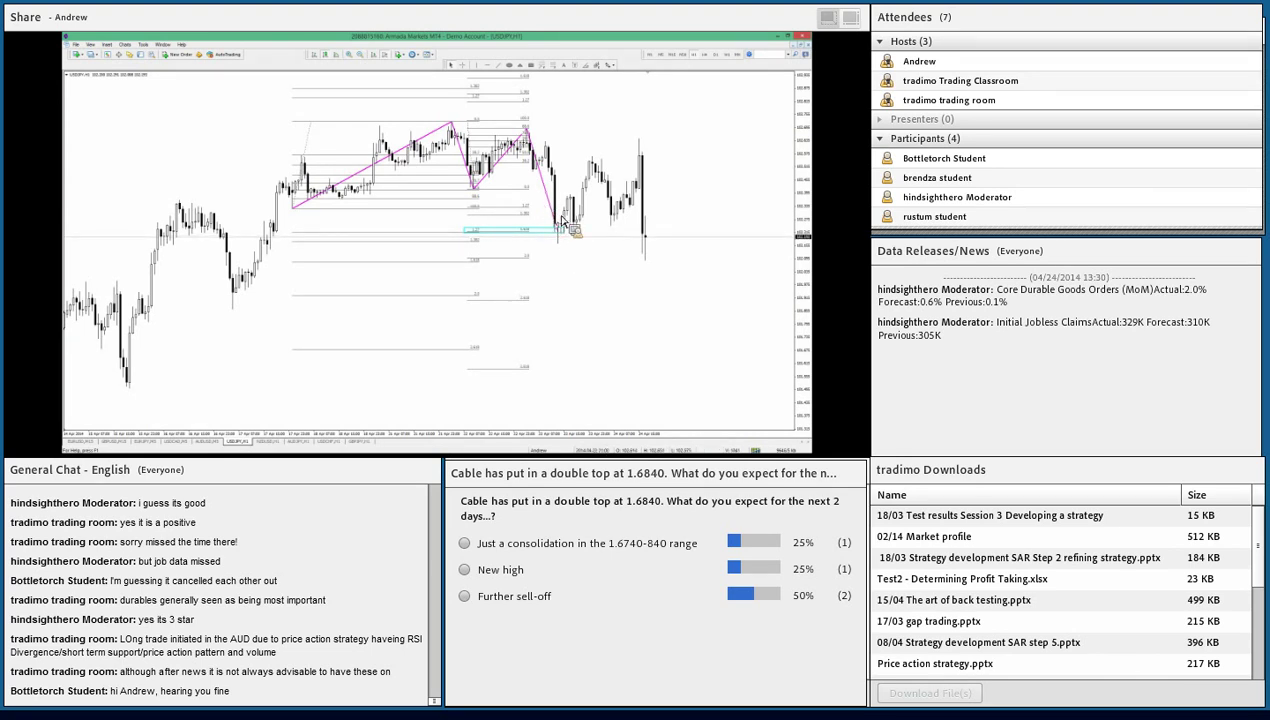
{"action": "left_click_drag", "start_coordinate": [520, 192], "coordinate": [560, 236]}
{"action": "mouse_move", "coordinate": [452, 266]}
{"action": "left_mouse_down"}
{"action": "mouse_move", "coordinate": [500, 270]}
{"action": "mouse_move", "coordinate": [463, 277]}
{"action": "left_mouse_up"}
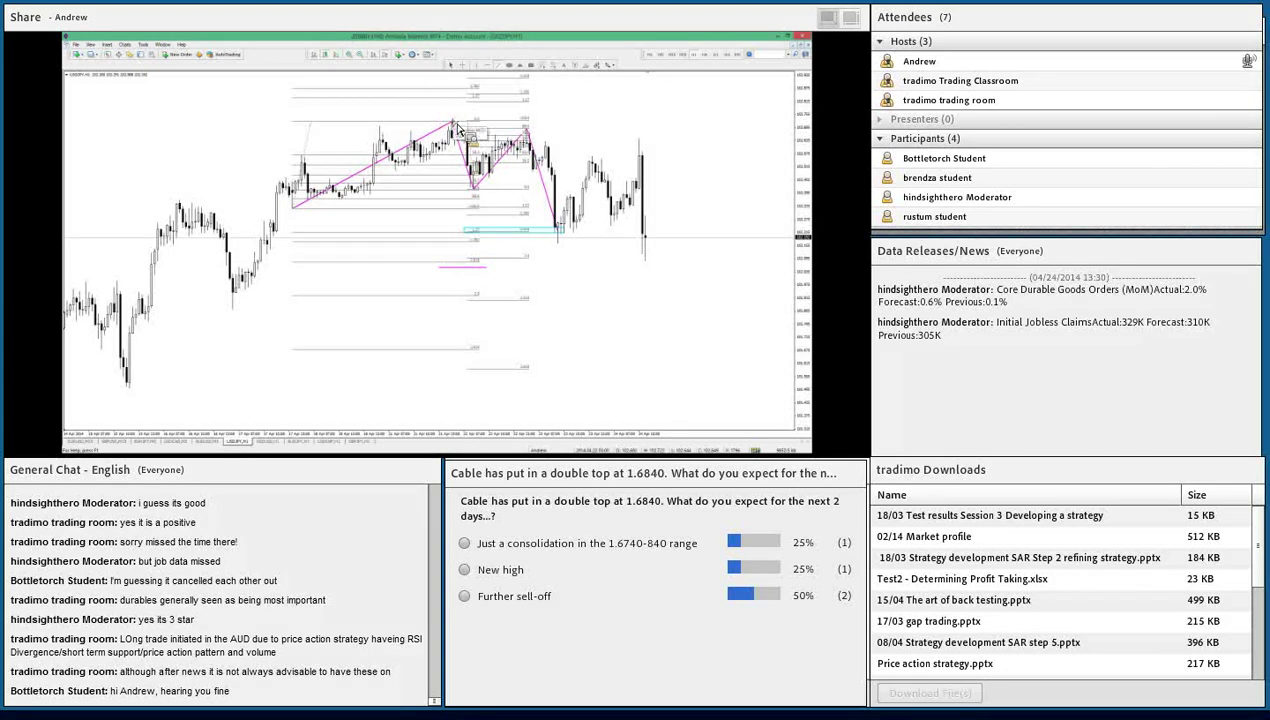
Step: Draw a magenta line from A to D and replace the AB Fibonacci with a retracement spanning A to D
{"action": "left_click_drag", "start_coordinate": [458, 128], "coordinate": [562, 250]}
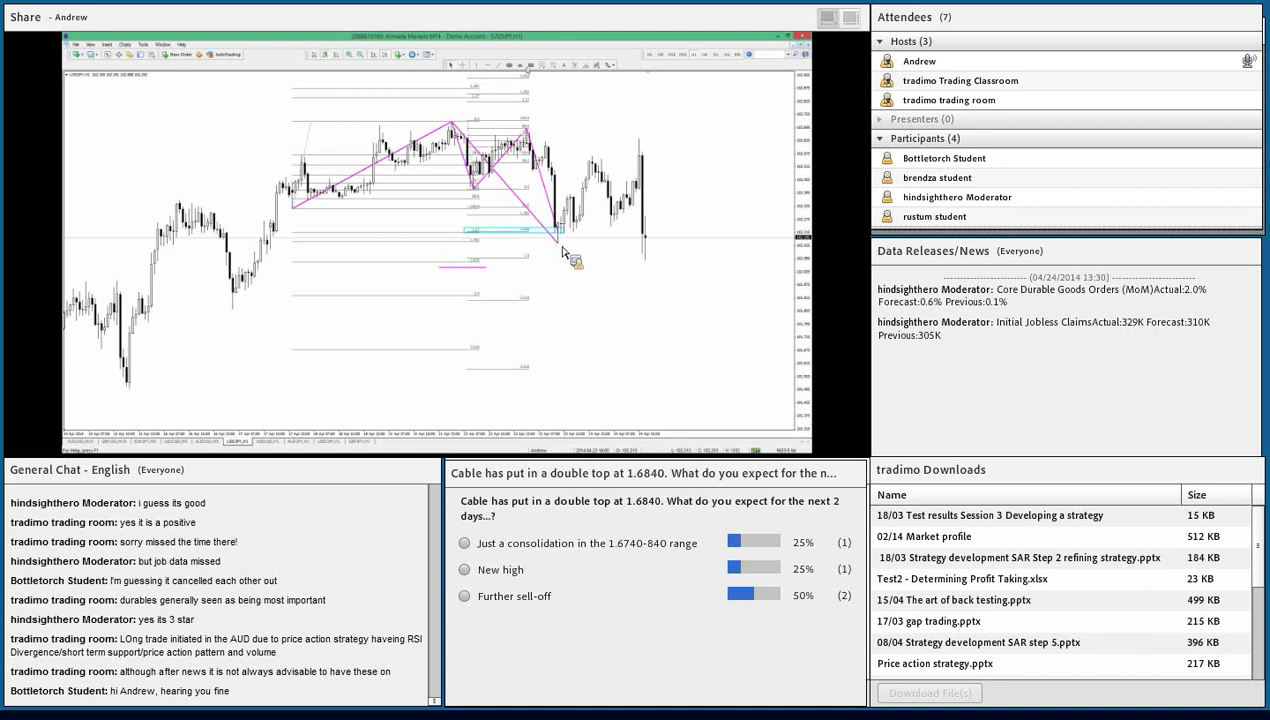
{"action": "right_click", "coordinate": [474, 127]}
{"action": "left_click", "coordinate": [306, 121]}
{"action": "left_click_drag", "start_coordinate": [306, 121], "coordinate": [306, 133]}
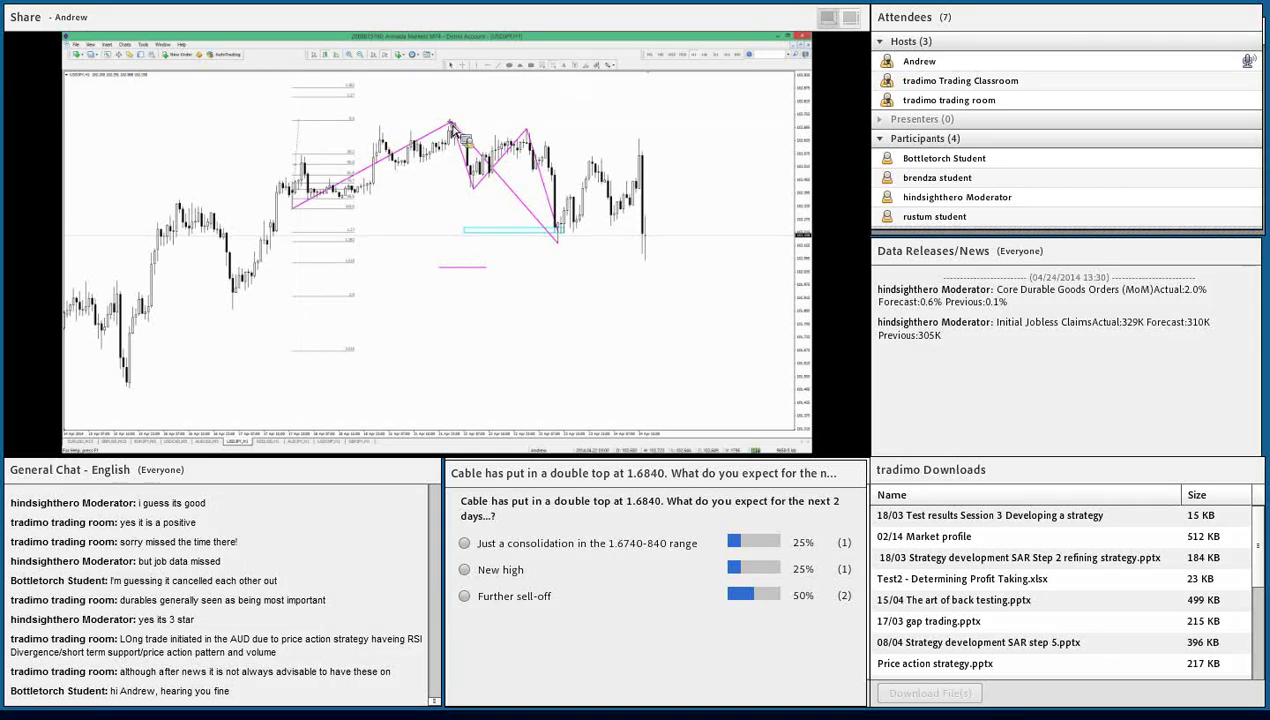
{"action": "mouse_move", "coordinate": [452, 128]}
{"action": "left_mouse_down"}
{"action": "mouse_move", "coordinate": [470, 160]}
{"action": "mouse_move", "coordinate": [468, 248]}
{"action": "left_mouse_up"}
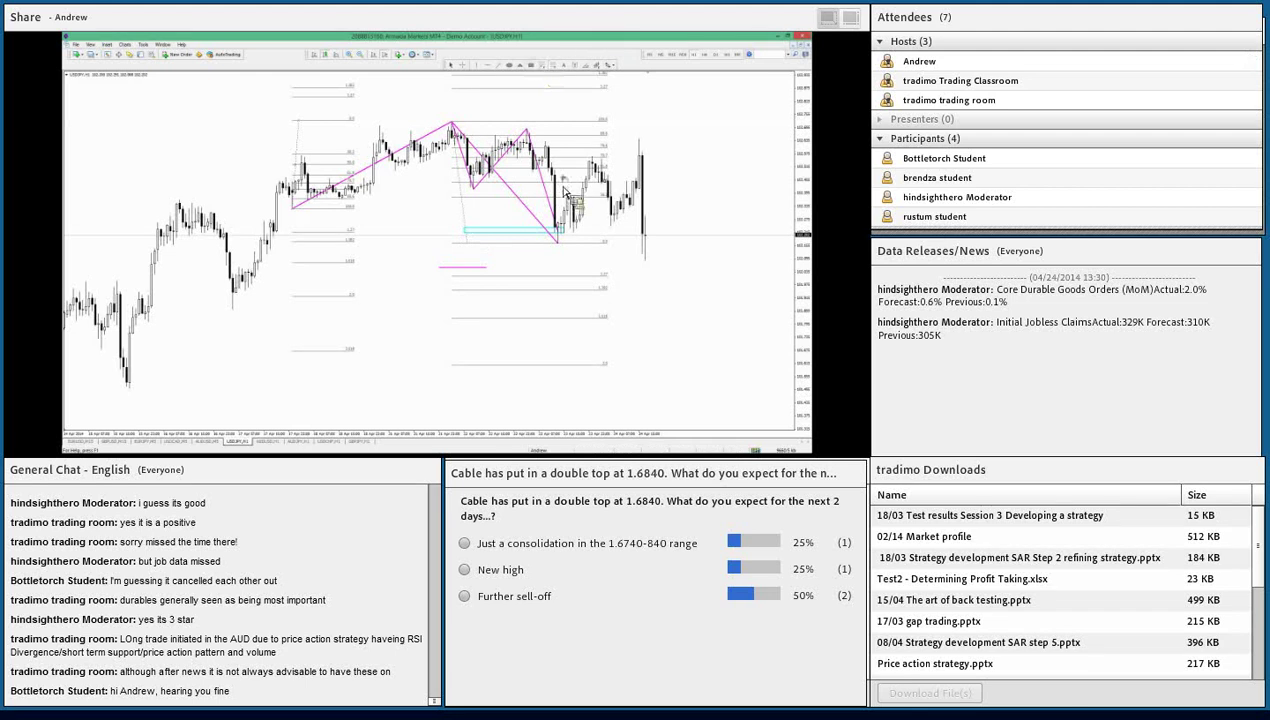
Step: Box two retracement levels above D as scale-out targets and place a horizontal line at the D entry zone
{"action": "left_click_drag", "start_coordinate": [568, 197], "coordinate": [602, 195]}
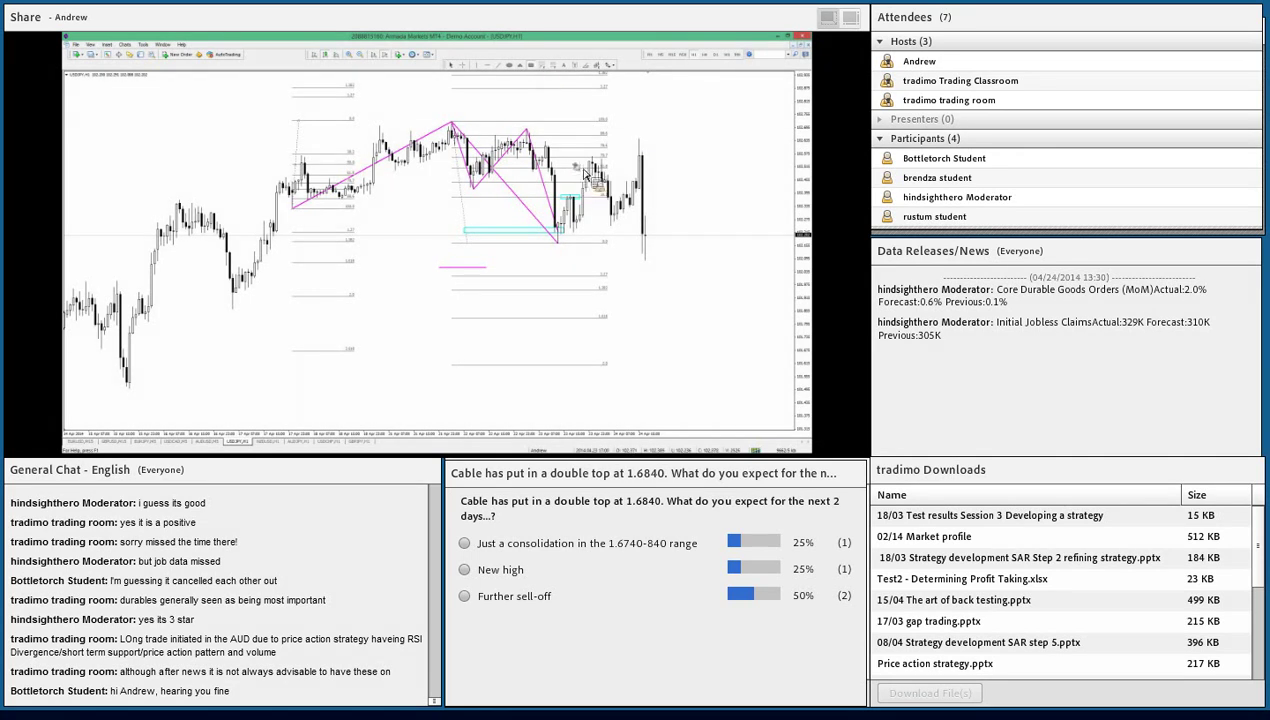
{"action": "left_click_drag", "start_coordinate": [587, 166], "coordinate": [613, 170]}
{"action": "left_click", "coordinate": [367, 233]}
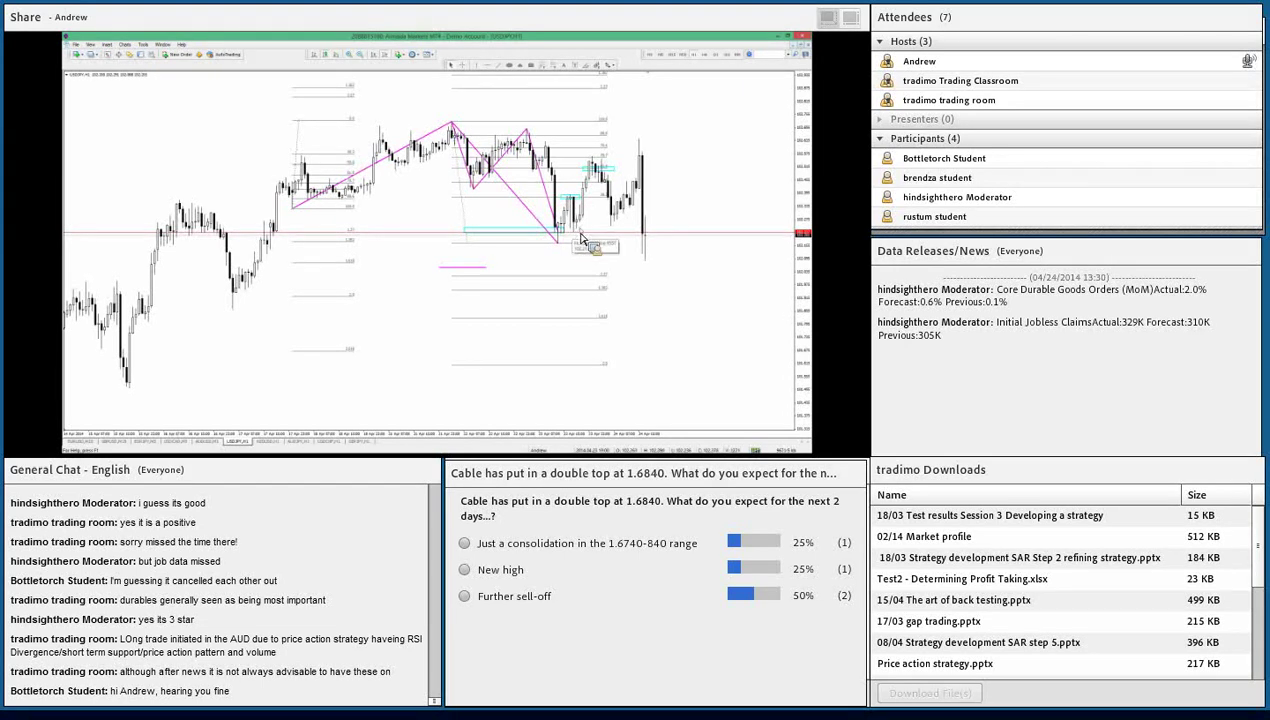
{"action": "mouse_move", "coordinate": [572, 236]}
{"action": "left_mouse_down"}
{"action": "mouse_move", "coordinate": [588, 242]}
{"action": "mouse_move", "coordinate": [556, 241]}
{"action": "left_mouse_up"}
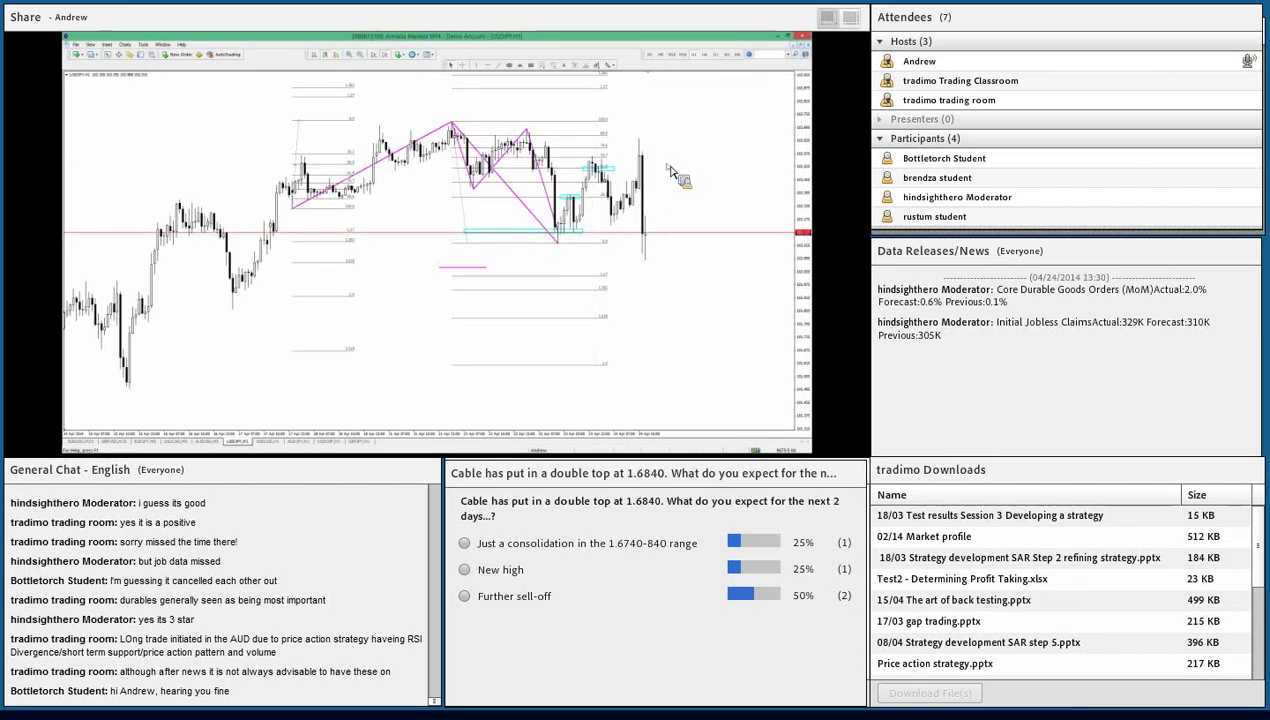
Step: Delete all pattern drawings from the USDJPY H1 chart one after another, starting with the most recent
{"action": "key", "text": "BackSpace"}
{"action": "key", "text": "BackSpace"}
{"action": "key", "text": "BackSpace"}
{"action": "key", "text": "BackSpace"}
{"action": "key", "text": "BackSpace"}
{"action": "key", "text": "BackSpace"}
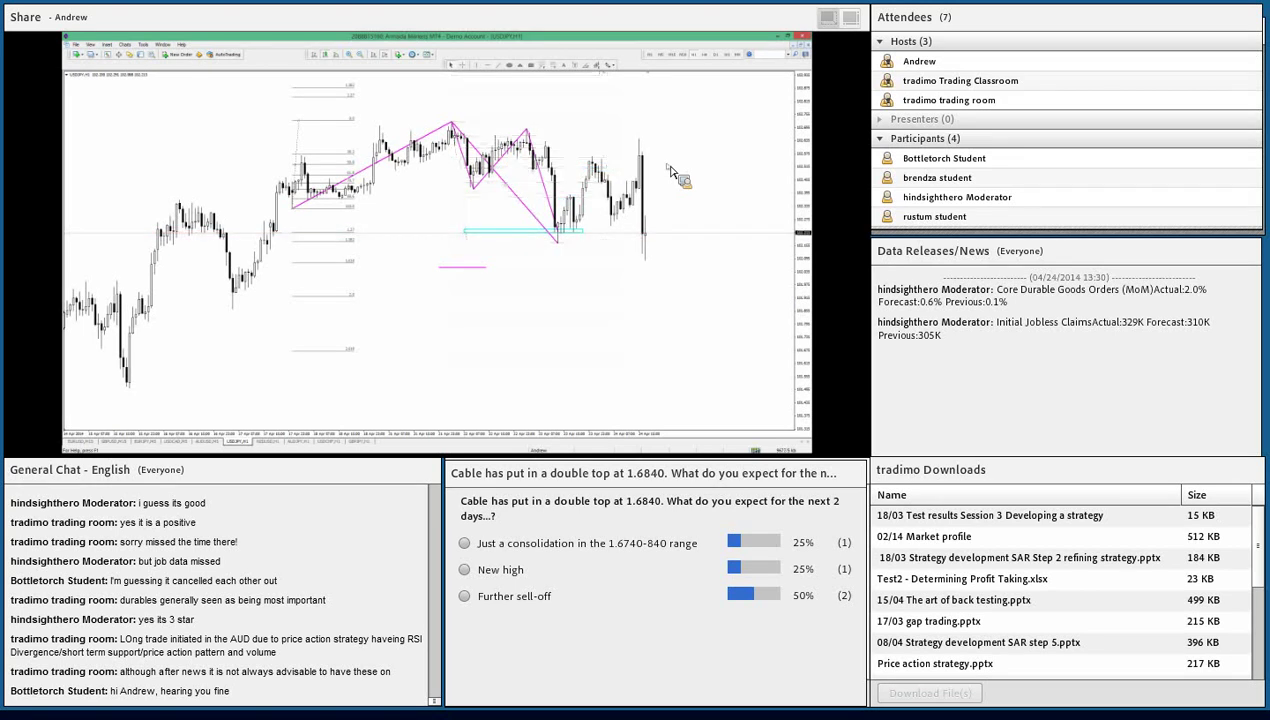
{"action": "key", "text": "BackSpace"}
{"action": "key", "text": "BackSpace"}
{"action": "key", "text": "BackSpace"}
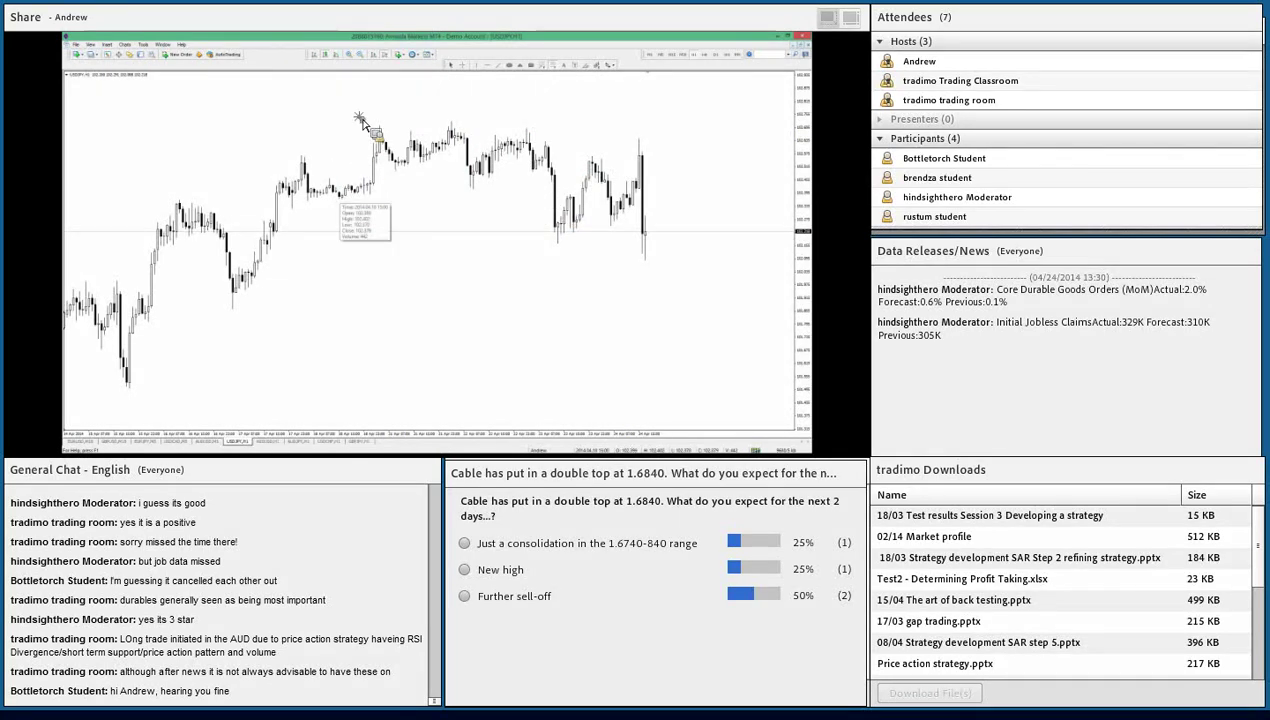
Step: Draw a Fibonacci retracement from the consolidation low to the highest peak and box the retracement level at the B low
{"action": "left_click_drag", "start_coordinate": [339, 195], "coordinate": [355, 124]}
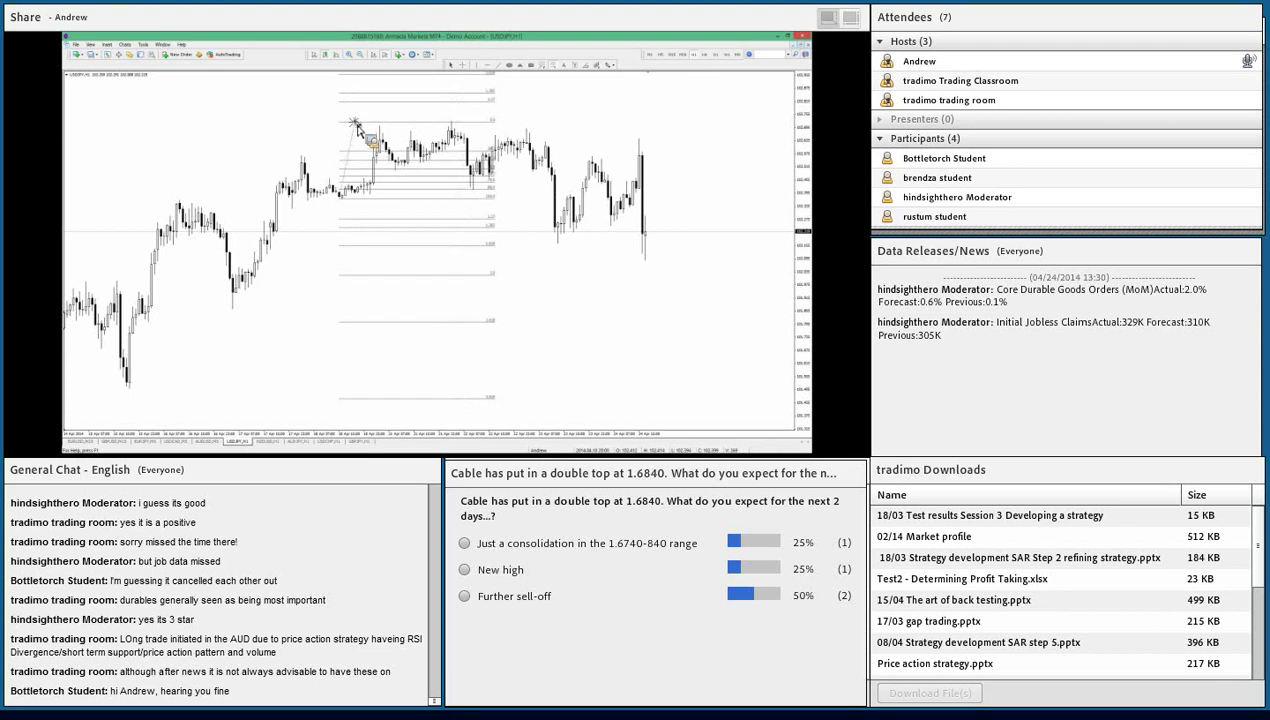
{"action": "left_click", "coordinate": [530, 65]}
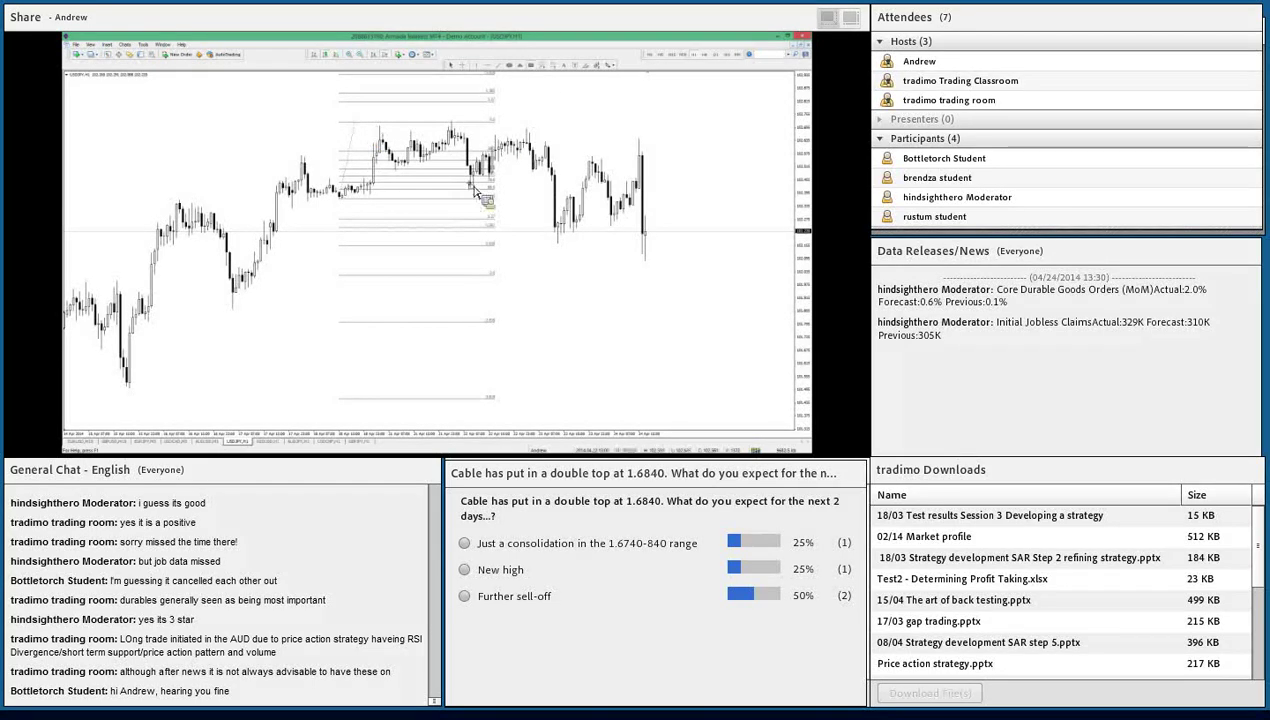
{"action": "mouse_move", "coordinate": [470, 181]}
{"action": "left_mouse_down"}
{"action": "mouse_move", "coordinate": [491, 194]}
{"action": "mouse_move", "coordinate": [477, 194]}
{"action": "left_mouse_up"}
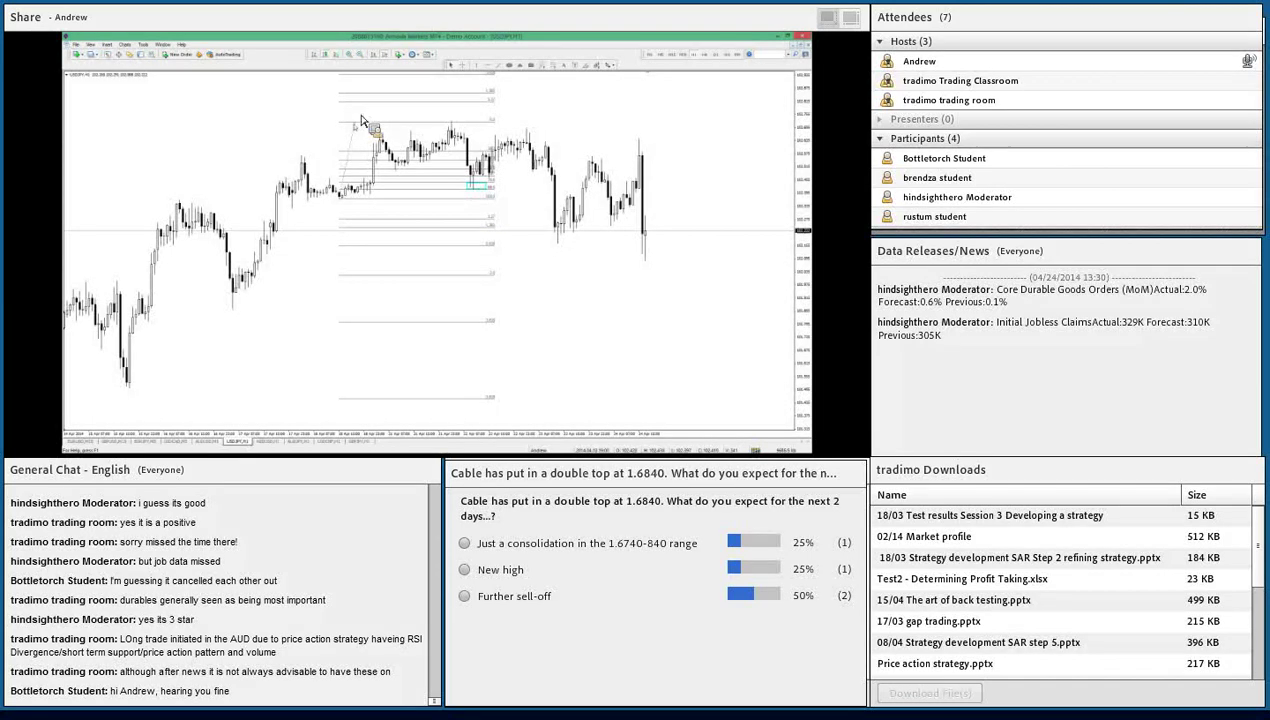
{"action": "left_click_drag", "start_coordinate": [360, 130], "coordinate": [352, 122]}
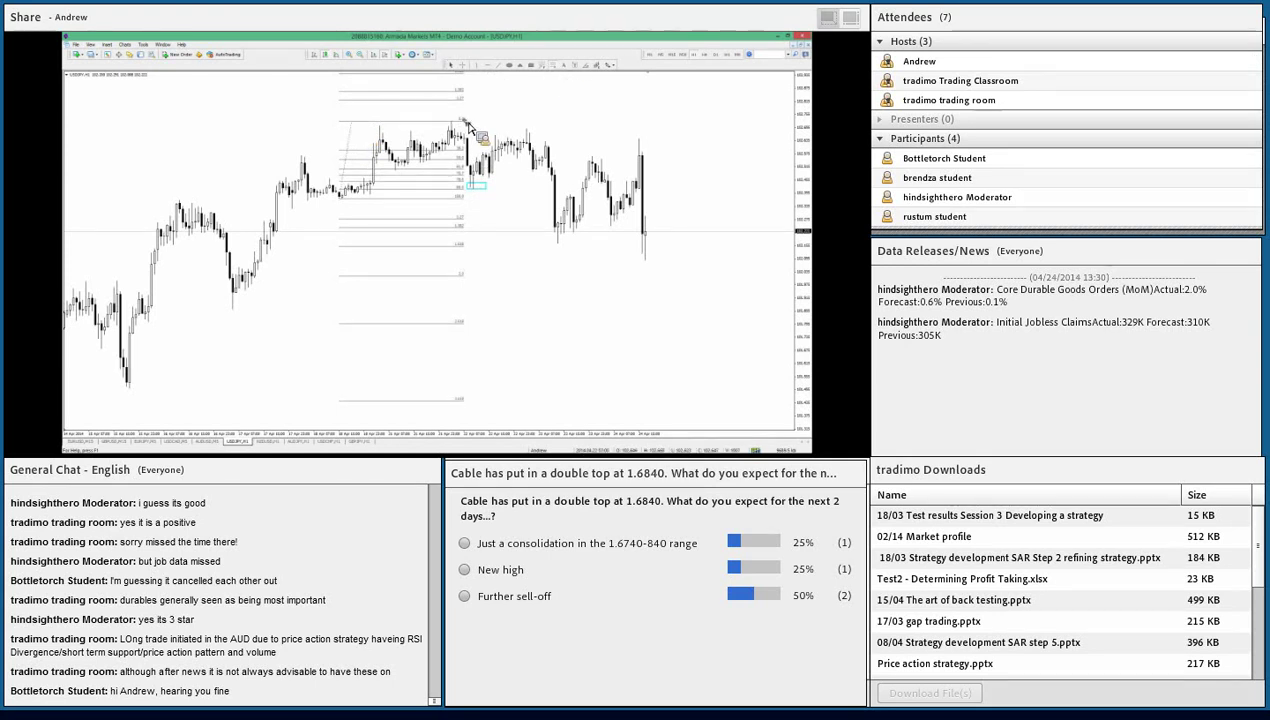
Step: Add a Fibonacci retracement from the highest peak to the B low and draw the magenta XA and AB legs
{"action": "mouse_move", "coordinate": [465, 122]}
{"action": "left_mouse_down"}
{"action": "mouse_move", "coordinate": [478, 198]}
{"action": "mouse_move", "coordinate": [466, 122]}
{"action": "left_mouse_up"}
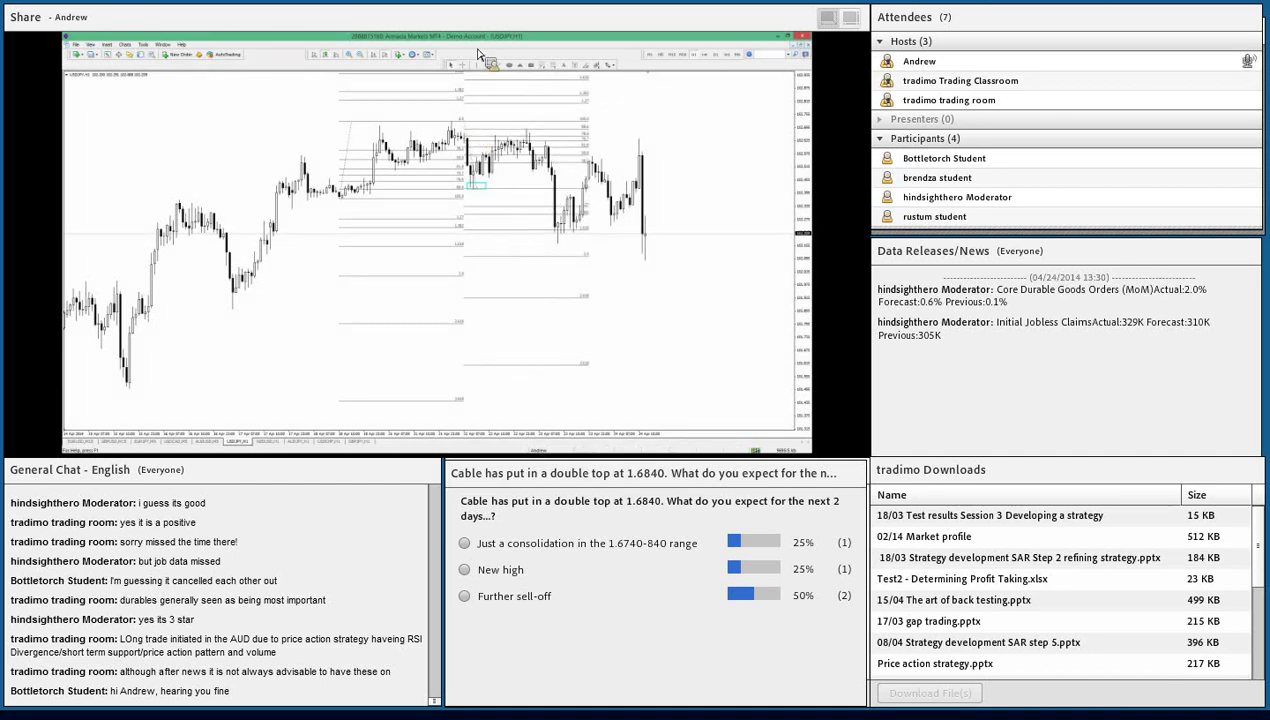
{"action": "mouse_move", "coordinate": [340, 194]}
{"action": "left_mouse_down"}
{"action": "mouse_move", "coordinate": [455, 118]}
{"action": "mouse_move", "coordinate": [477, 196]}
{"action": "left_mouse_up"}
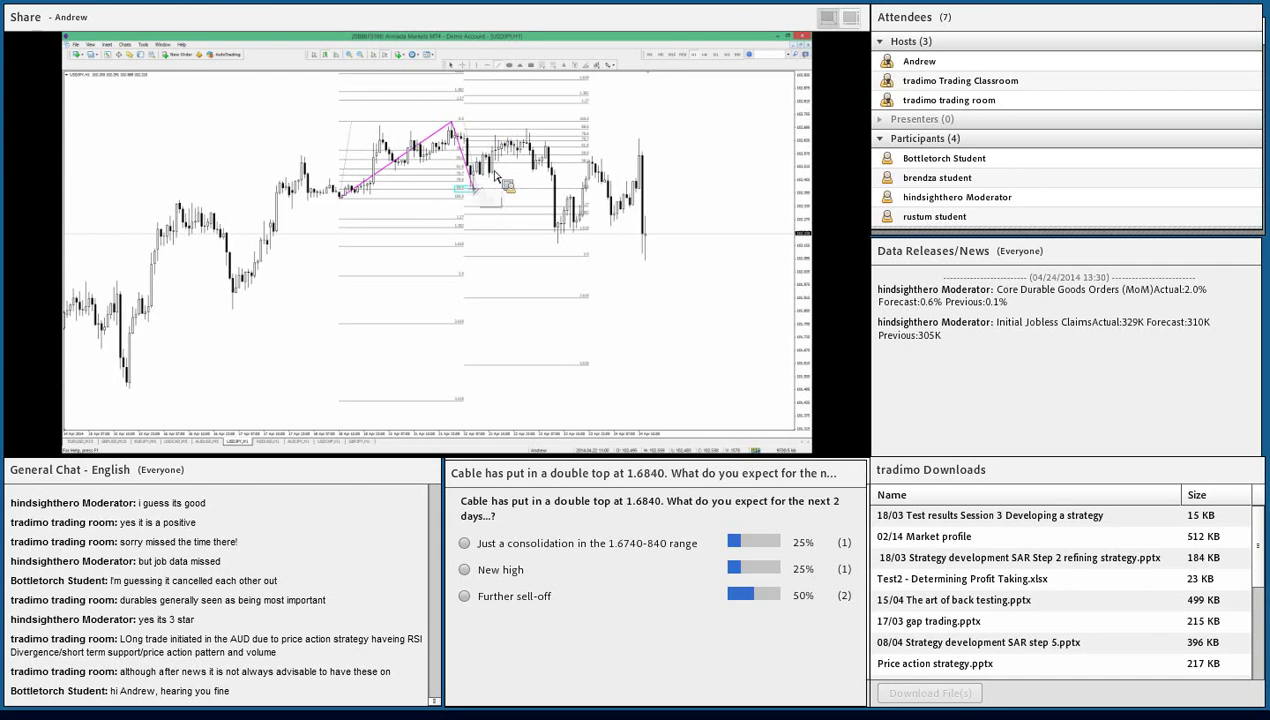
Step: Draw the magenta BC leg up to the C high and box the XA 1.27 and AB 1.618 extension levels
{"action": "left_click_drag", "start_coordinate": [472, 188], "coordinate": [530, 125]}
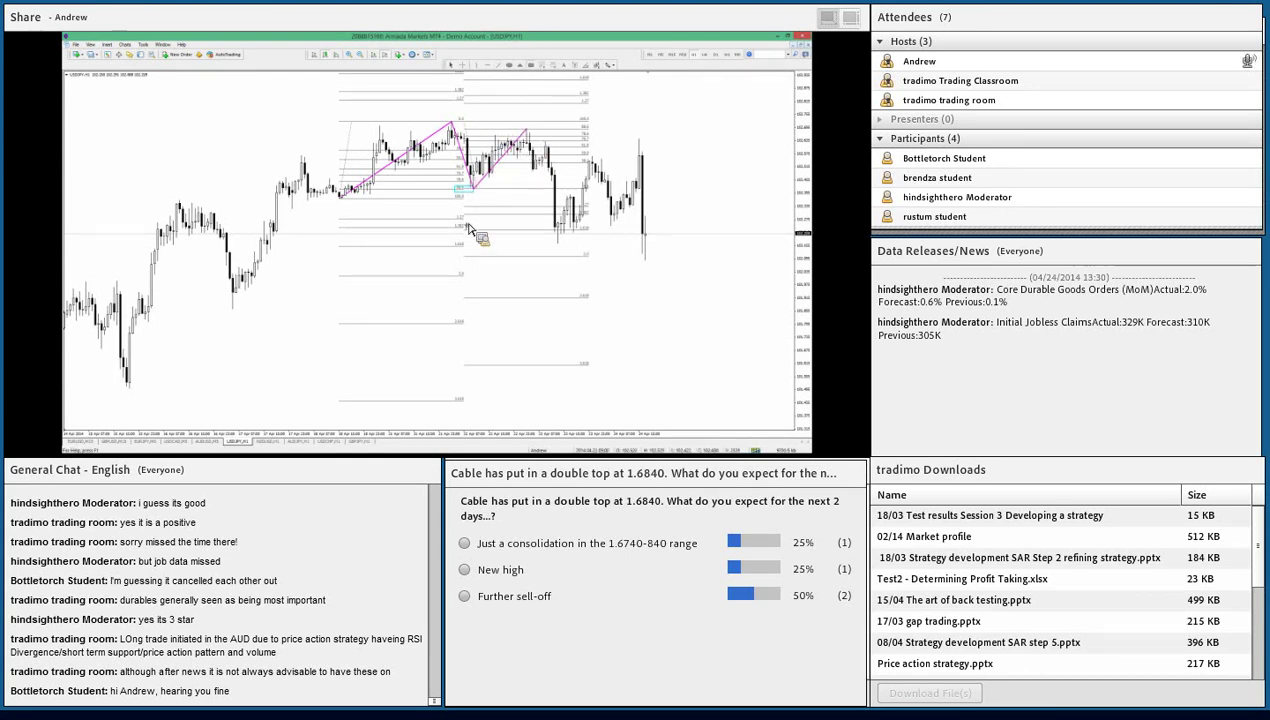
{"action": "left_click_drag", "start_coordinate": [458, 226], "coordinate": [466, 220]}
{"action": "left_click_drag", "start_coordinate": [566, 44], "coordinate": [504, 229]}
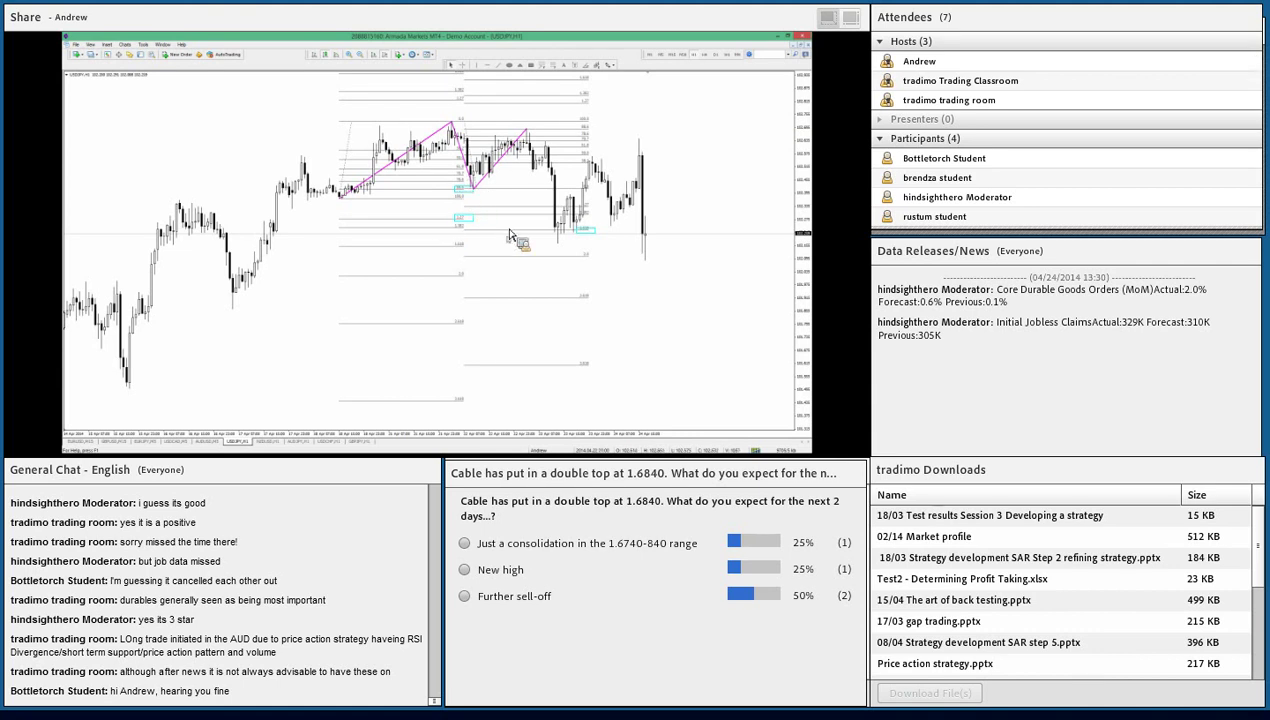
Step: Measure around the boxed extension levels with the crosshair and enlarge the XA box to span 1.27 and 1.382
{"action": "middle_click", "coordinate": [510, 236]}
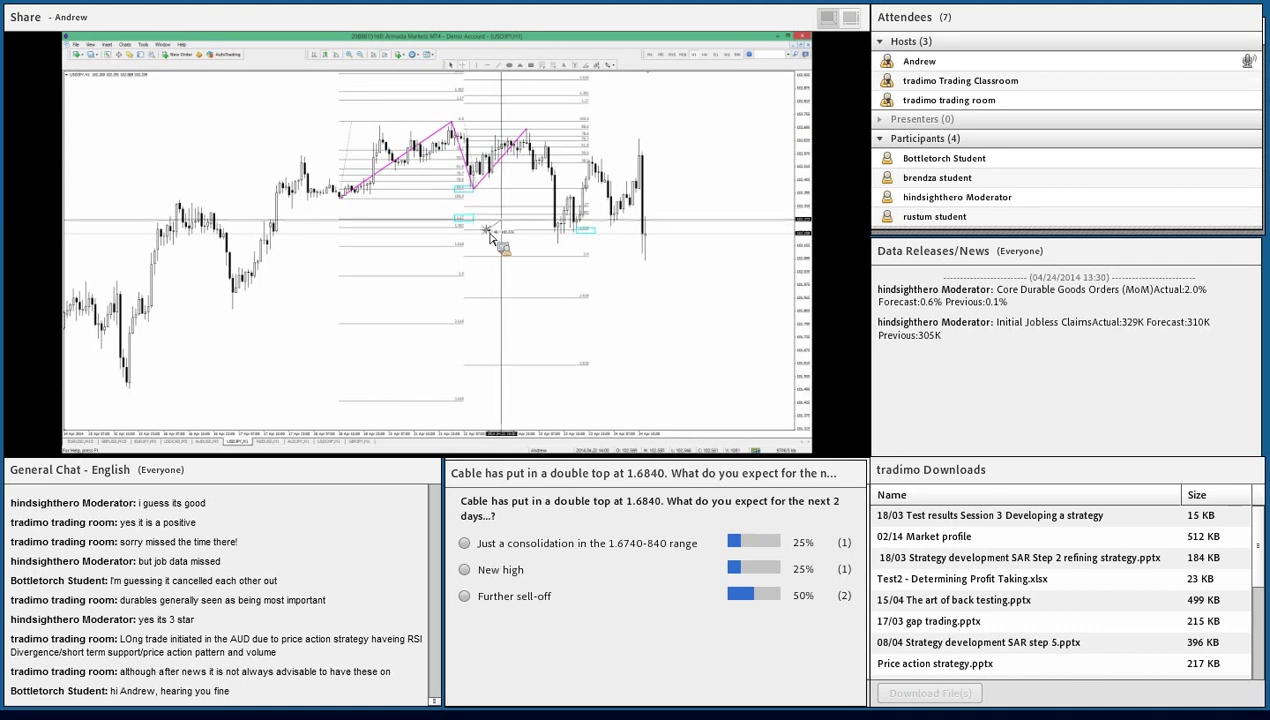
{"action": "left_click", "coordinate": [490, 234]}
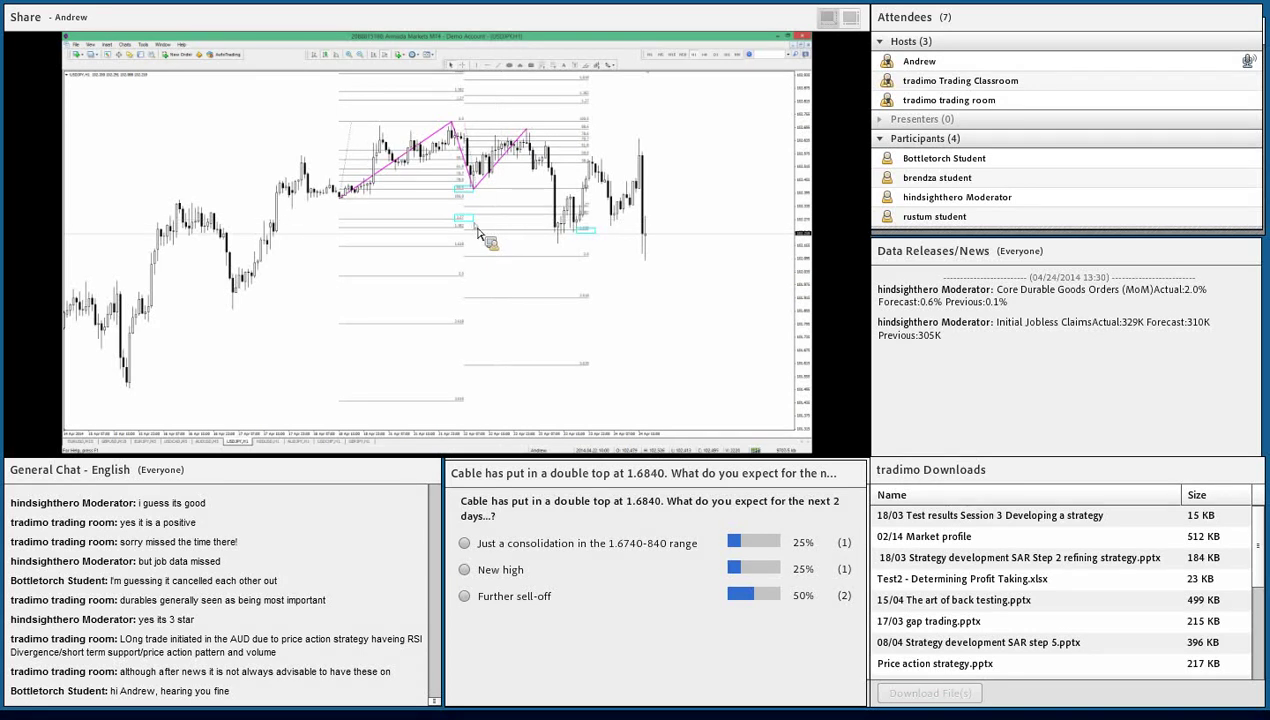
{"action": "left_click_drag", "start_coordinate": [473, 230], "coordinate": [485, 226]}
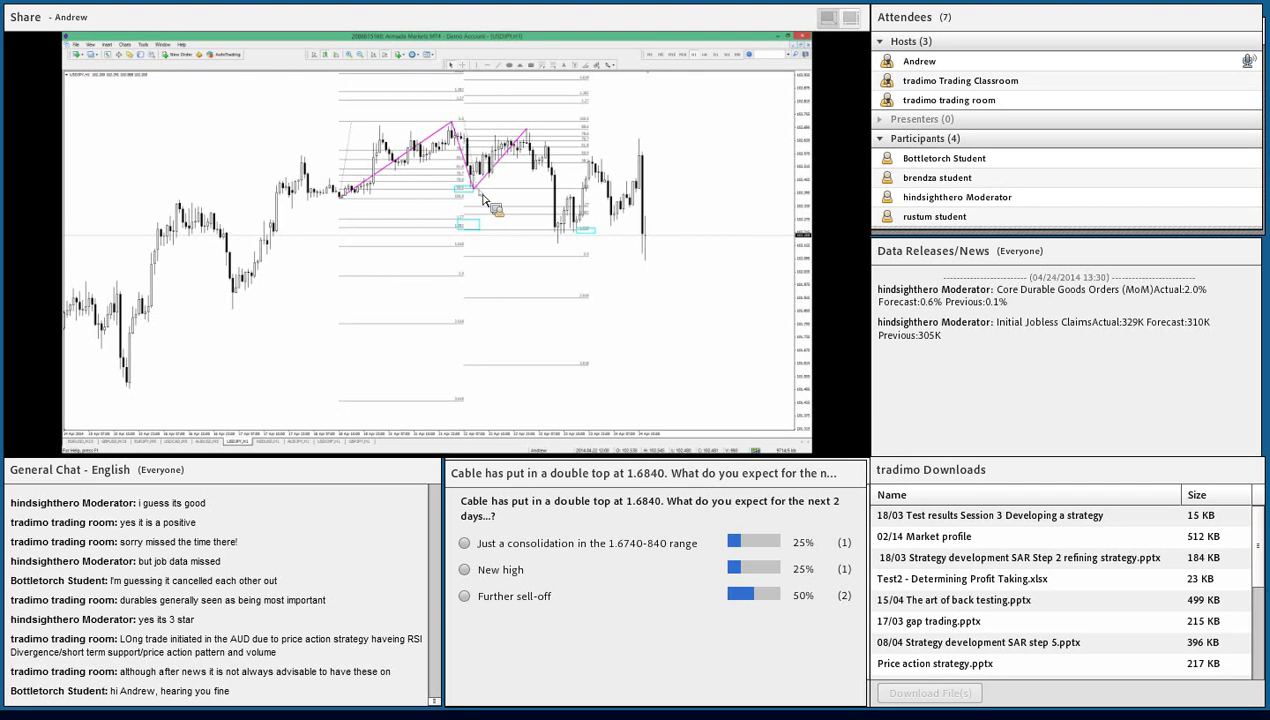
Step: Stretch the second retracement from the B low down to the sell-off low and inspect its levels with the crosshair
{"action": "left_click_drag", "start_coordinate": [481, 197], "coordinate": [481, 250]}
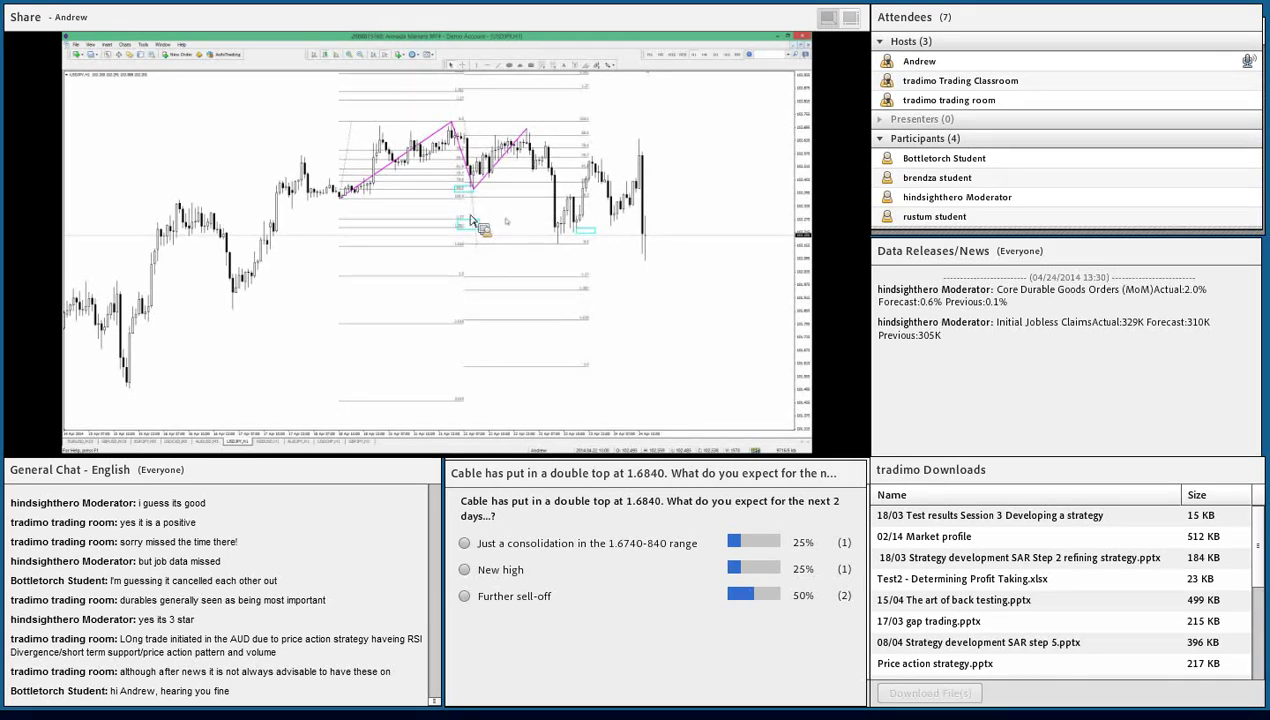
{"action": "middle_click", "coordinate": [488, 222]}
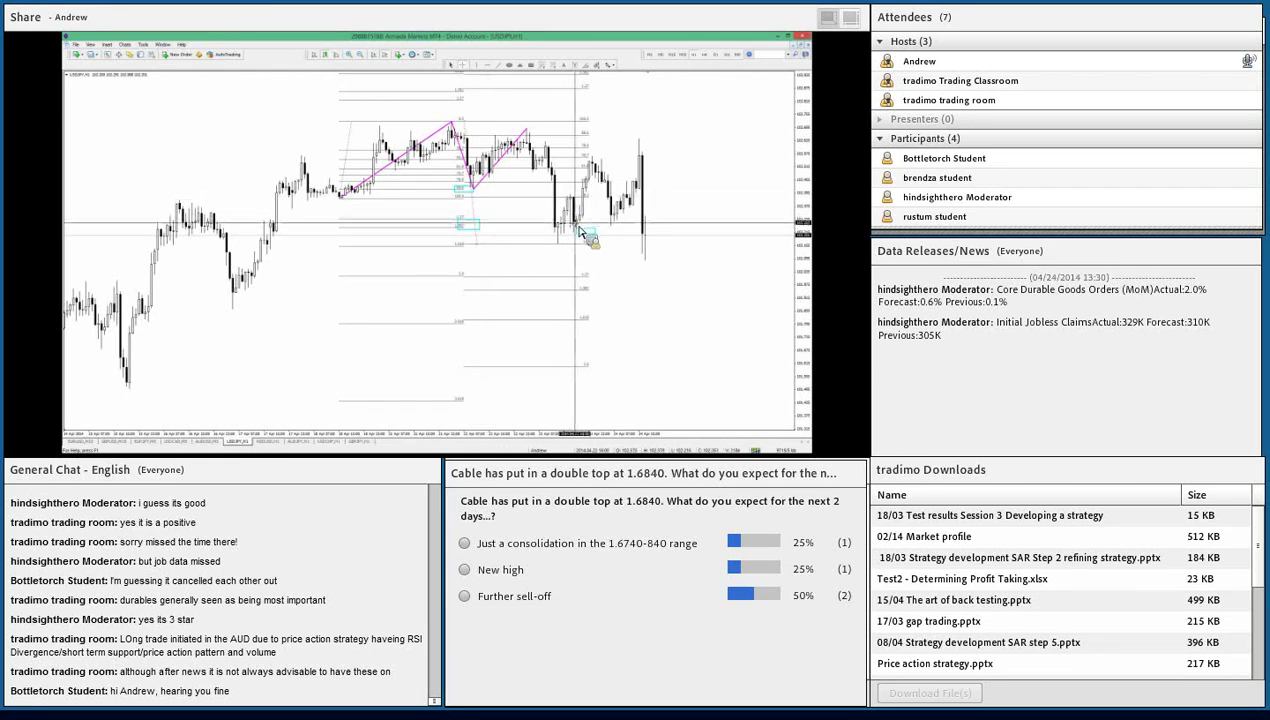
{"action": "middle_click", "coordinate": [598, 175]}
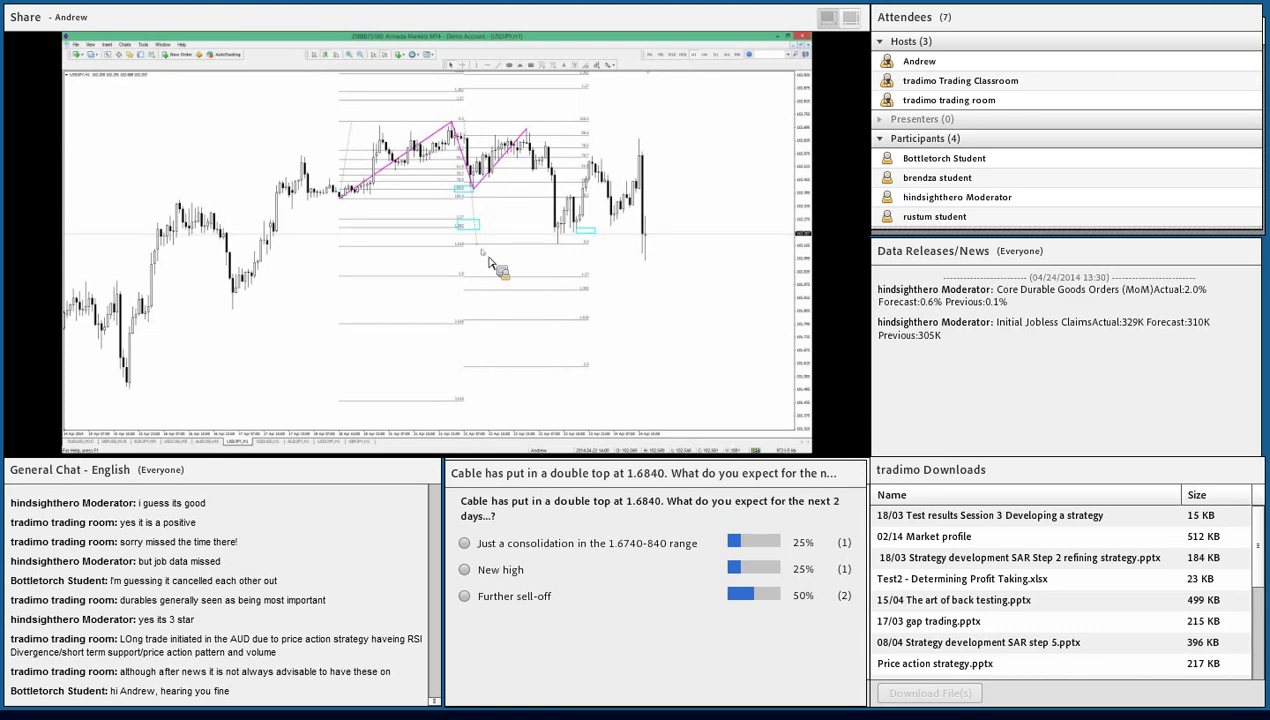
Step: Refit the second retracement to the BC swing, adjust the box at B, and box the overlapping 1.27 and 1.618 extensions
{"action": "left_click_drag", "start_coordinate": [480, 250], "coordinate": [469, 129]}
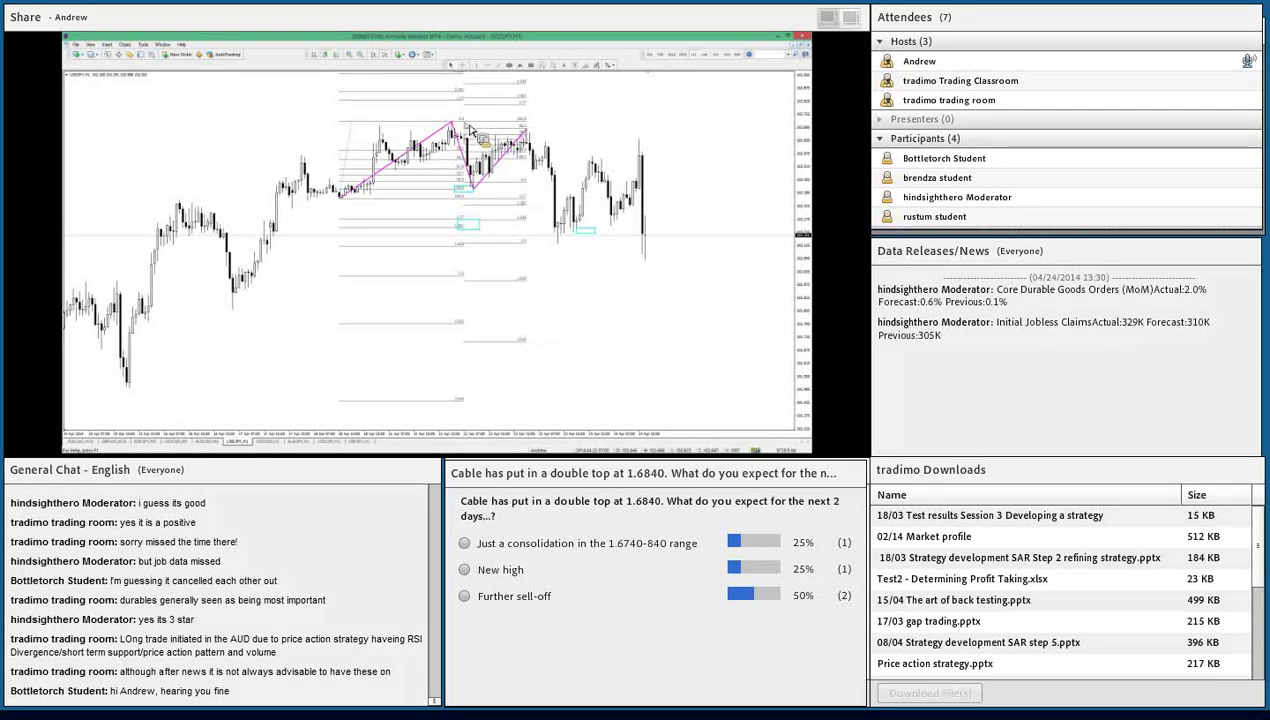
{"action": "mouse_move", "coordinate": [470, 130]}
{"action": "left_mouse_down"}
{"action": "mouse_move", "coordinate": [485, 145]}
{"action": "mouse_move", "coordinate": [469, 132]}
{"action": "mouse_move", "coordinate": [474, 195]}
{"action": "mouse_move", "coordinate": [468, 184]}
{"action": "mouse_move", "coordinate": [486, 196]}
{"action": "mouse_move", "coordinate": [460, 187]}
{"action": "mouse_move", "coordinate": [466, 108]}
{"action": "mouse_move", "coordinate": [480, 207]}
{"action": "mouse_move", "coordinate": [457, 226]}
{"action": "mouse_move", "coordinate": [476, 199]}
{"action": "mouse_move", "coordinate": [464, 189]}
{"action": "left_mouse_up"}
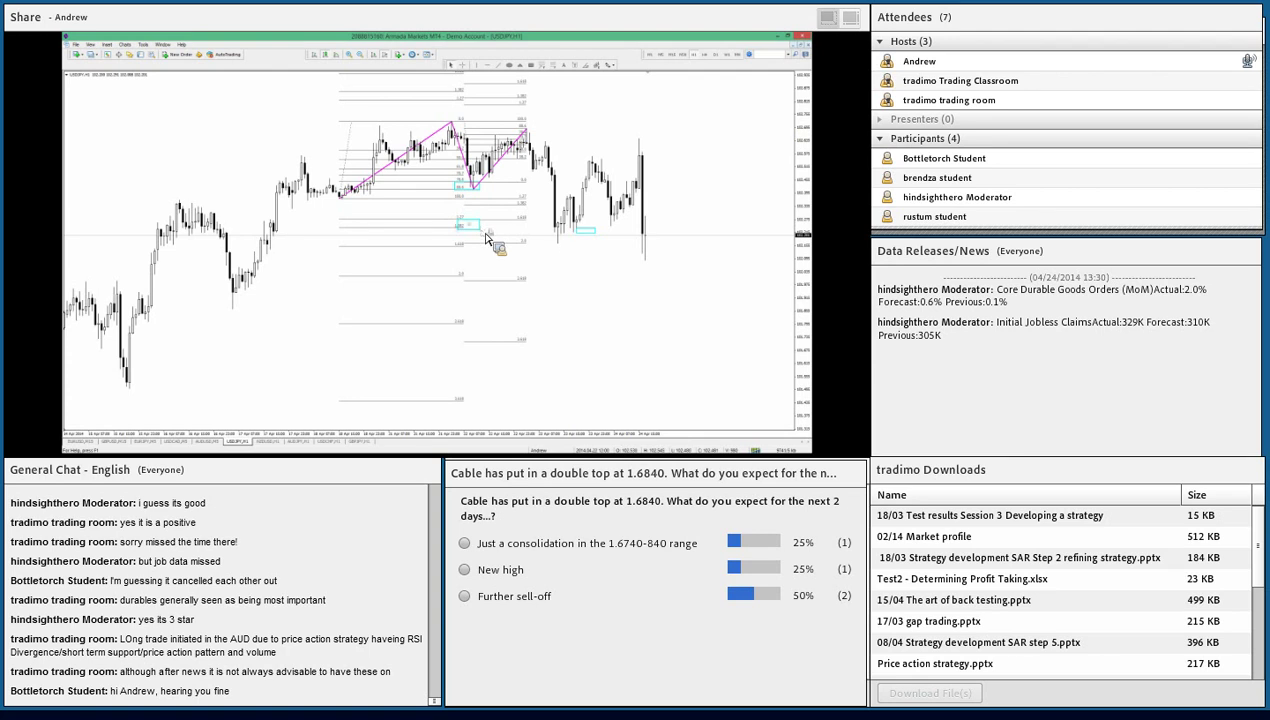
{"action": "left_click_drag", "start_coordinate": [486, 238], "coordinate": [441, 220]}
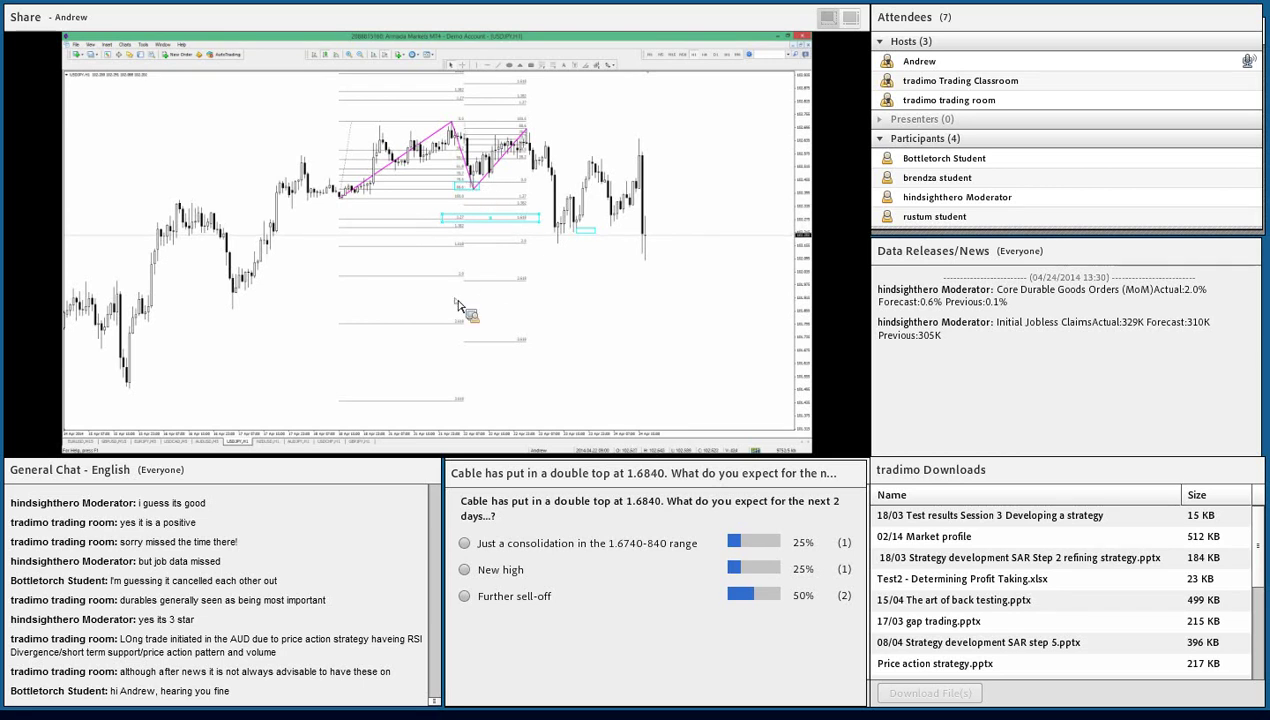
Step: Switch to the EURJPY M5 chart and enable showing trade levels in the chart options
{"action": "left_click_drag", "start_coordinate": [447, 290], "coordinate": [148, 443]}
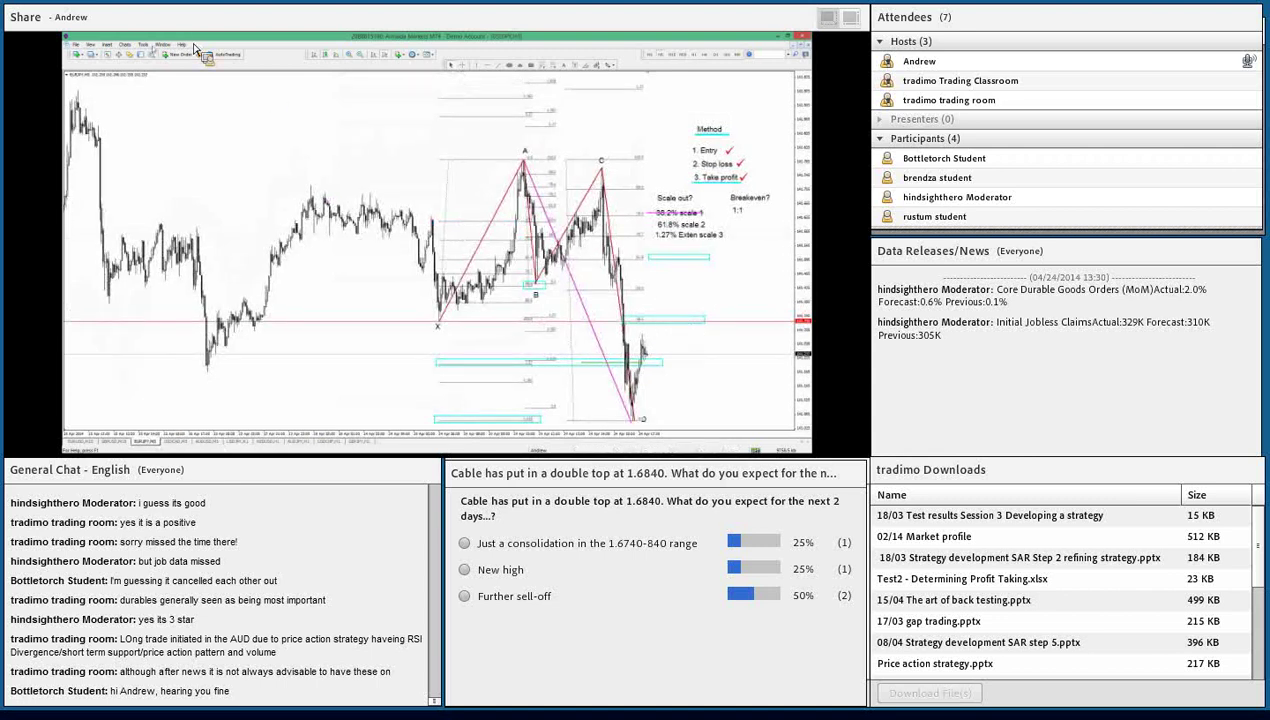
{"action": "left_click", "coordinate": [144, 45]}
{"action": "left_click", "coordinate": [175, 95]}
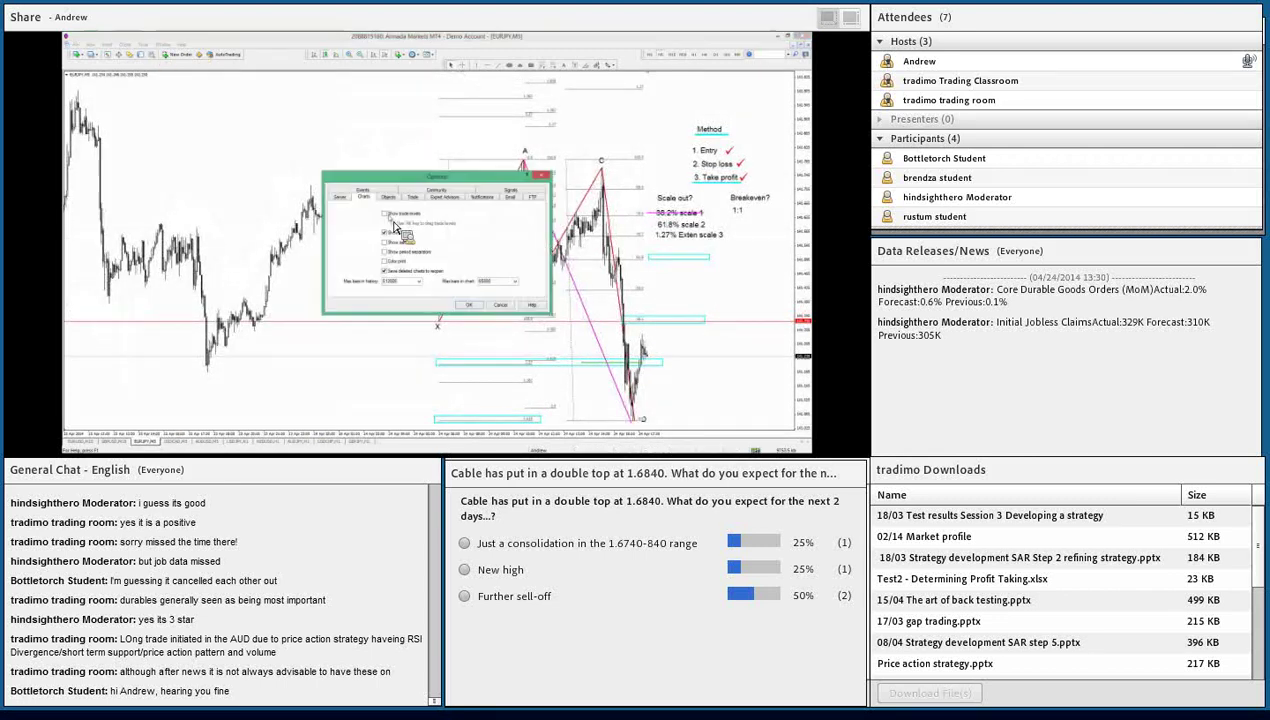
{"action": "left_click", "coordinate": [474, 307]}
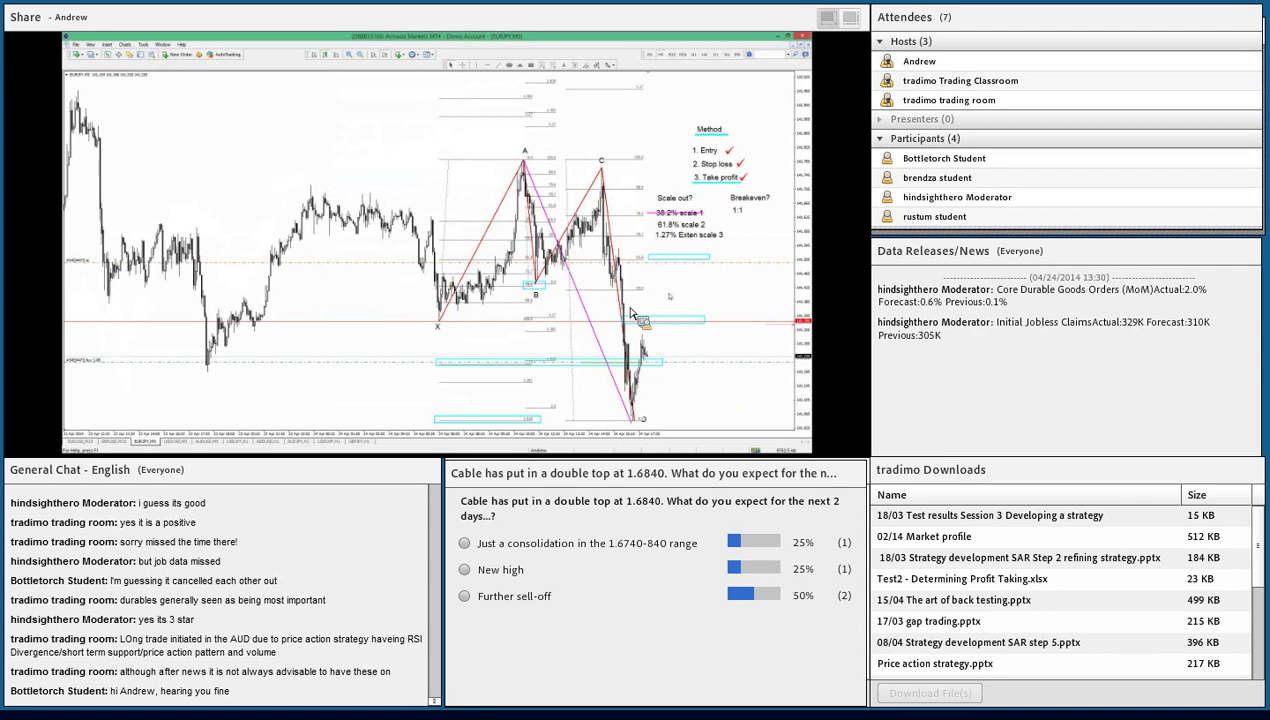
Step: Measure with the crosshair around the boxed target above D and near the D low on the EURJPY chart
{"action": "middle_click", "coordinate": [690, 312]}
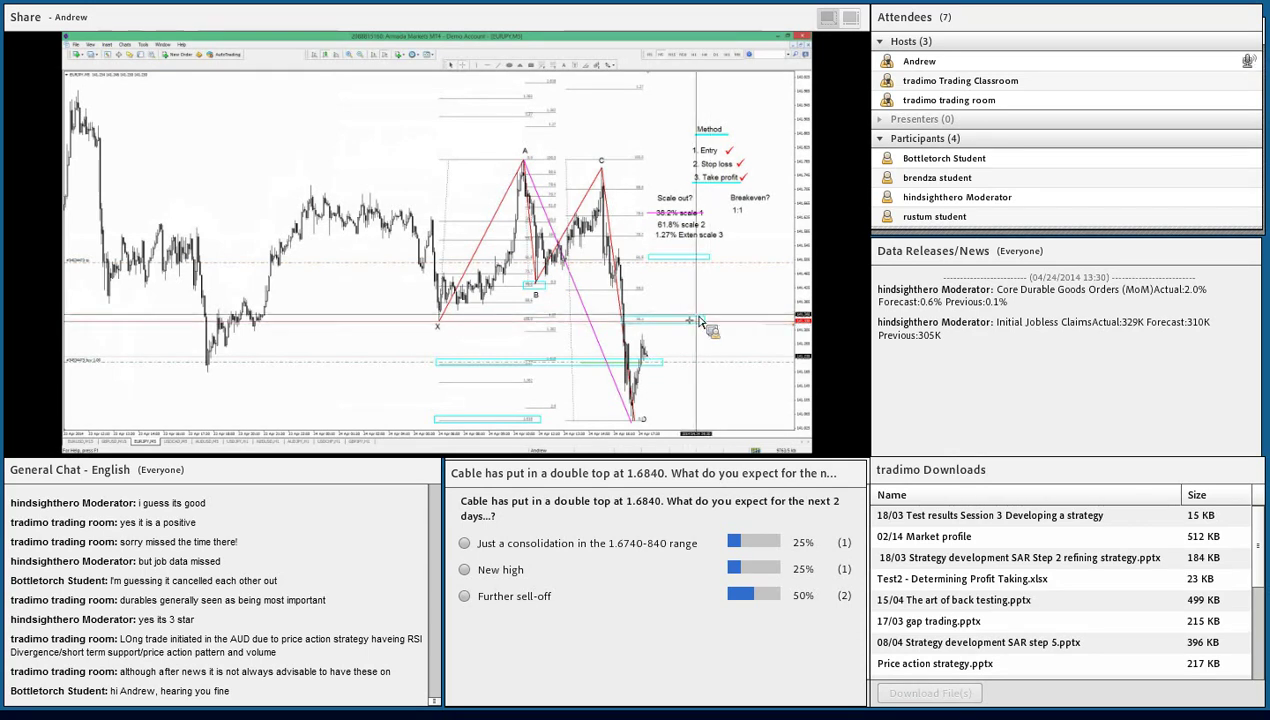
{"action": "left_click", "coordinate": [689, 322]}
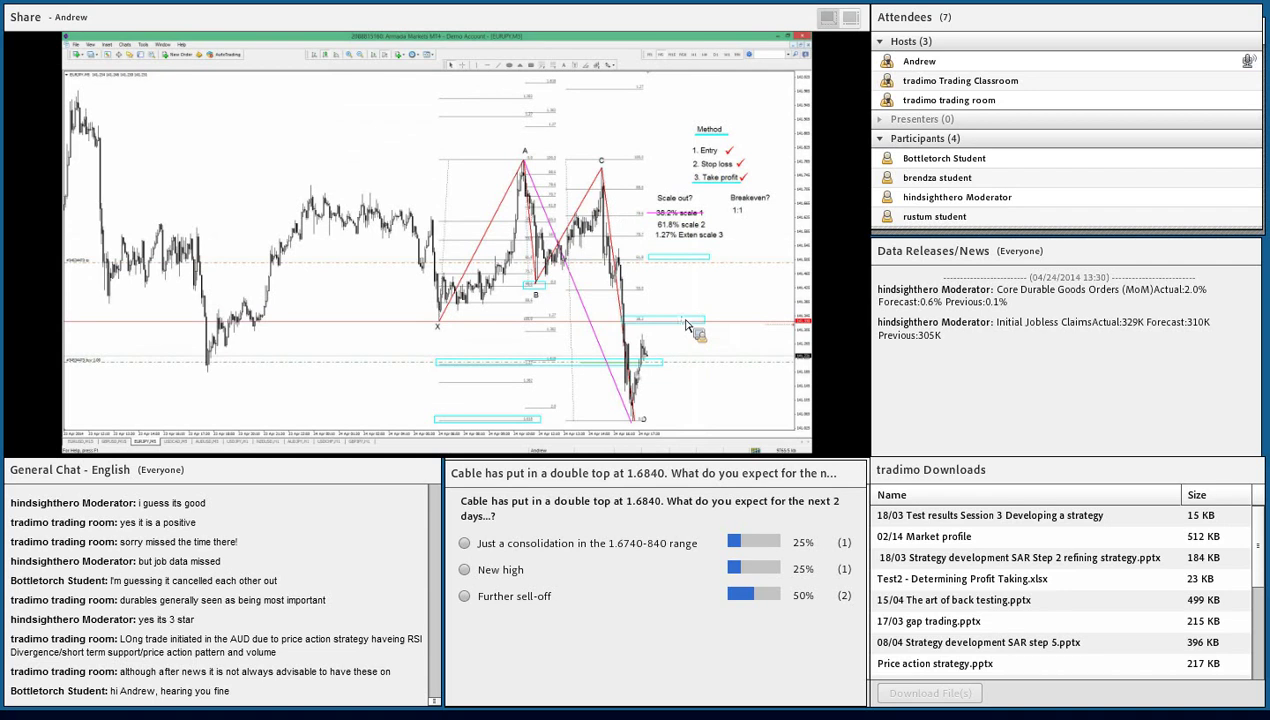
{"action": "middle_click", "coordinate": [605, 390]}
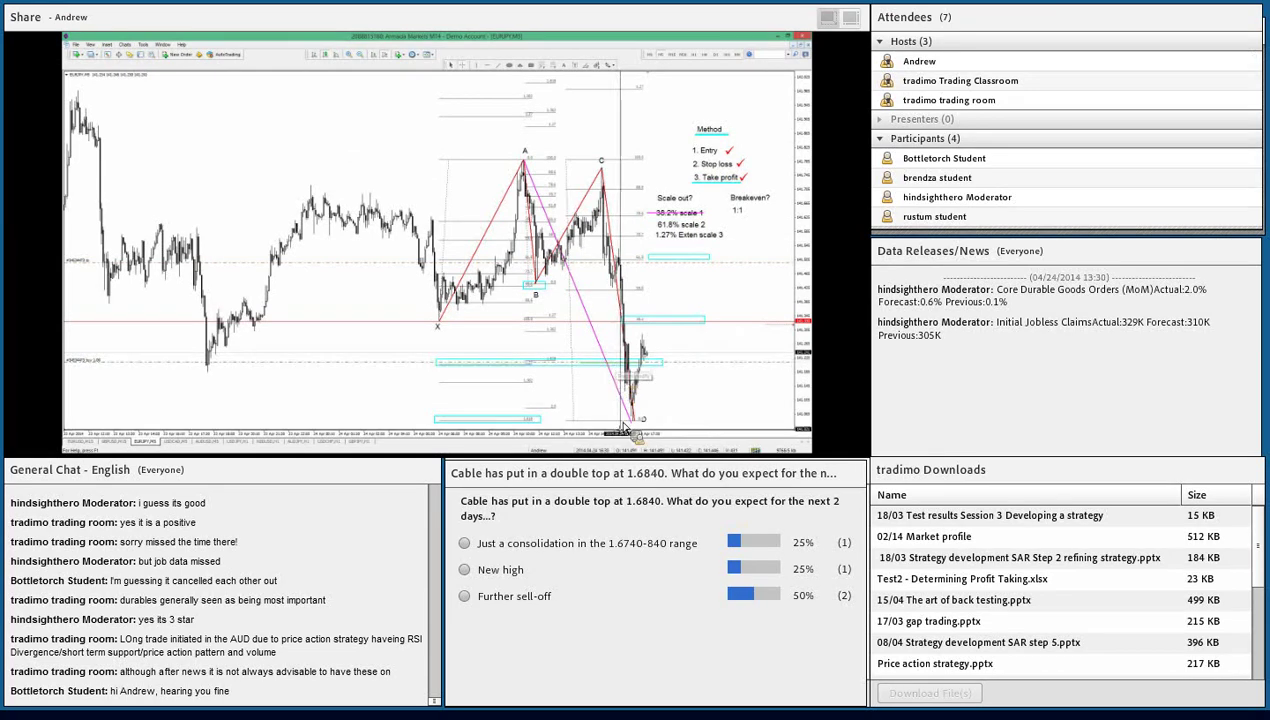